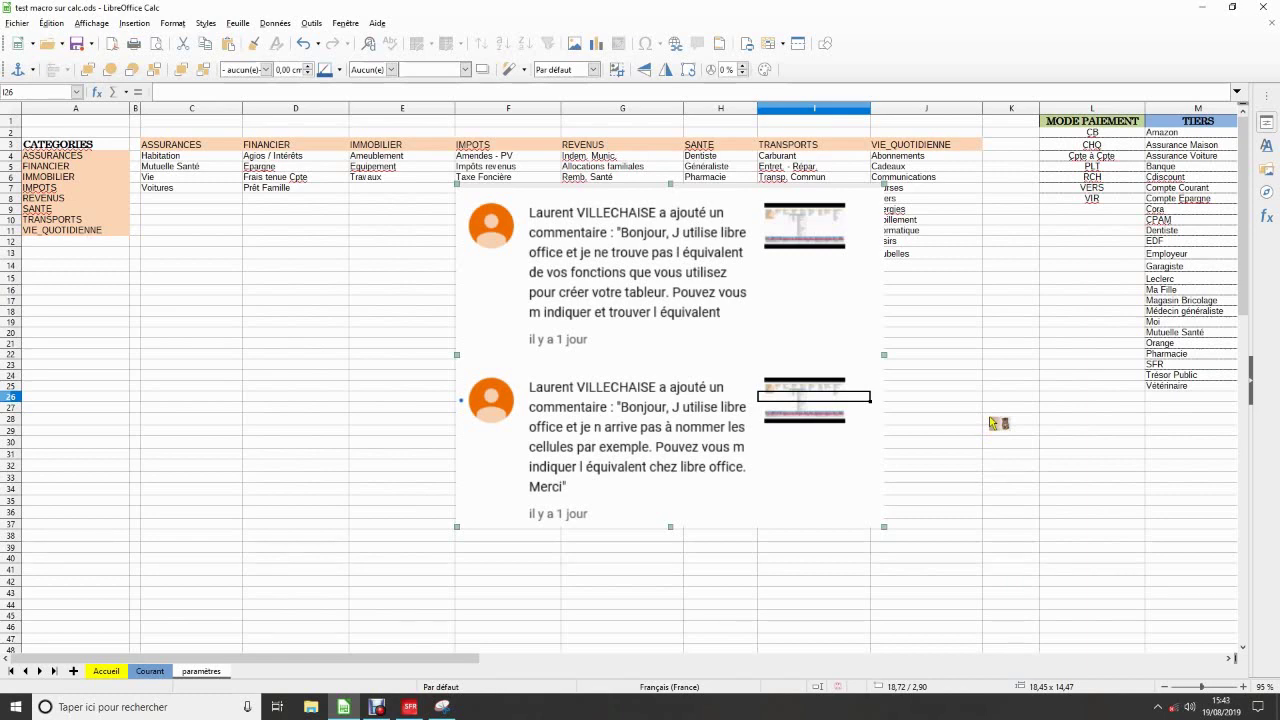
Select the category table A3:J13 and copy it
click(987, 346)
click(769, 487)
click(786, 283)
click(783, 284)
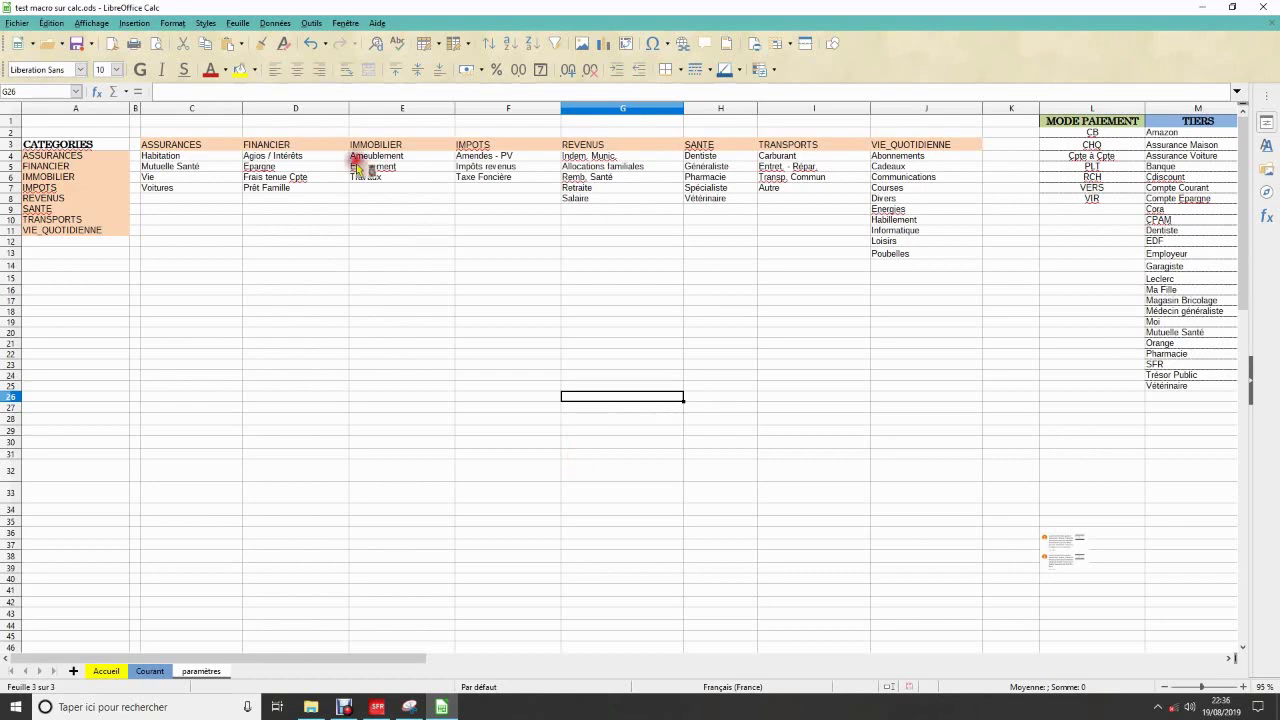
click(76, 145)
mouse_move(76, 145)
mouse_down()
mouse_move(55, 235)
mouse_move(121, 235)
mouse_up()
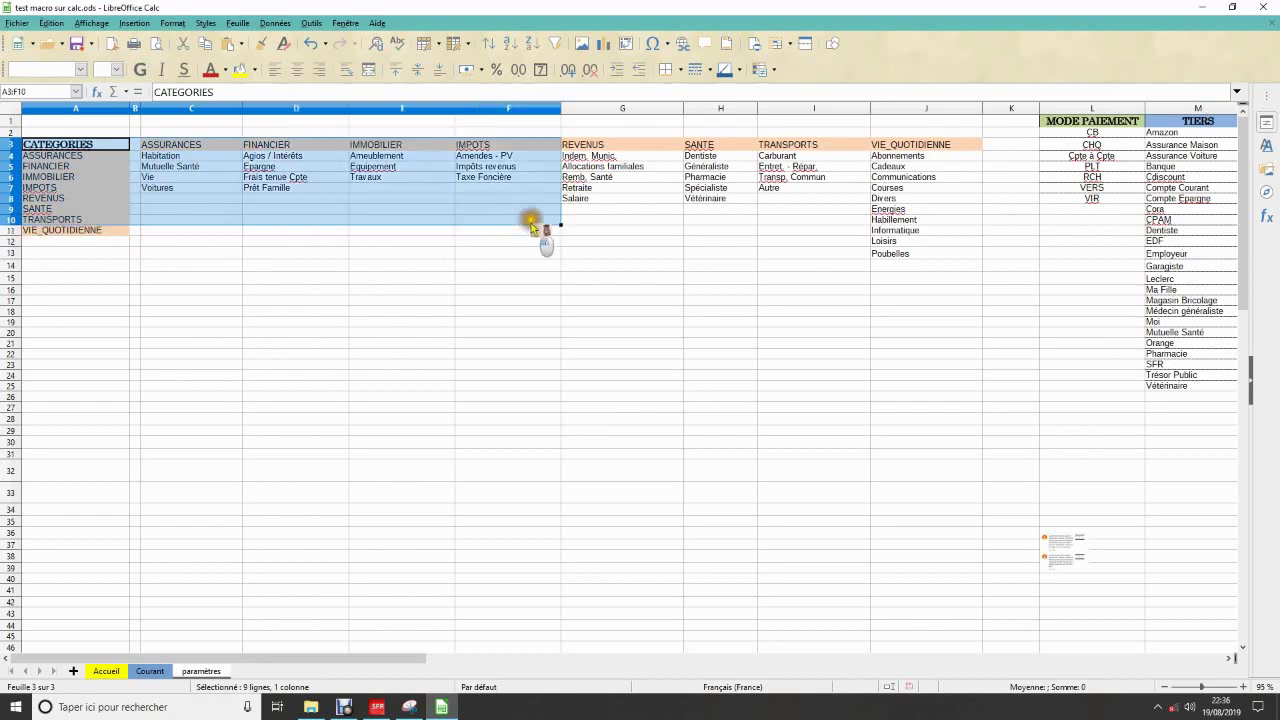
drag(121, 235, 947, 240)
right_click(945, 236)
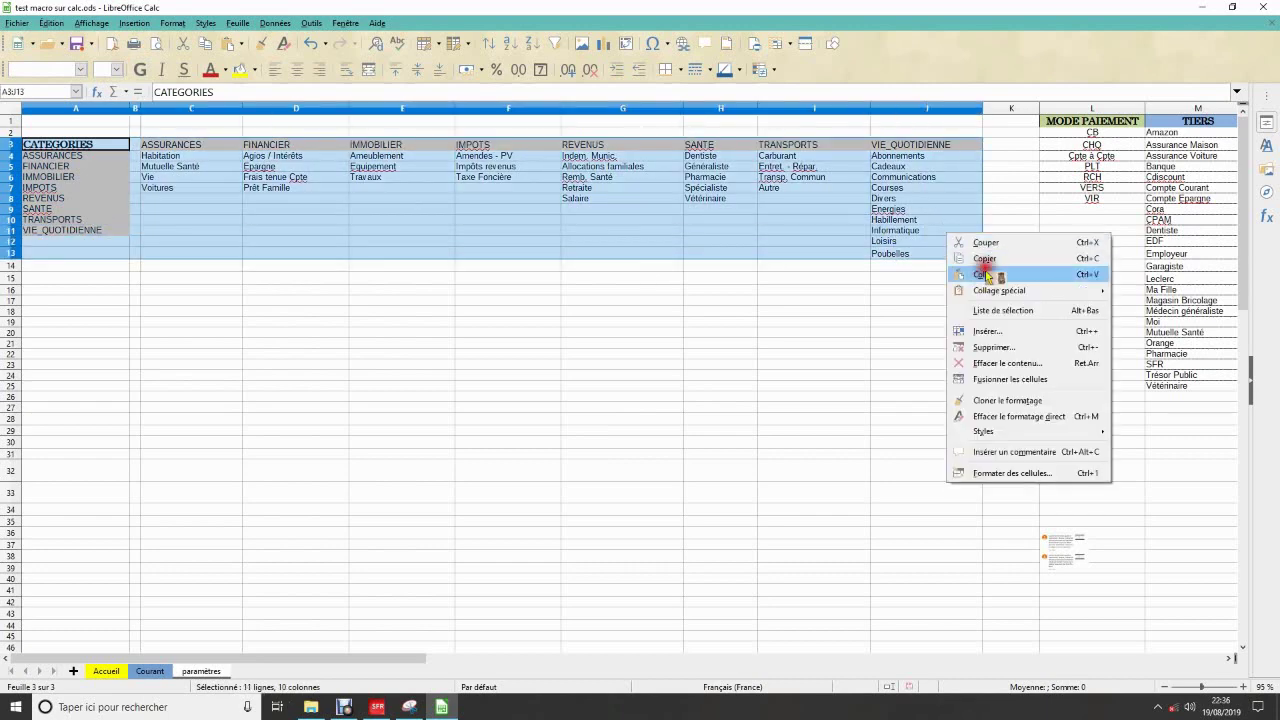
click(985, 260)
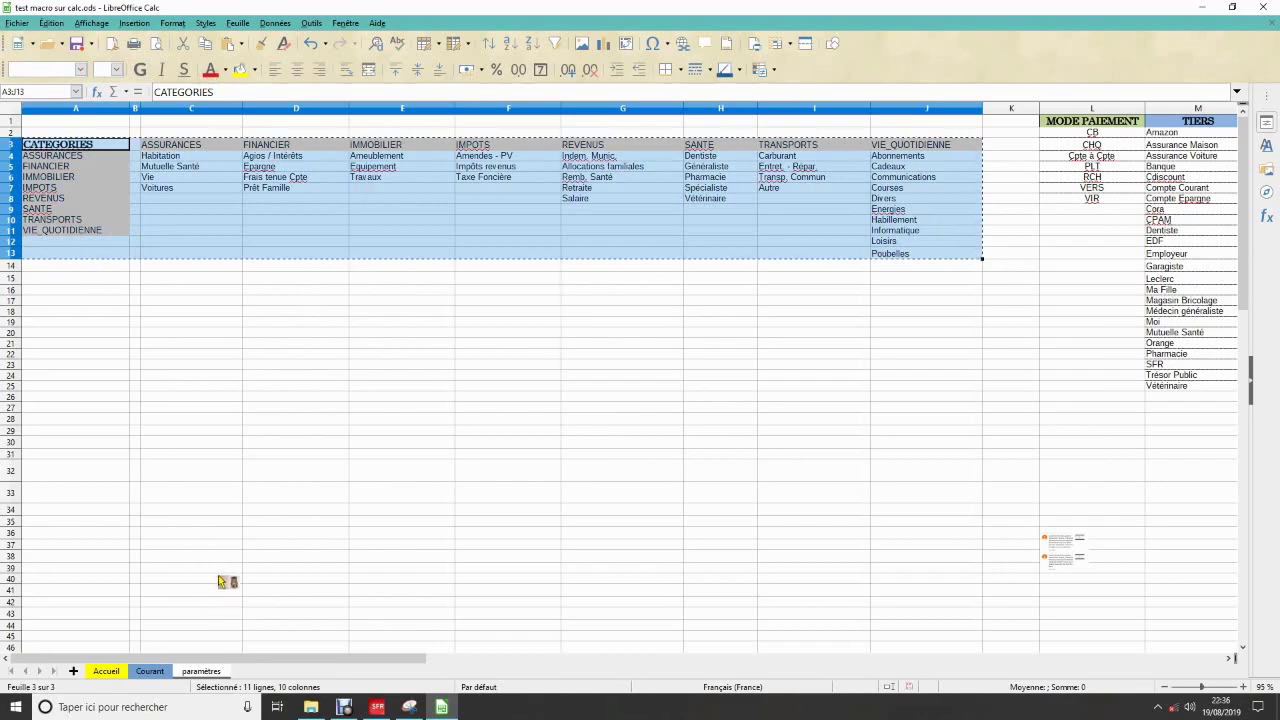
Paste the category table into a new spreadsheet starting at cell B2
key(ctrl+n)
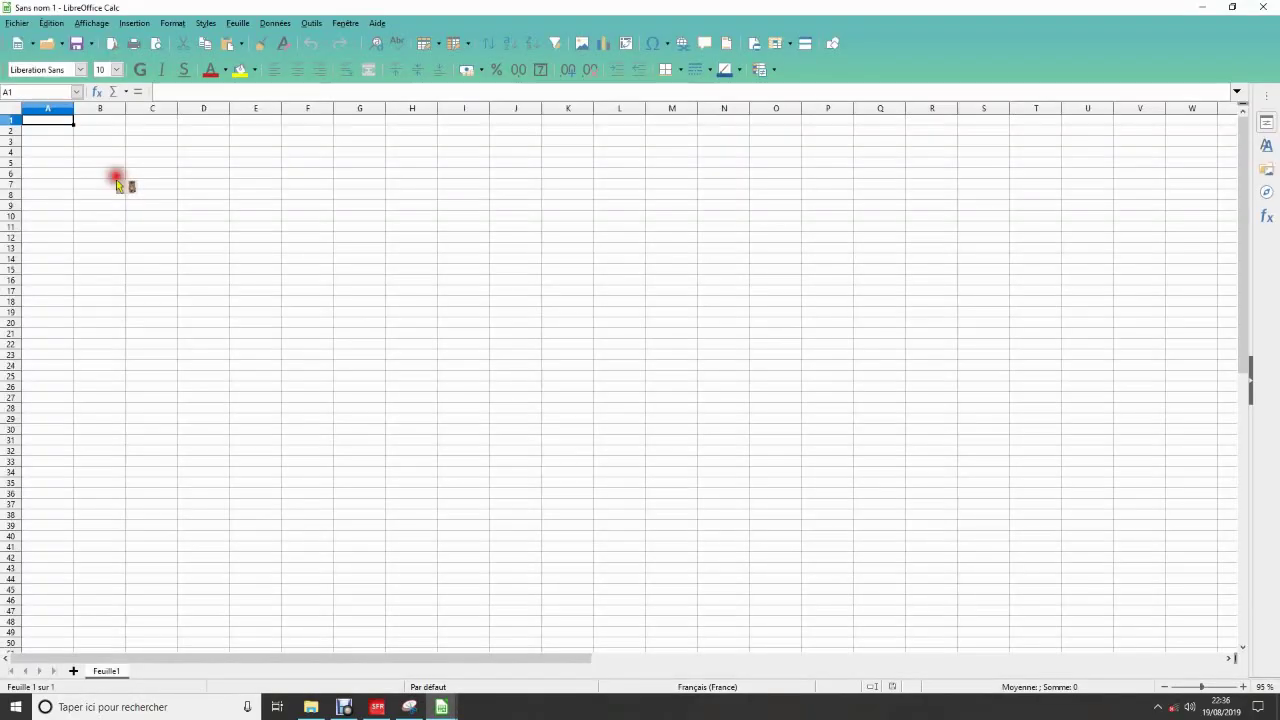
click(97, 133)
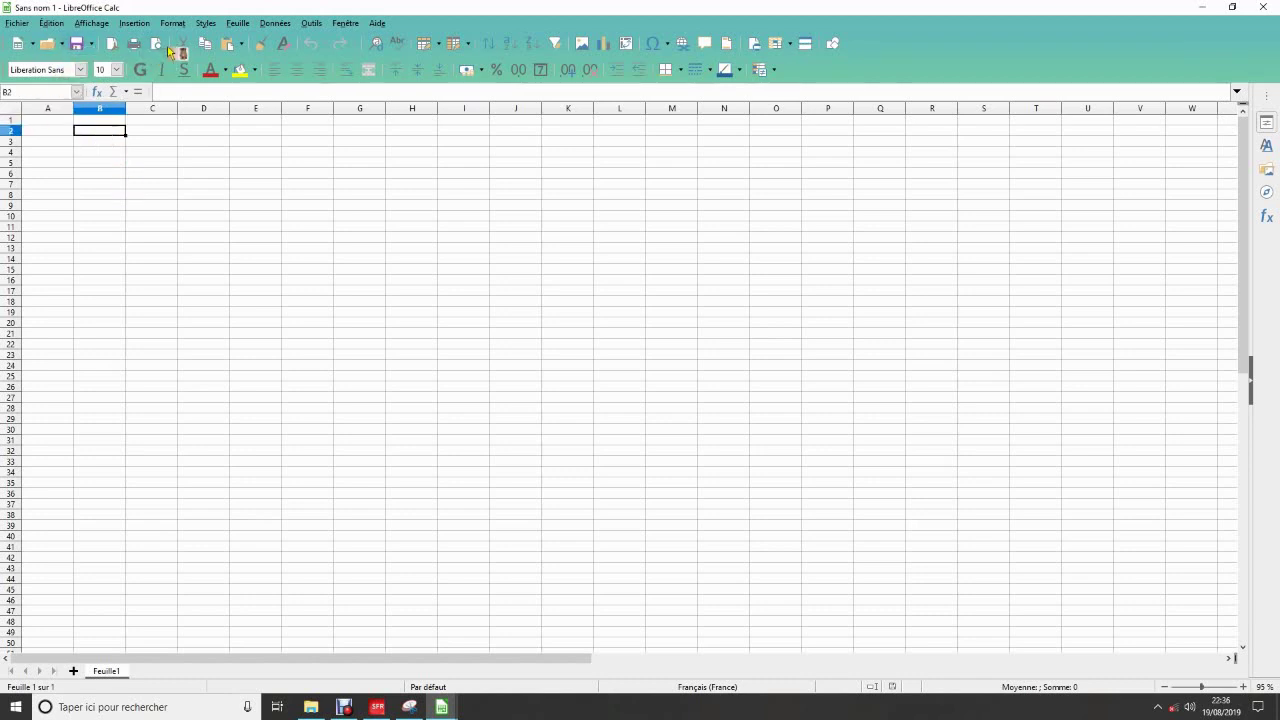
key(ctrl+v)
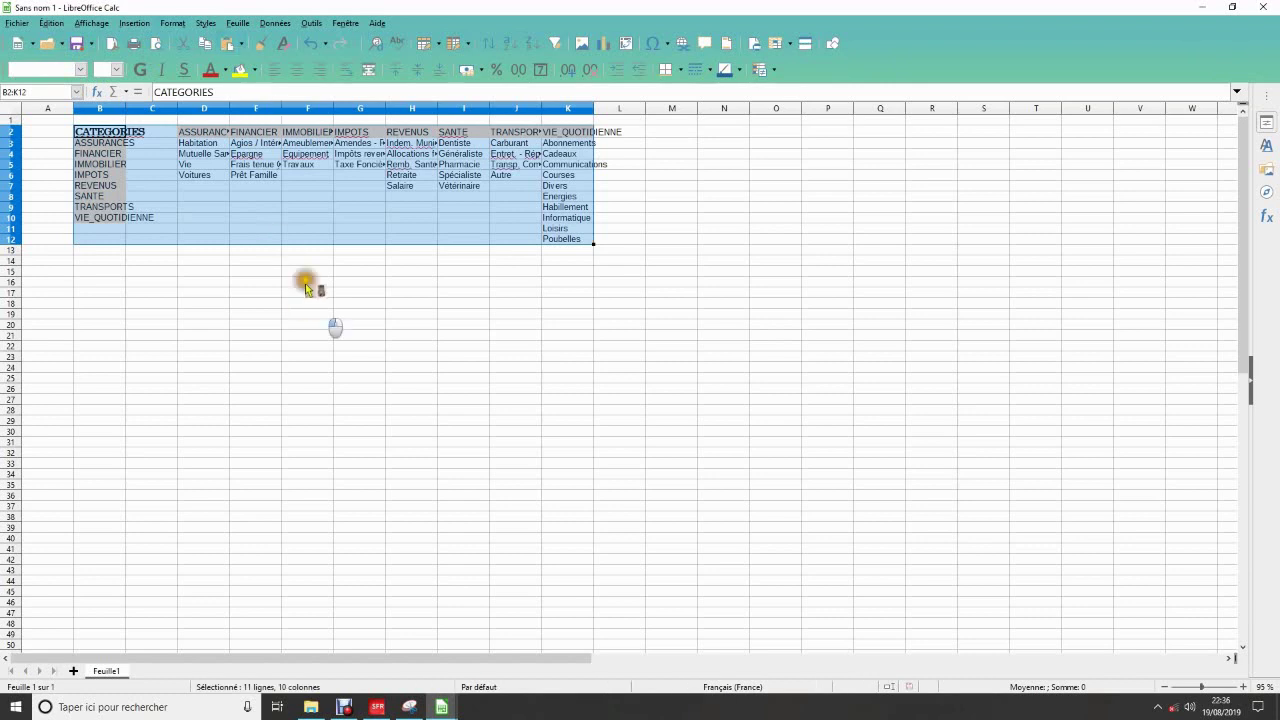
click(305, 283)
Set the width of columns D to K to 4 cm
drag(203, 196, 581, 198)
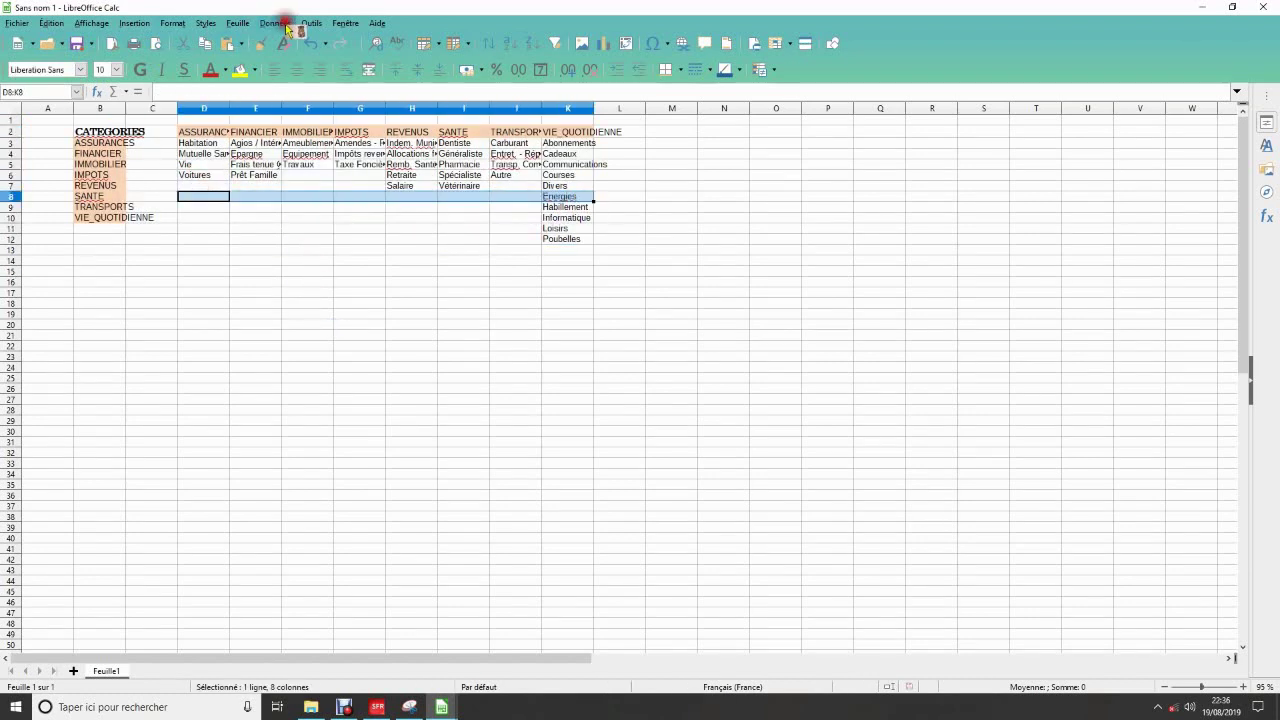
click(172, 22)
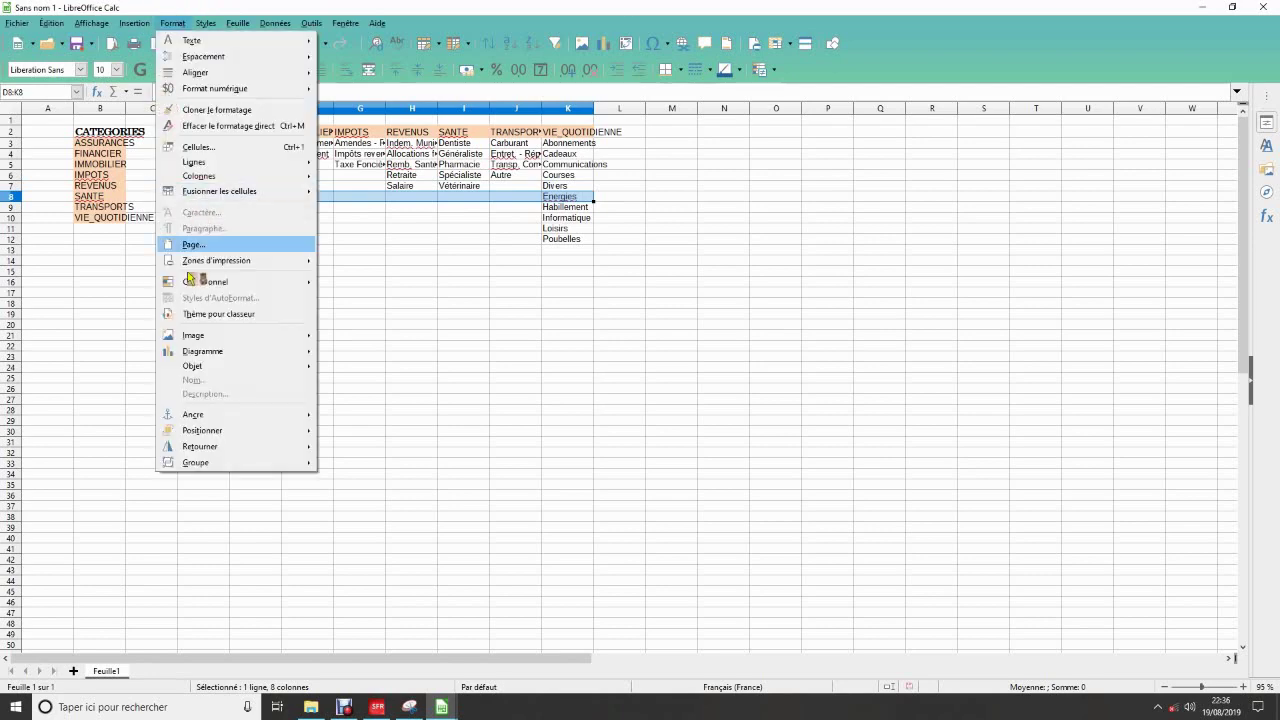
mouse_move(230, 176)
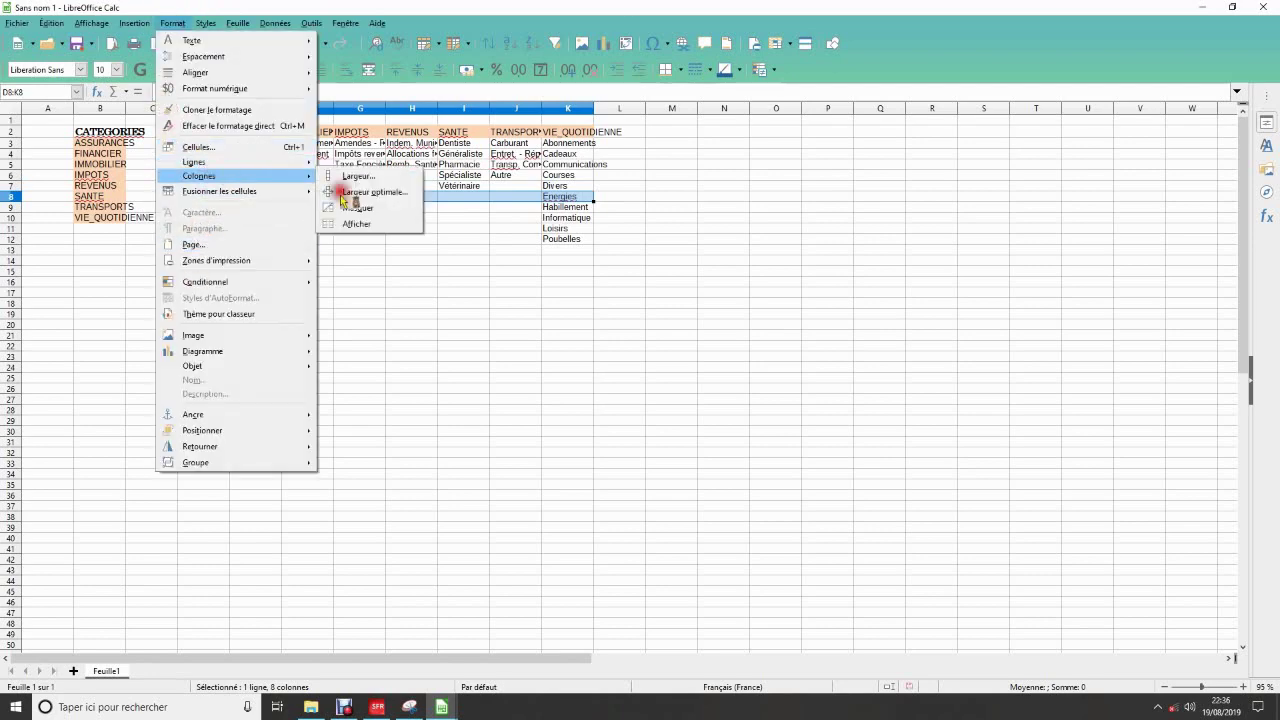
click(360, 177)
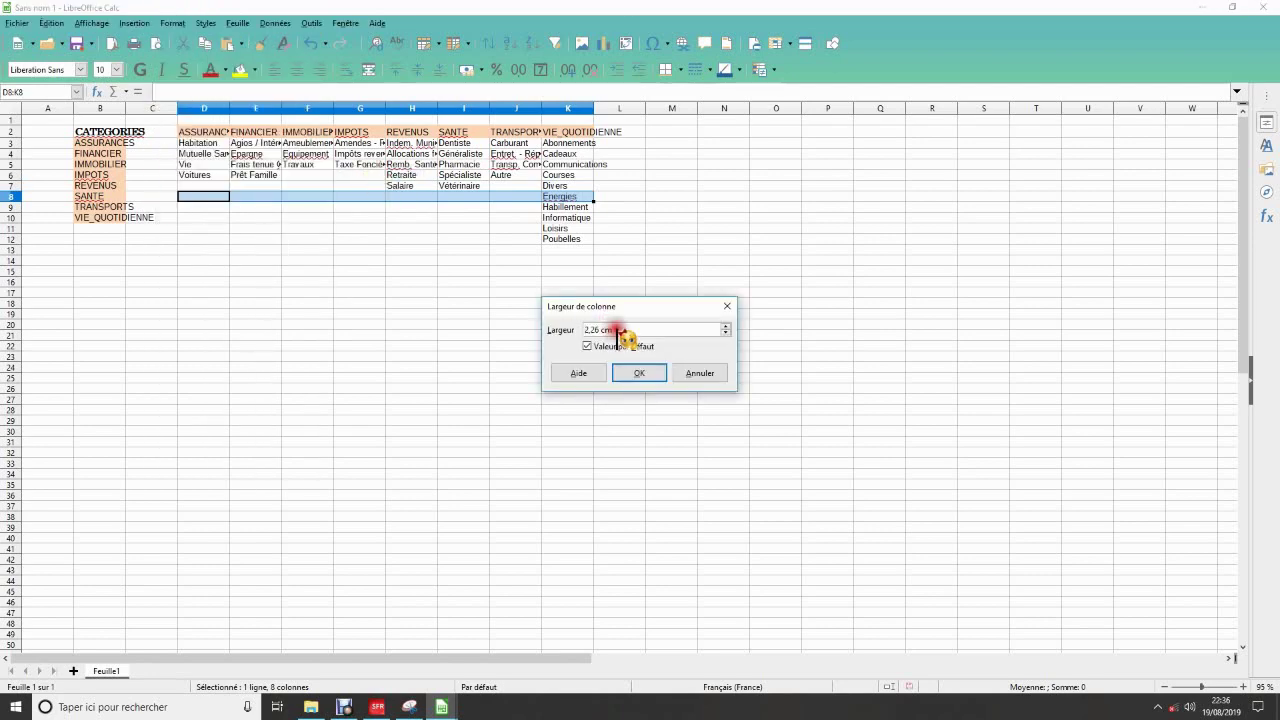
text(4)
key(Return)
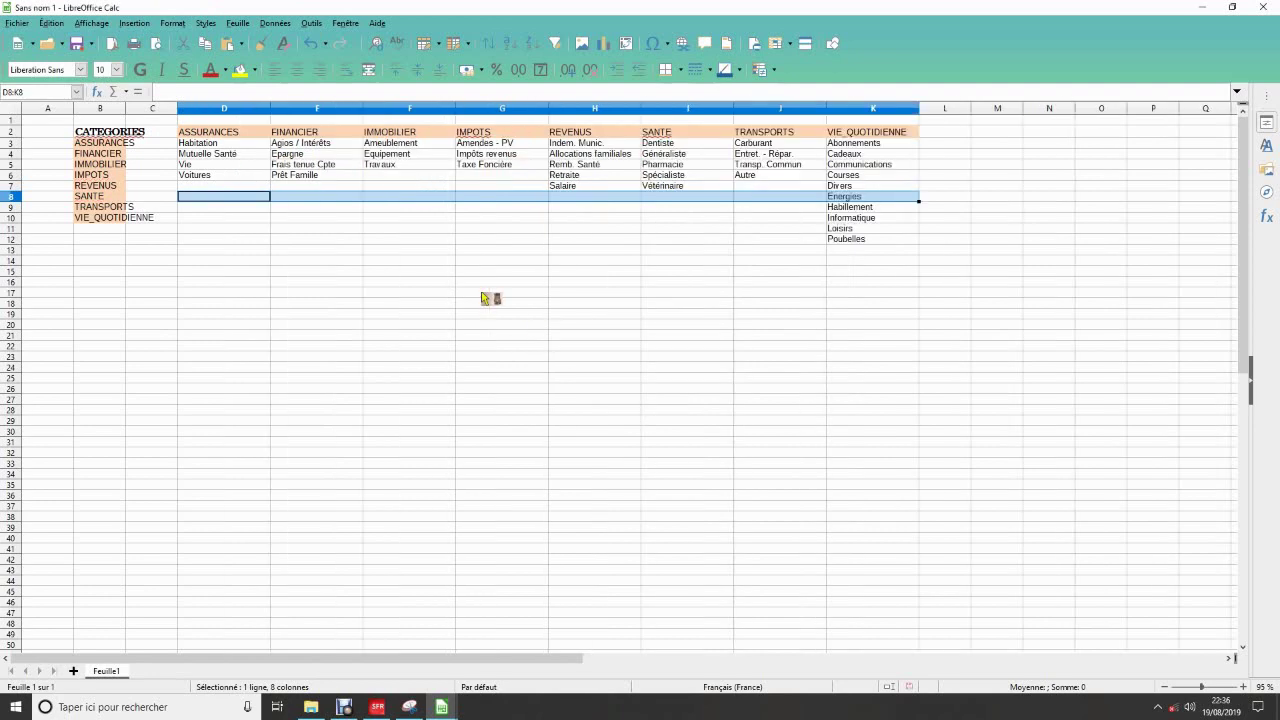
click(508, 147)
click(105, 155)
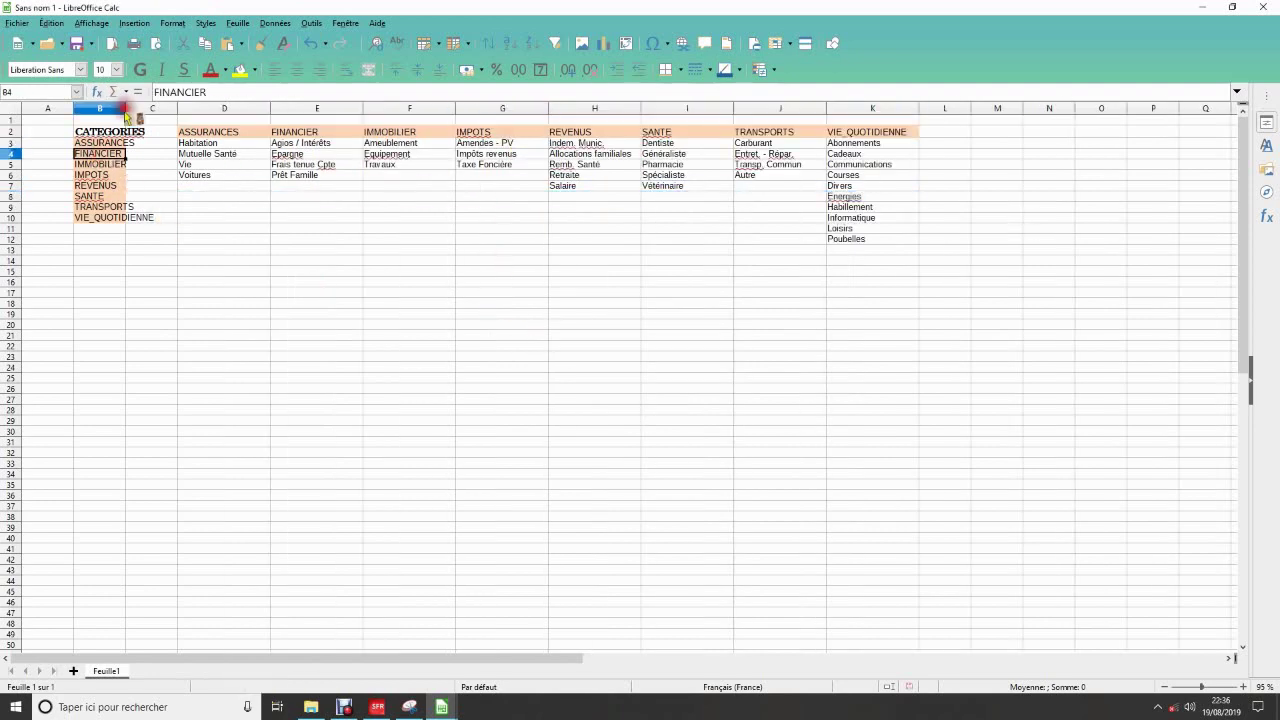
Widen column B to about 4 cm and check the defined range names list
drag(125, 108, 176, 110)
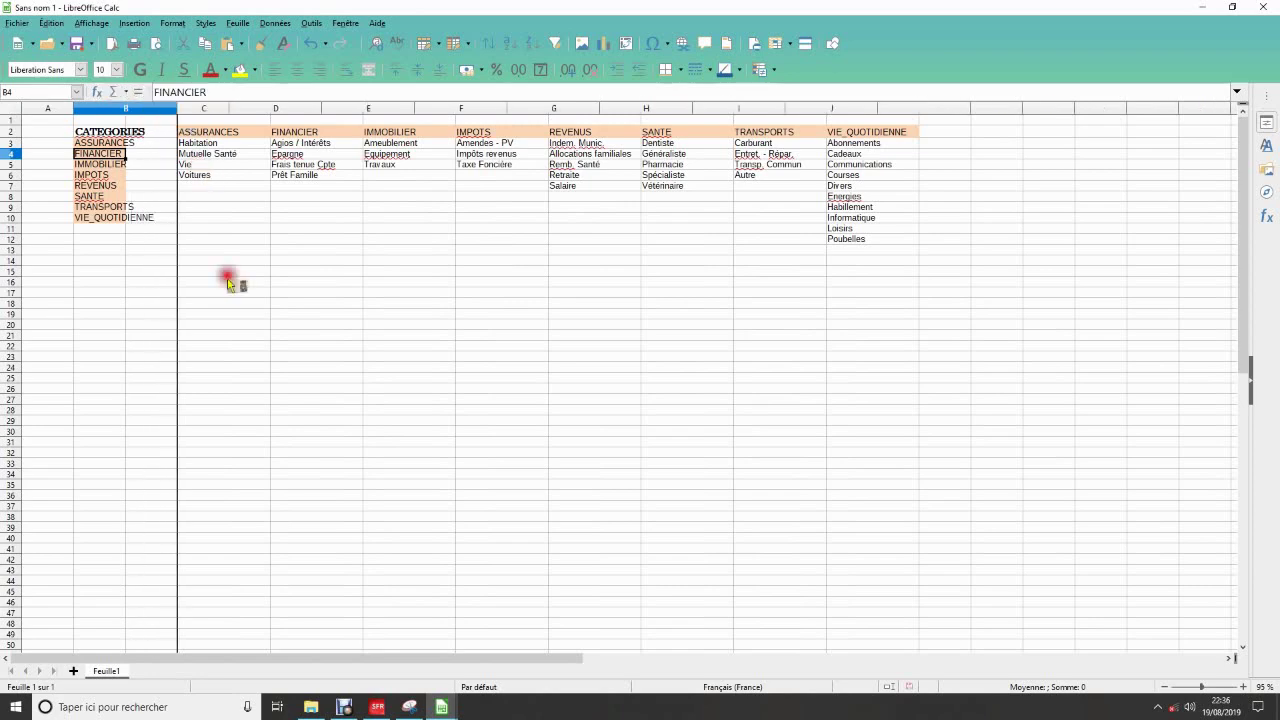
click(325, 314)
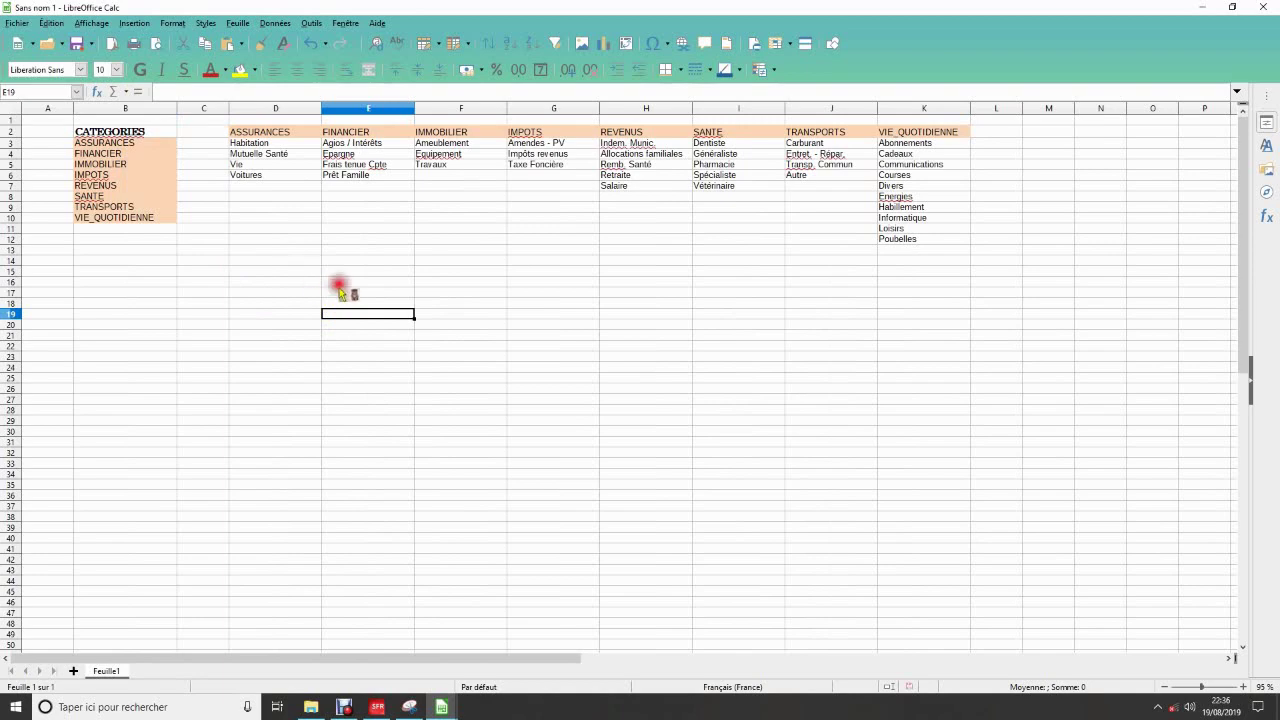
click(618, 347)
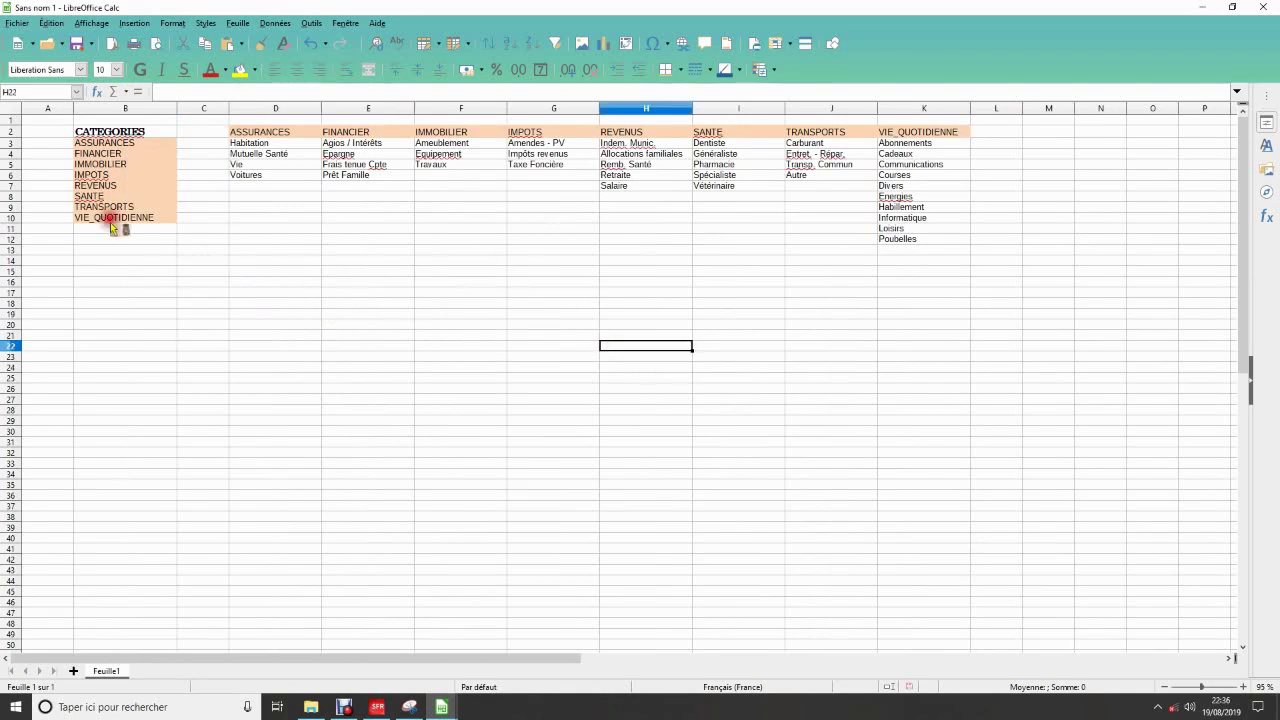
click(76, 91)
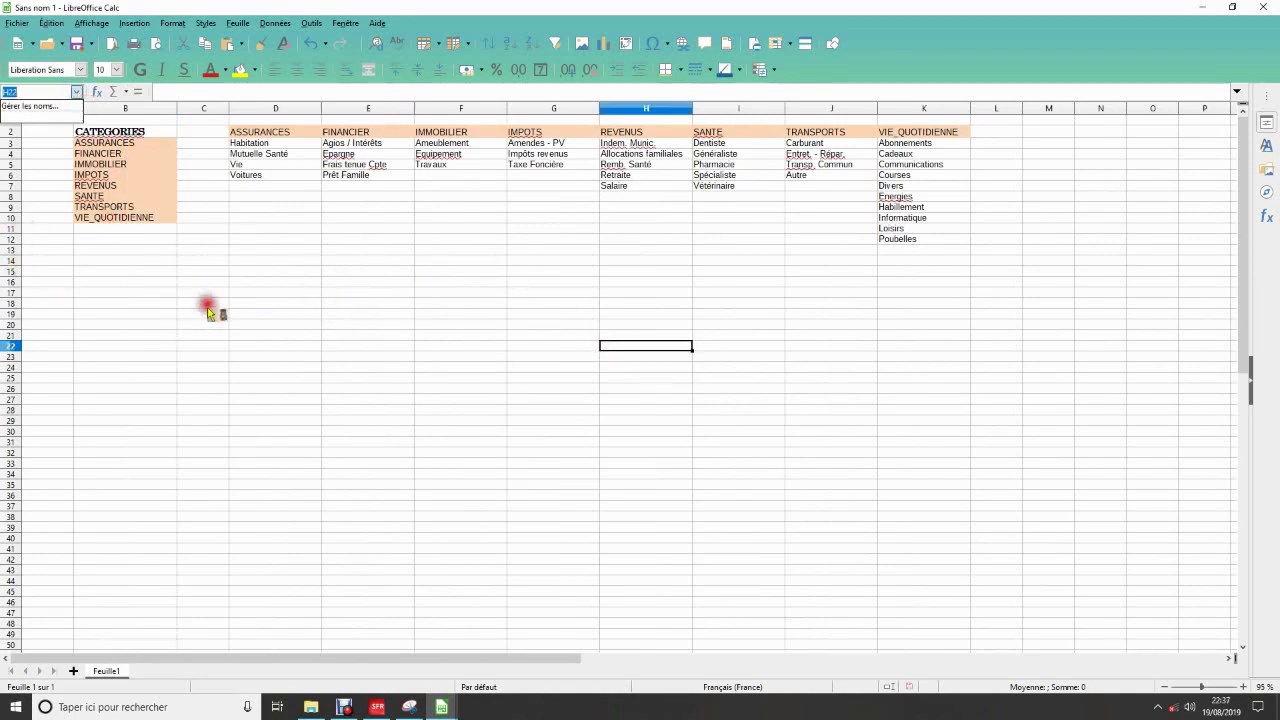
click(280, 328)
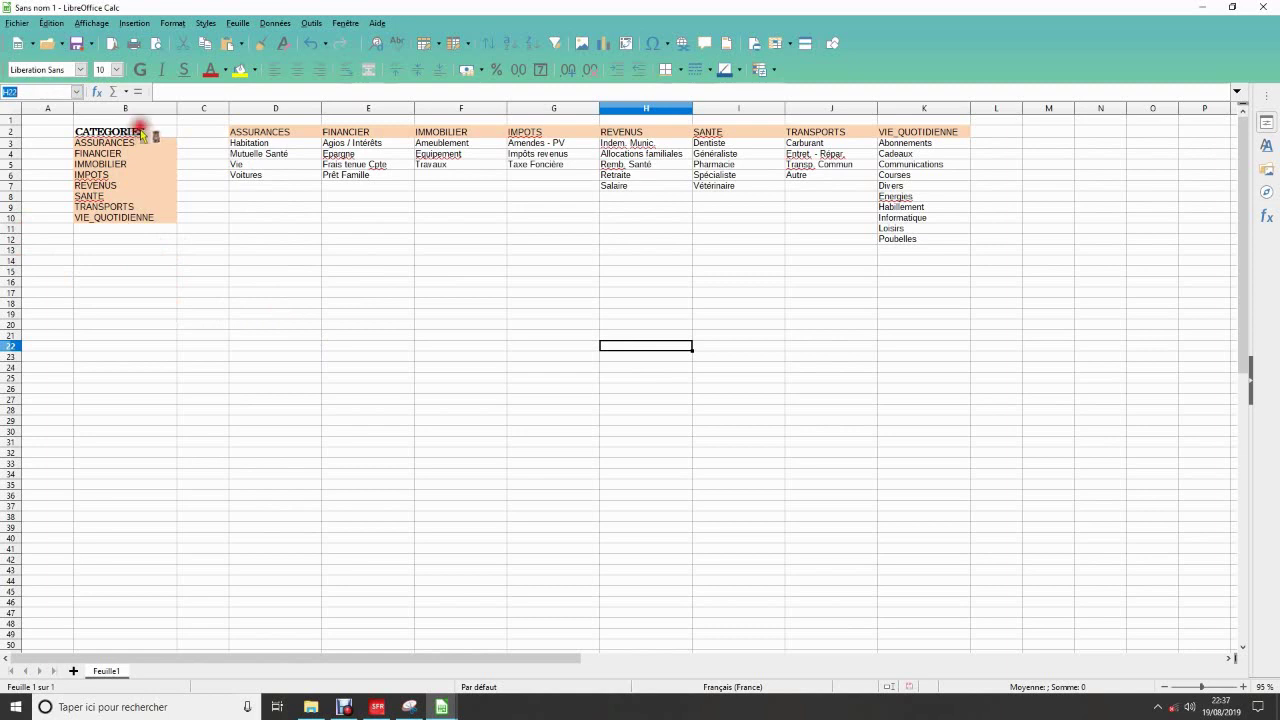
Name the category cells B3:B10 'CATEGORIES' in the Name Box and verify the new name
drag(112, 143, 99, 218)
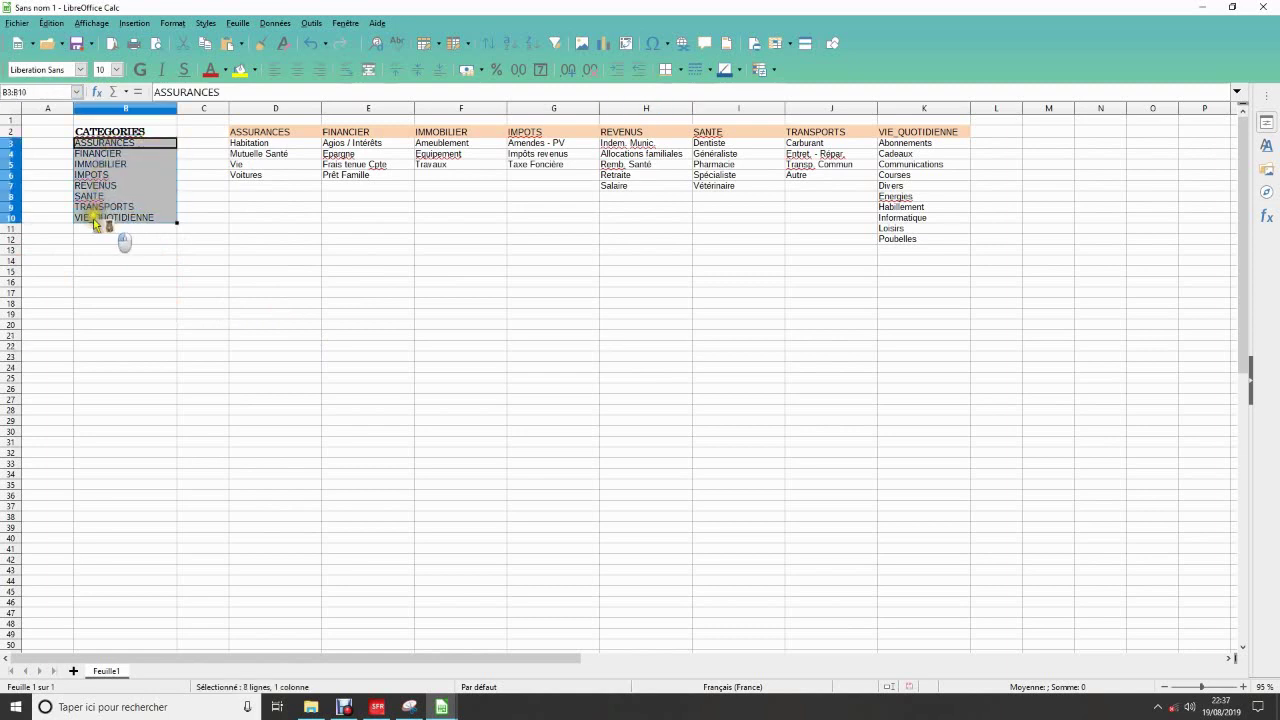
click(47, 94)
text(c)
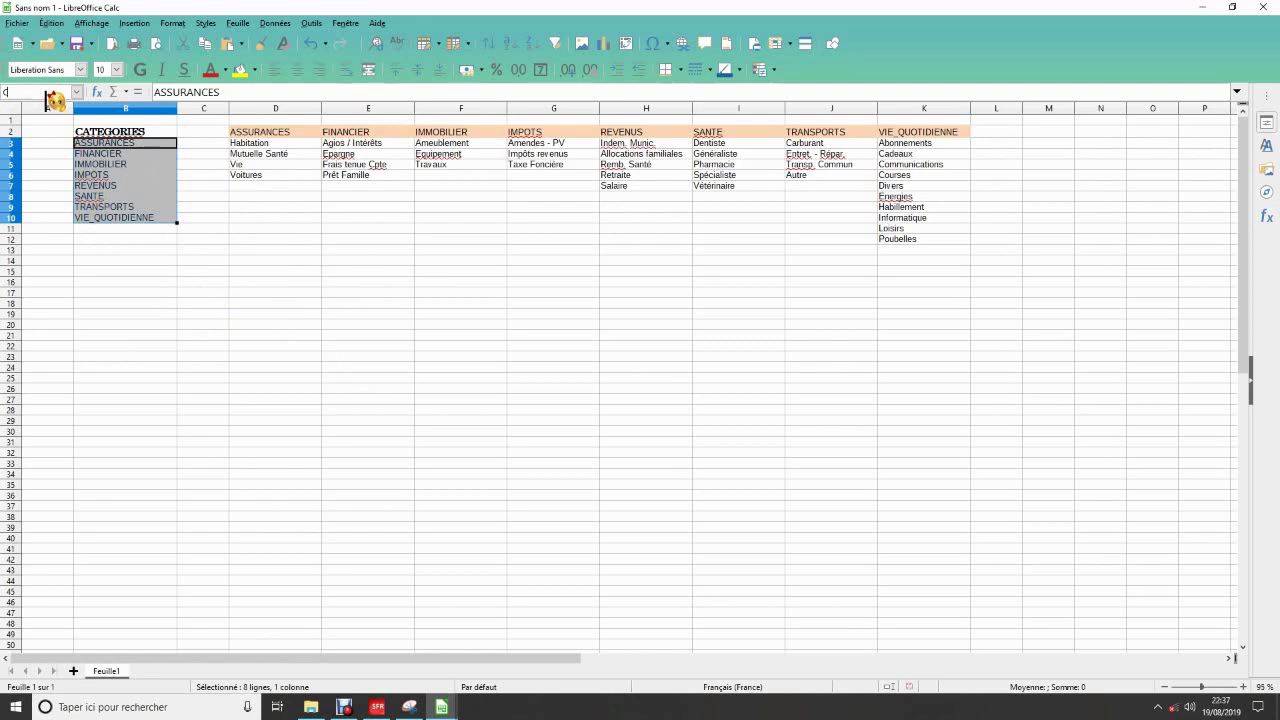
text(ATE)
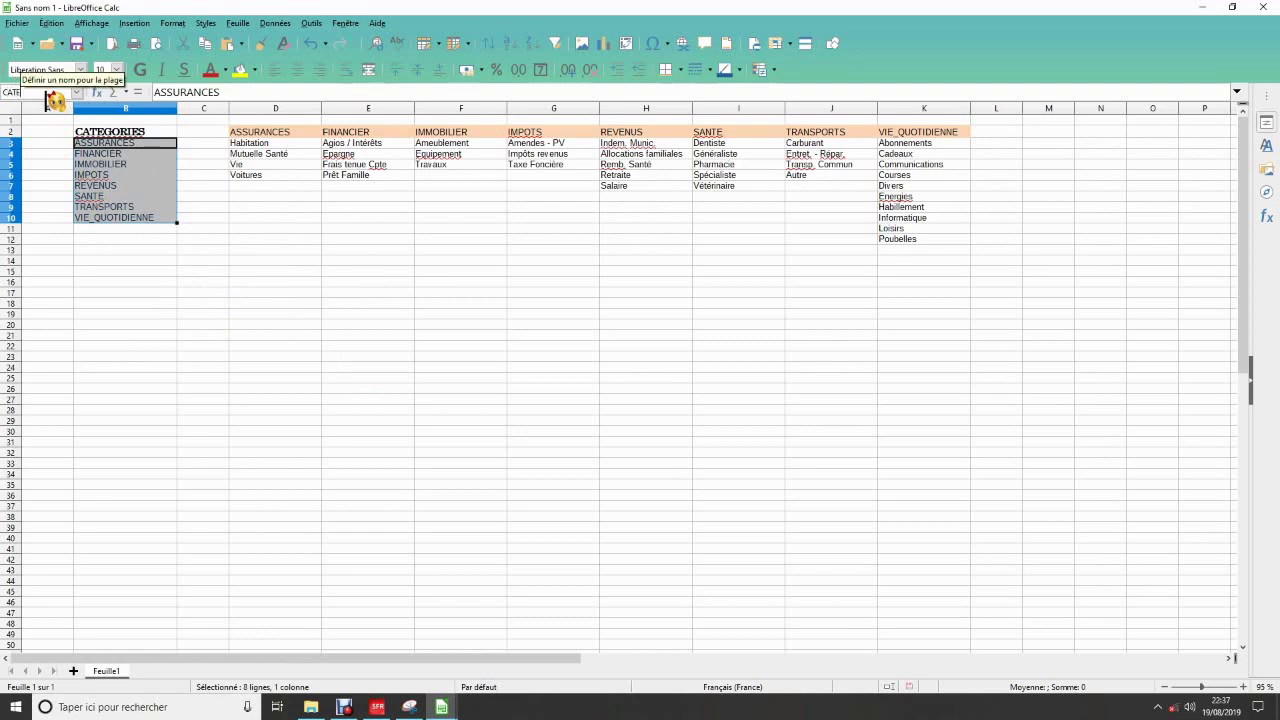
text(GORIES)
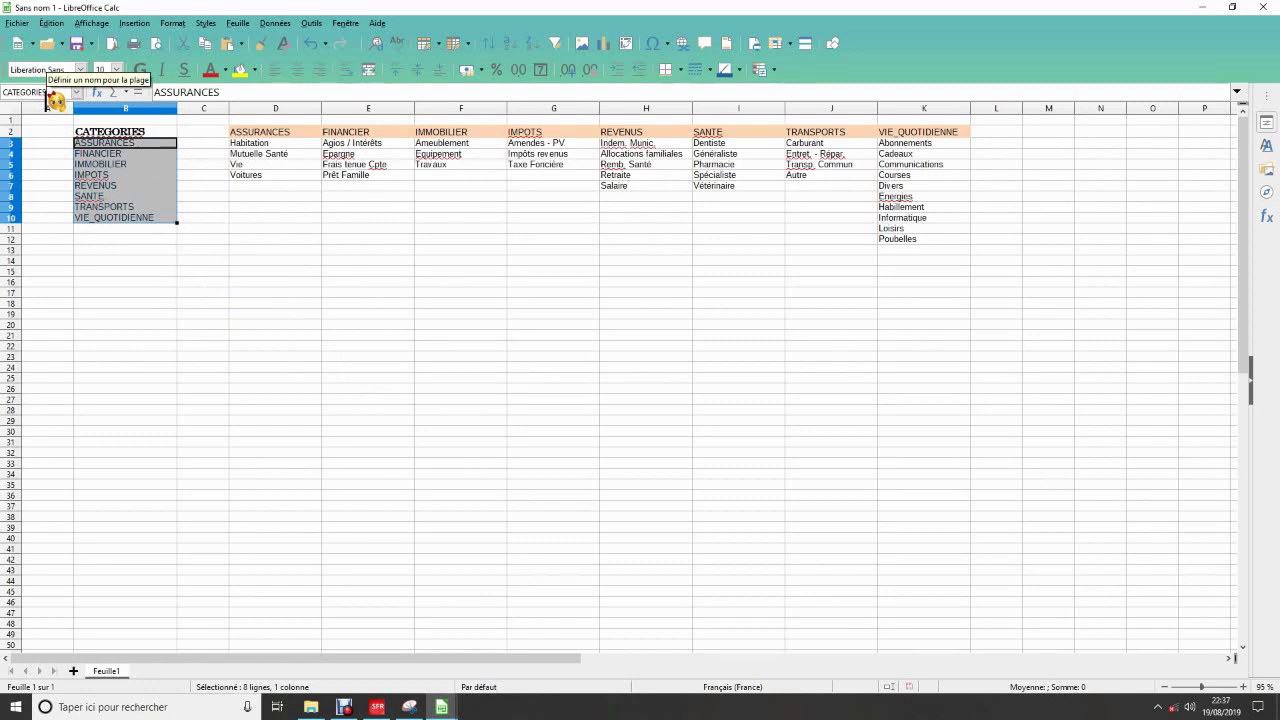
key(Return)
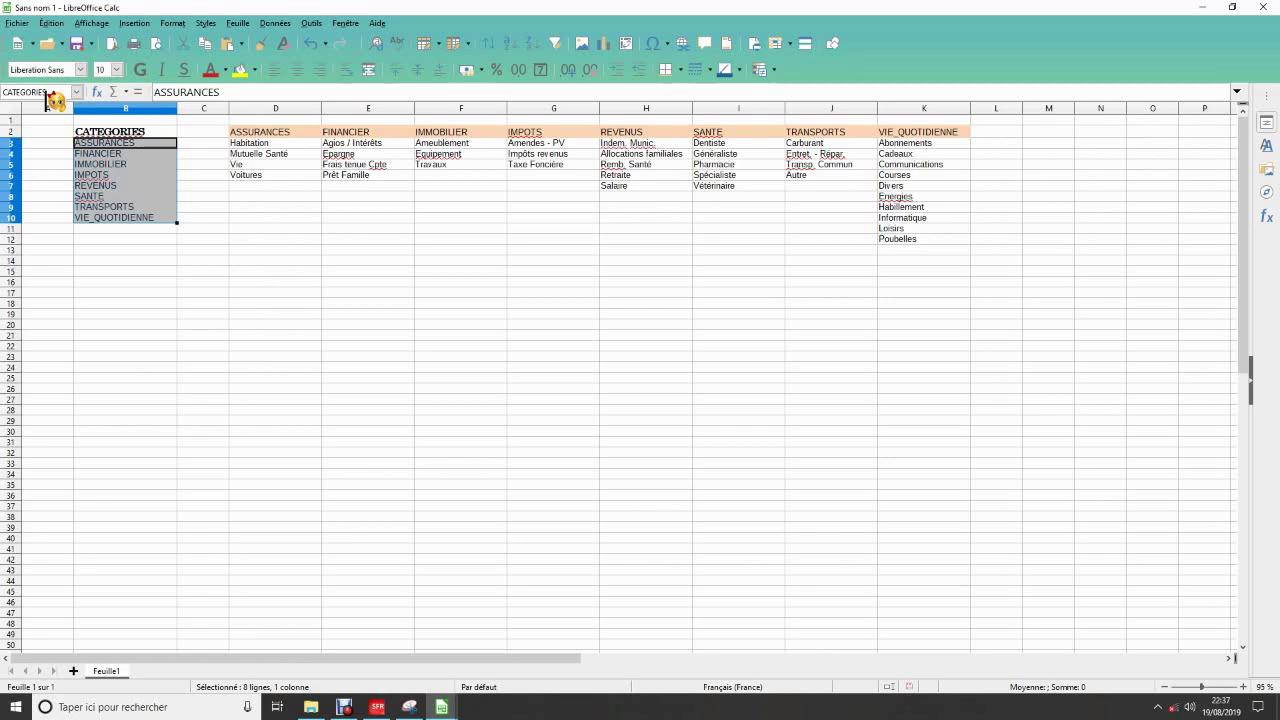
click(125, 261)
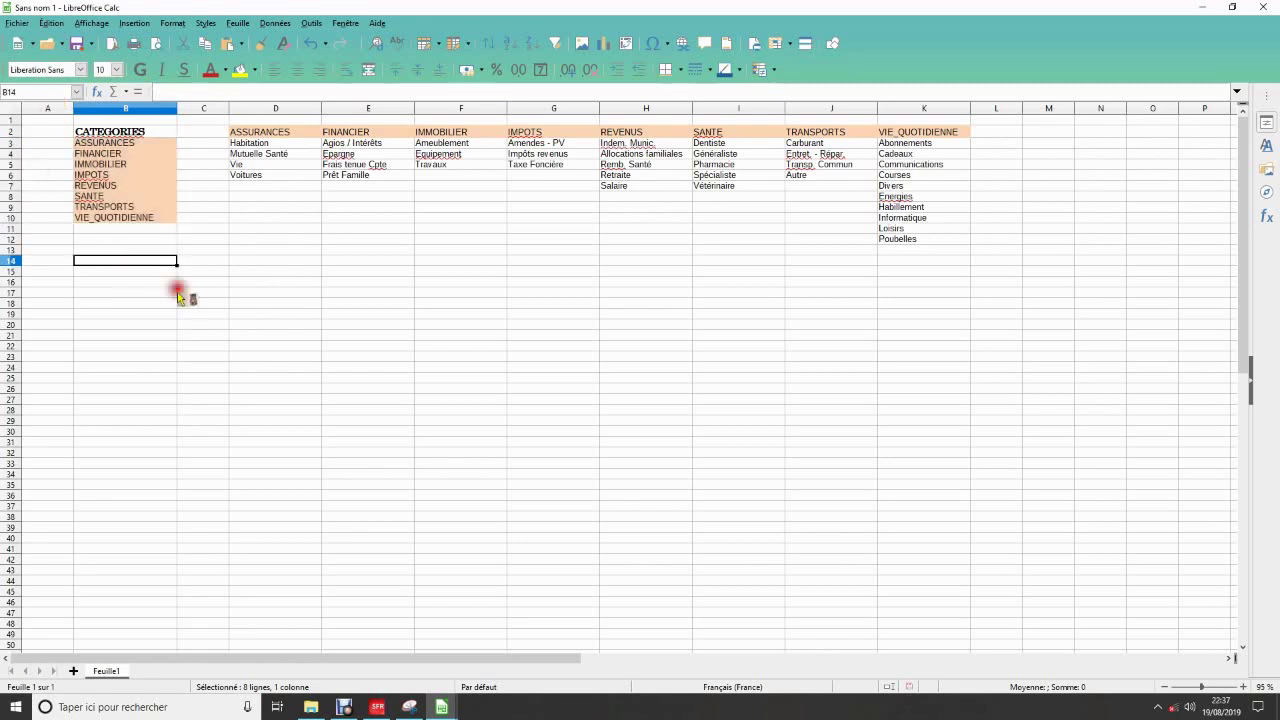
click(77, 91)
click(30, 105)
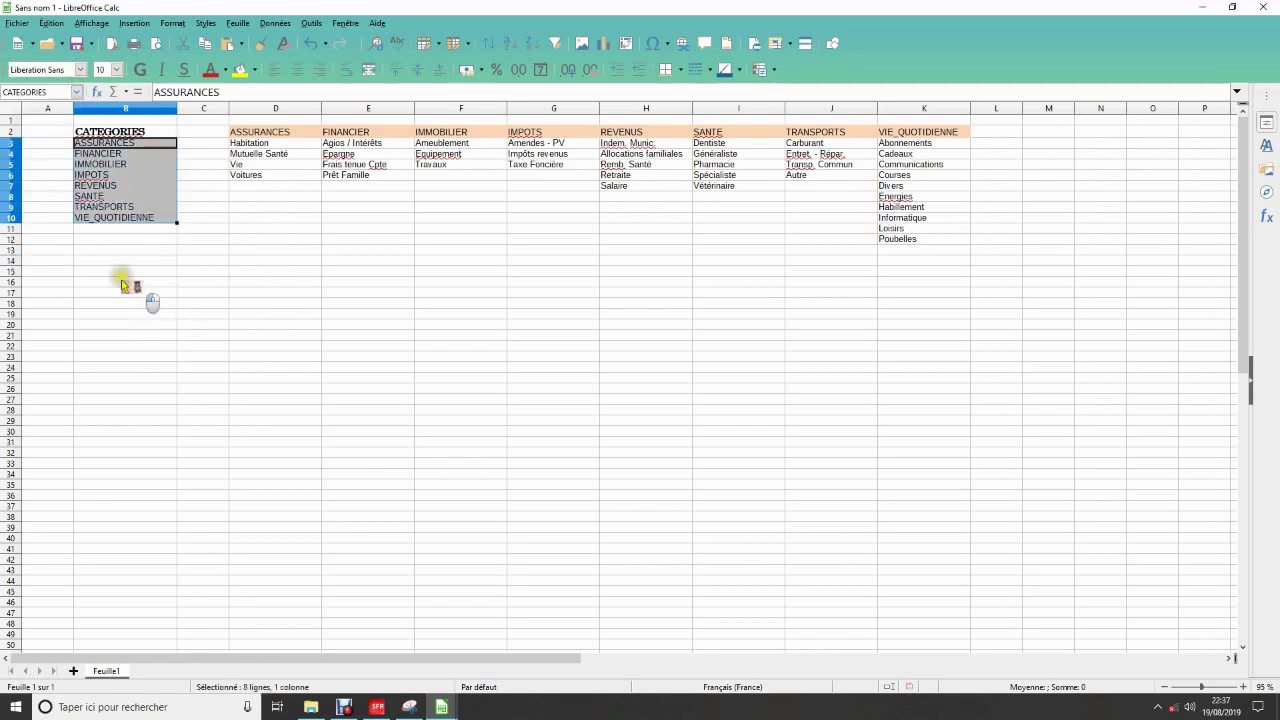
click(121, 273)
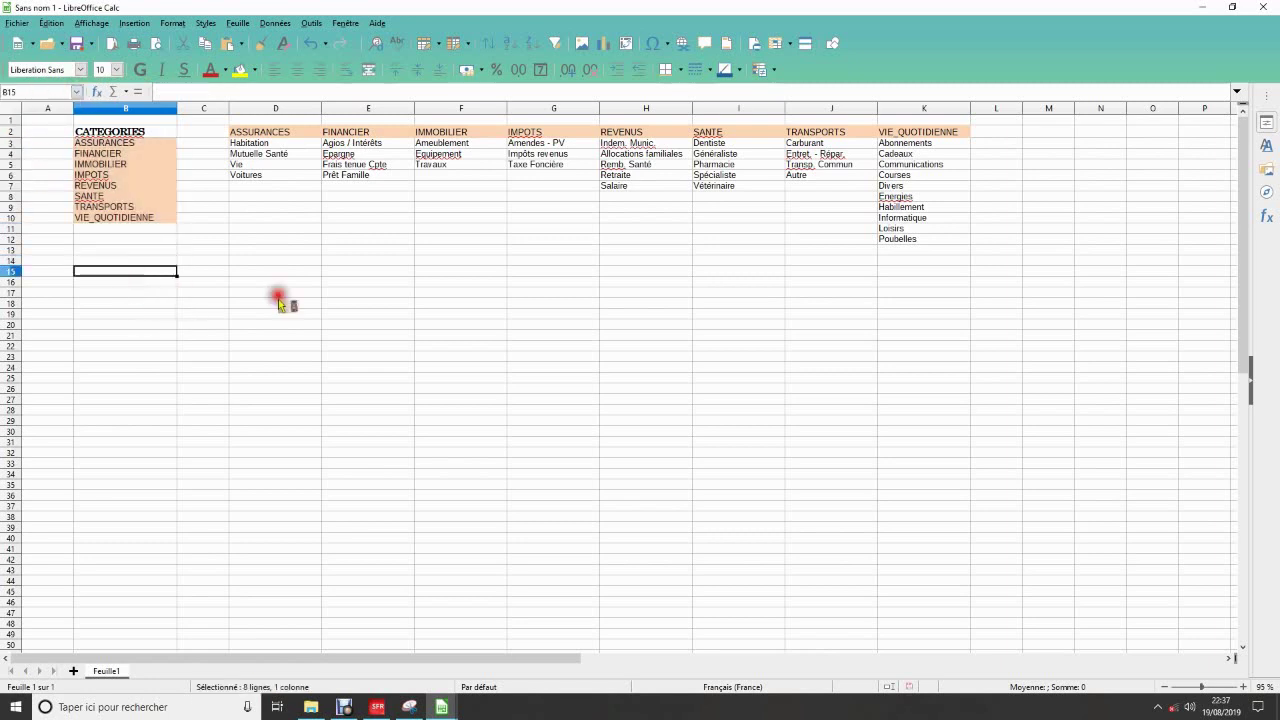
click(147, 229)
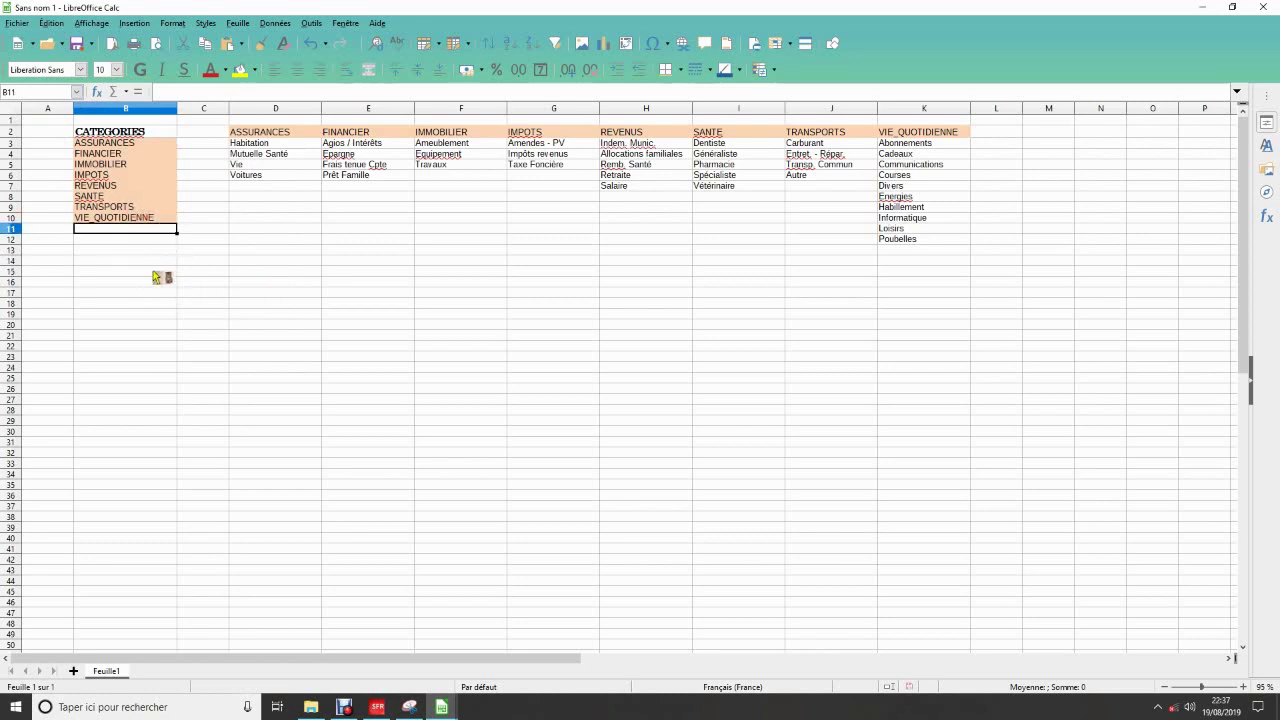
click(119, 231)
click(118, 240)
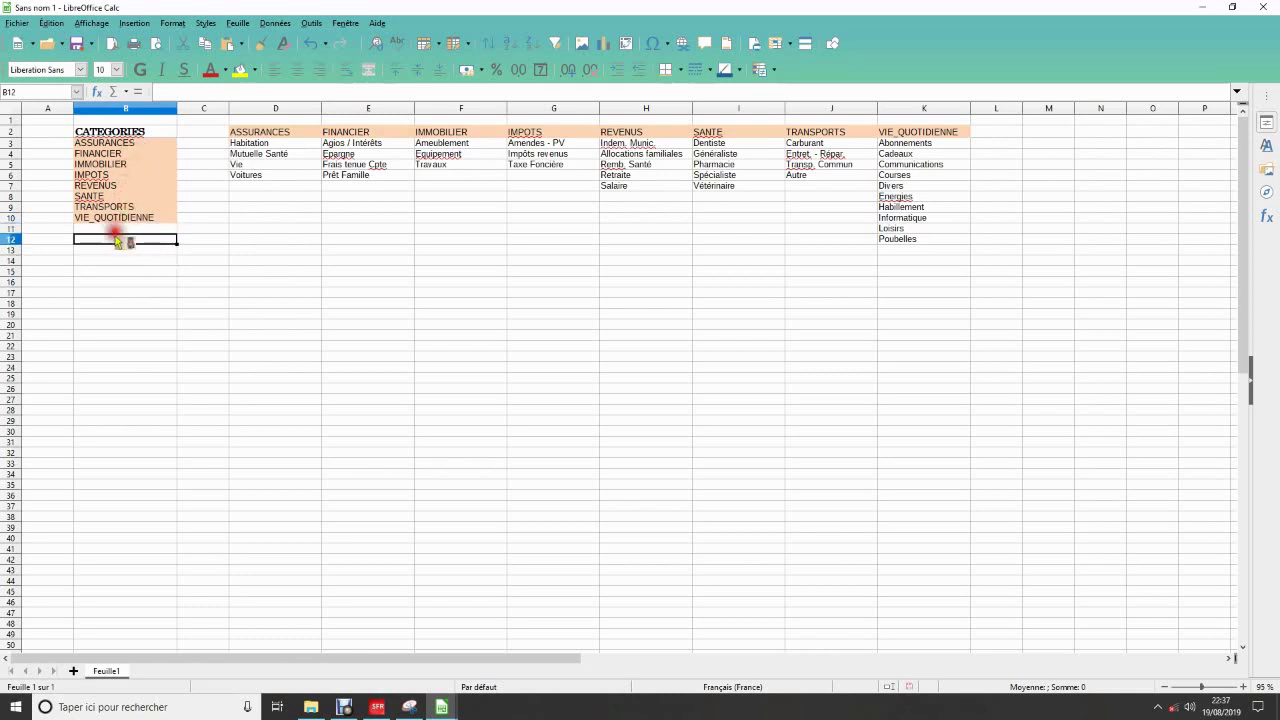
click(122, 237)
click(122, 292)
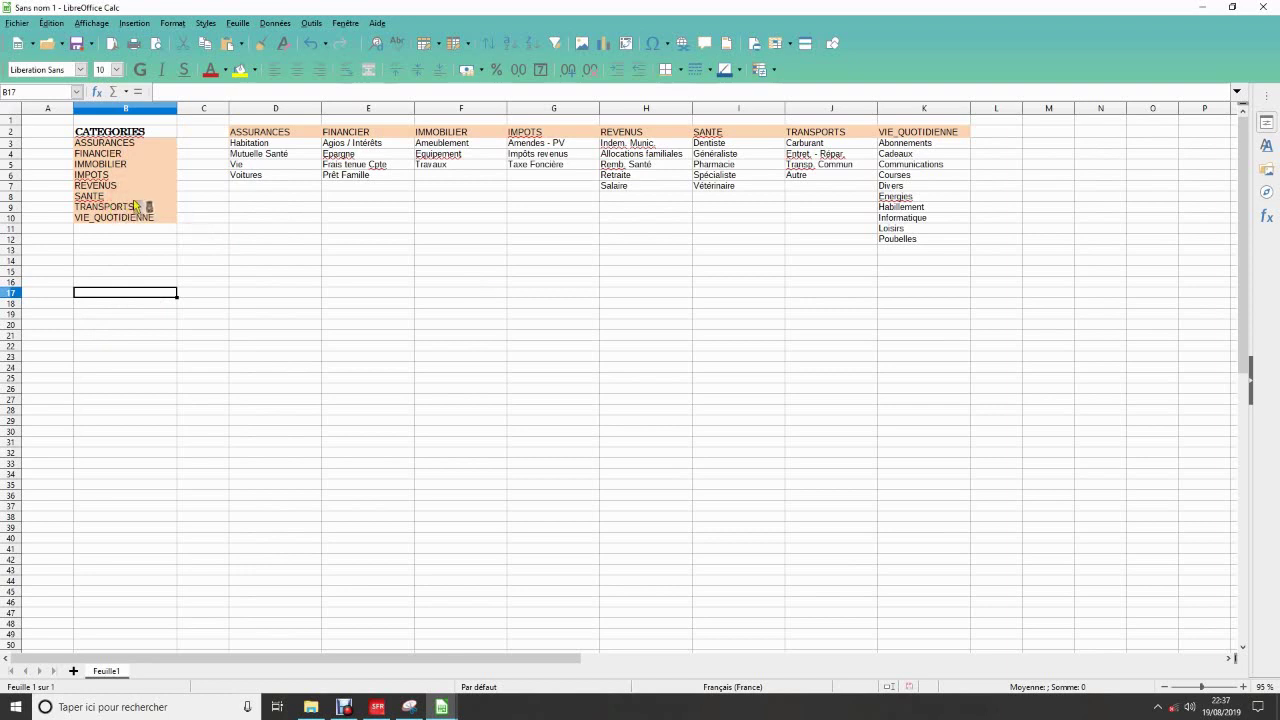
click(287, 259)
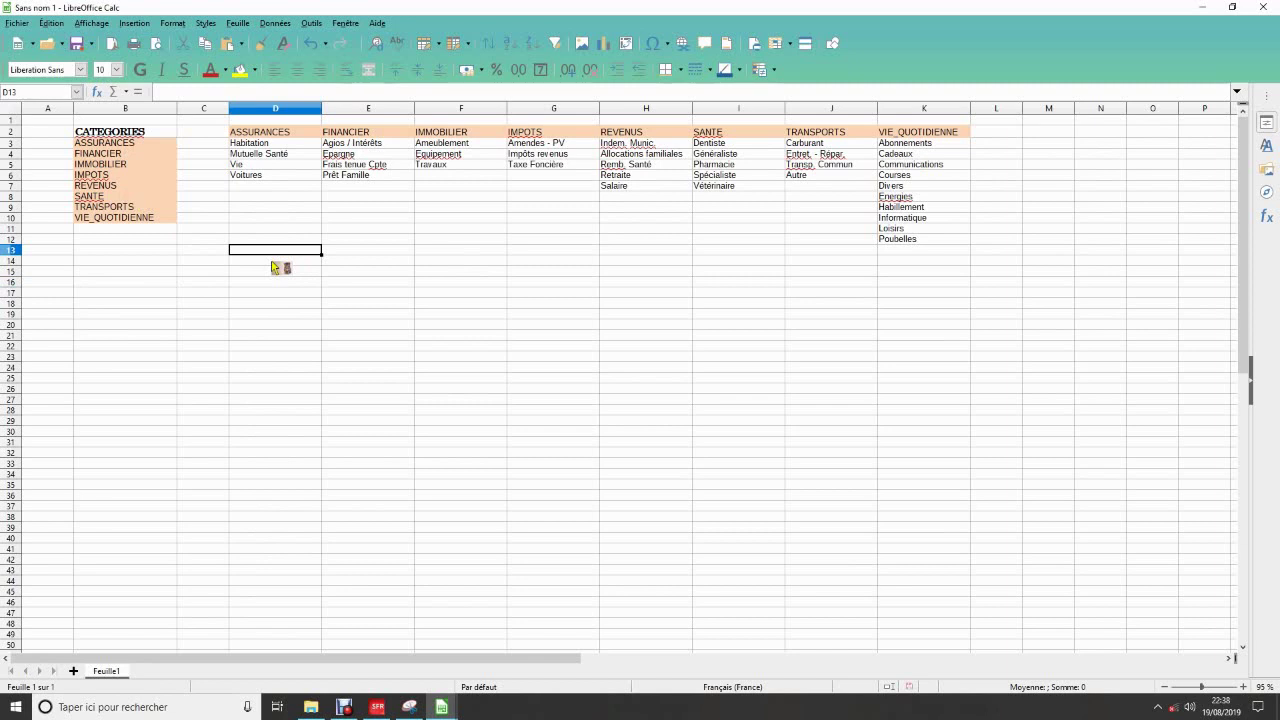
mouse_move(274, 267)
mouse_down()
mouse_move(252, 168)
mouse_move(930, 187)
mouse_move(170, 389)
mouse_move(400, 262)
mouse_up()
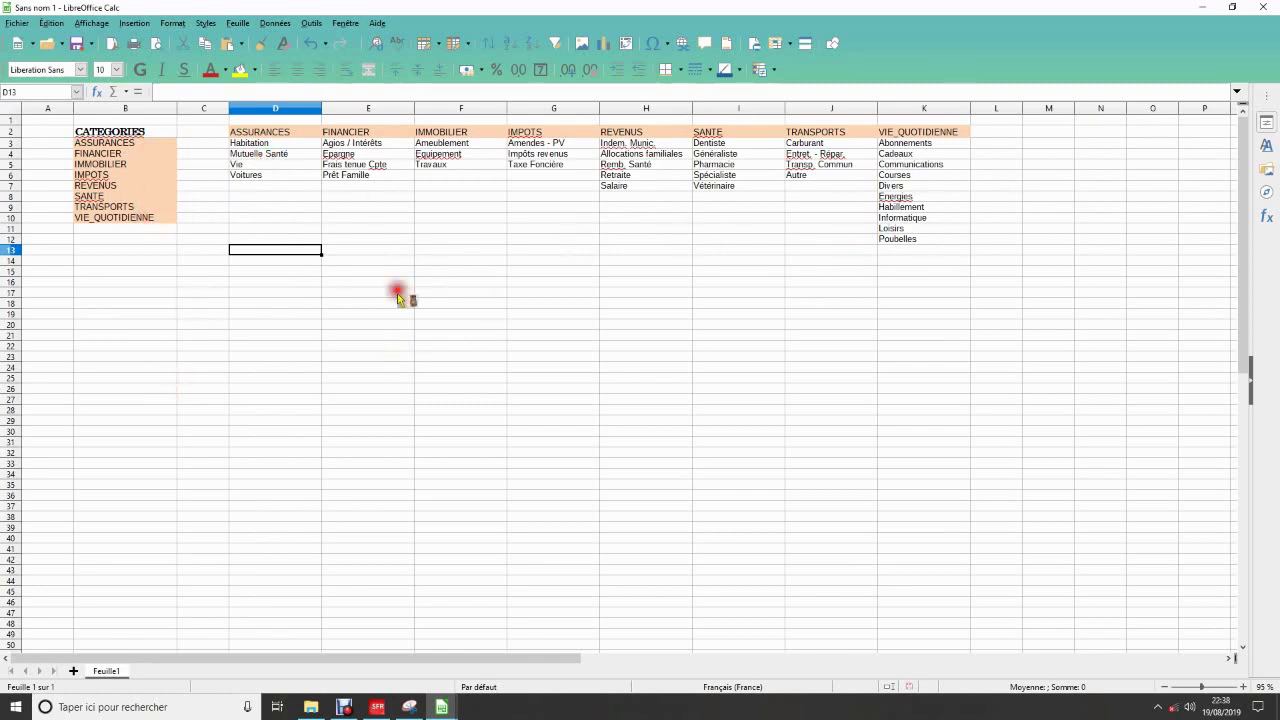
mouse_move(400, 262)
mouse_down()
mouse_move(123, 228)
mouse_move(119, 239)
mouse_up()
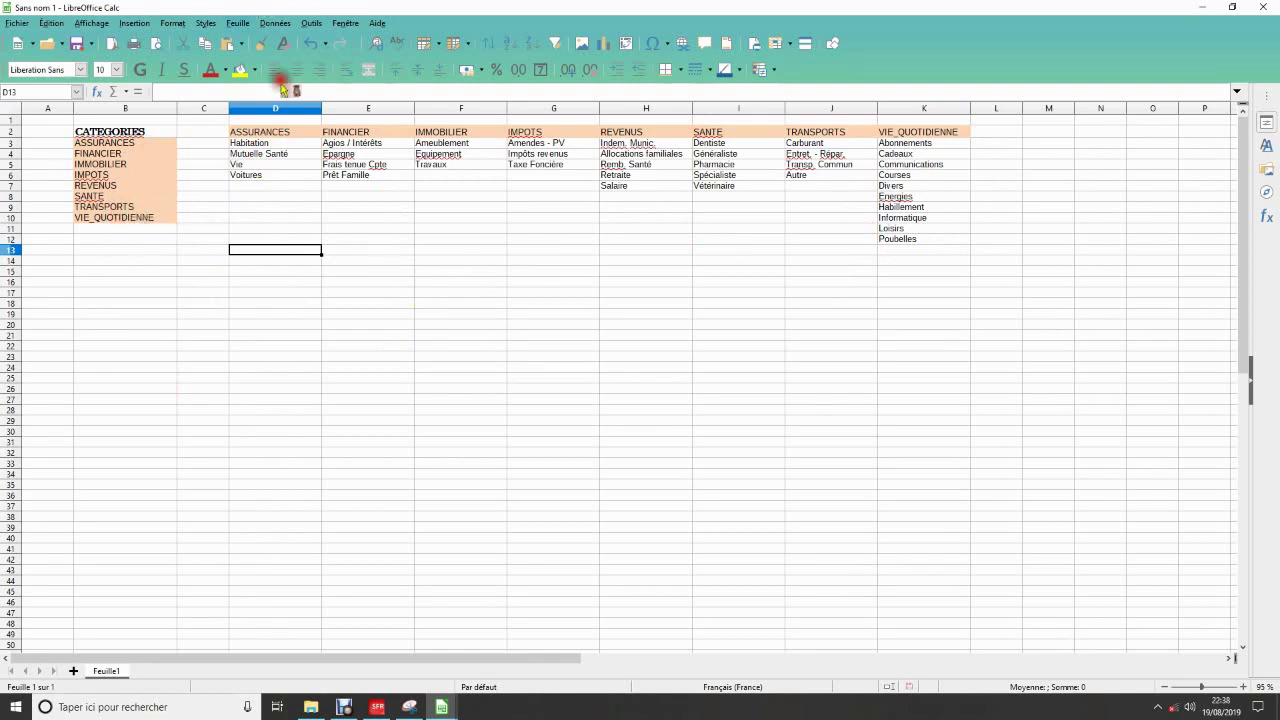
In the named ranges manager, change the CATEGORIES range end from $B$10 to $B$11
click(120, 185)
drag(289, 27, 233, 30)
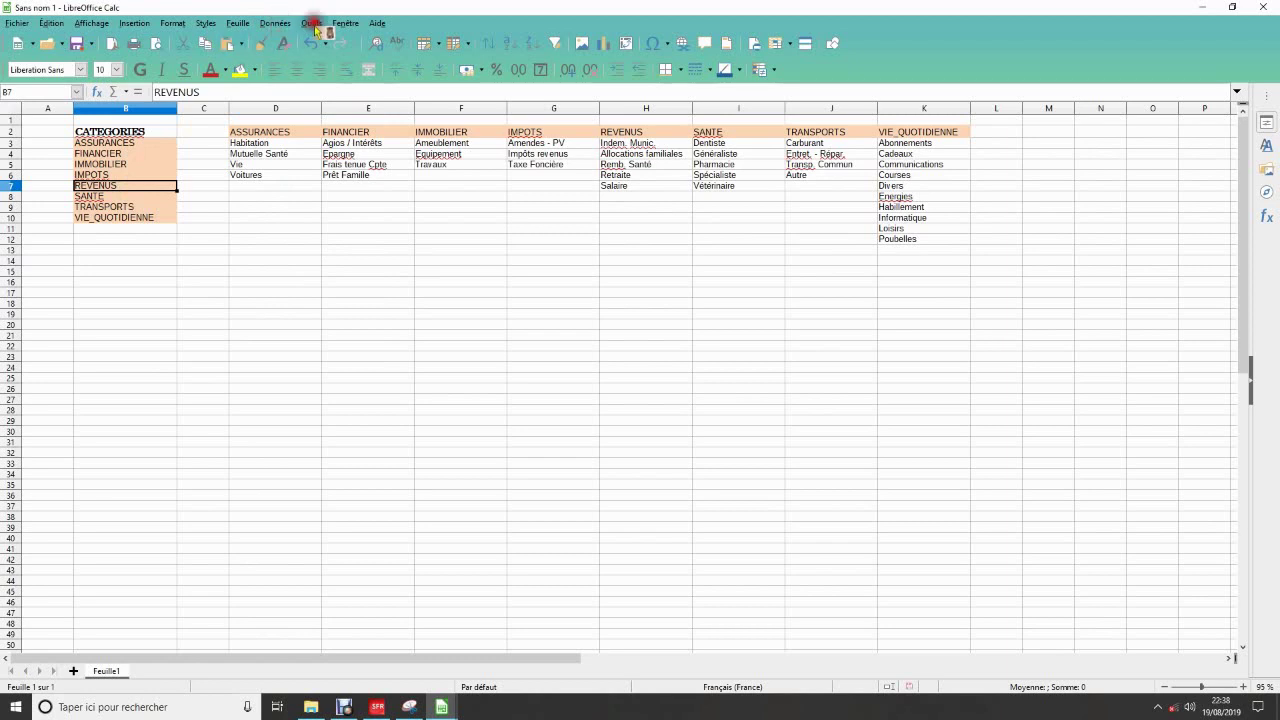
click(236, 24)
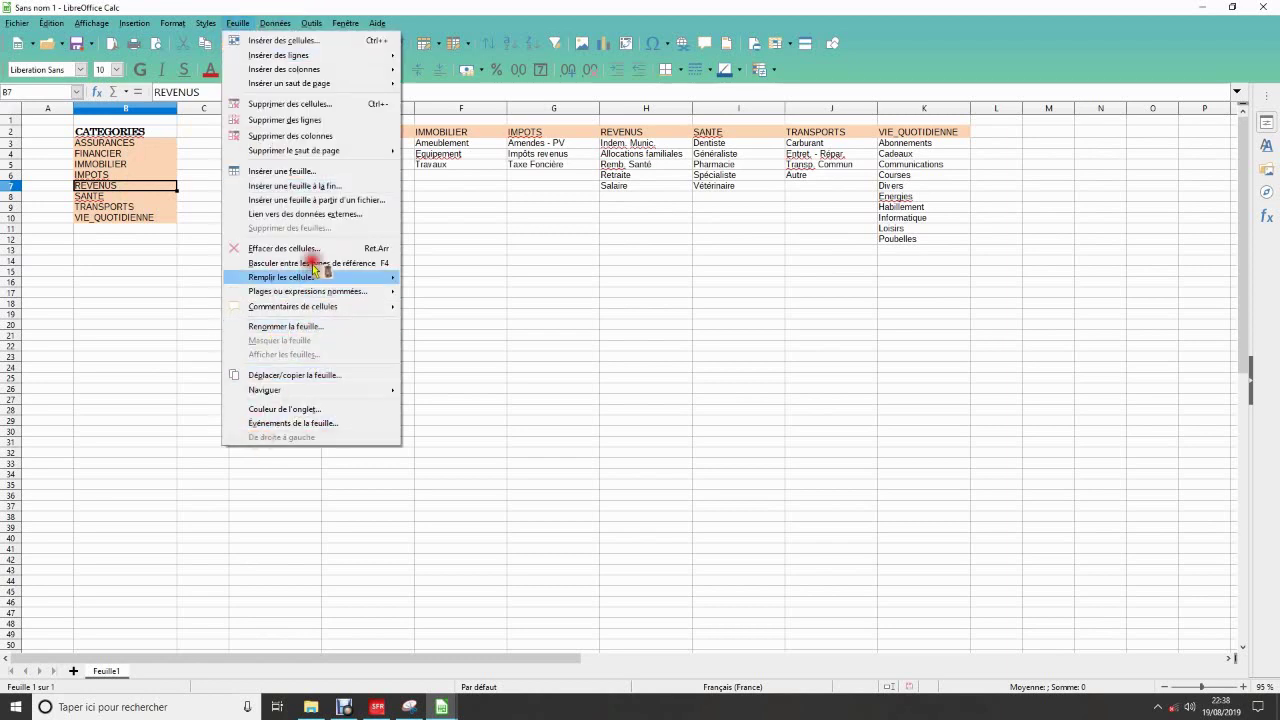
mouse_move(315, 297)
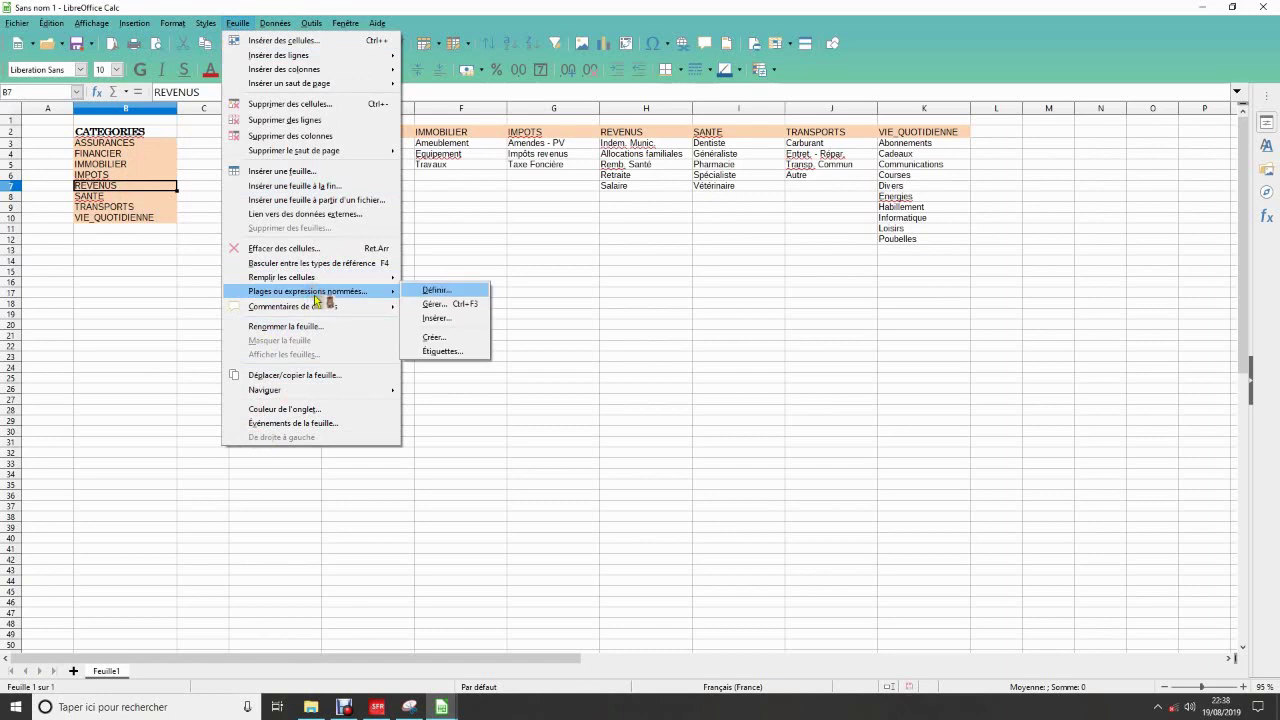
click(465, 304)
click(586, 228)
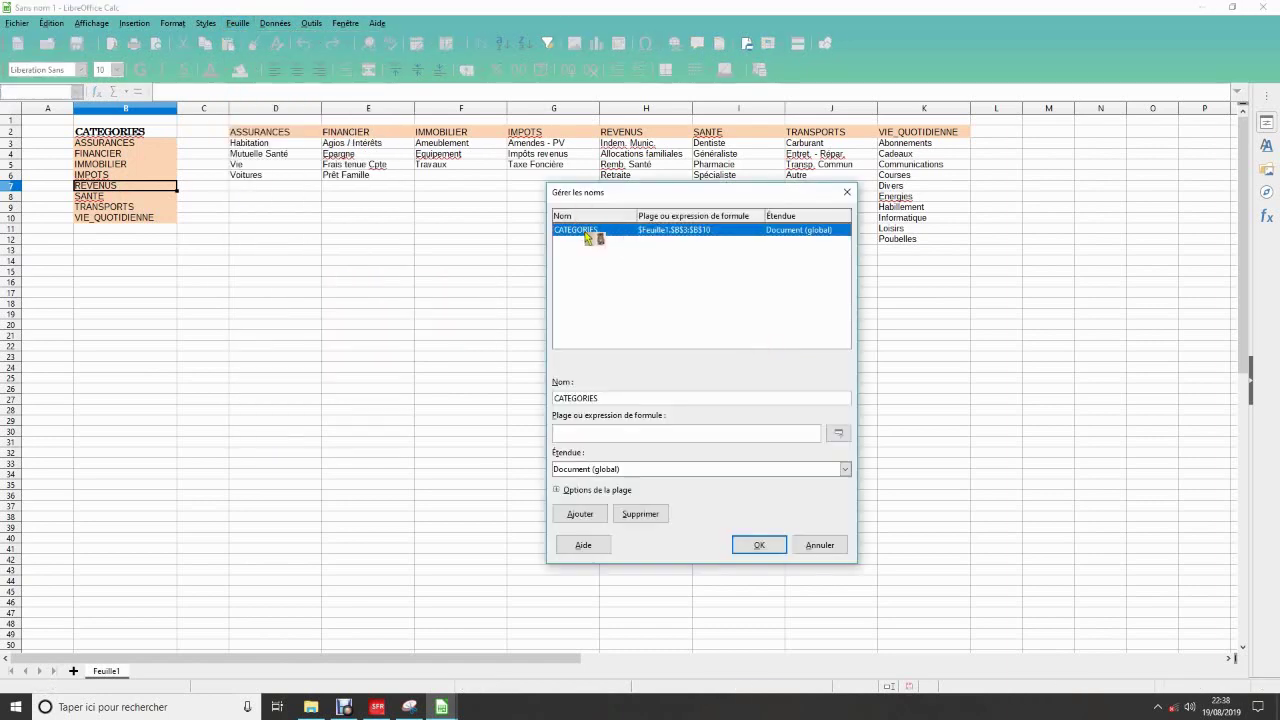
click(634, 440)
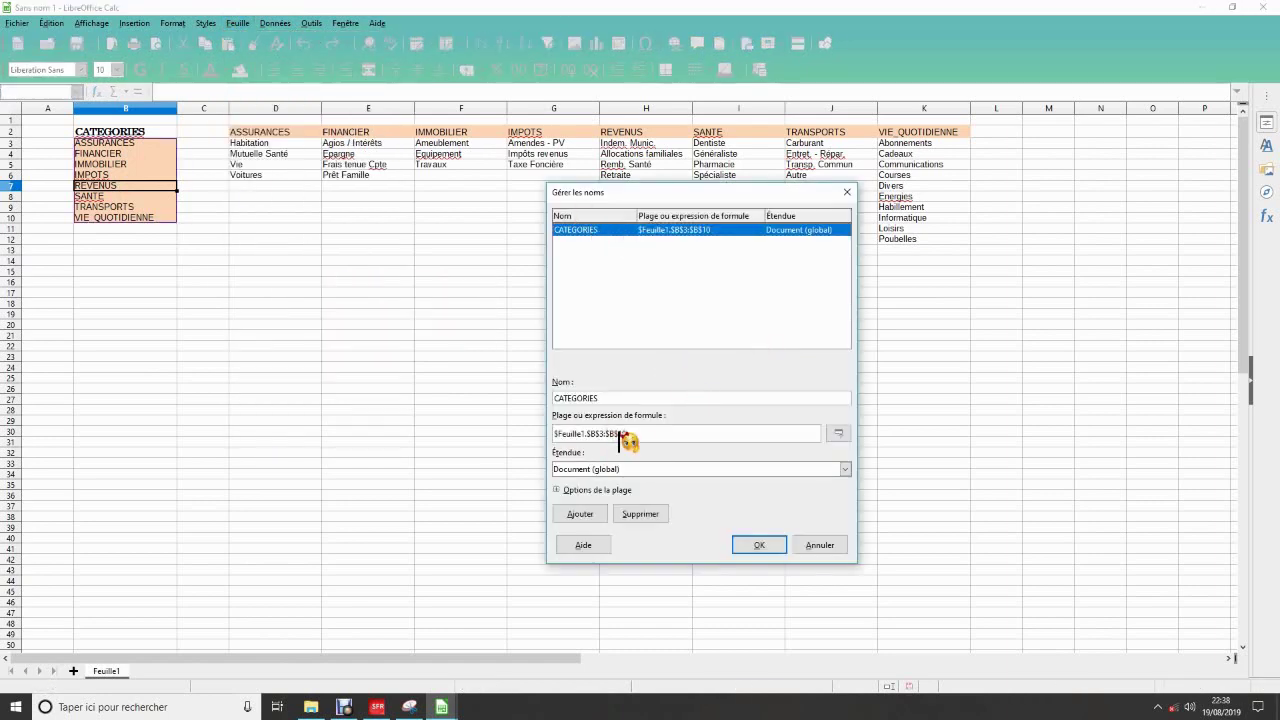
key(BackSpace)
key(BackSpace)
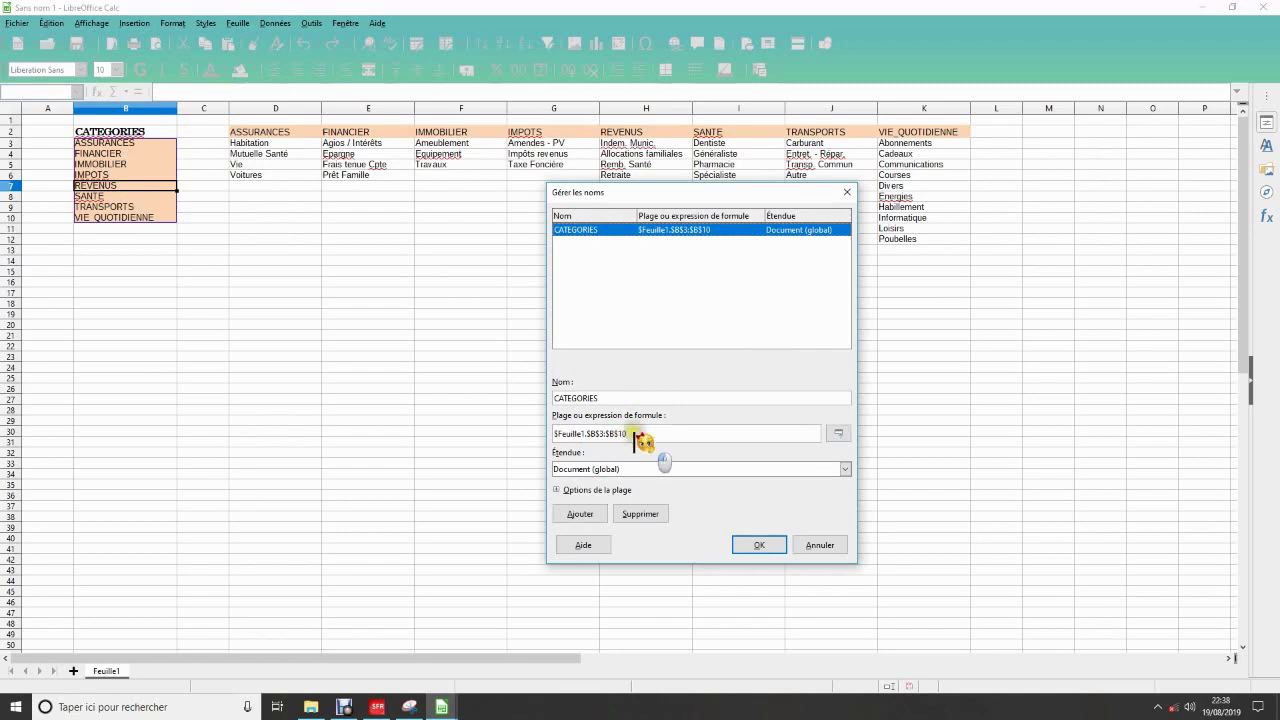
text(11)
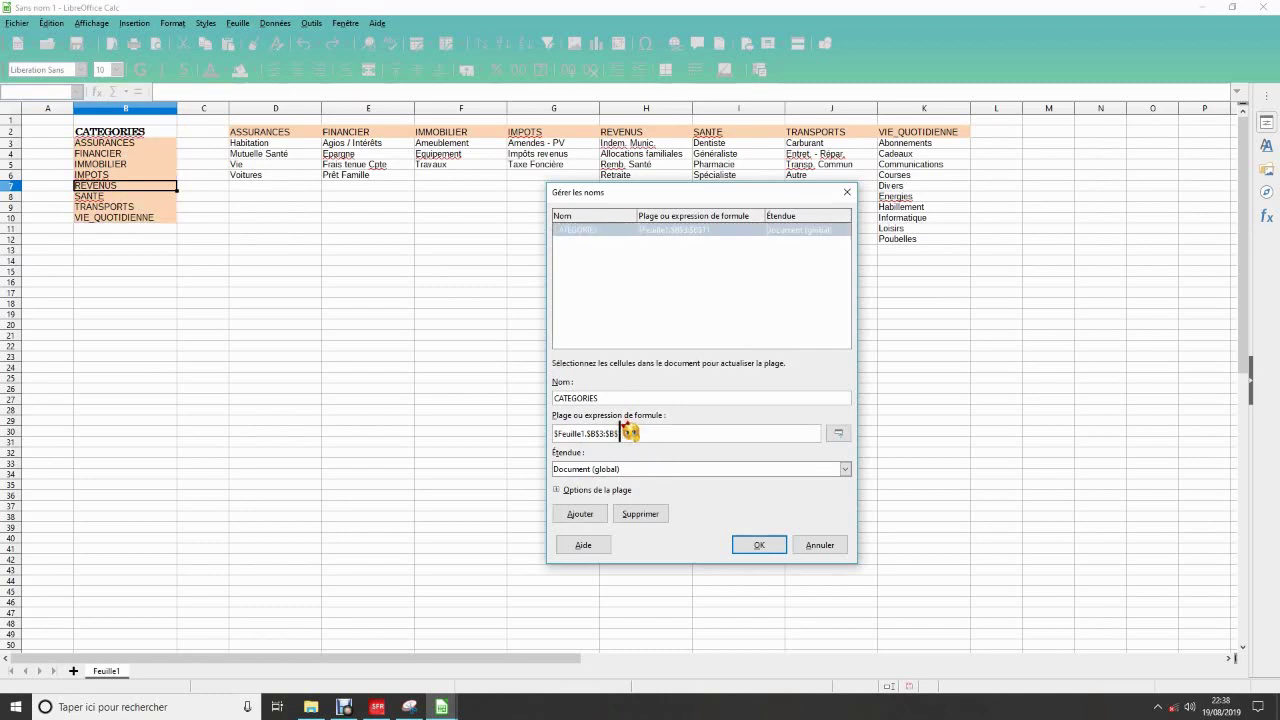
click(755, 546)
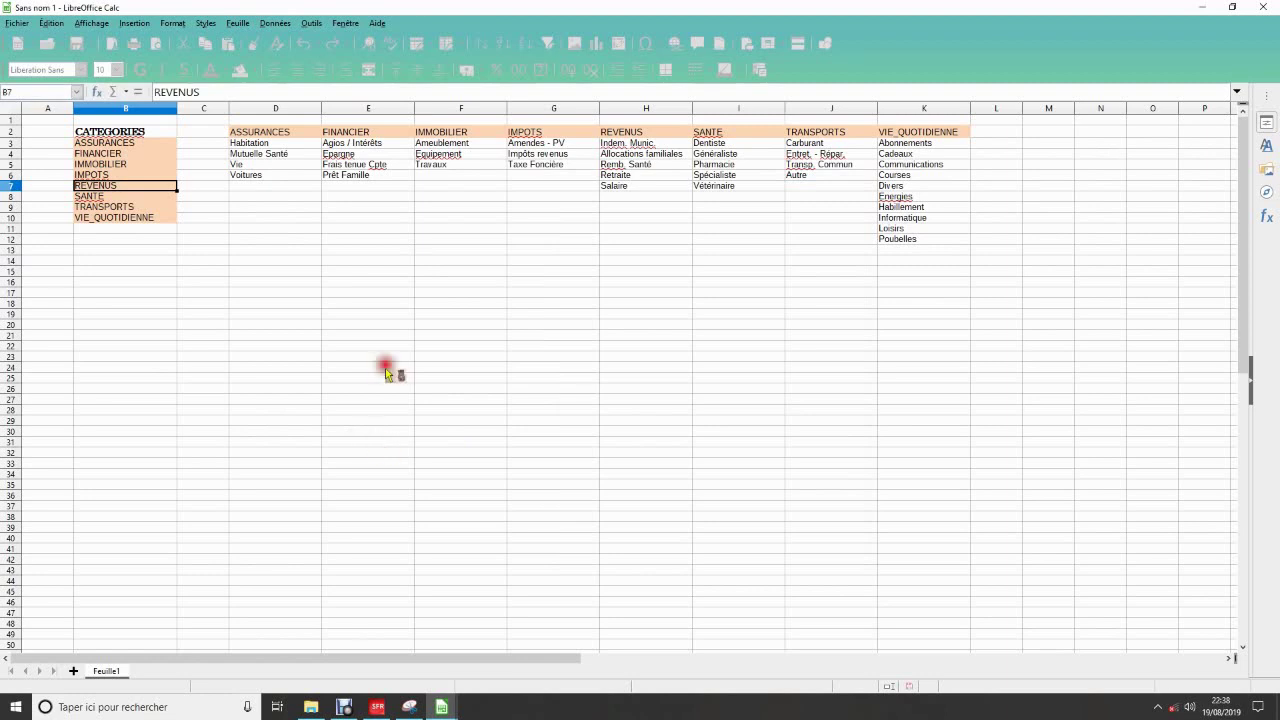
click(62, 90)
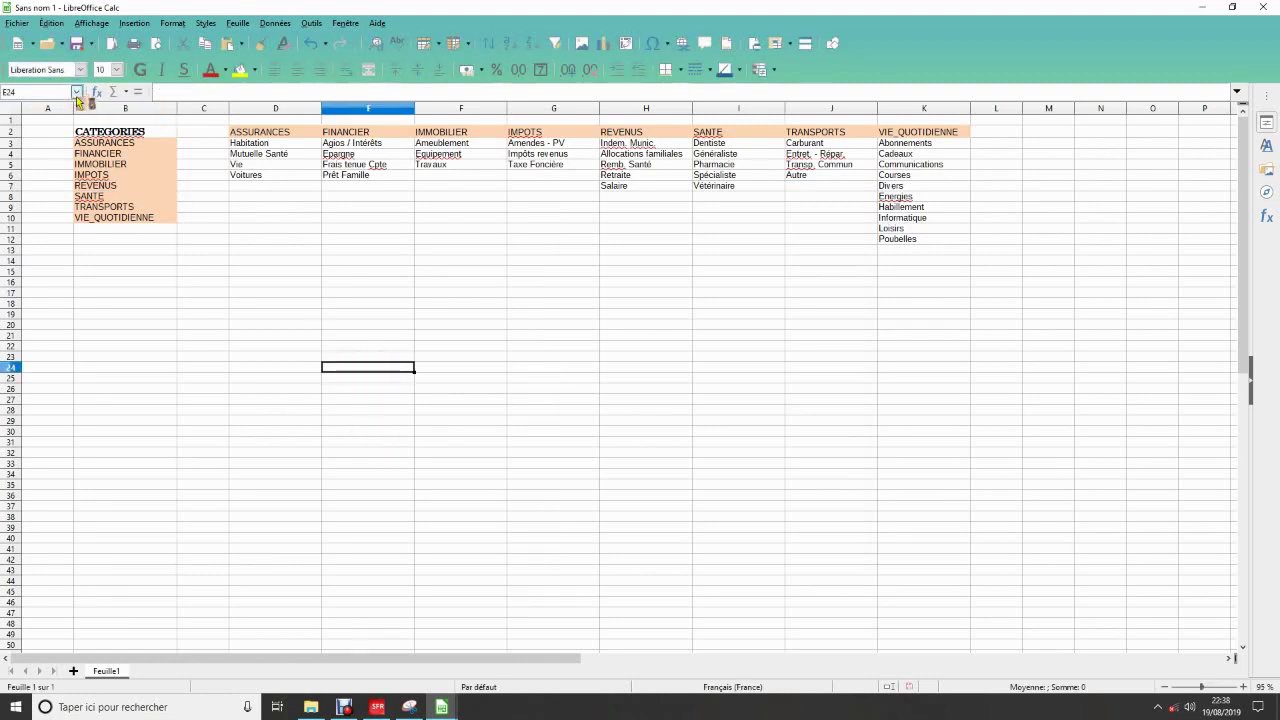
click(76, 91)
Select CATEGORIES from the Name Box to check its extent, then select the table D2:K12
click(58, 118)
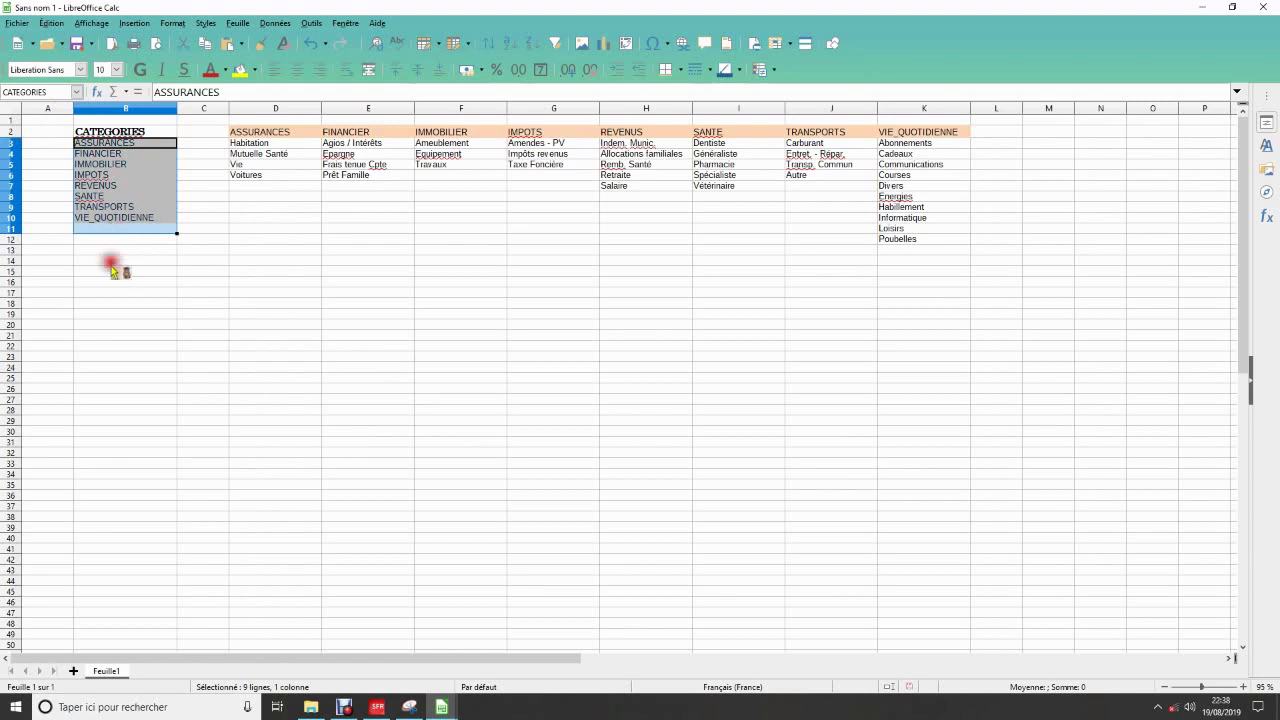
click(125, 281)
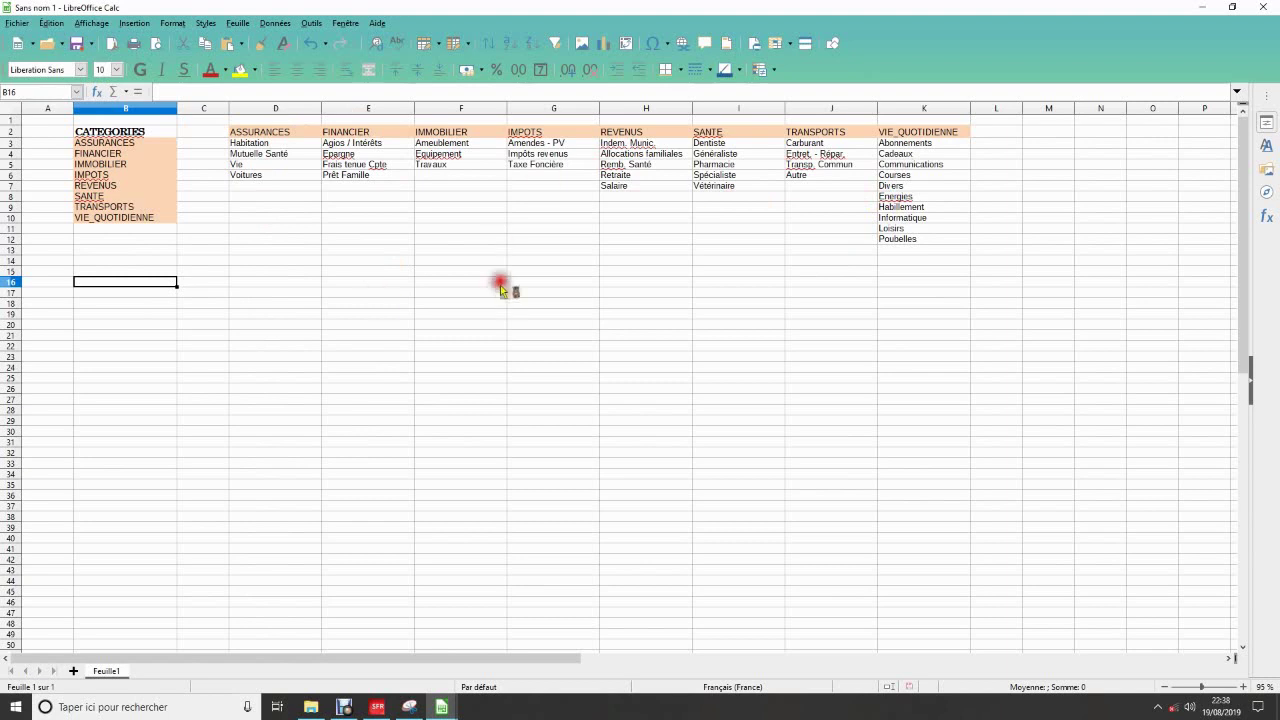
mouse_move(264, 133)
mouse_down()
mouse_move(590, 228)
mouse_move(911, 244)
mouse_up()
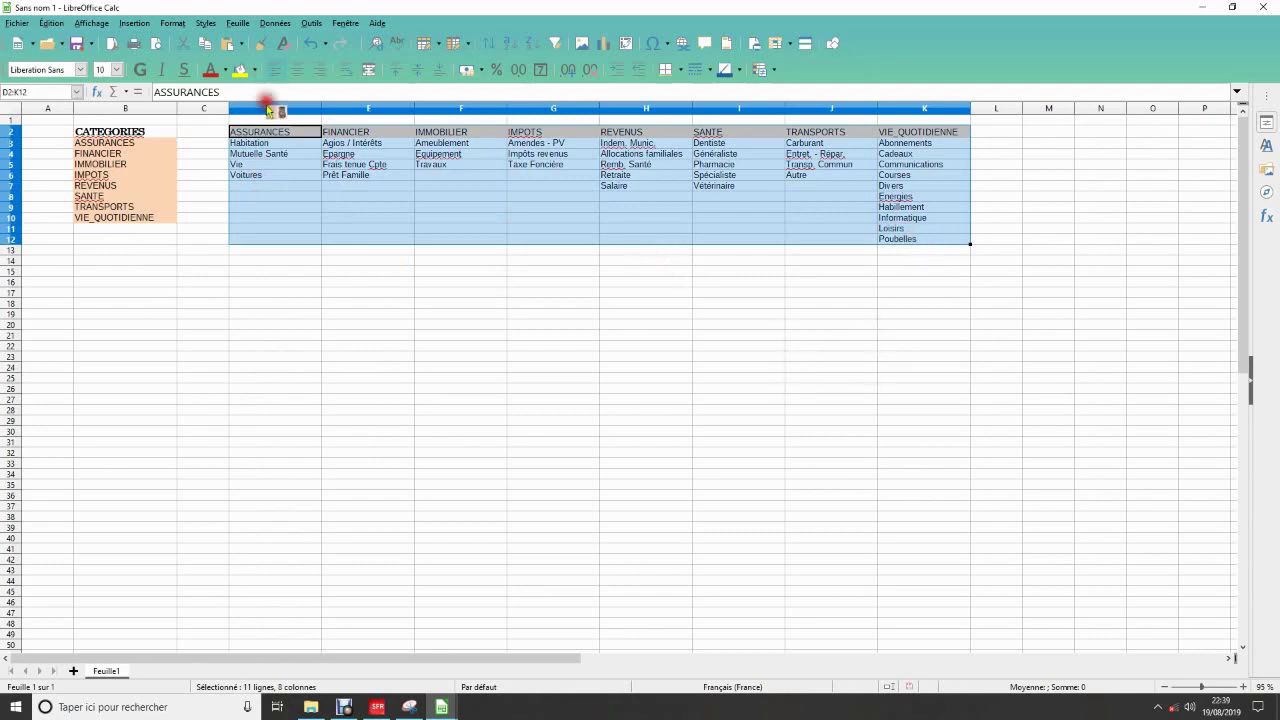
Create range names for columns D–K from the top-row headings, with Colonne droite unchecked
mouse_move(273, 133)
mouse_down()
mouse_move(275, 239)
mouse_move(240, 28)
mouse_move(234, 347)
mouse_move(473, 300)
mouse_move(450, 347)
mouse_up()
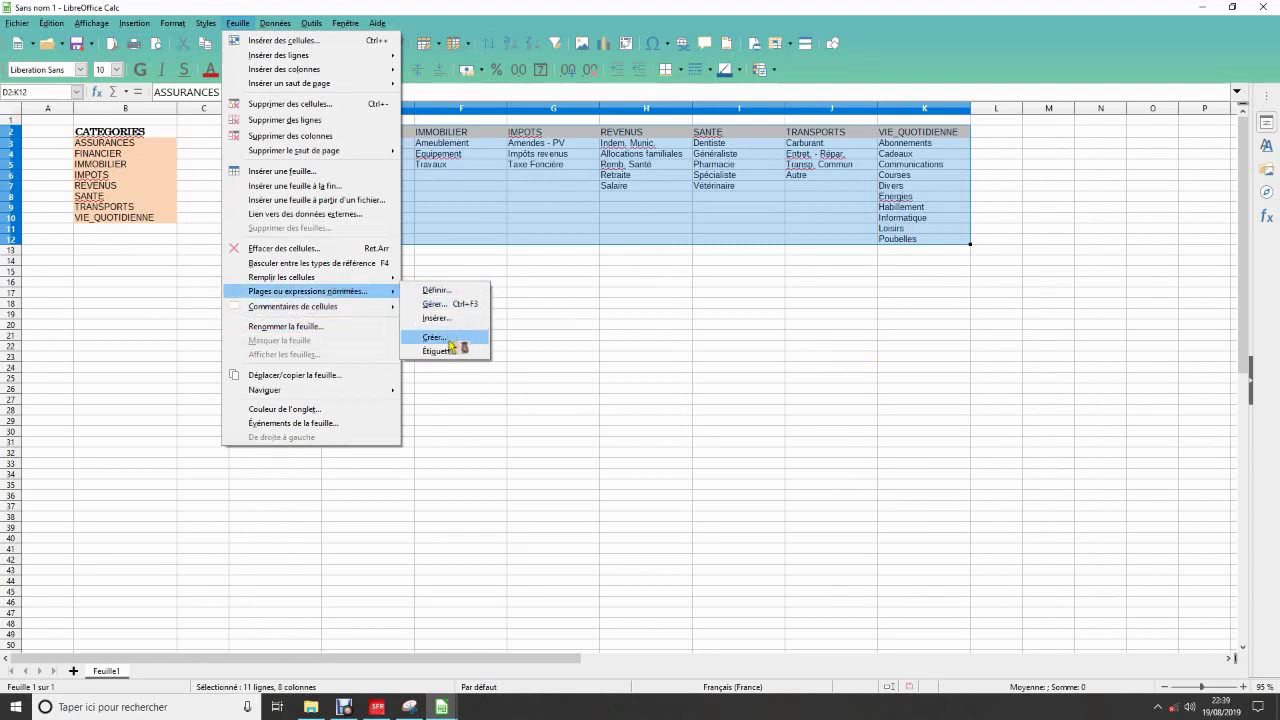
click(450, 340)
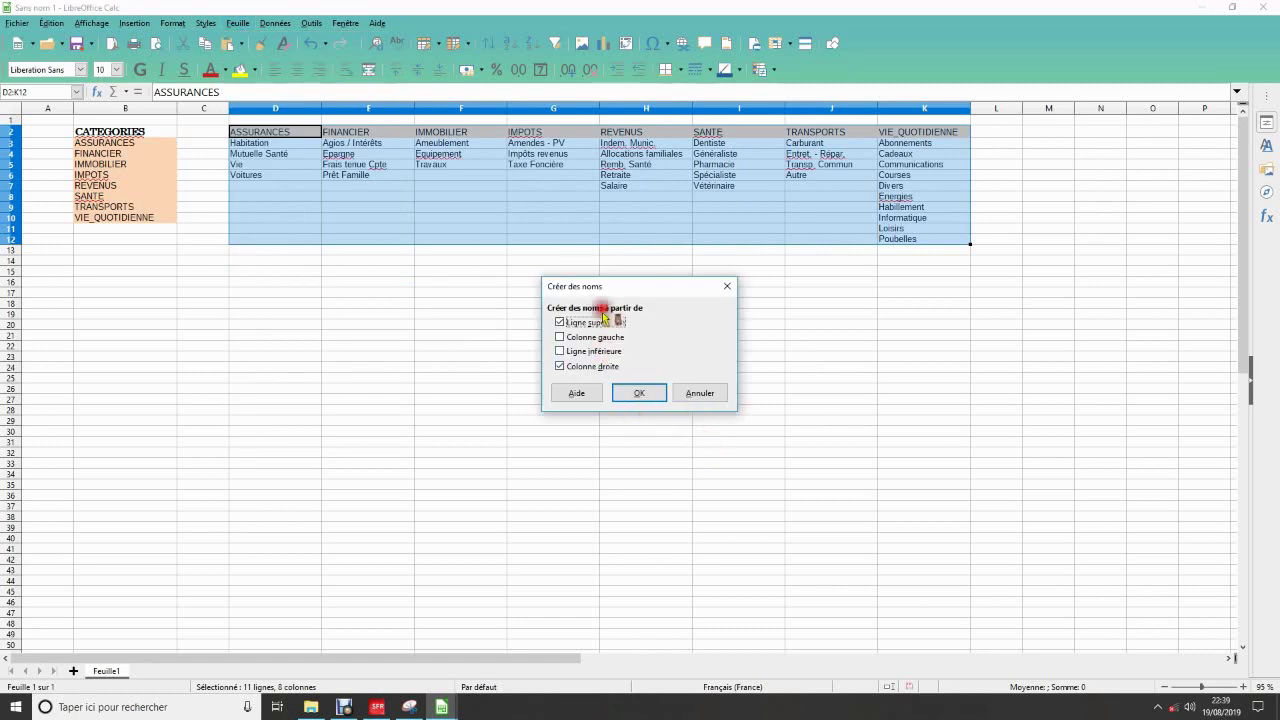
click(560, 322)
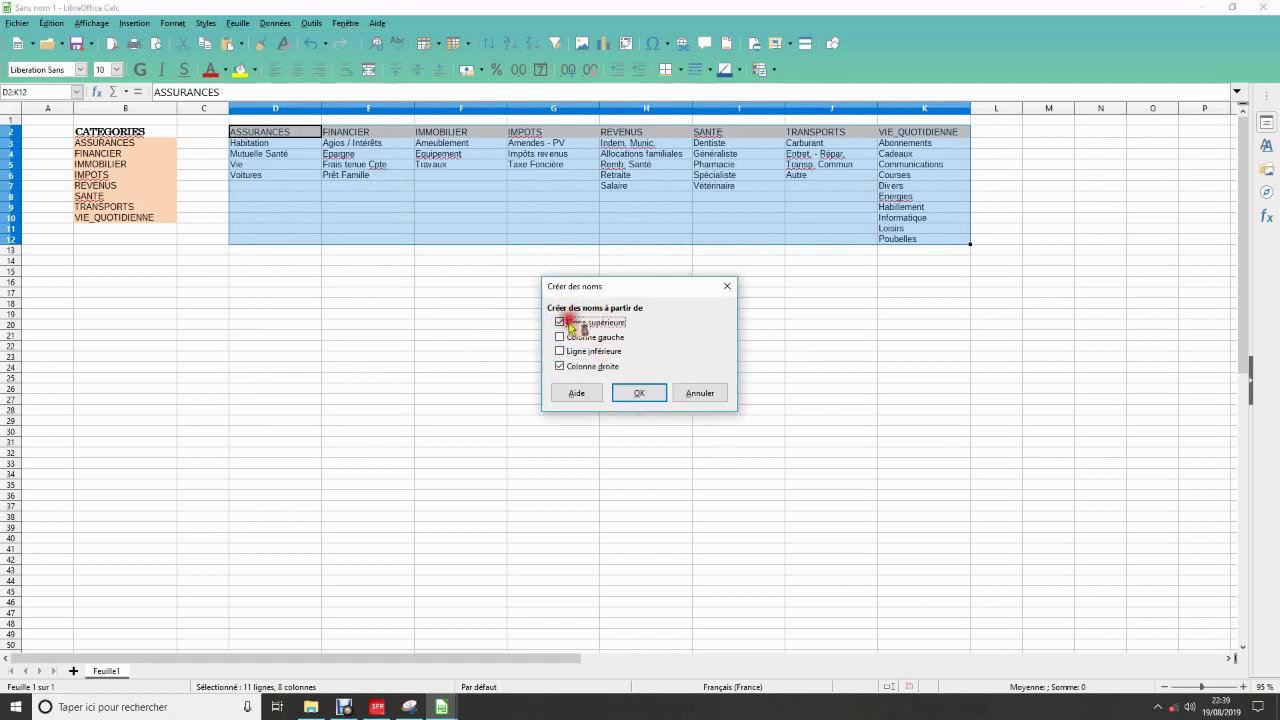
click(541, 377)
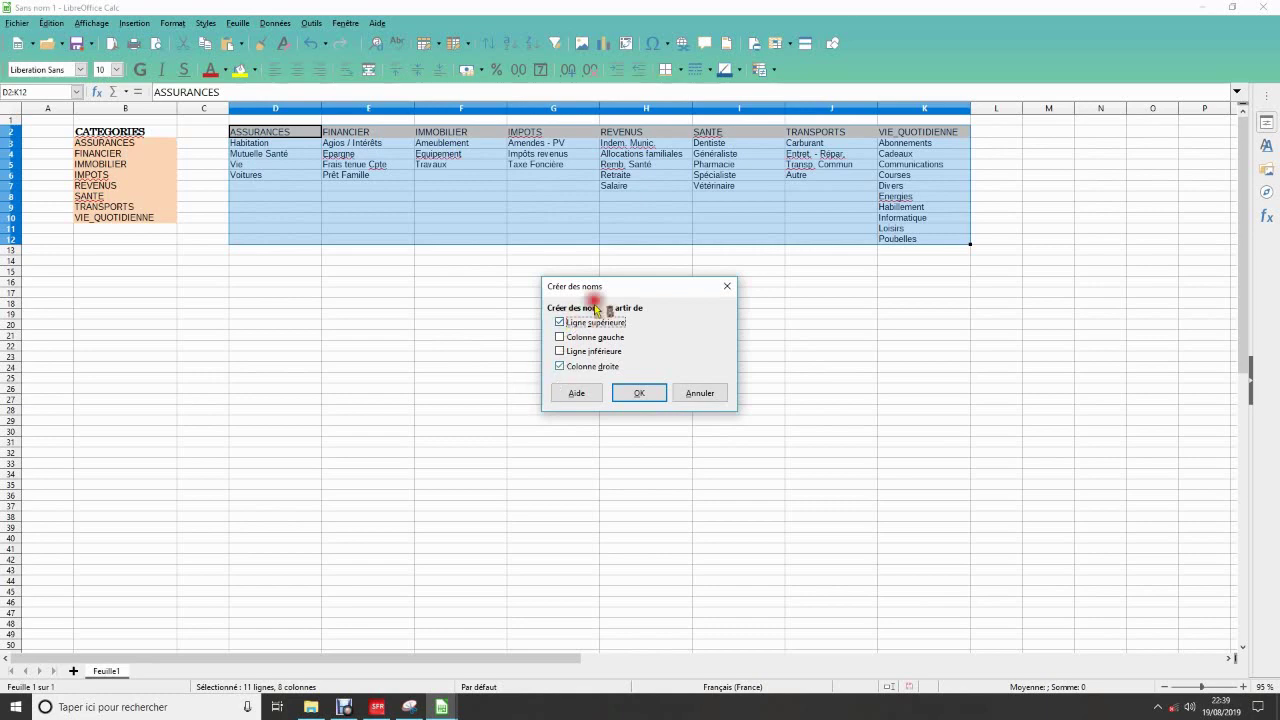
click(560, 366)
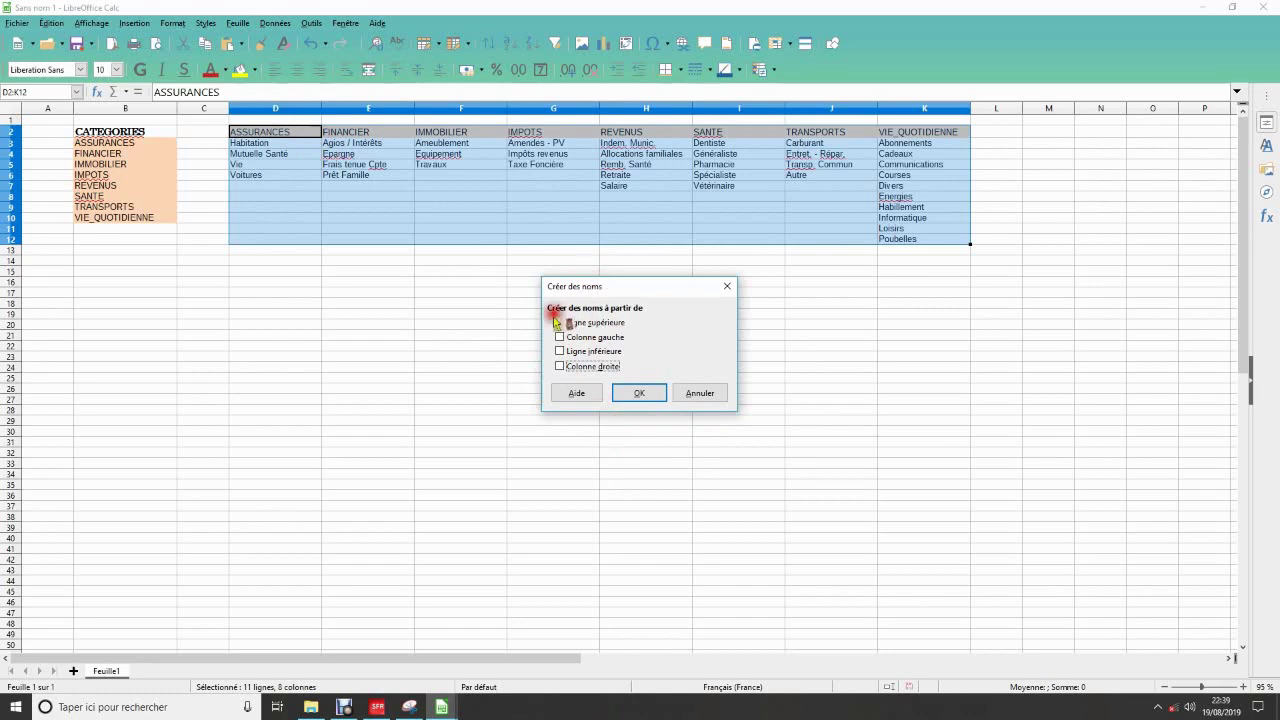
click(639, 393)
click(467, 380)
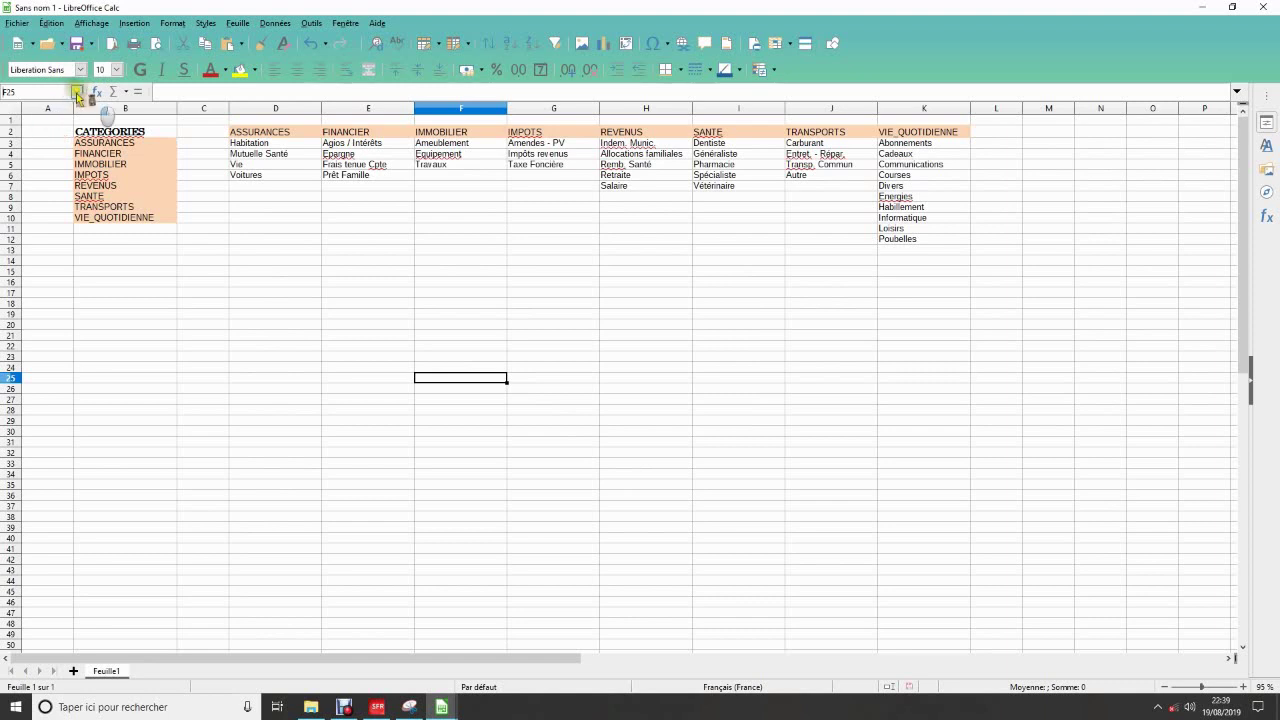
Review the defined range names list and try out empty cells in column F
click(75, 91)
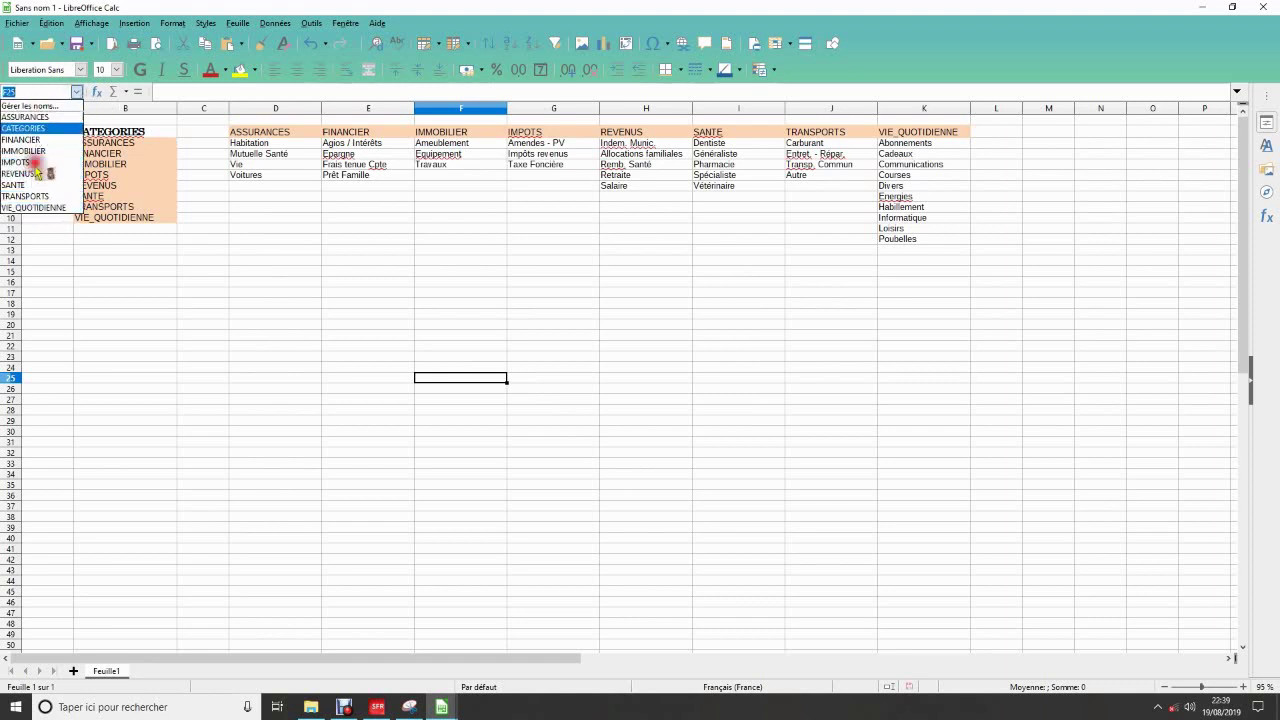
click(575, 400)
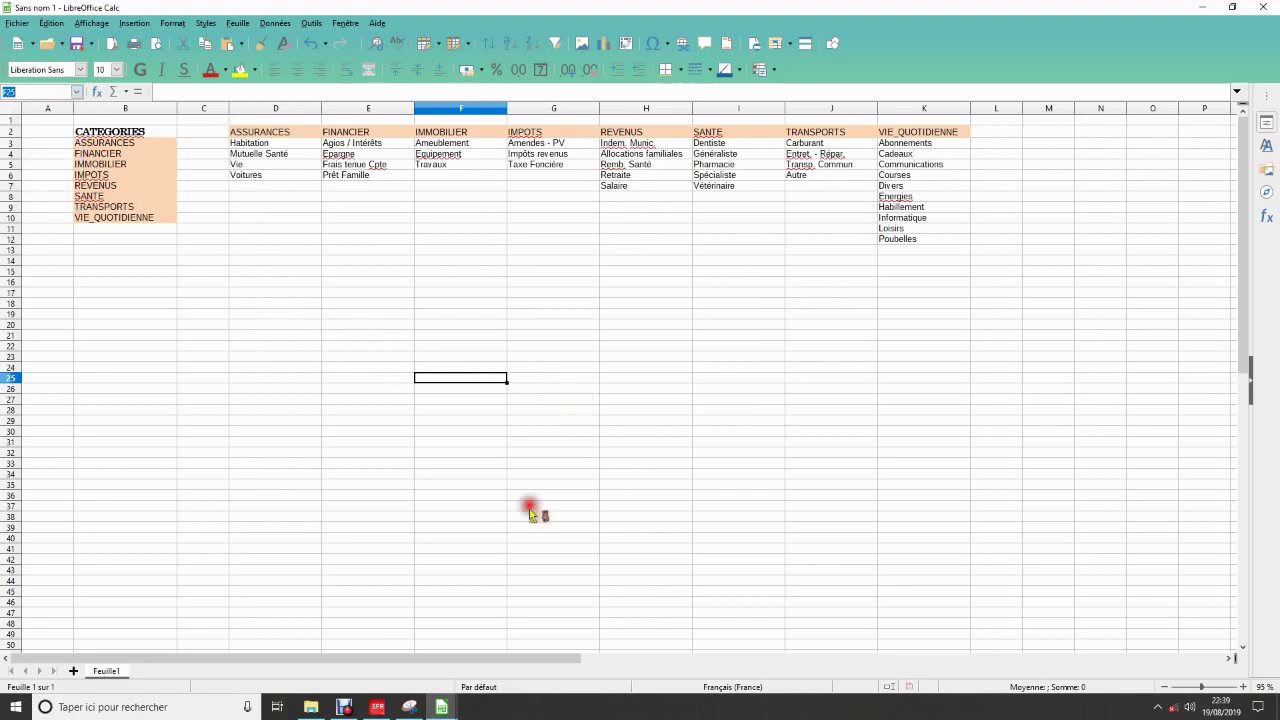
click(462, 485)
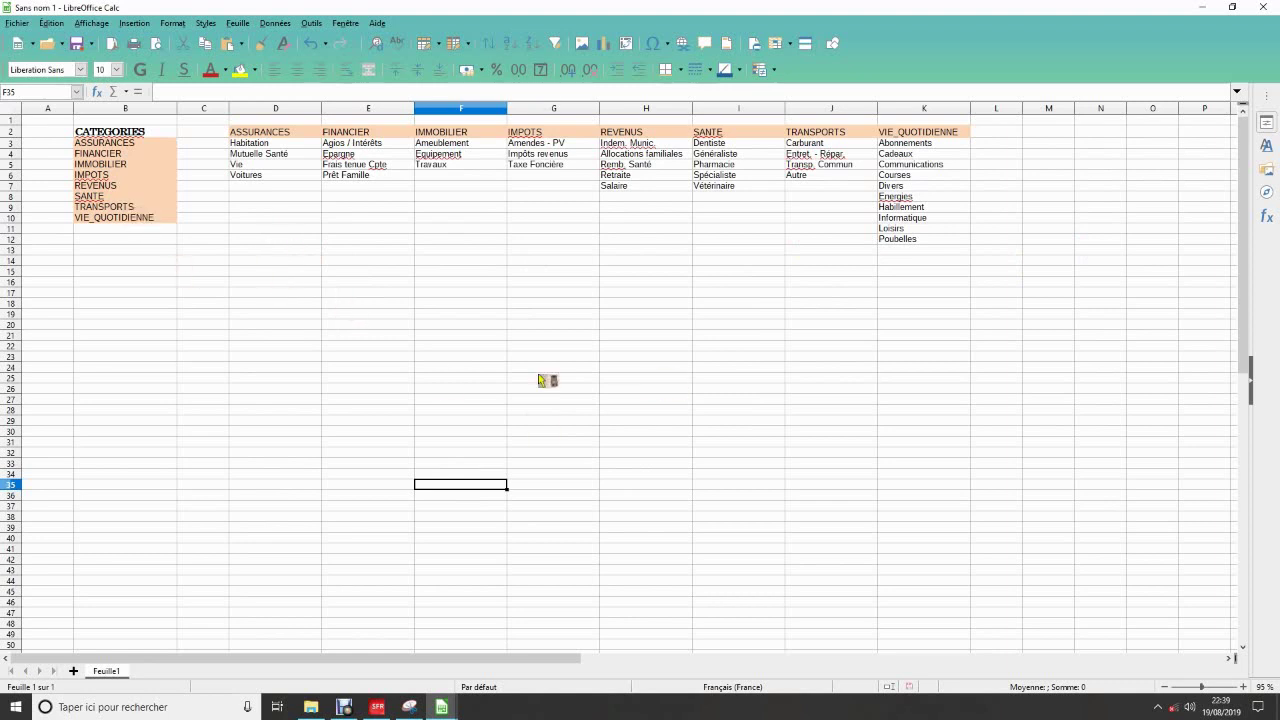
click(466, 378)
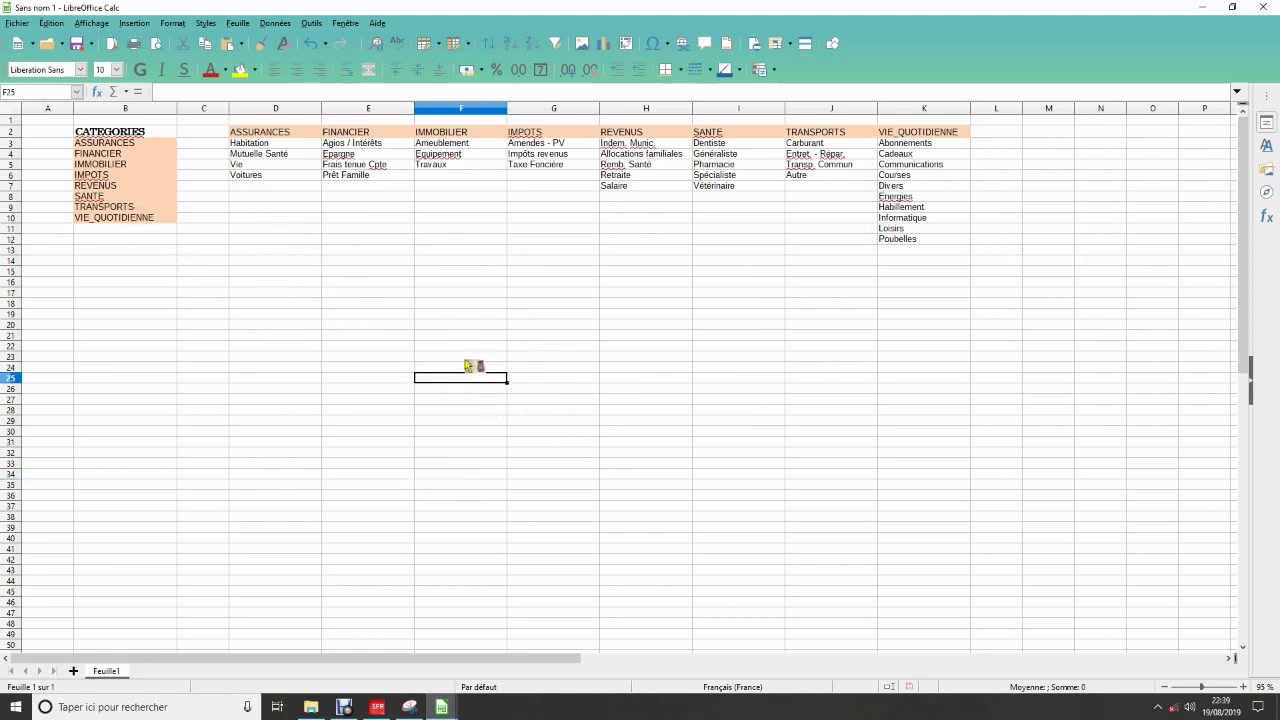
click(472, 346)
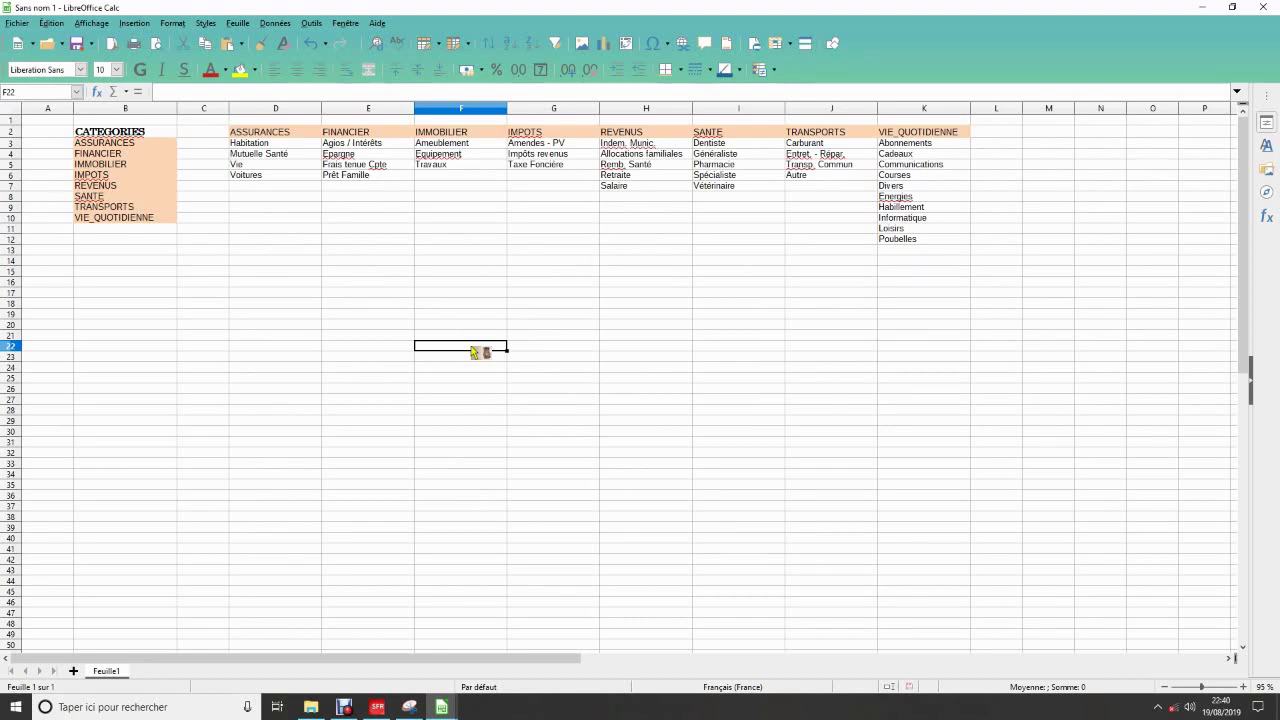
Settle on cell F18 as the spot for the category drop-down and open the Données menu
click(112, 143)
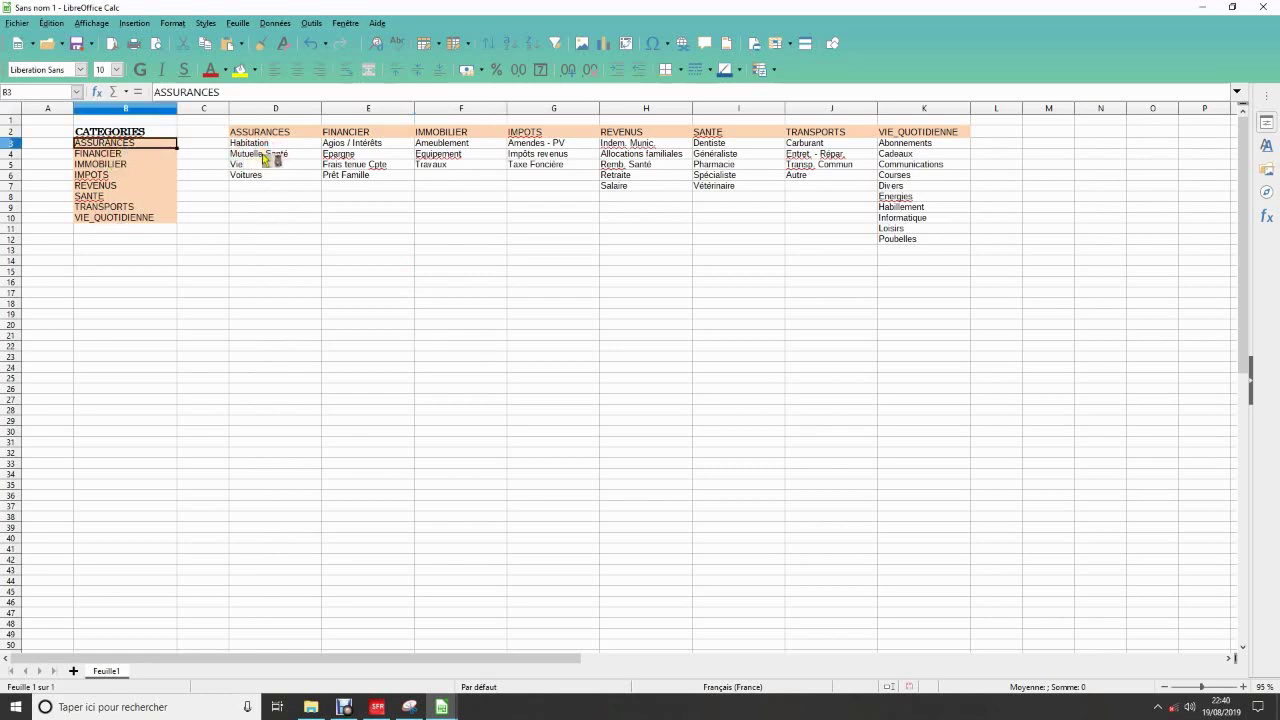
mouse_move(258, 147)
mouse_down()
mouse_move(245, 143)
mouse_move(265, 176)
mouse_up()
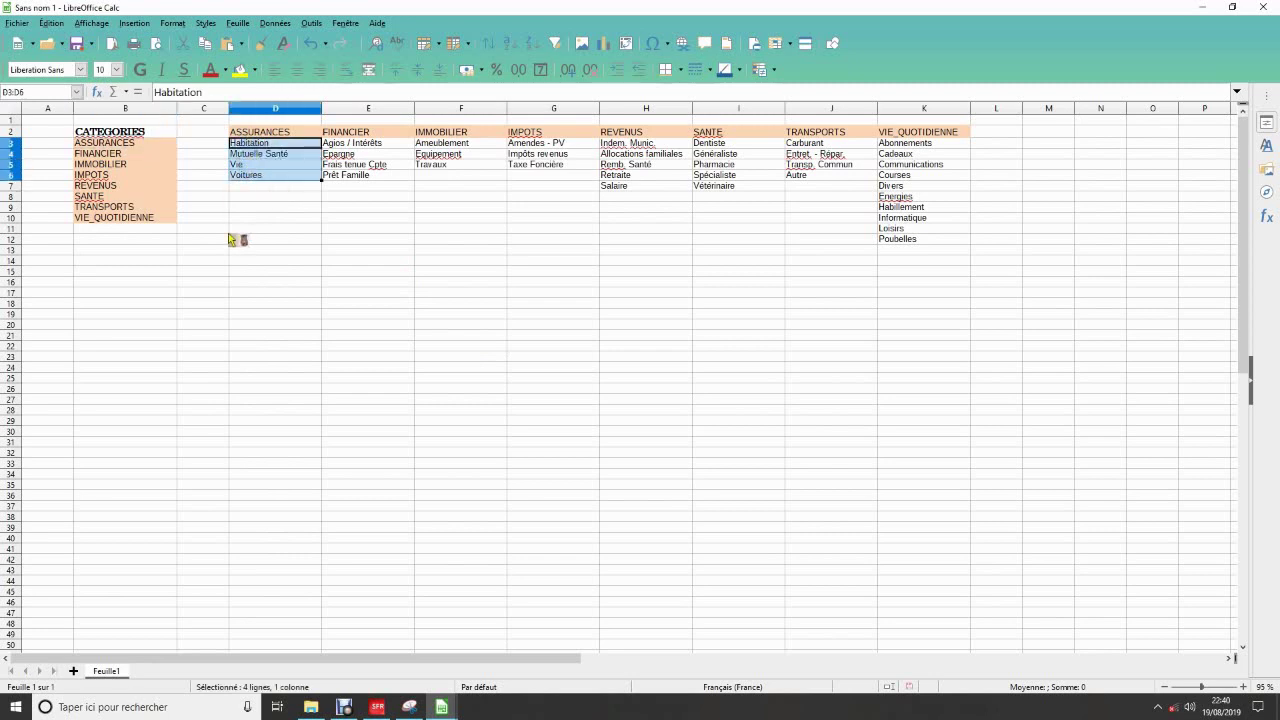
click(357, 164)
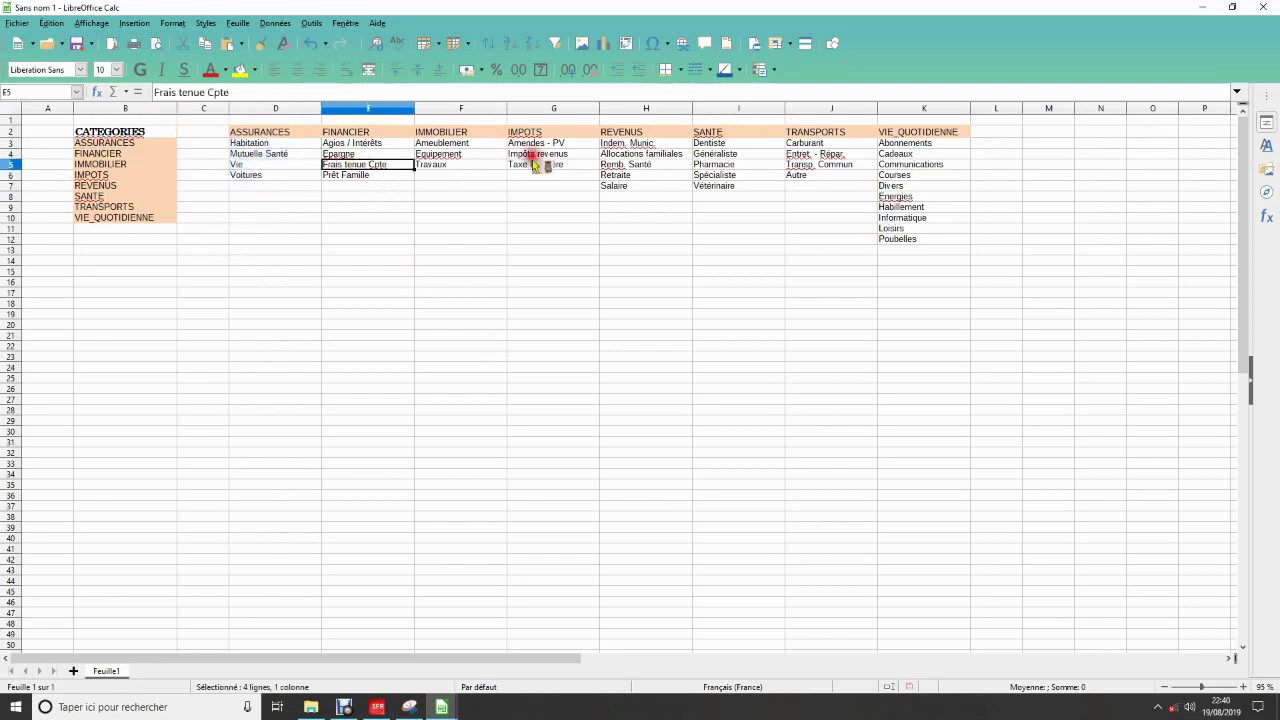
click(519, 357)
click(446, 305)
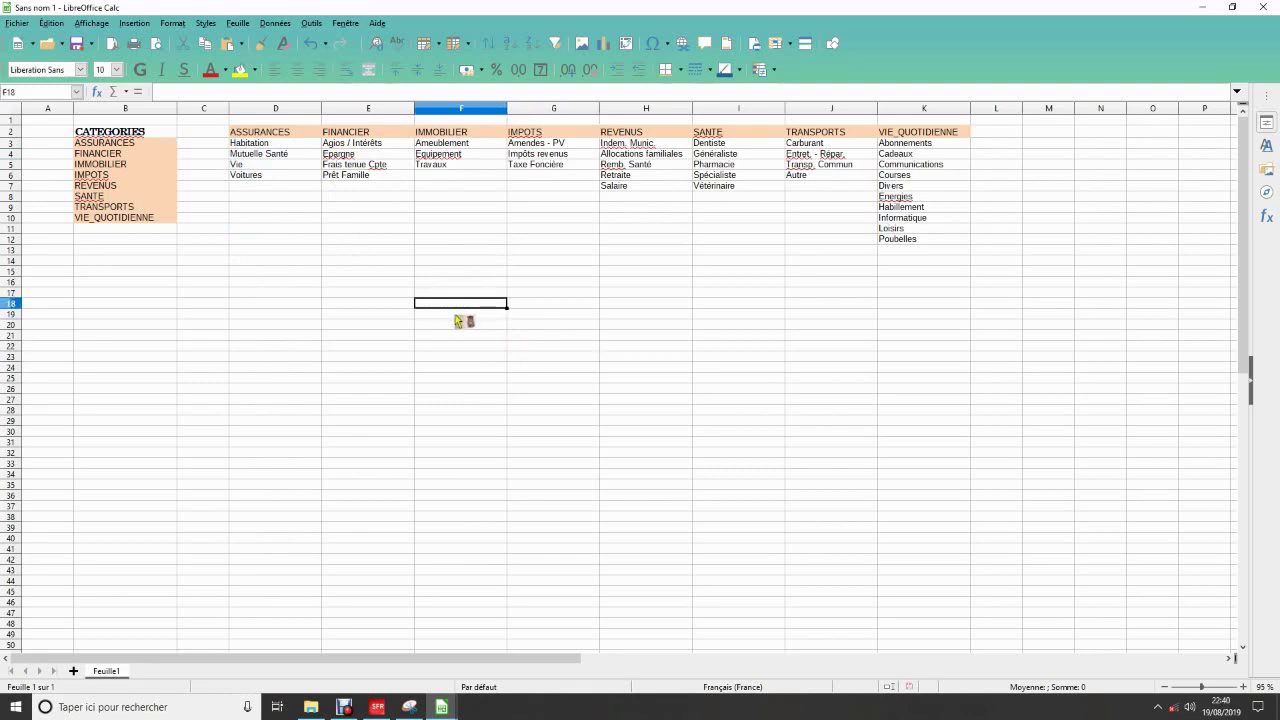
click(456, 312)
click(489, 304)
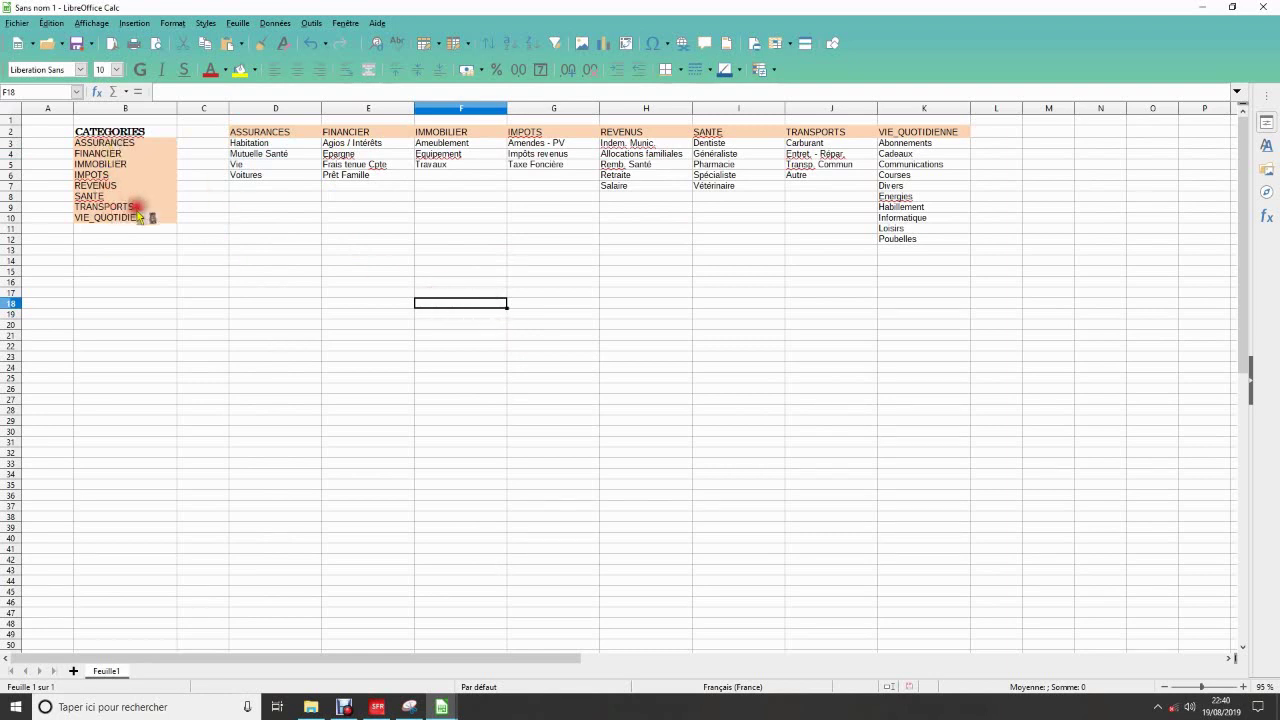
click(275, 23)
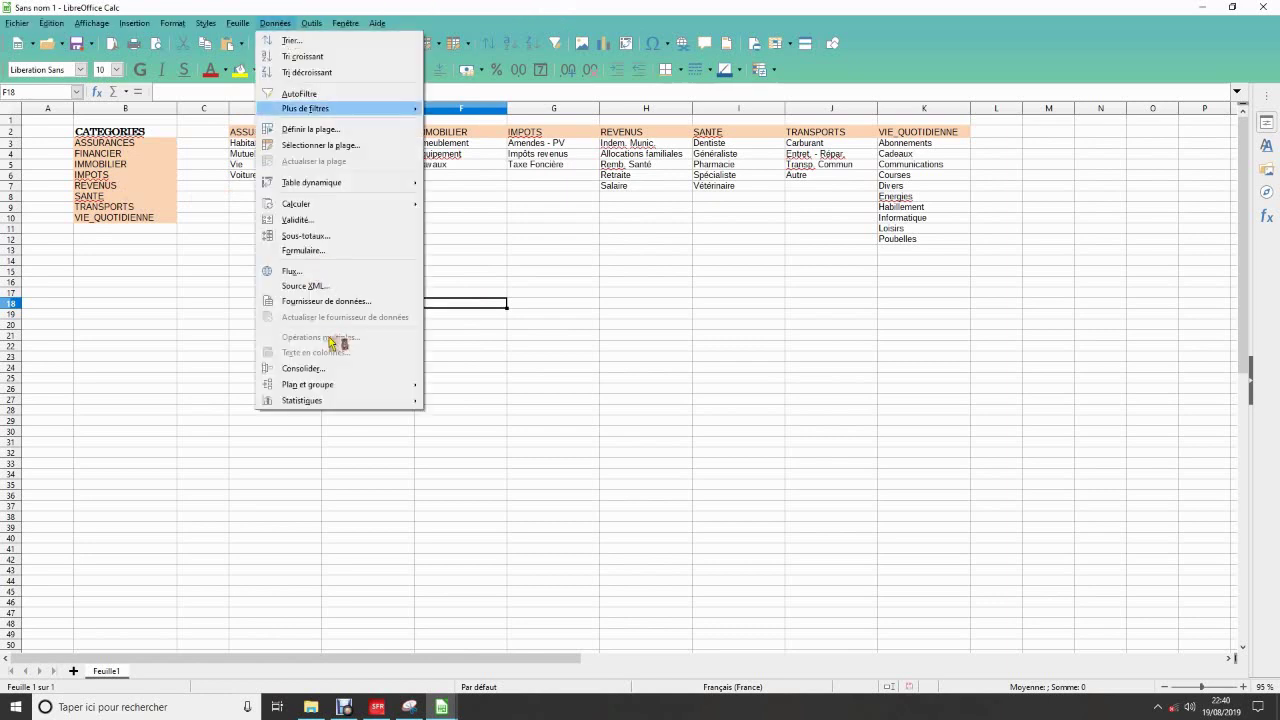
Give F18 a validity rule allowing Plage de cellules with source CATEGORIES
click(294, 220)
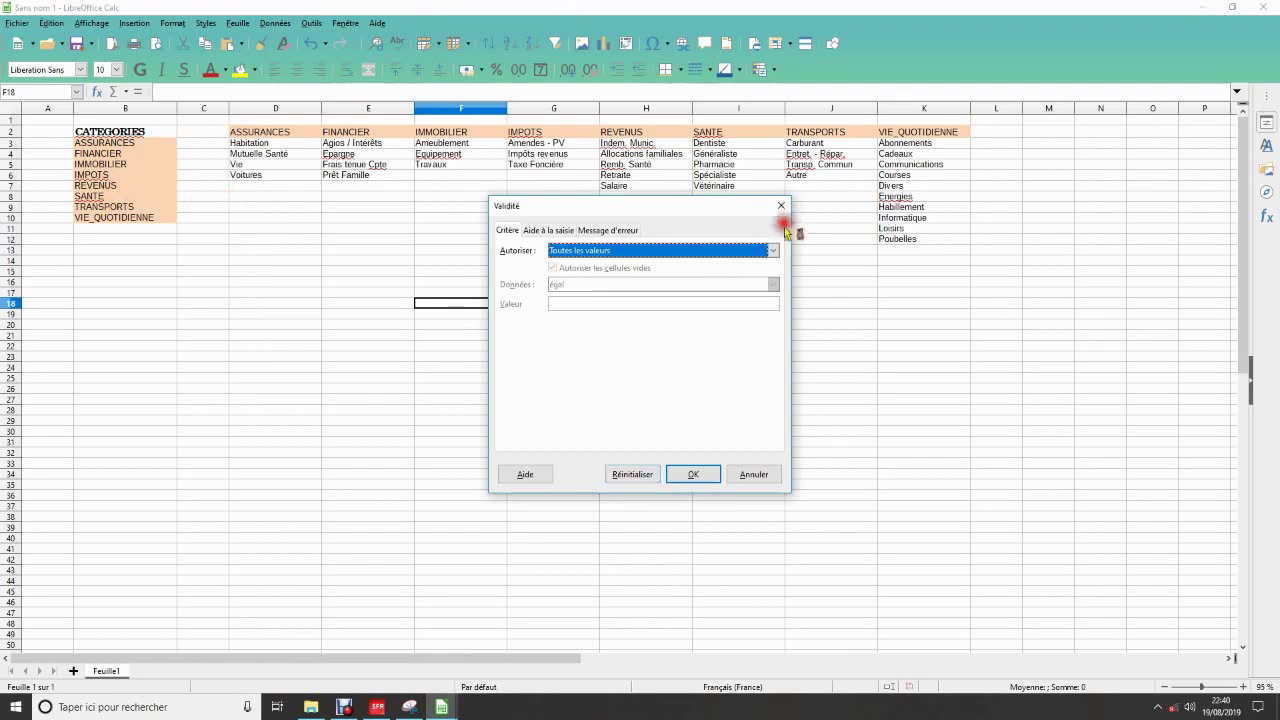
click(774, 251)
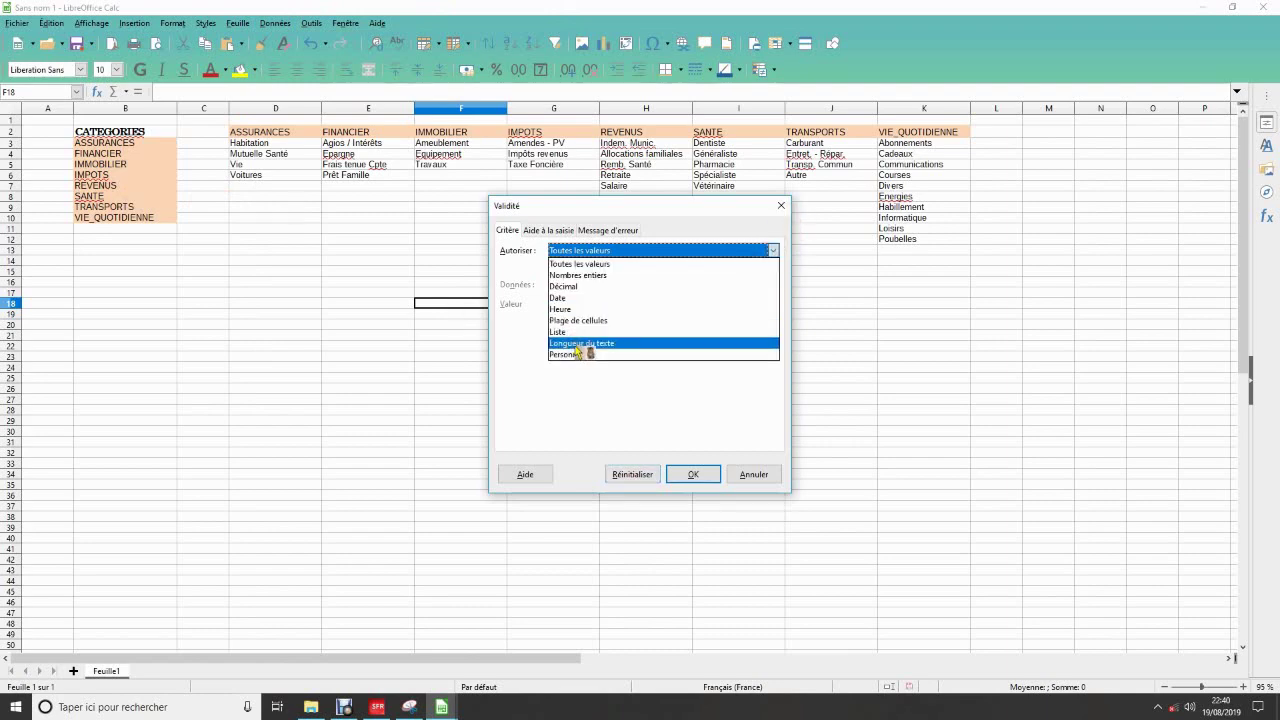
click(590, 320)
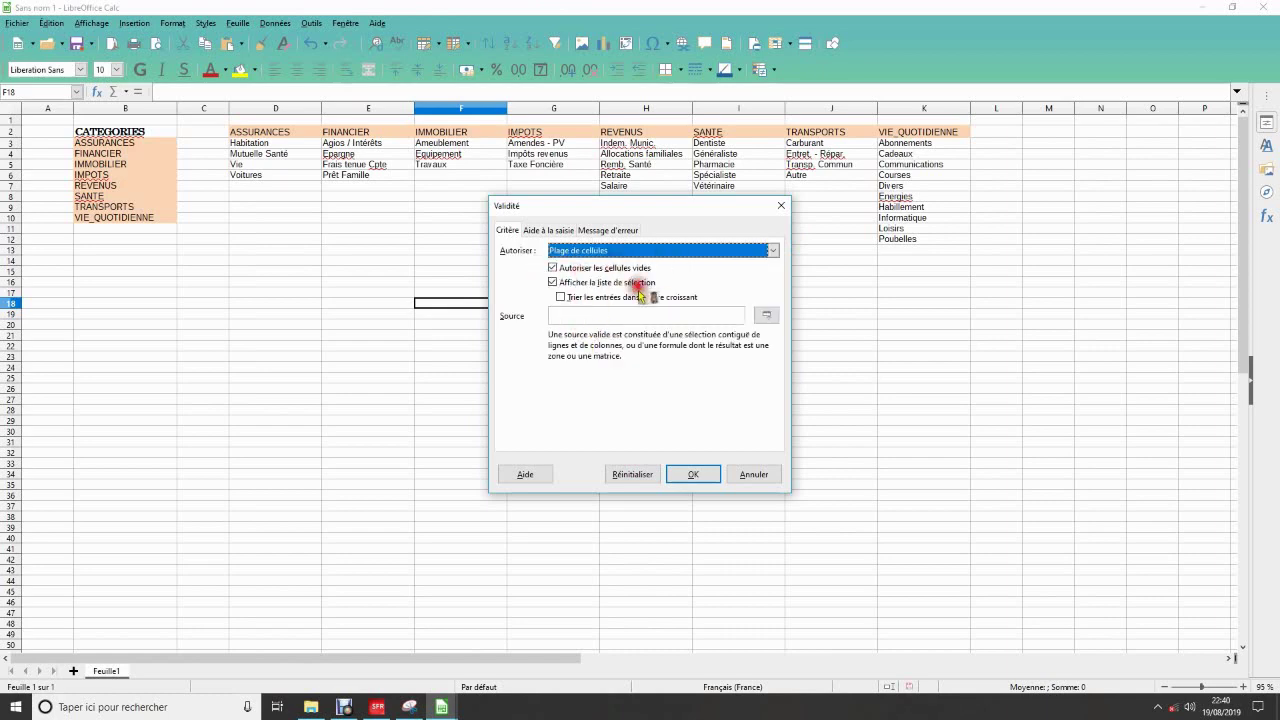
click(571, 316)
text(CATEGORIES)
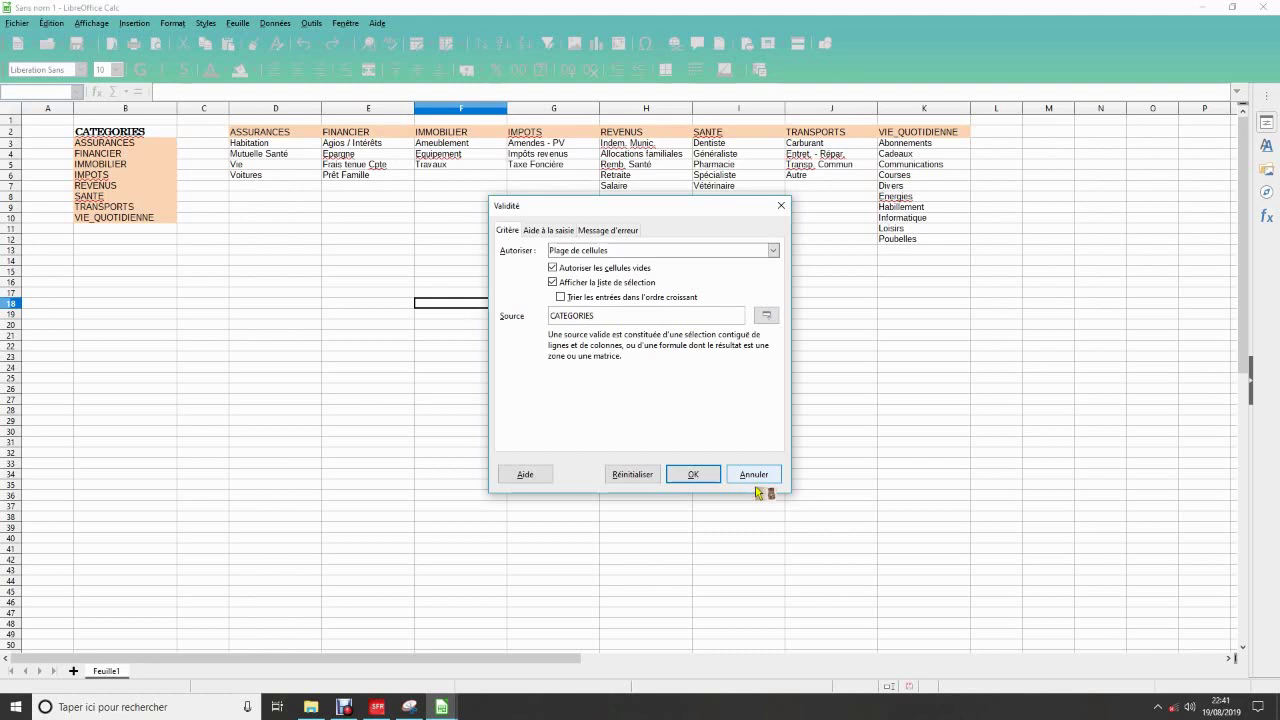
click(548, 317)
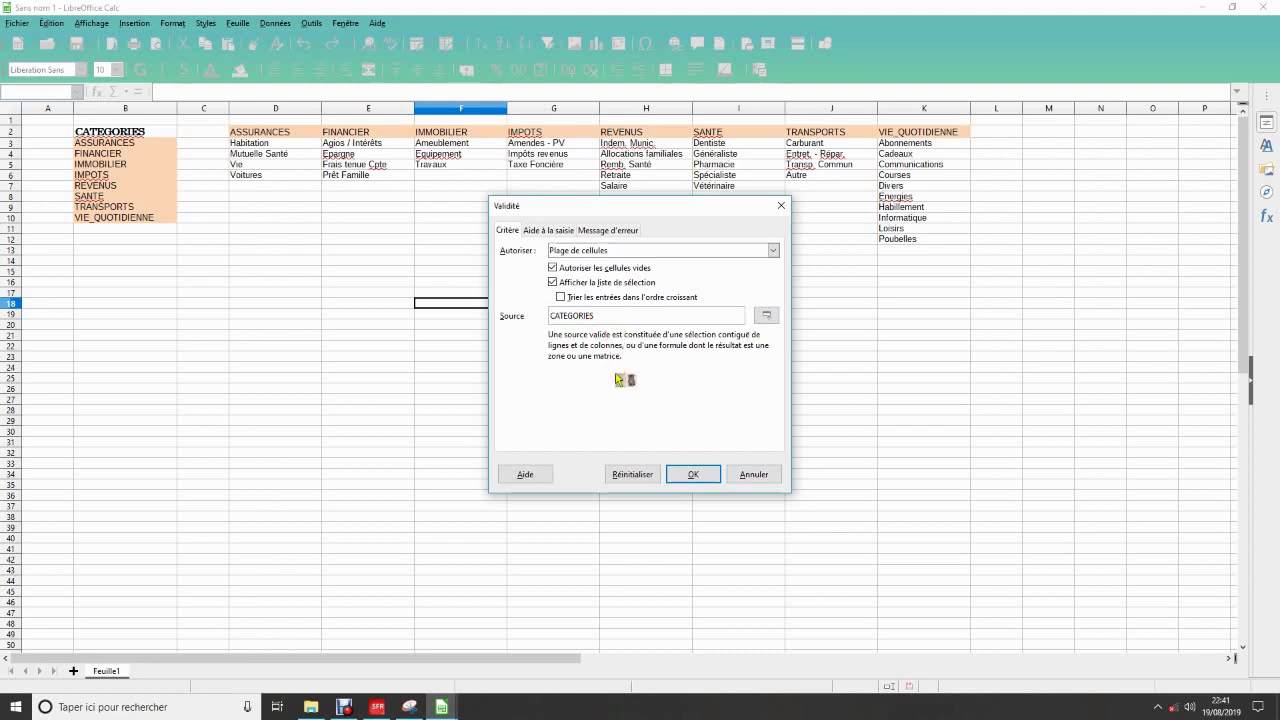
click(693, 474)
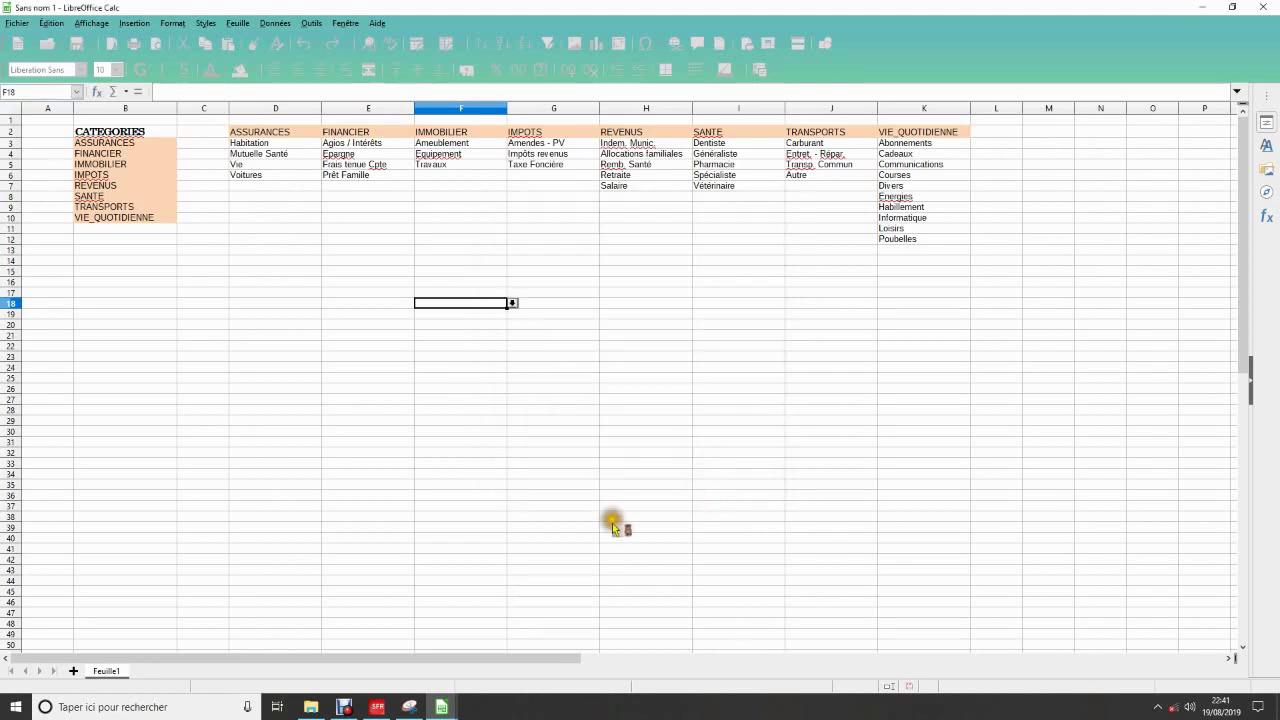
Pick SANTE from F18's drop-down list, then select cell G18
click(512, 303)
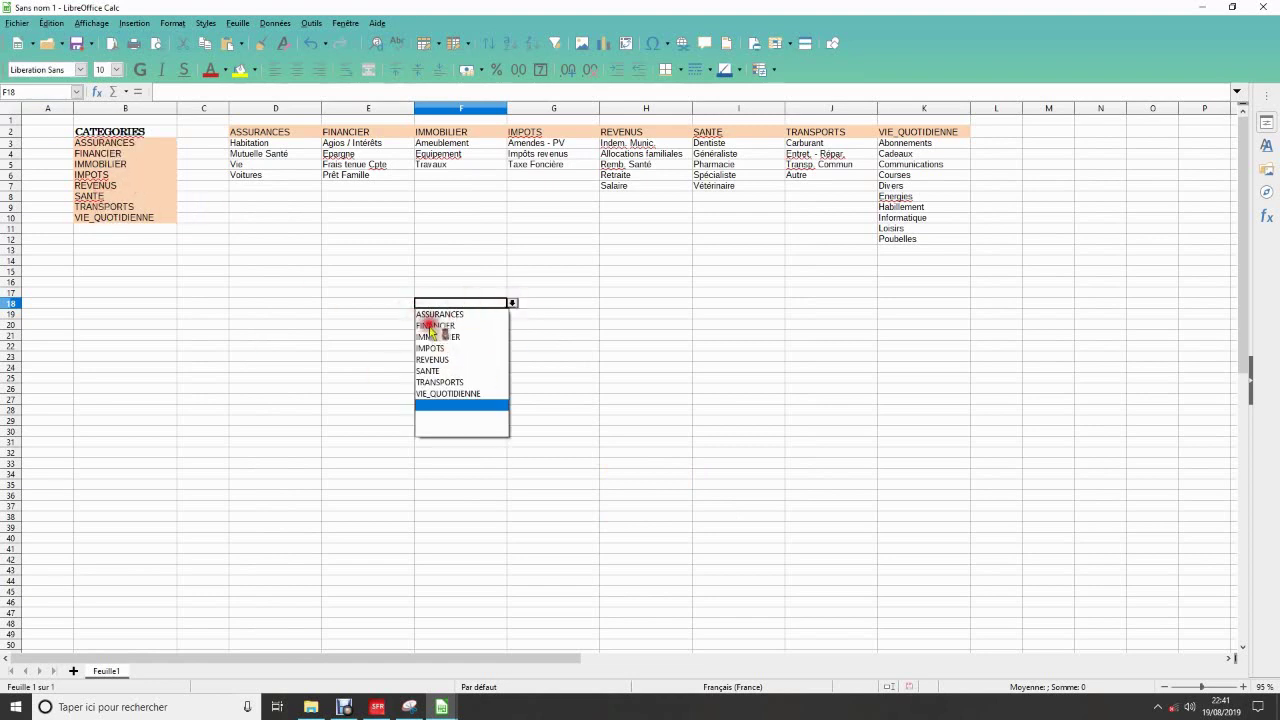
click(431, 371)
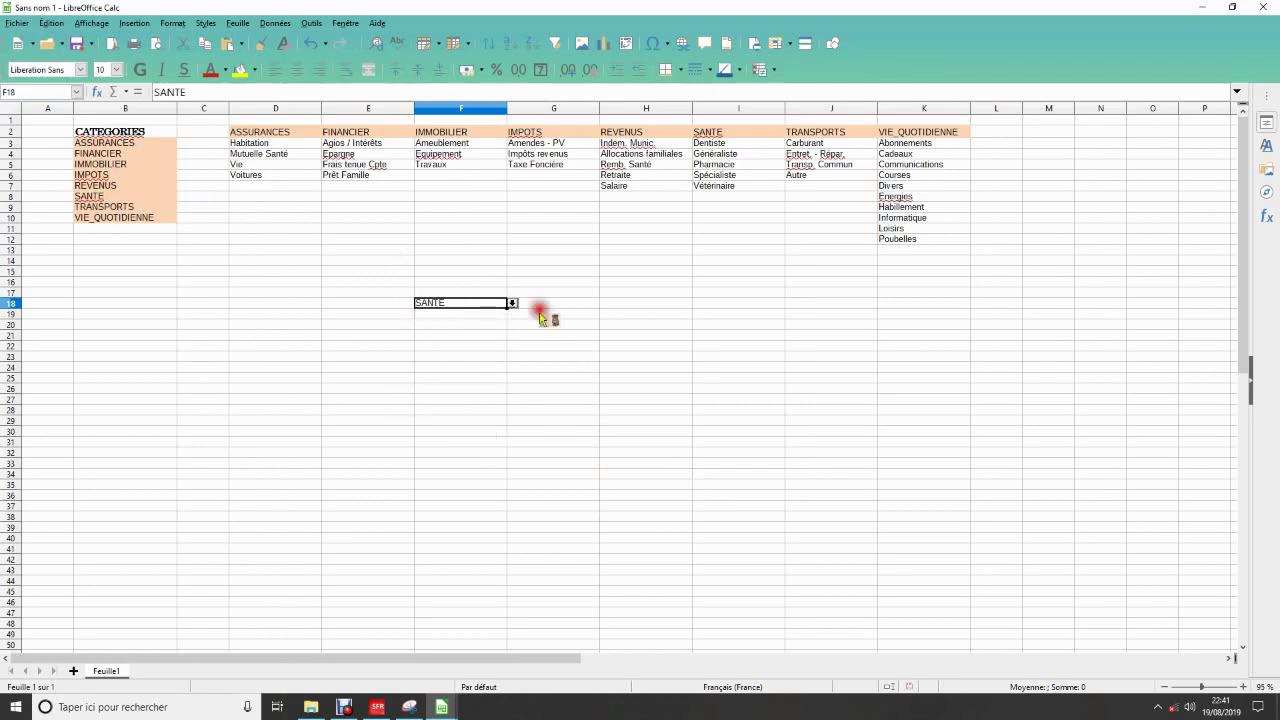
click(563, 293)
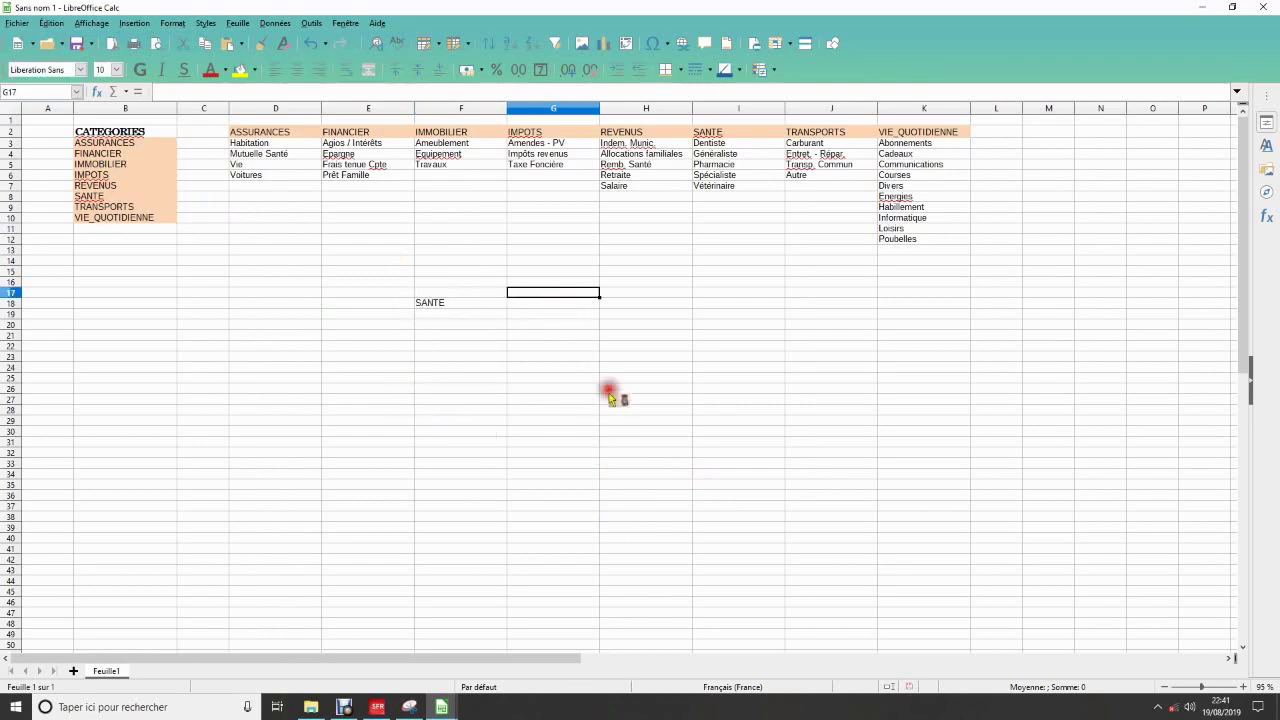
click(518, 304)
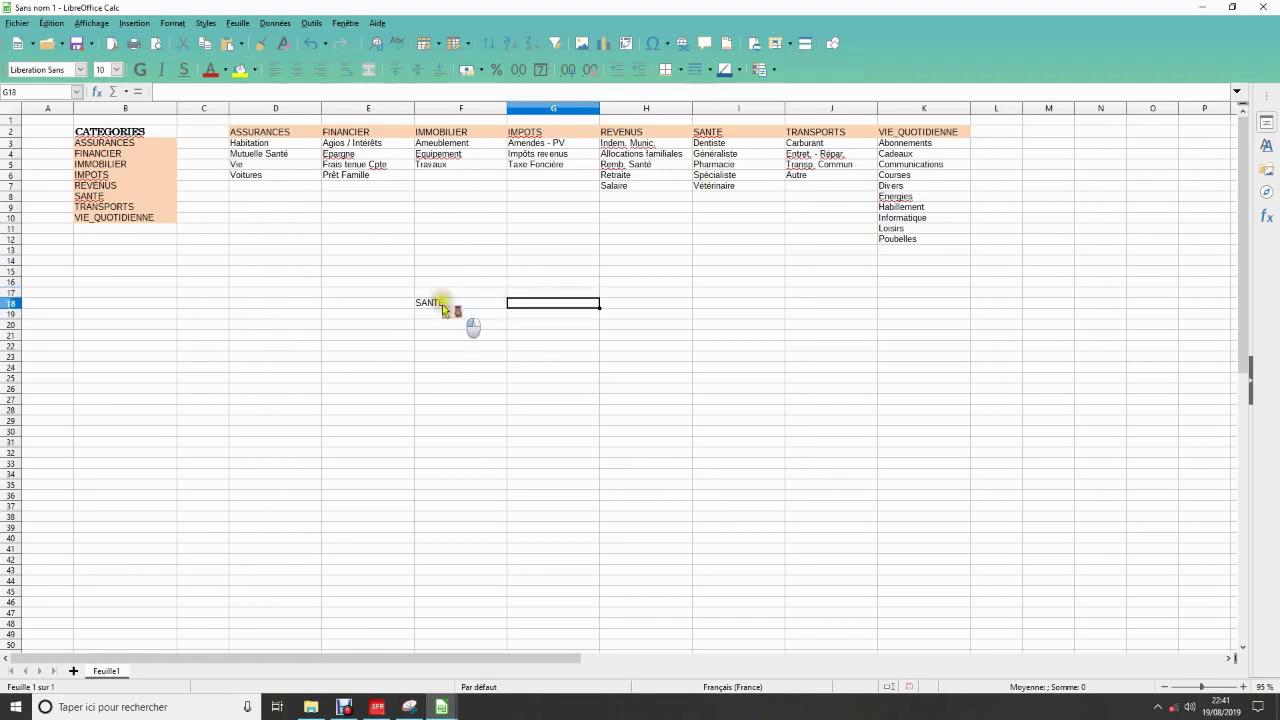
click(460, 305)
click(576, 306)
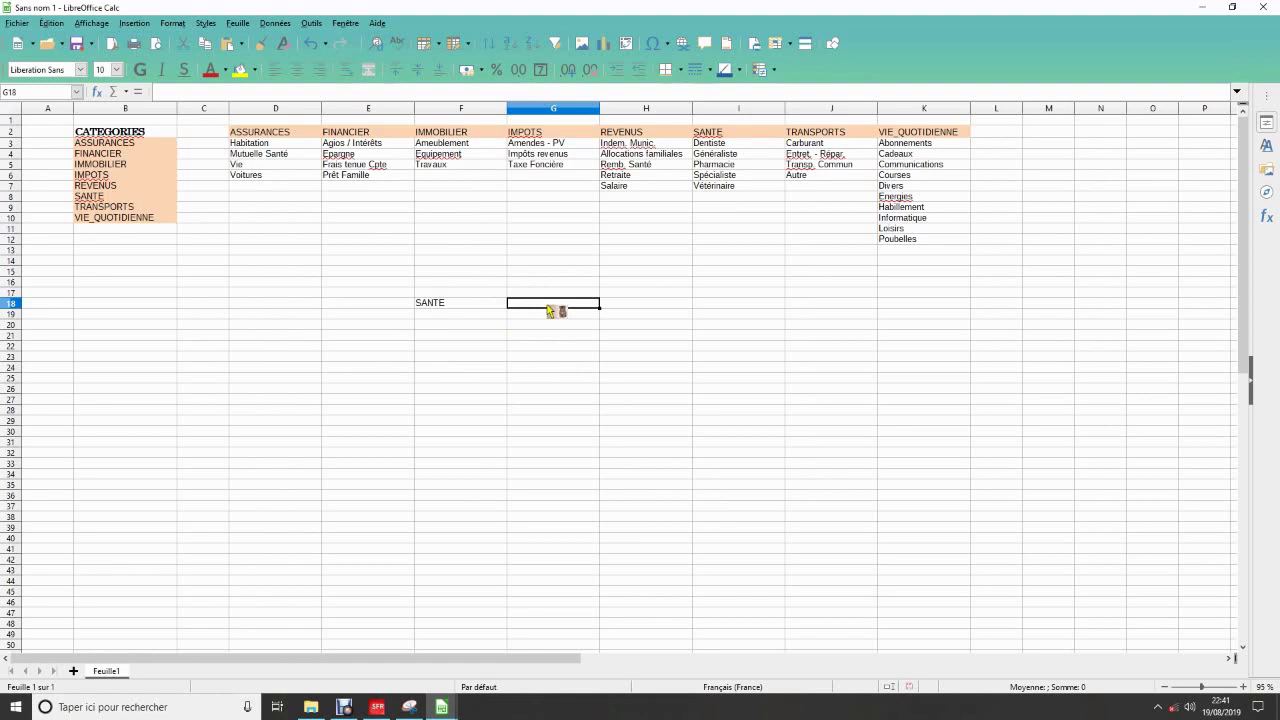
click(567, 305)
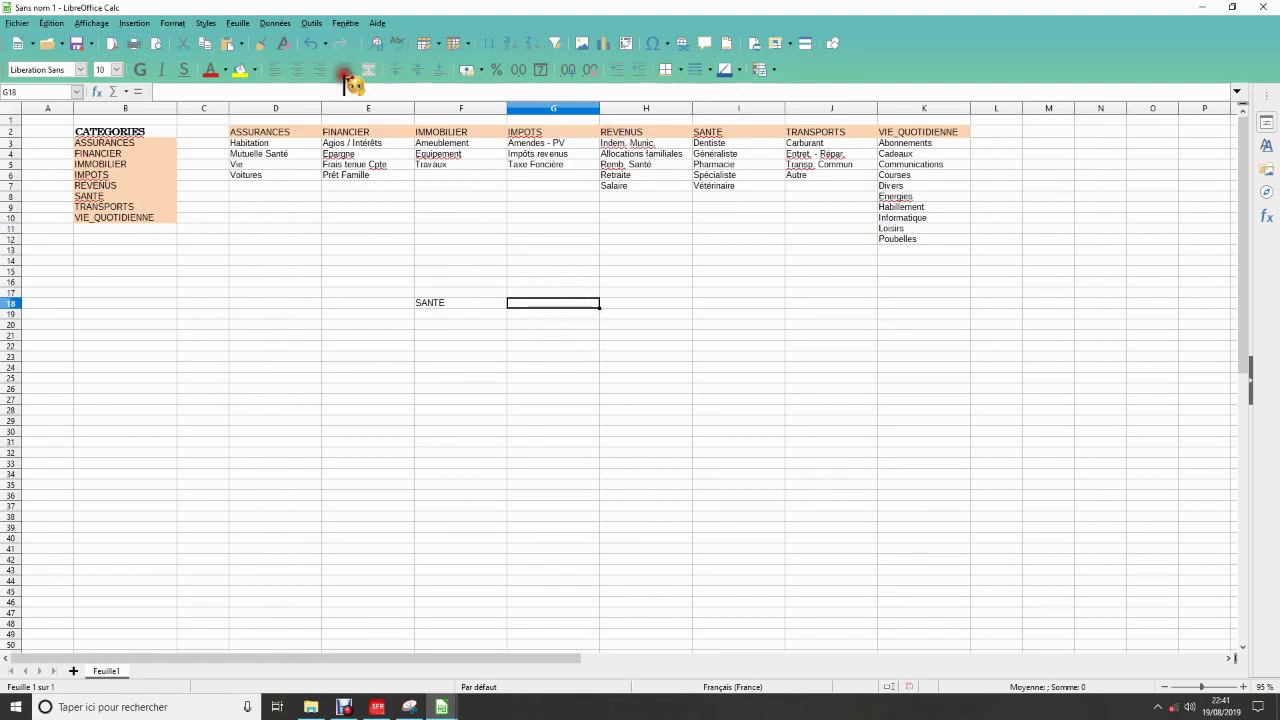
Set G18's validity to Plage de cellules with source INDIRECT(F18), then view its SANTE subcategories
click(276, 22)
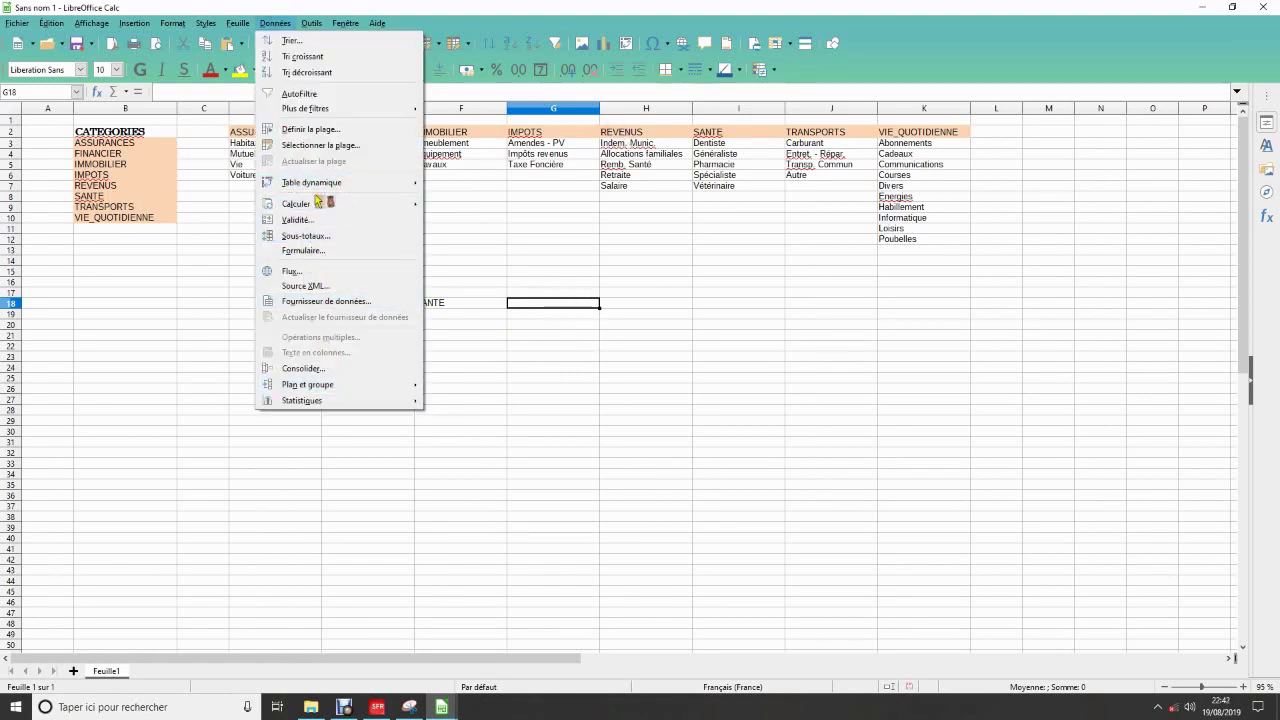
click(296, 219)
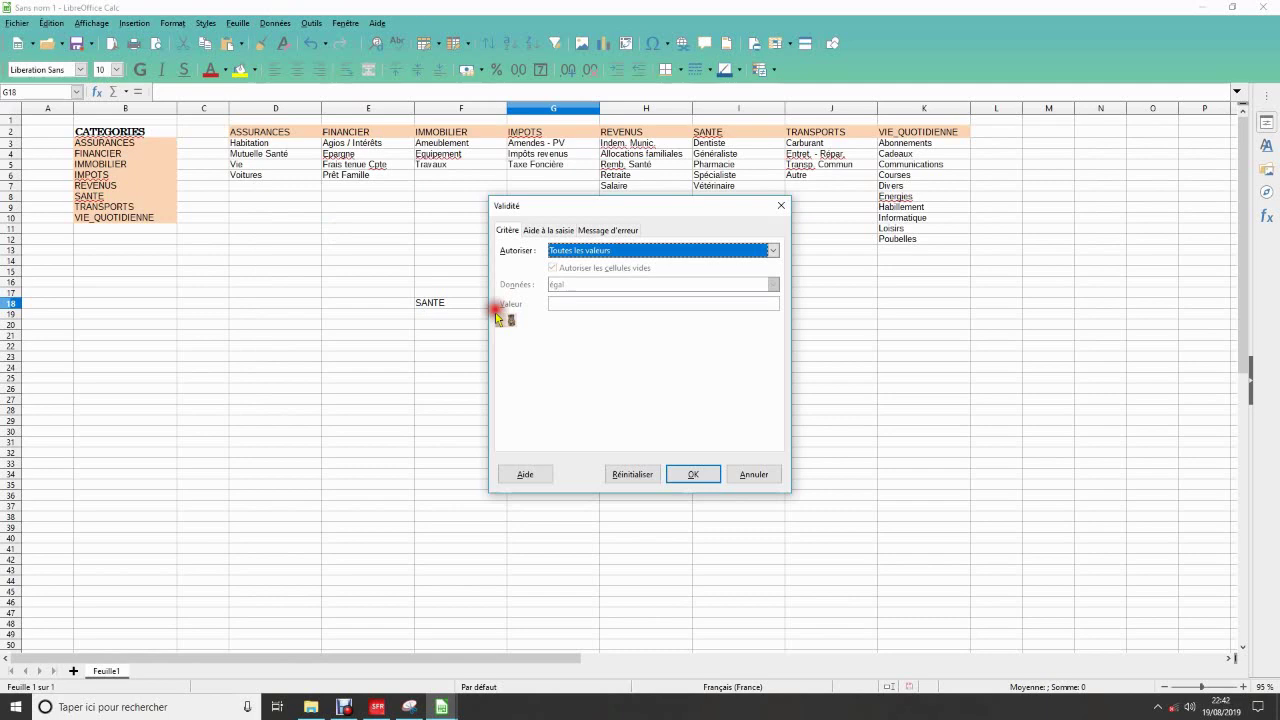
click(771, 254)
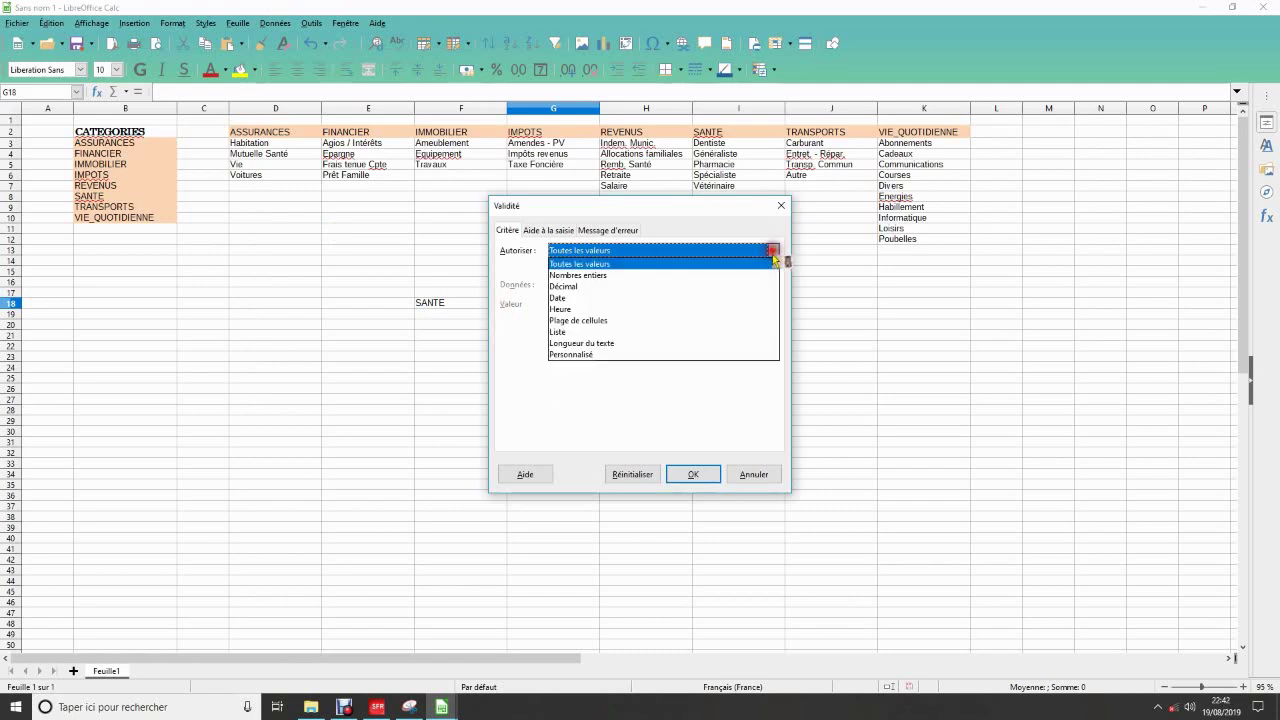
click(603, 321)
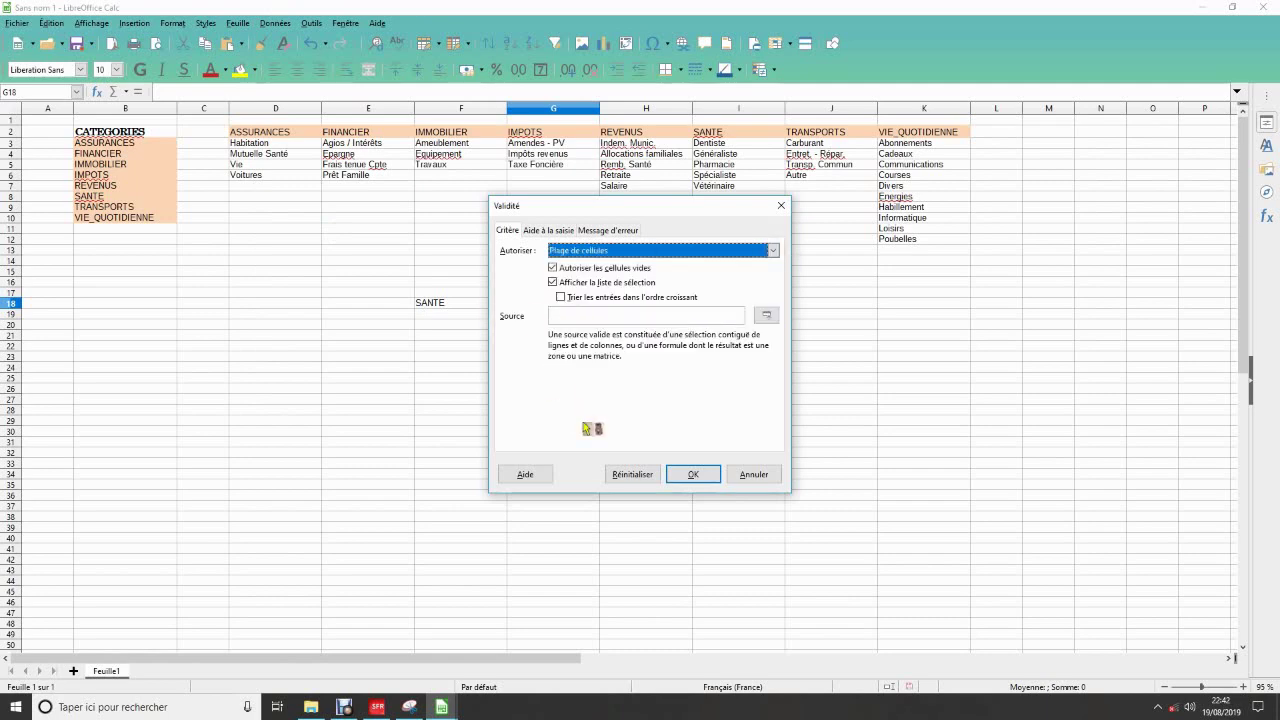
click(583, 318)
text(INDIRECT(f18))
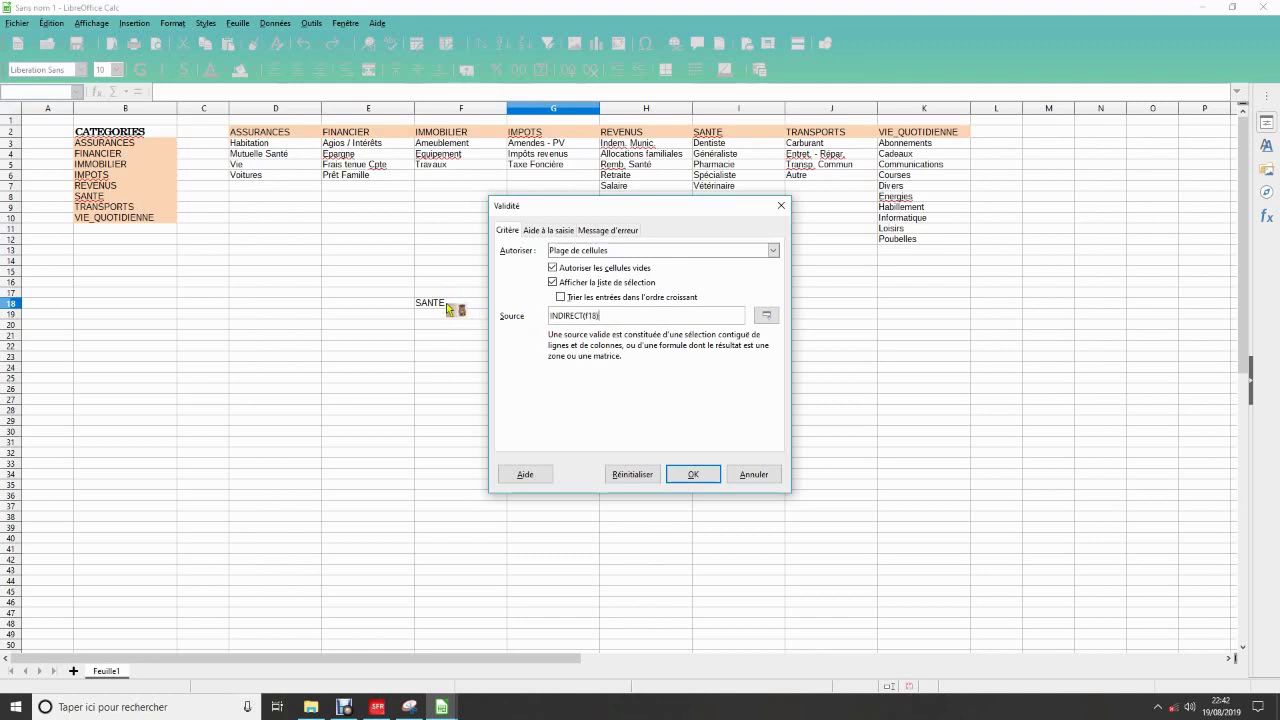
click(694, 476)
click(605, 302)
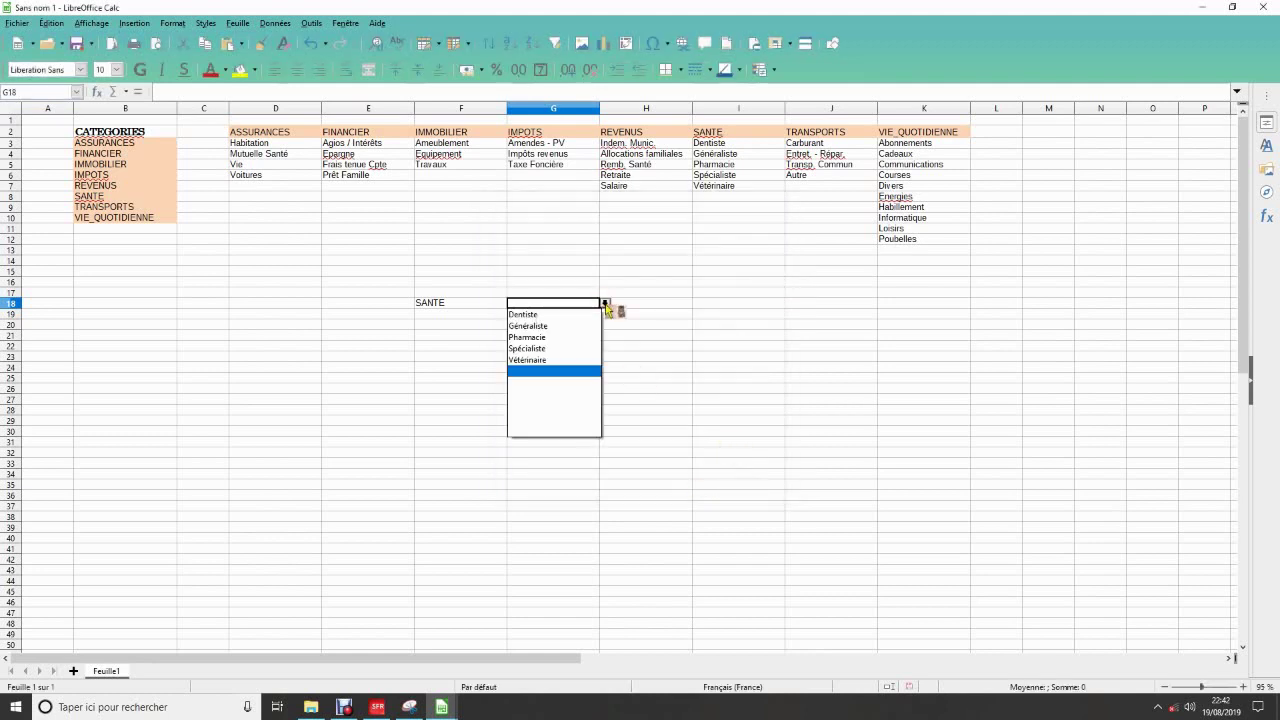
Pick Dentiste from G18's subcategory list
click(530, 315)
click(666, 357)
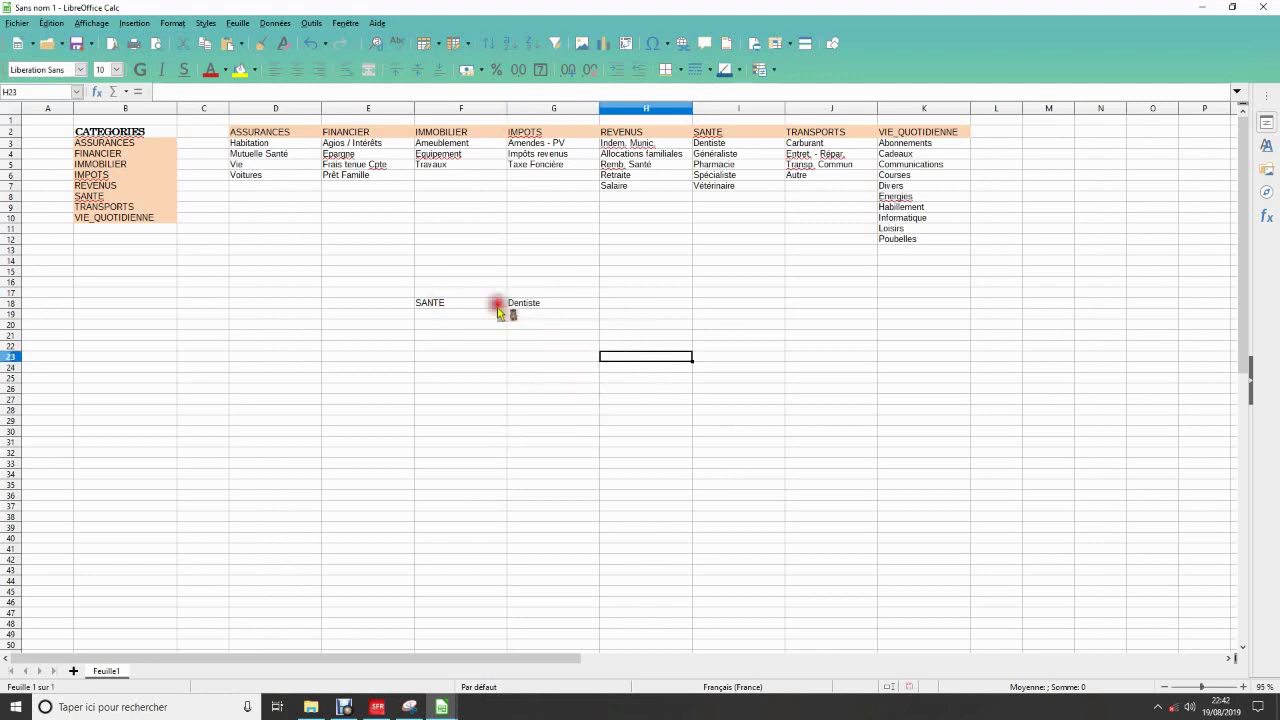
click(567, 305)
click(604, 302)
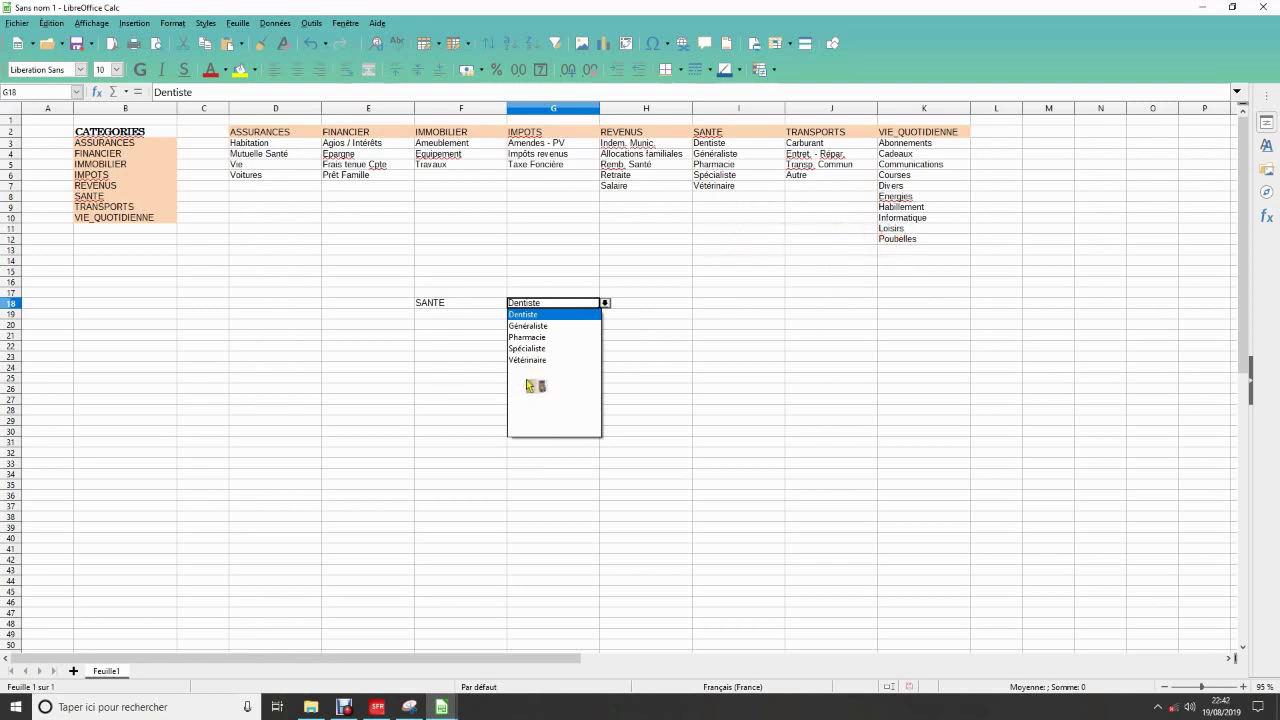
click(412, 318)
Change F18 to IMMOBILIER, then pick Travaux from G18's updated subcategory list
click(450, 305)
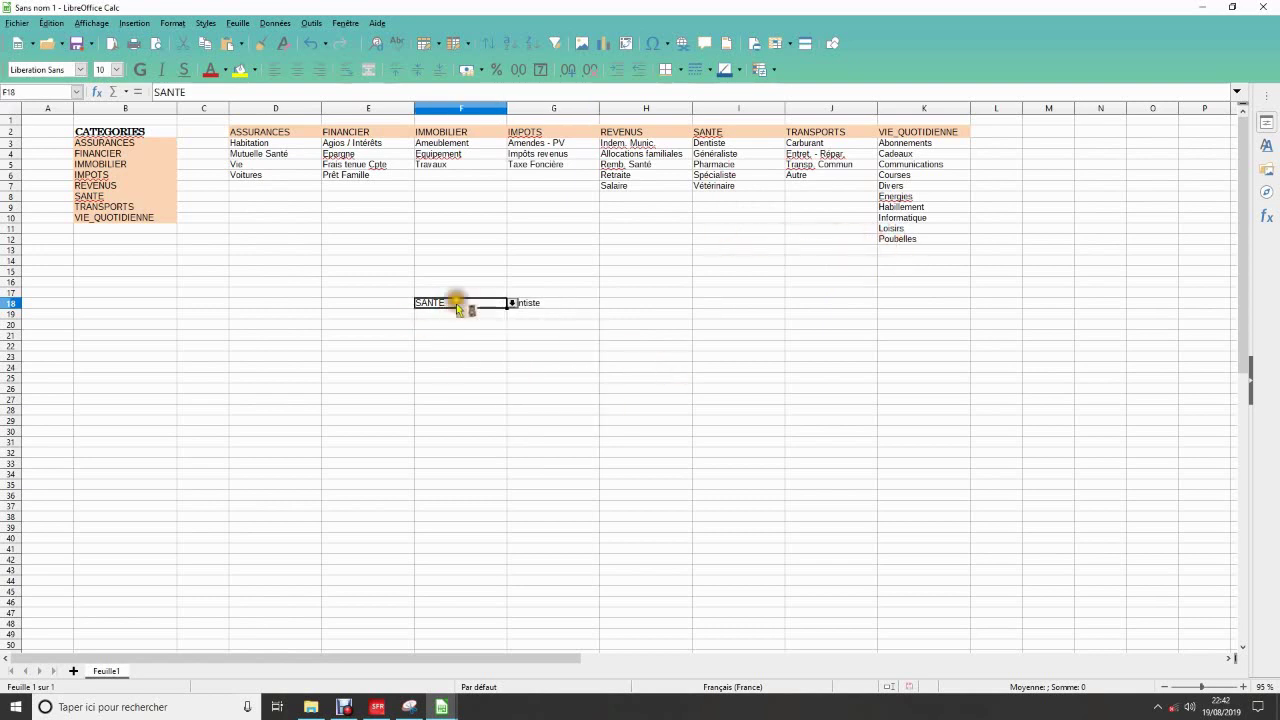
click(512, 302)
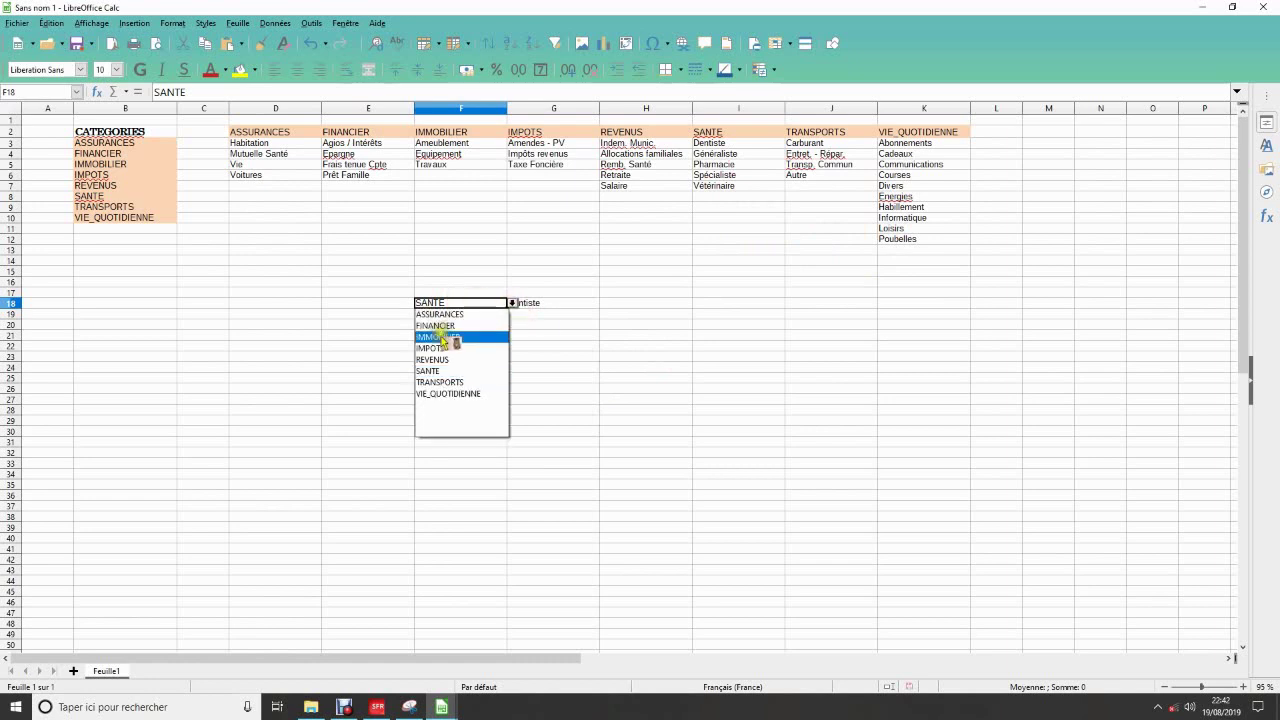
click(443, 336)
click(557, 304)
click(604, 302)
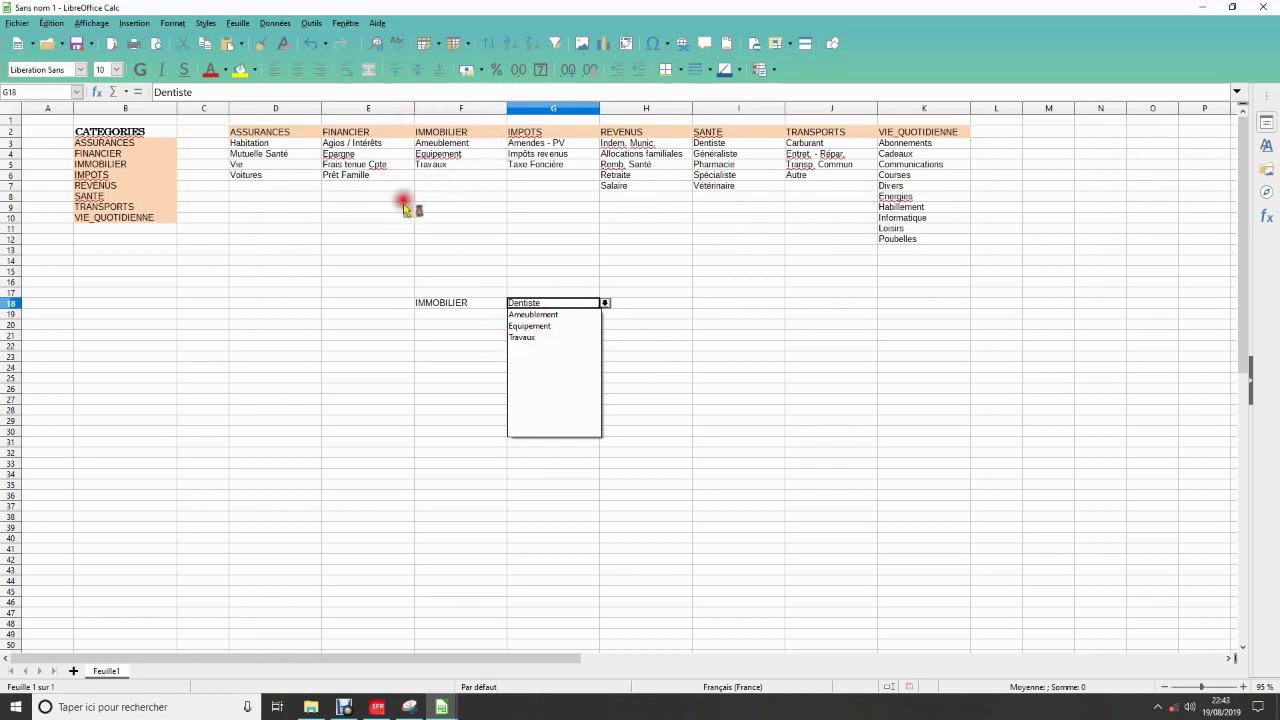
click(526, 338)
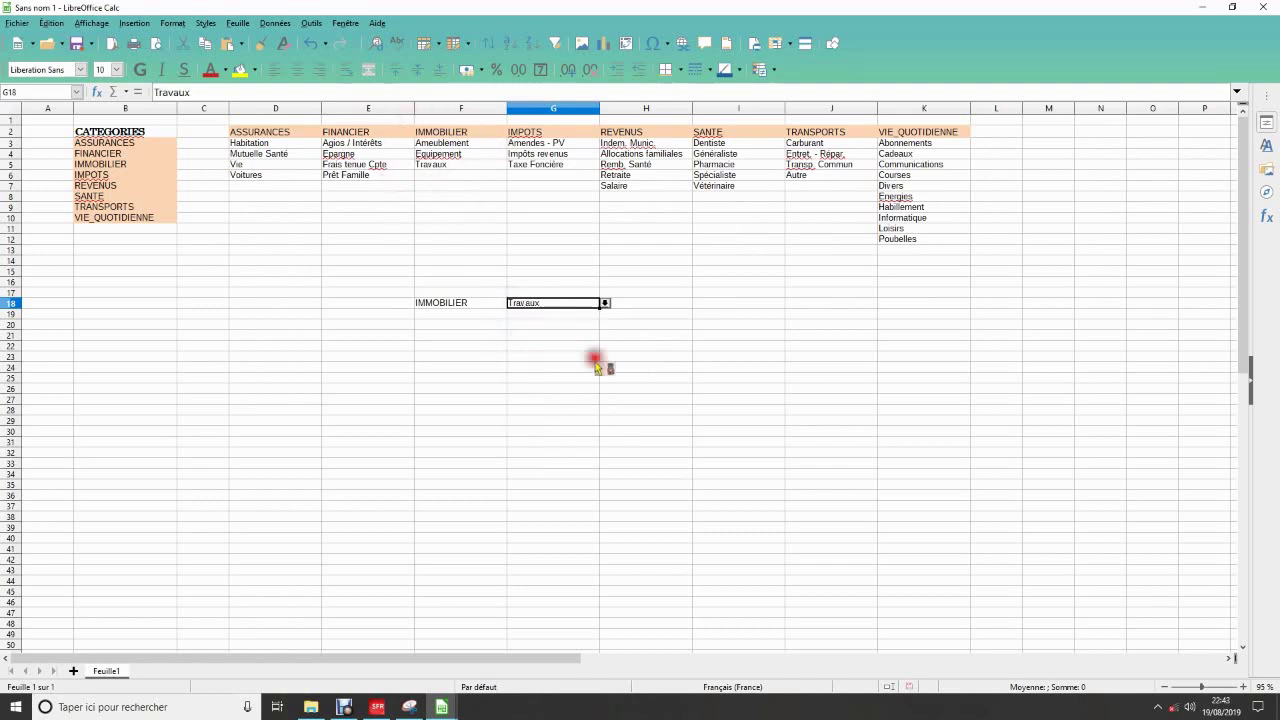
click(650, 346)
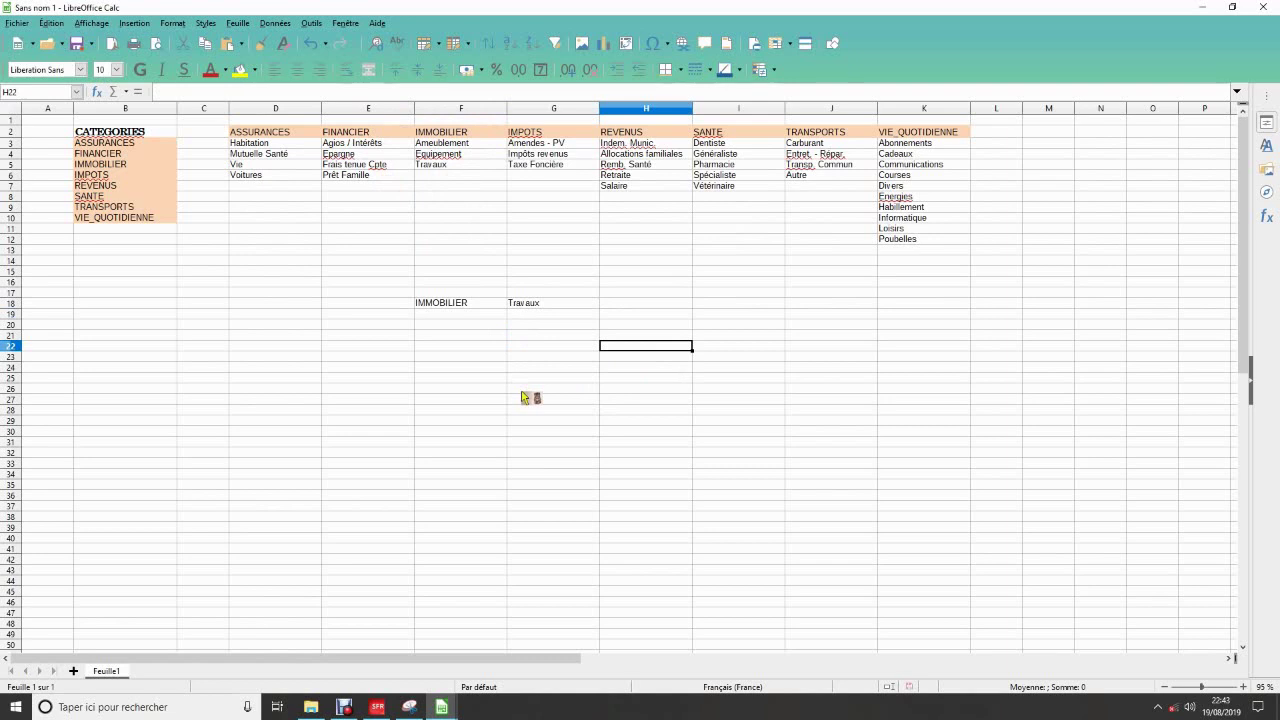
click(442, 312)
click(554, 381)
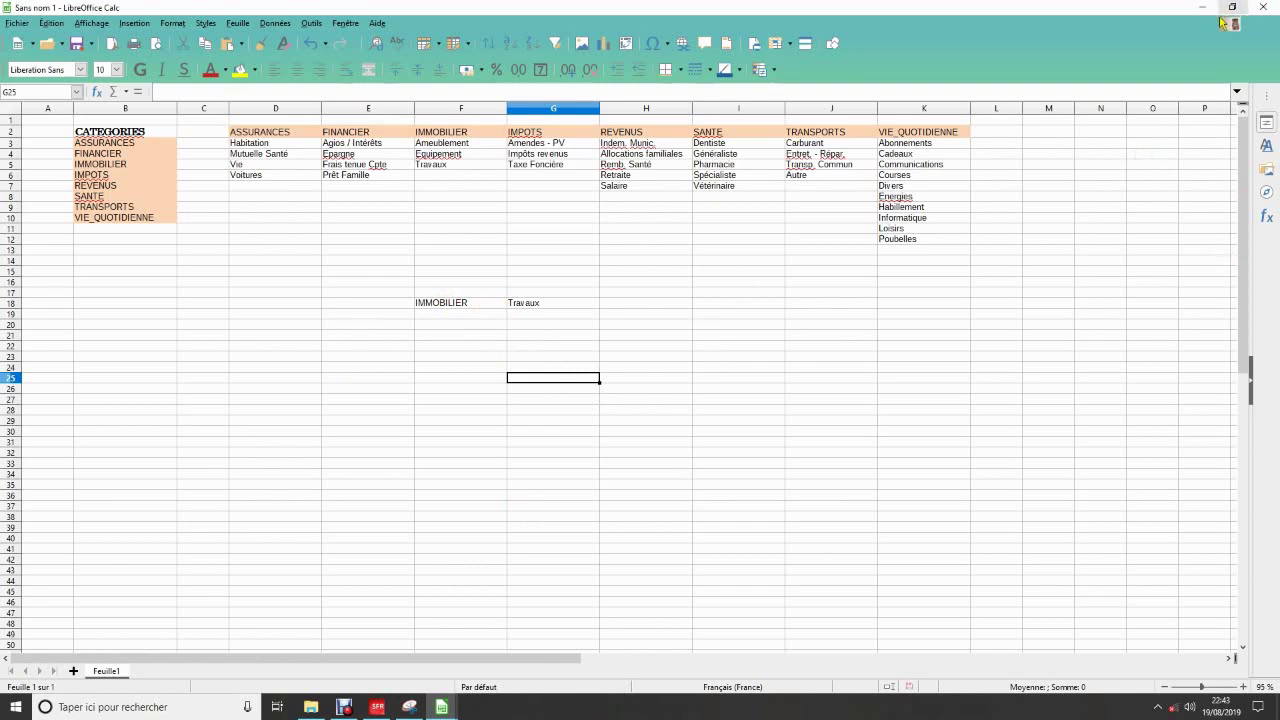
Bring 'test macro sur calc.ods' forward, clear its copy marquee, and select the Poubelles cell J13
mouse_move(440, 710)
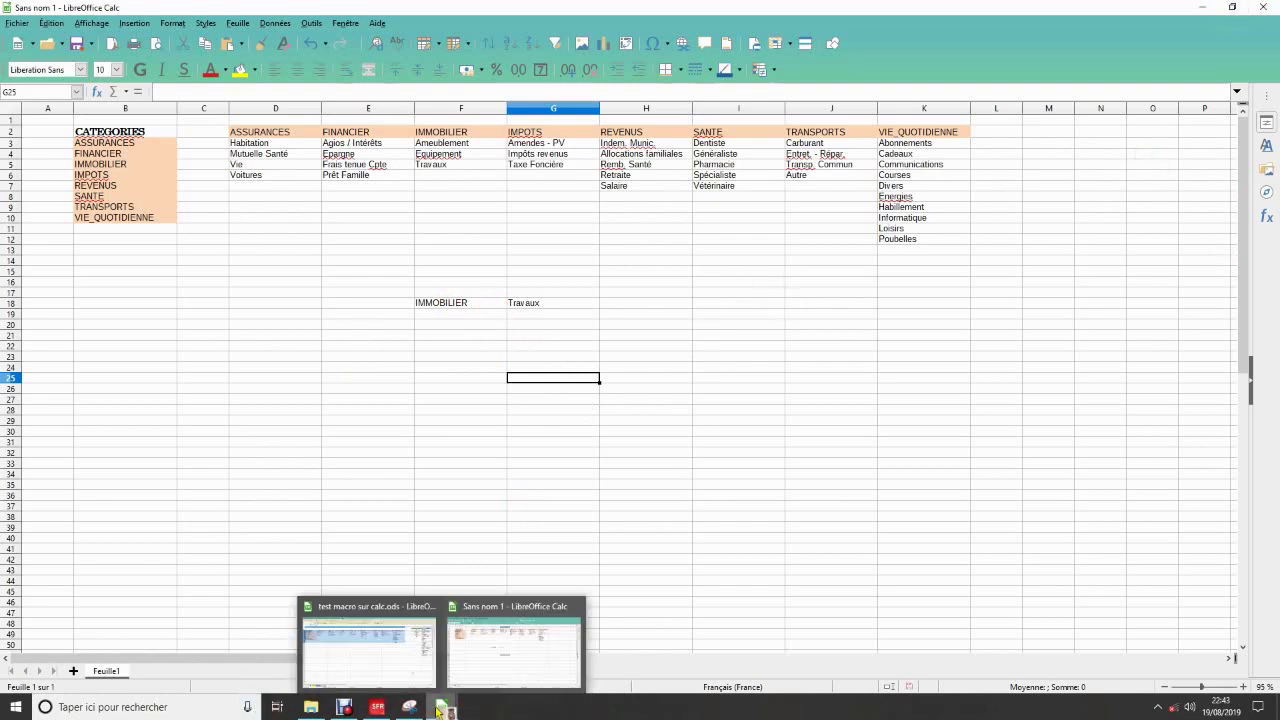
click(370, 650)
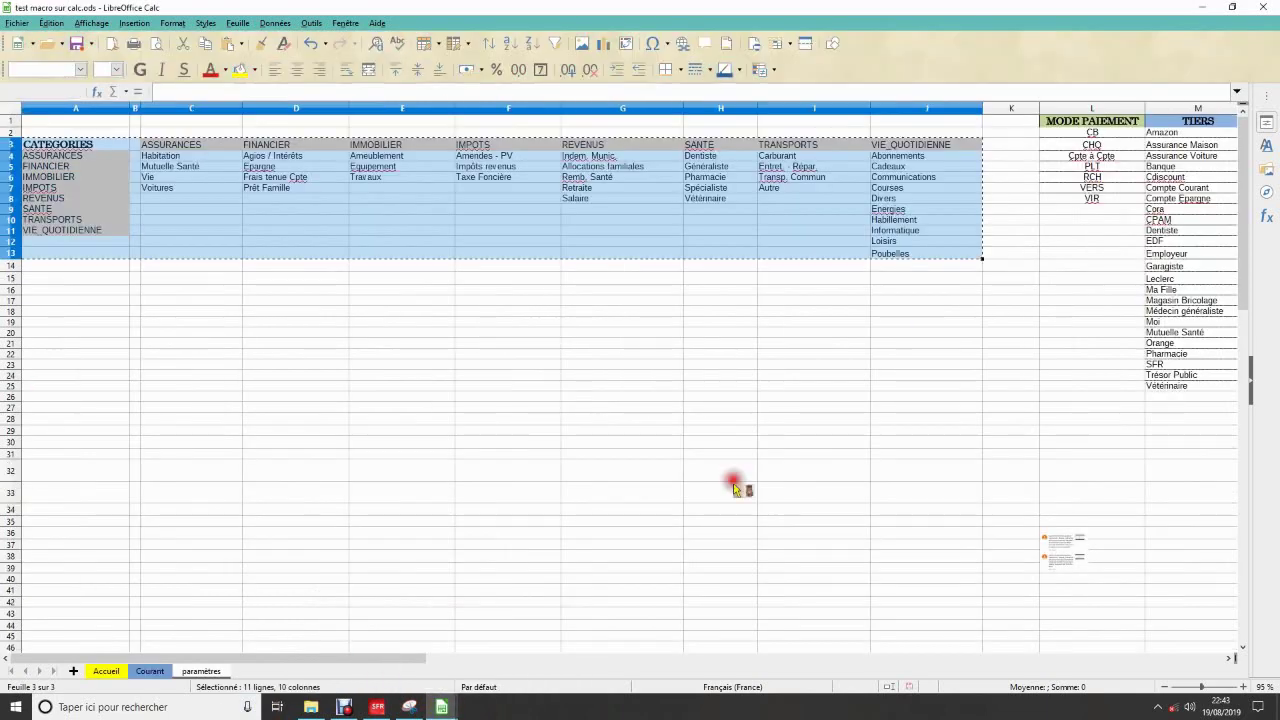
click(668, 399)
key(Escape)
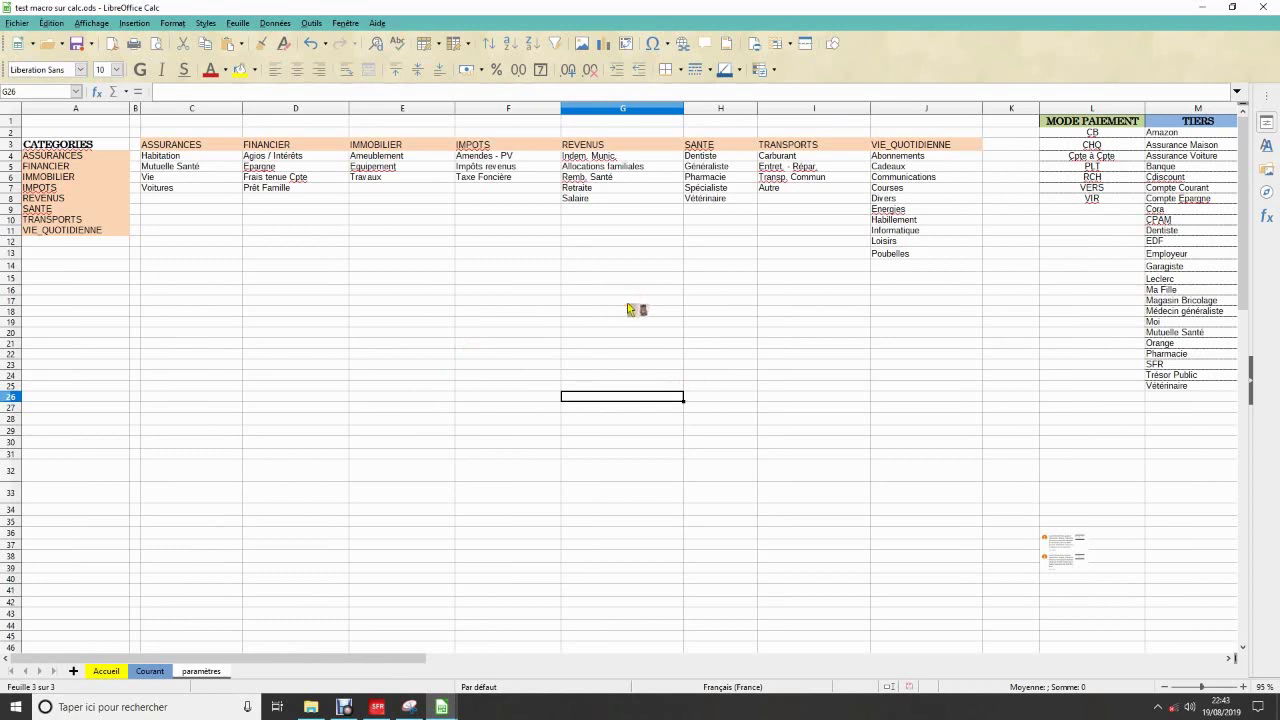
click(437, 295)
click(906, 257)
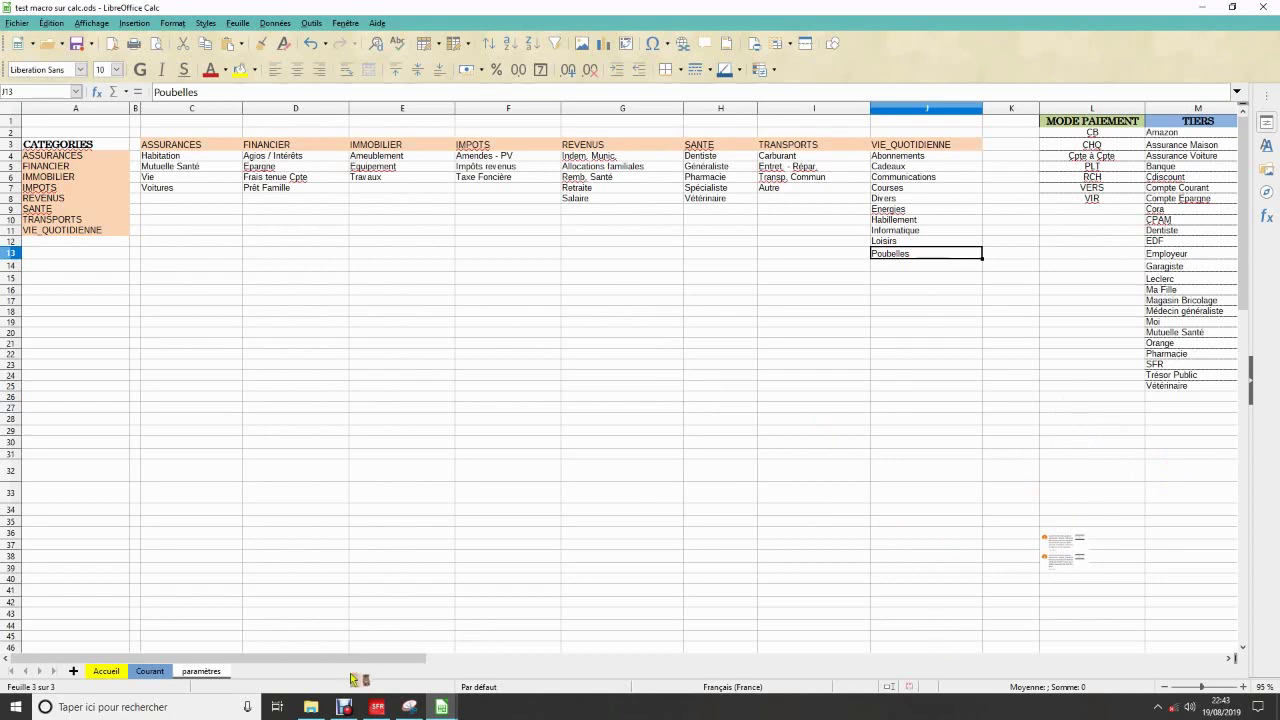
mouse_move(337, 664)
mouse_down()
mouse_move(412, 661)
mouse_move(341, 652)
mouse_up()
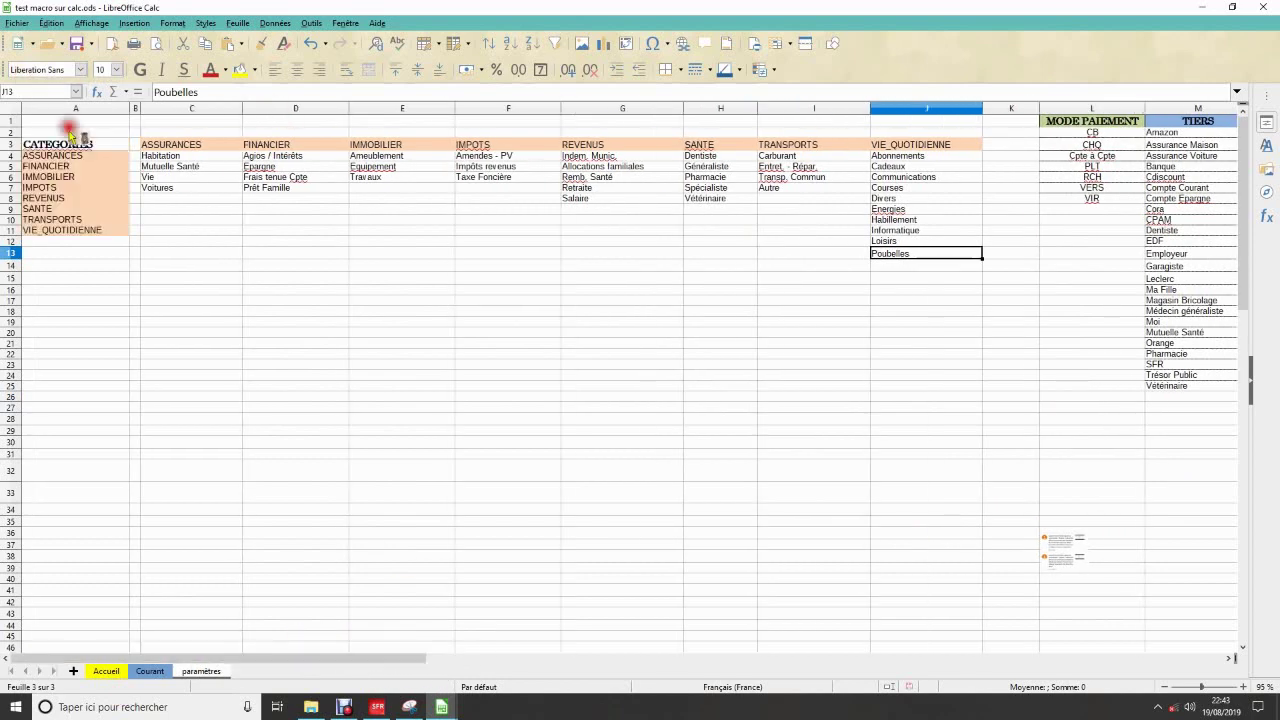
Switch back to Sans nom 1 and insert a new sheet, Feuille2
mouse_move(447, 712)
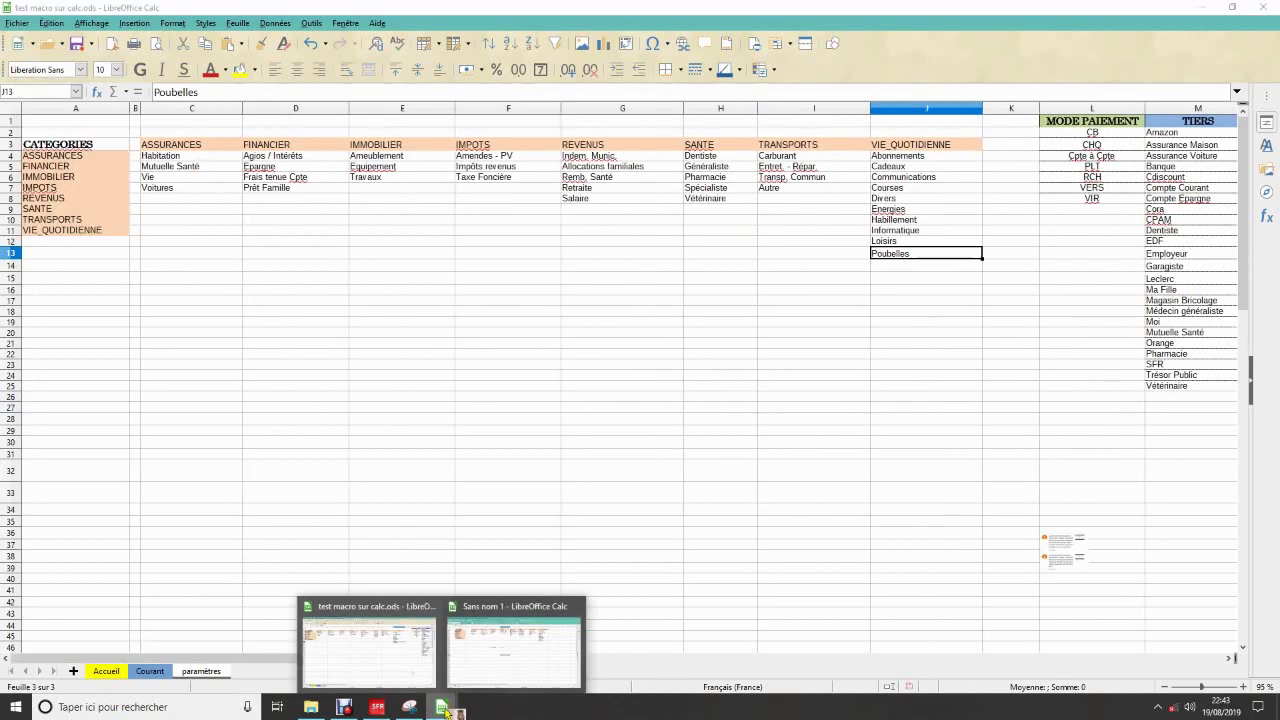
mouse_move(517, 662)
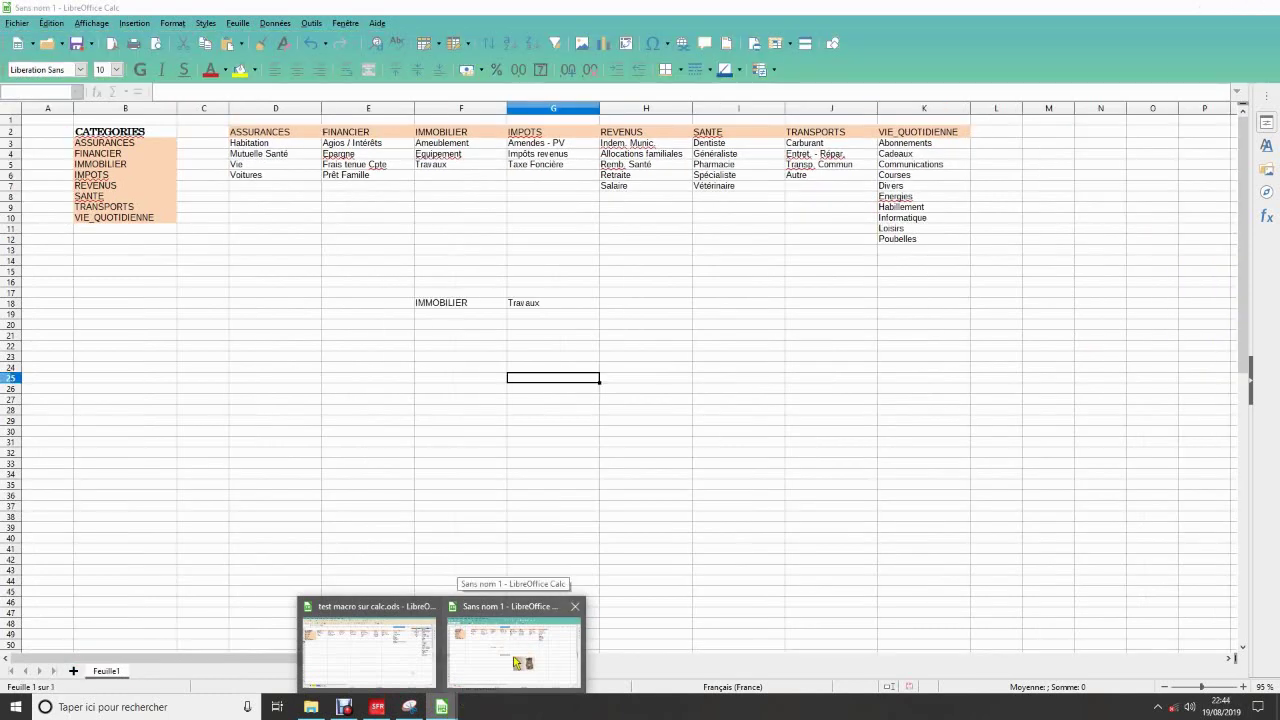
click(520, 660)
click(670, 474)
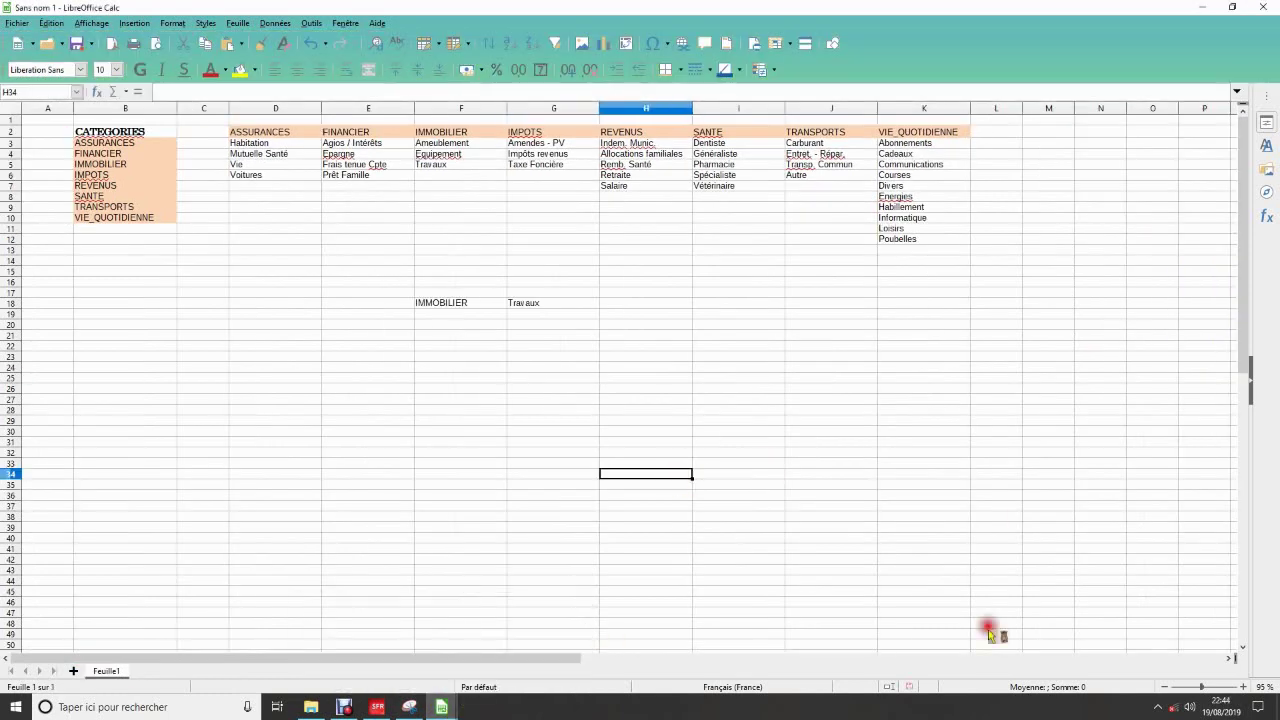
click(73, 671)
drag(252, 343, 252, 354)
Enter 'bonjour' in cell B2 of Feuille2
click(128, 150)
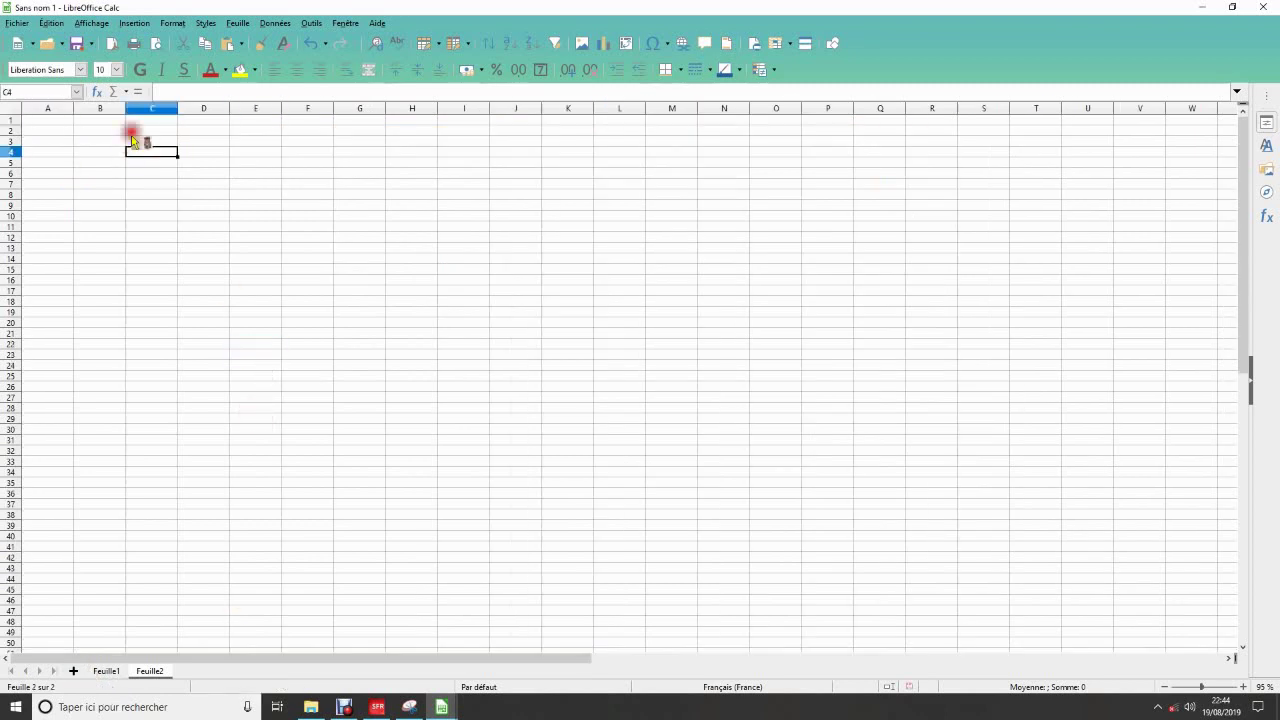
click(96, 131)
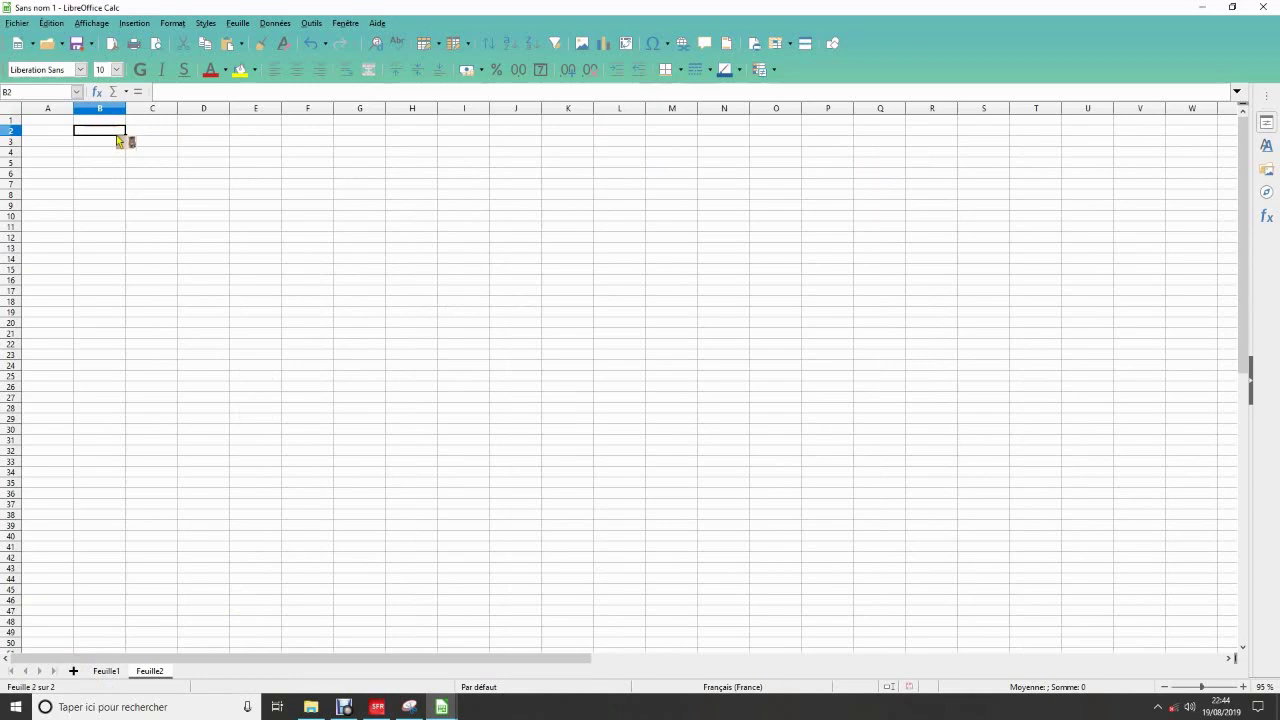
text(bonjour)
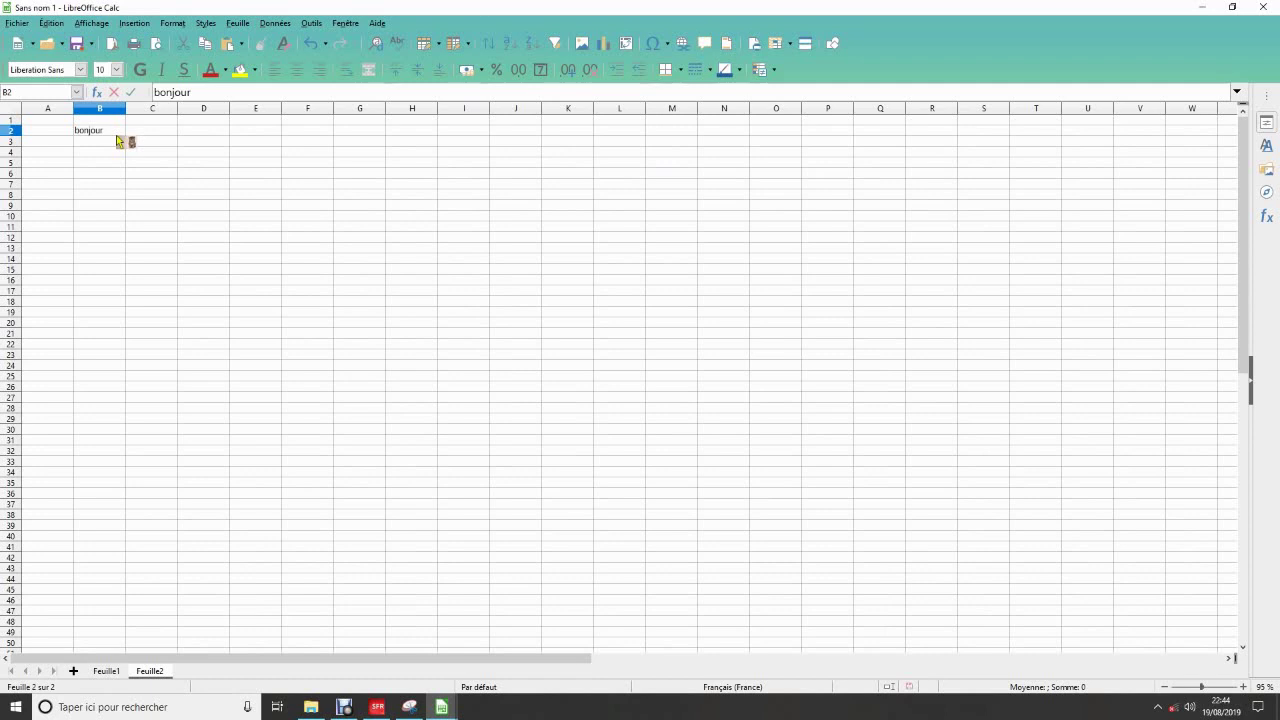
key(Return)
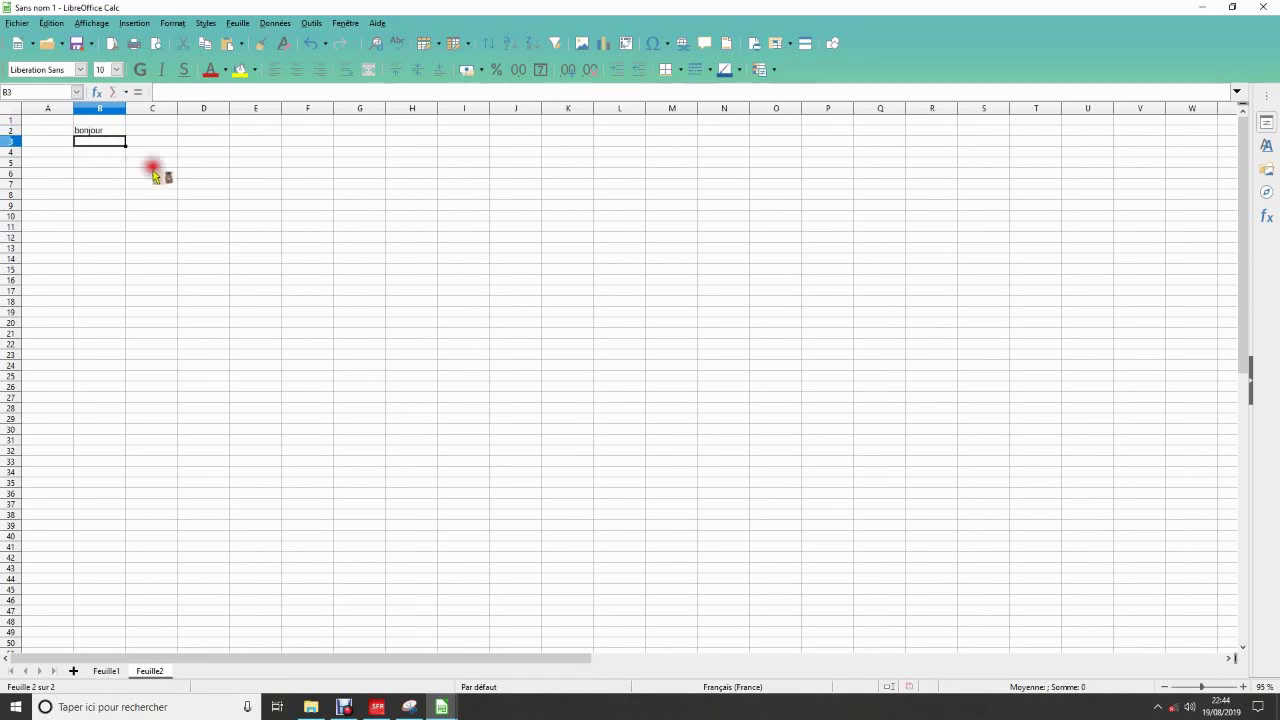
click(100, 131)
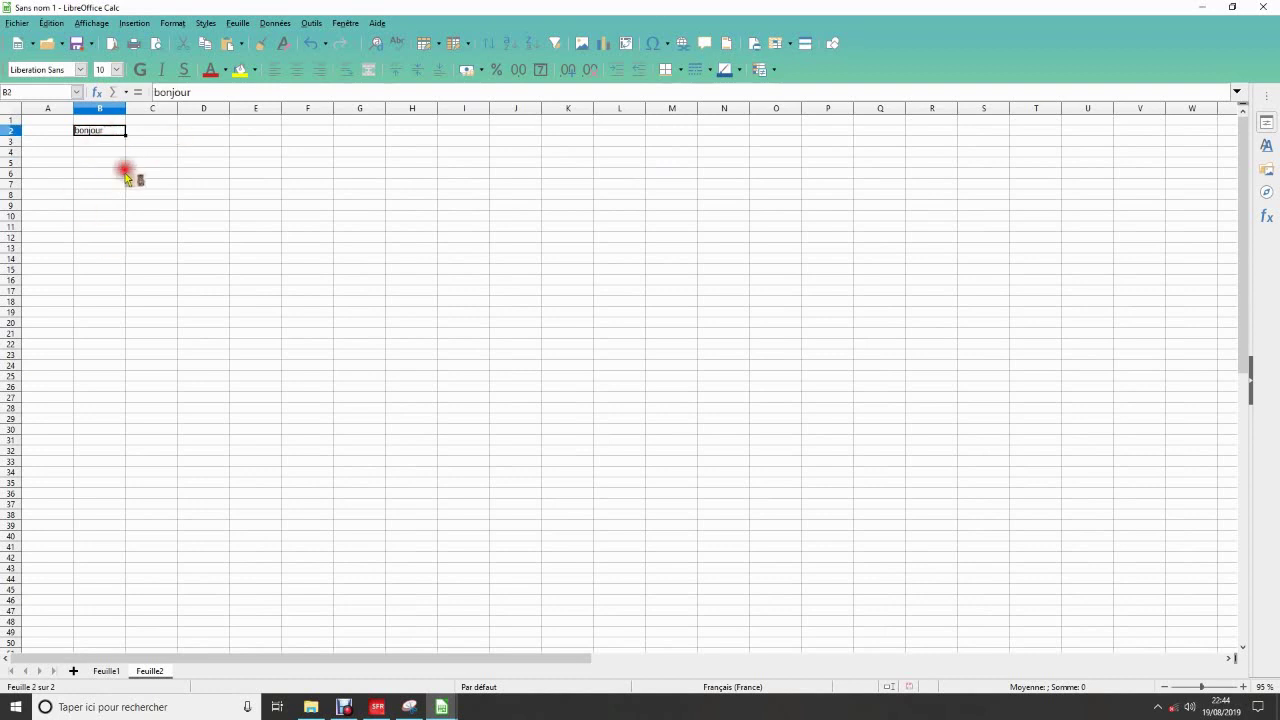
click(100, 131)
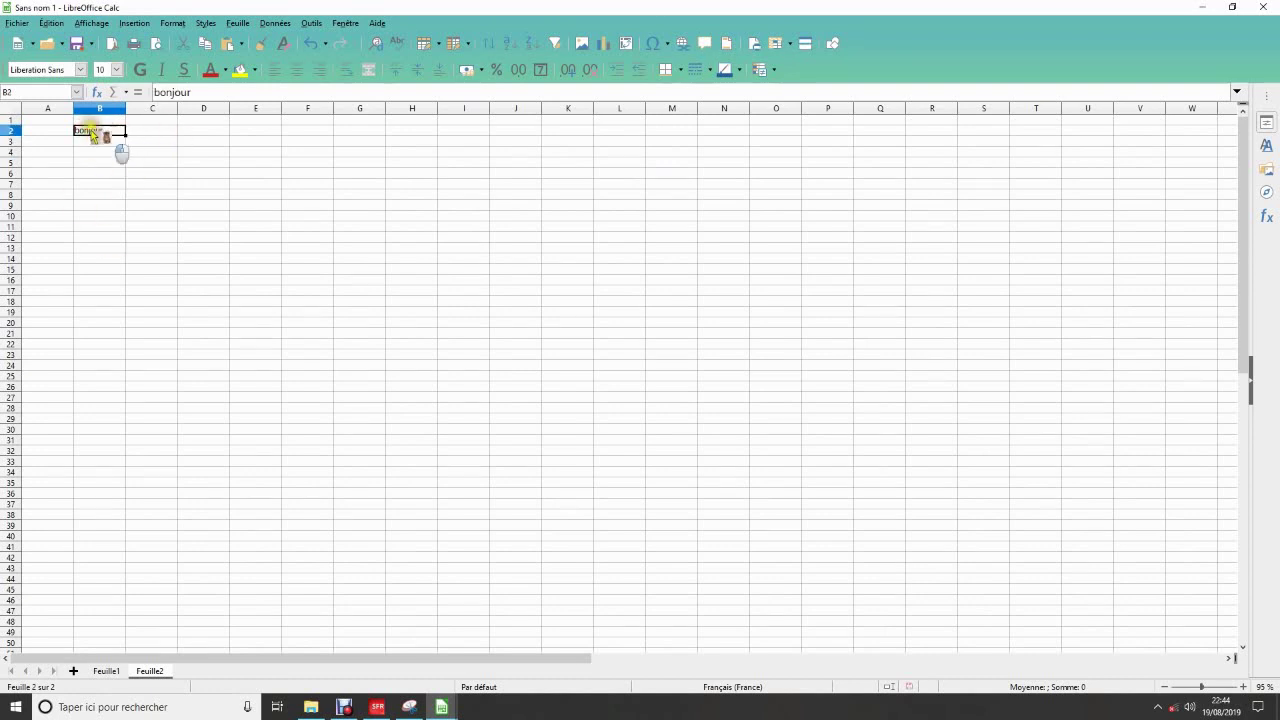
click(202, 130)
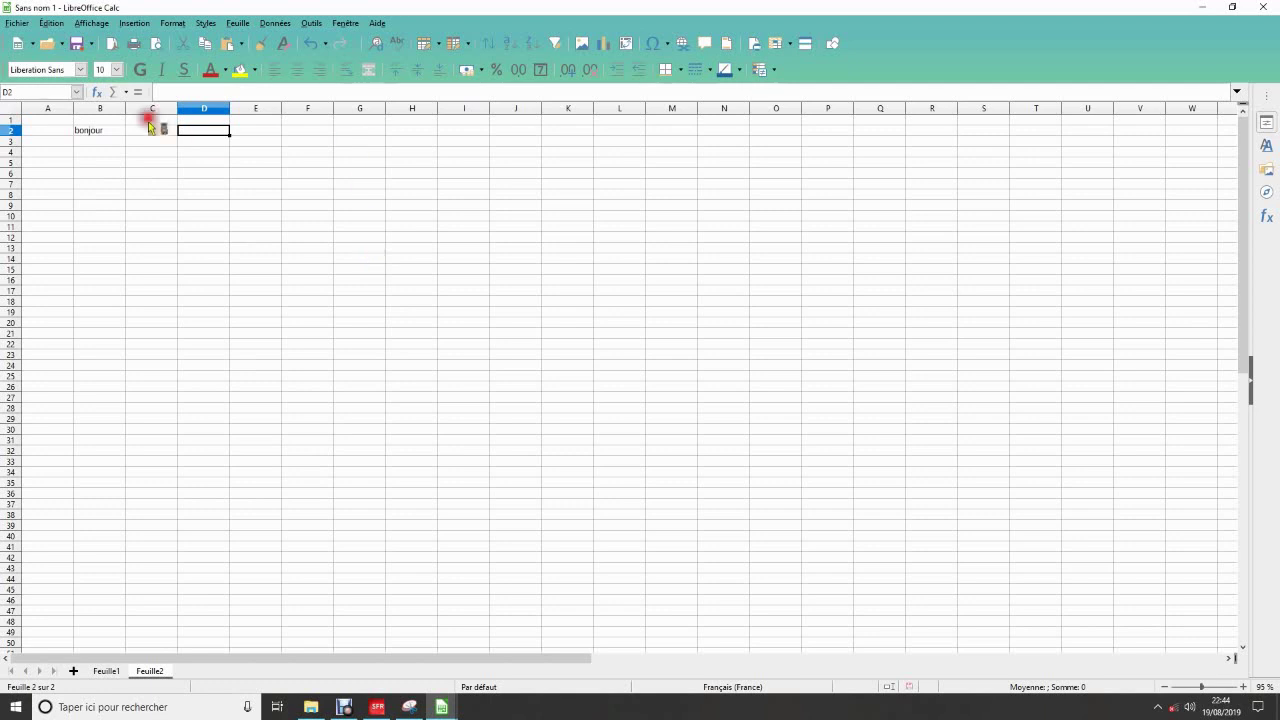
Select B2 and start recording a macro from Outils > Macros
click(118, 131)
click(311, 23)
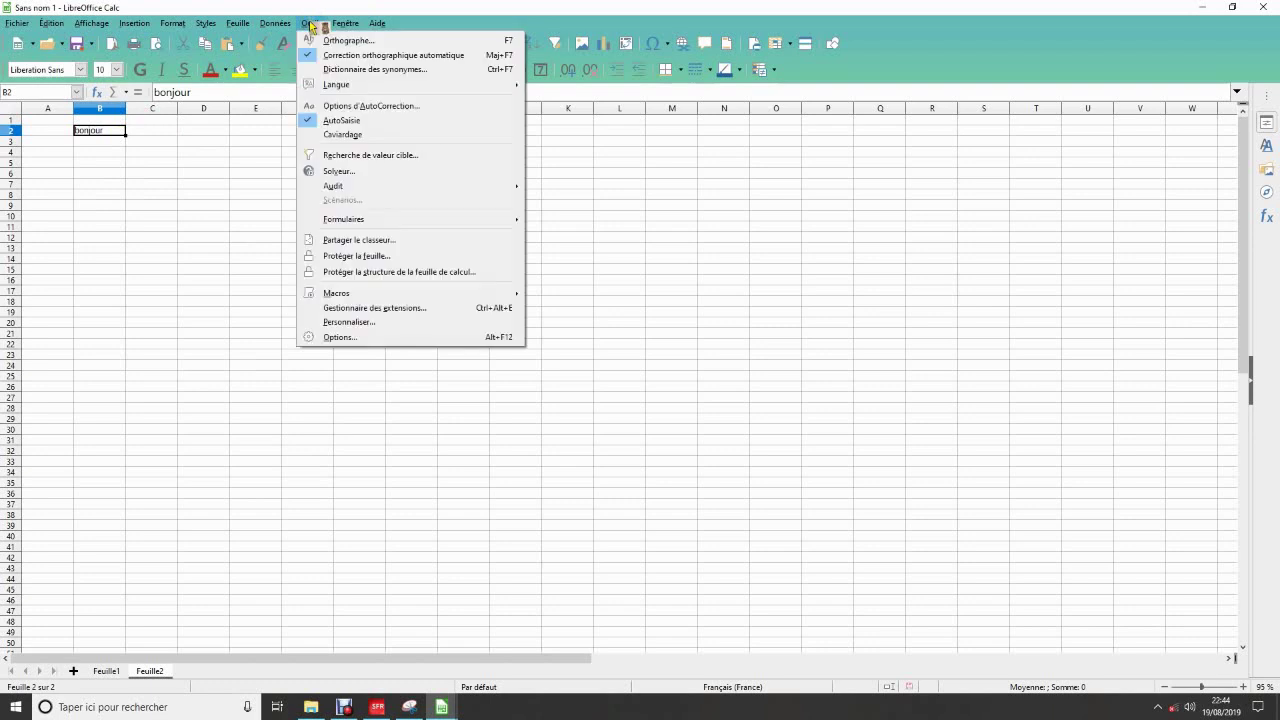
mouse_move(330, 293)
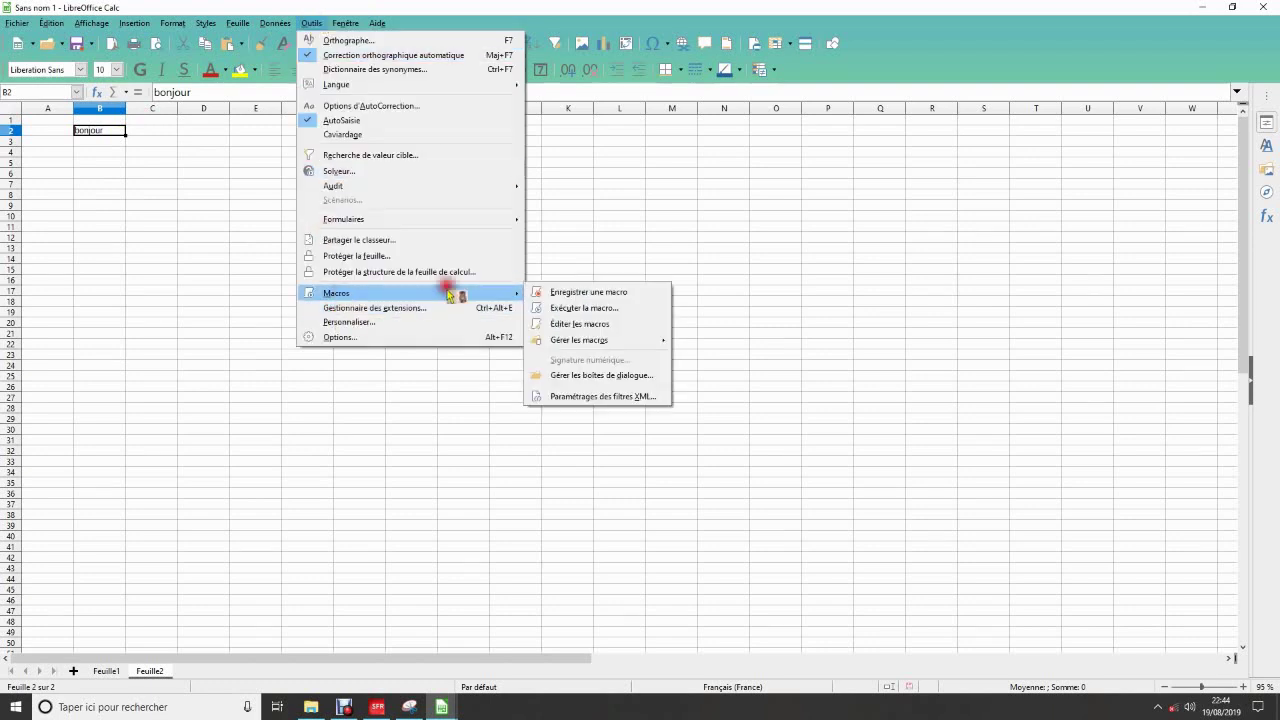
click(568, 292)
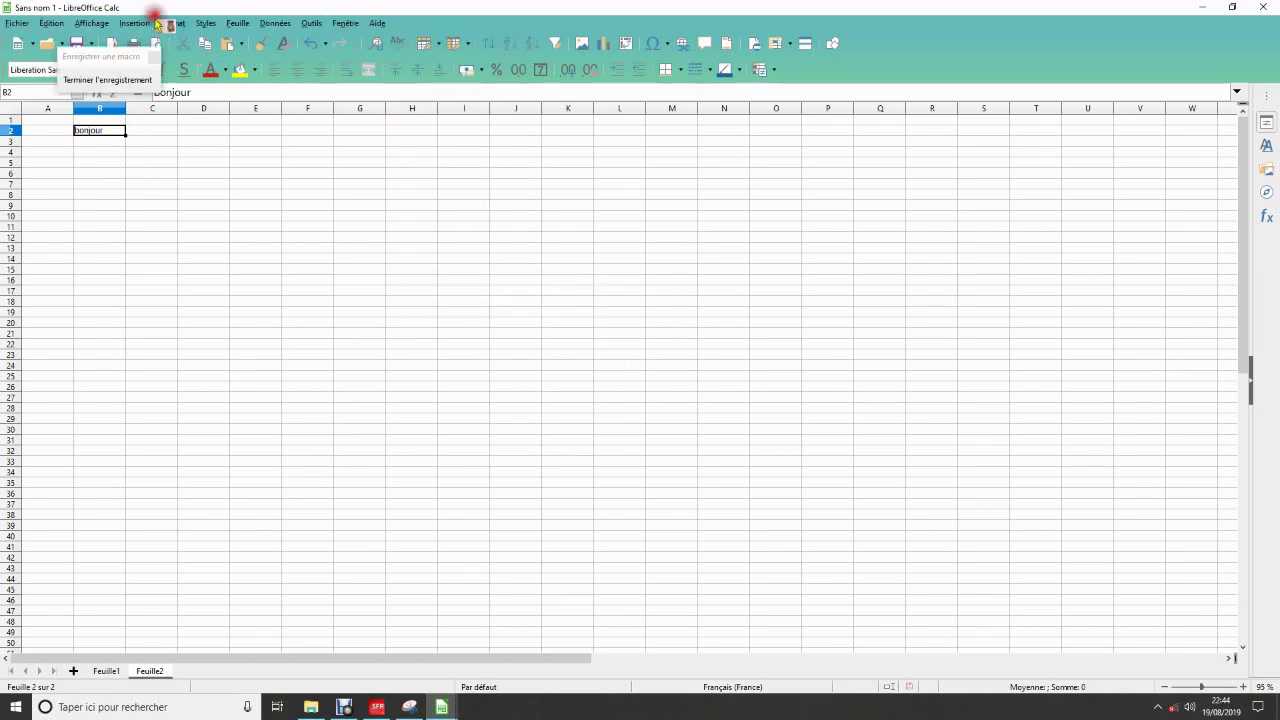
Copy 'bonjour' from B2 into D2 and stop the recording
click(115, 83)
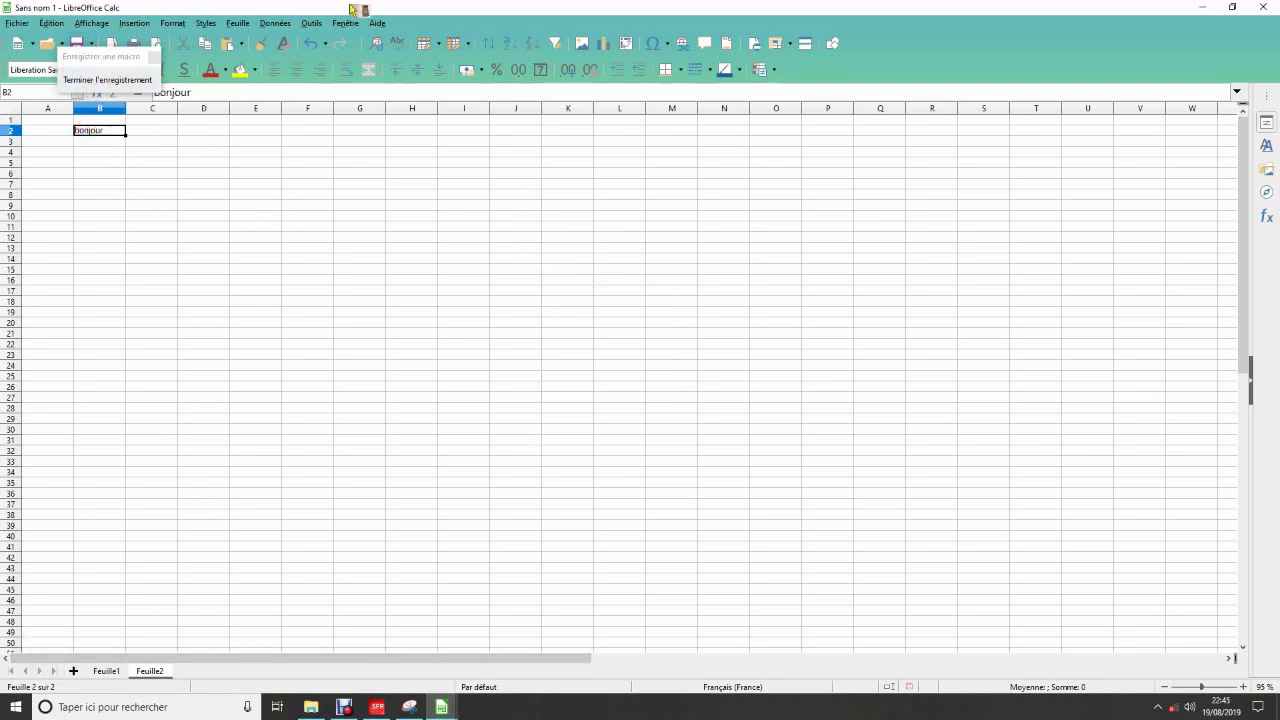
click(204, 43)
click(202, 130)
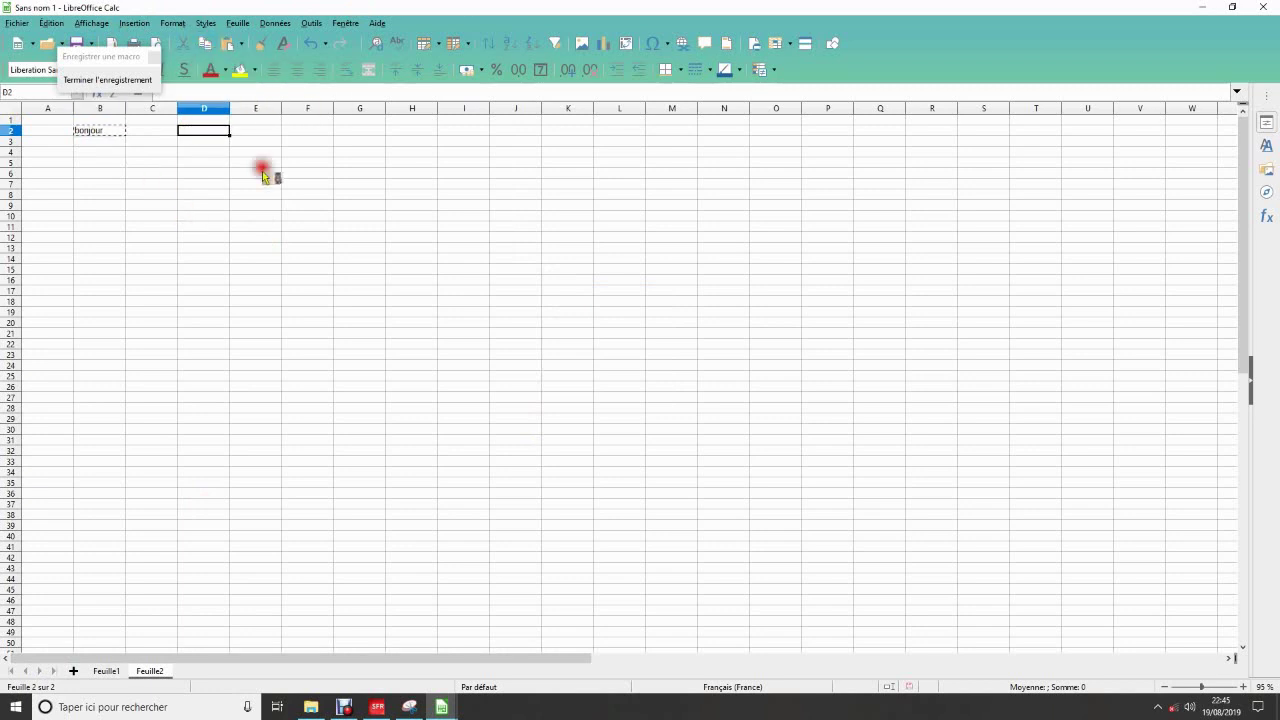
click(226, 45)
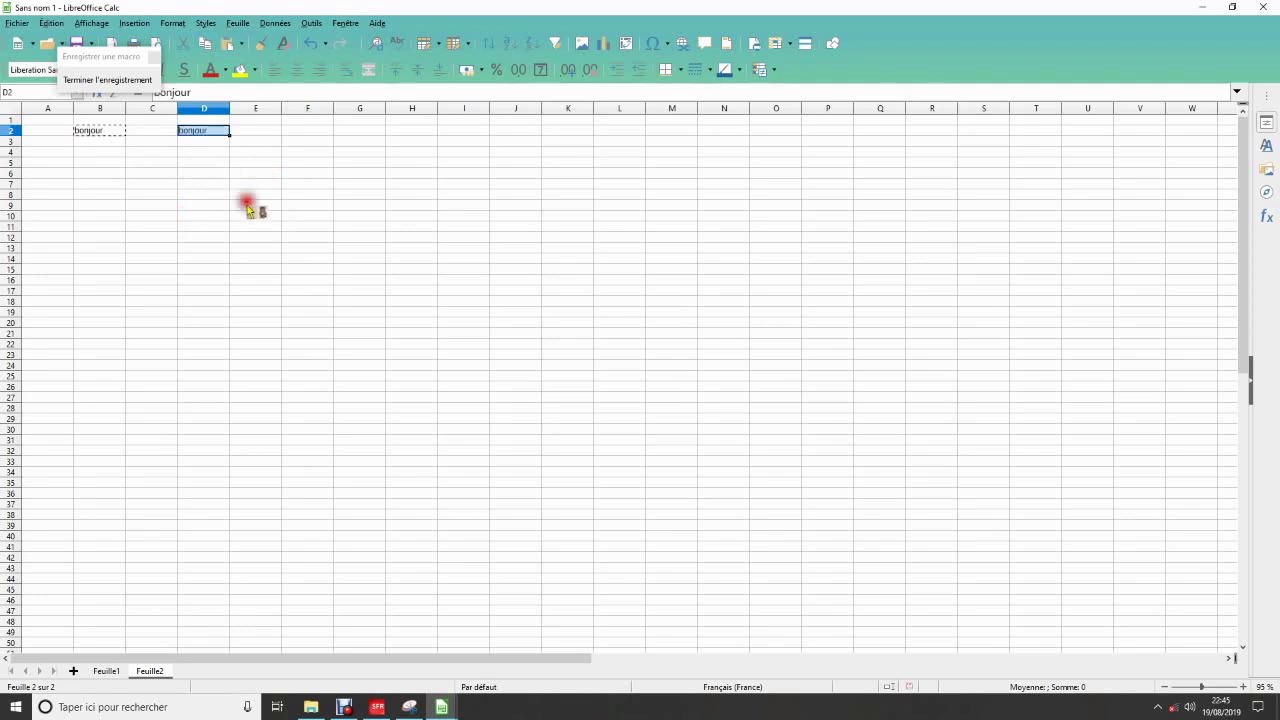
click(205, 173)
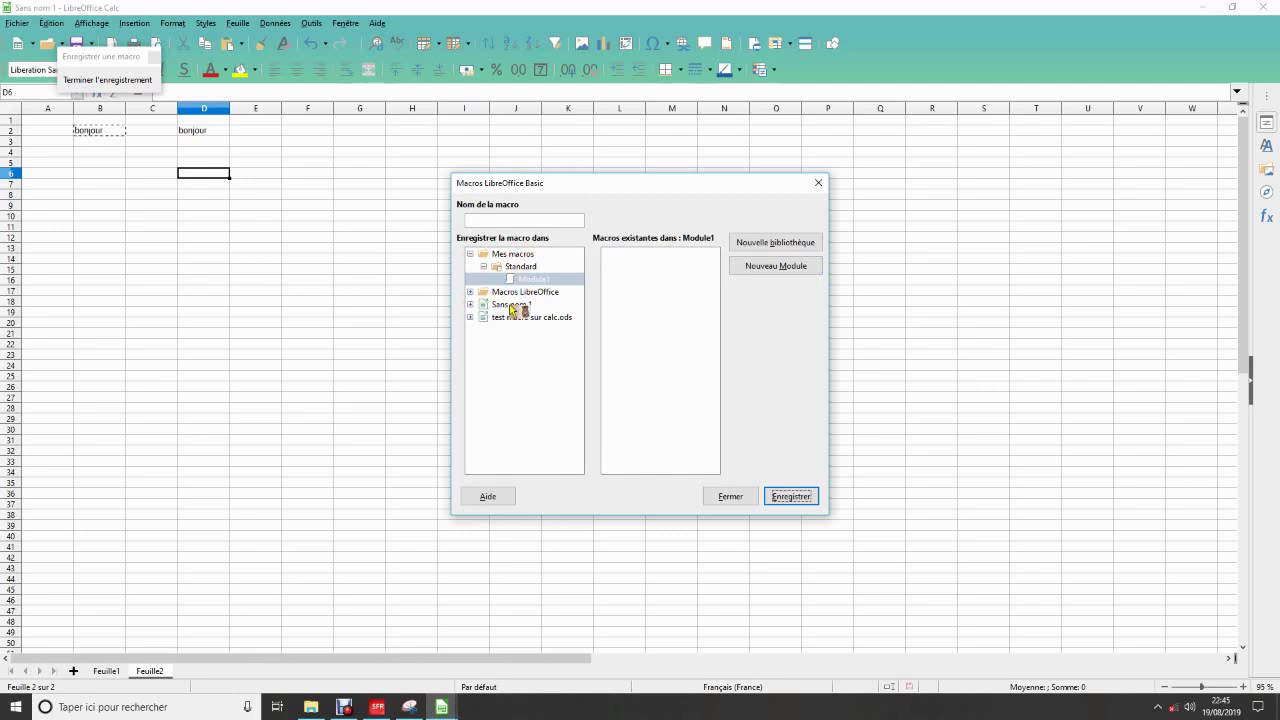
Create a new module named 'test' in the Sans nom 1 document's macros
click(535, 281)
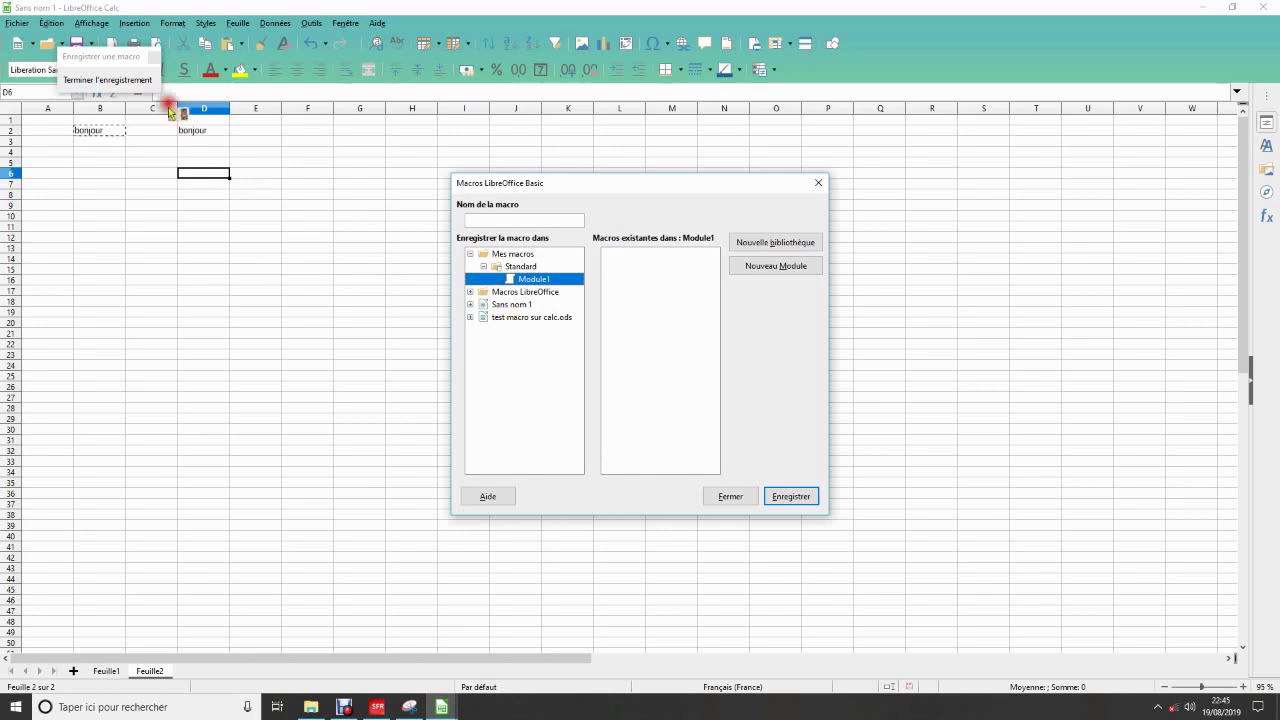
click(520, 283)
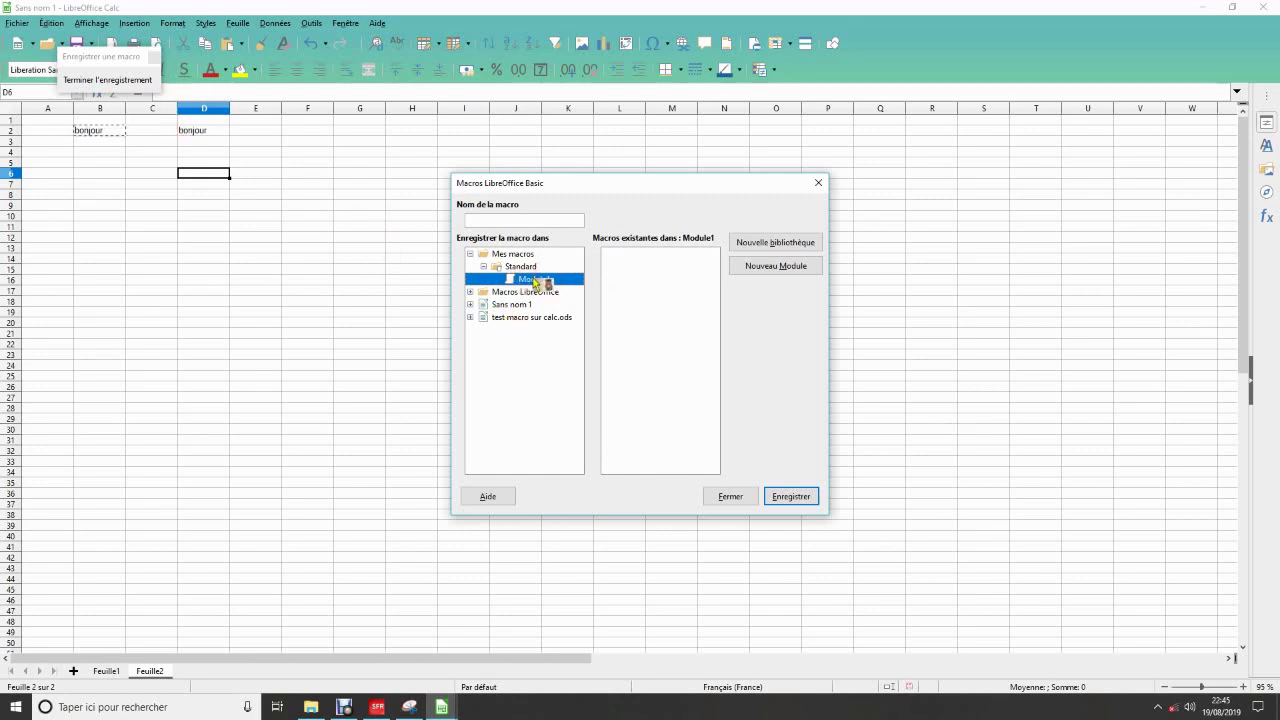
click(512, 303)
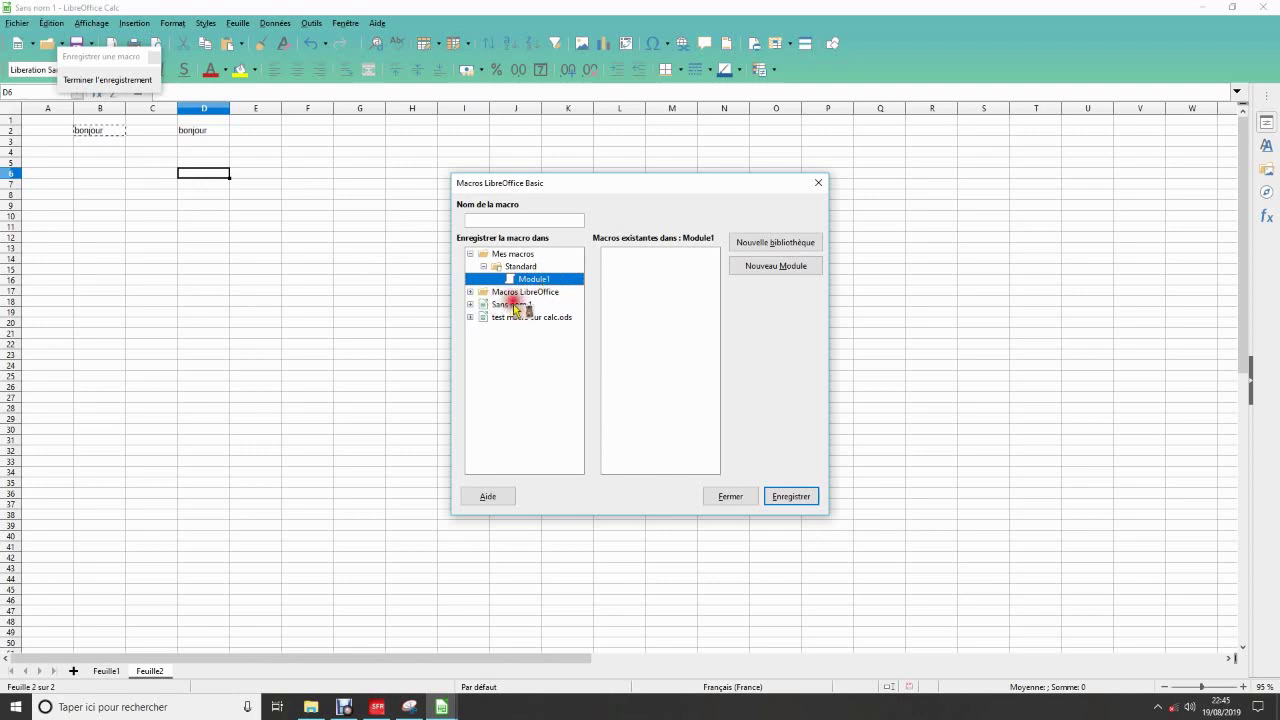
click(549, 304)
click(471, 304)
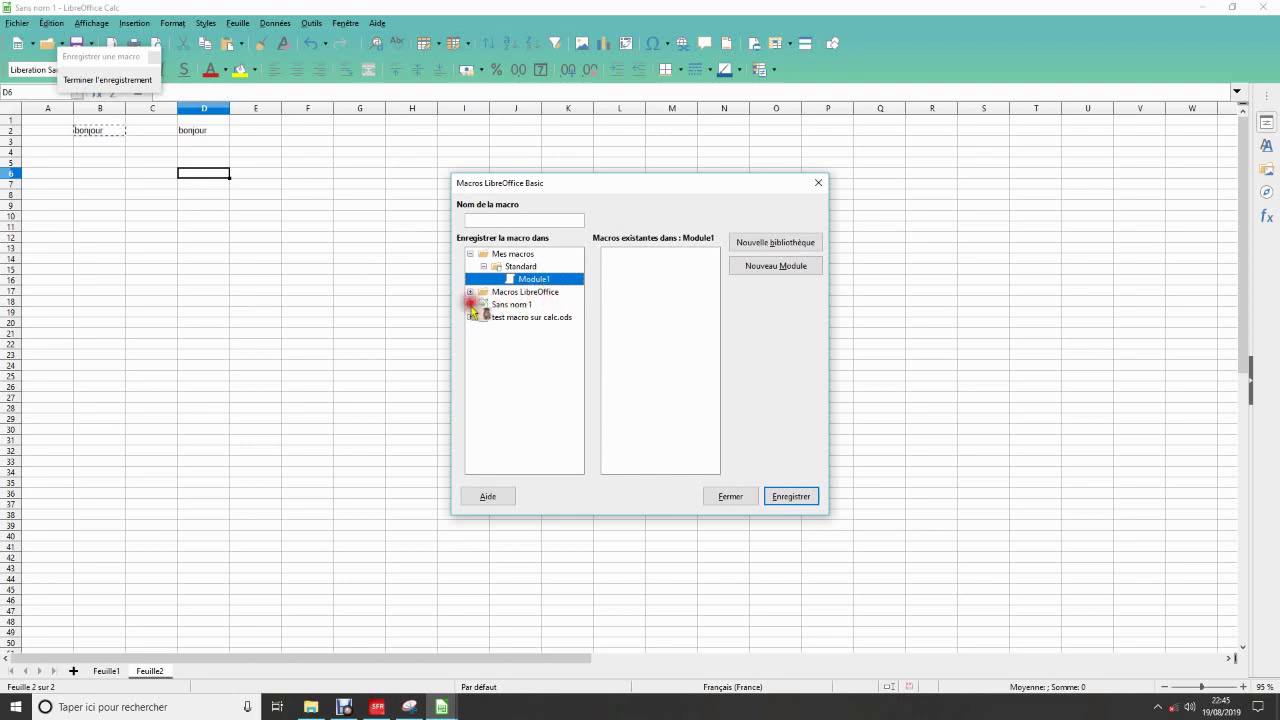
click(489, 305)
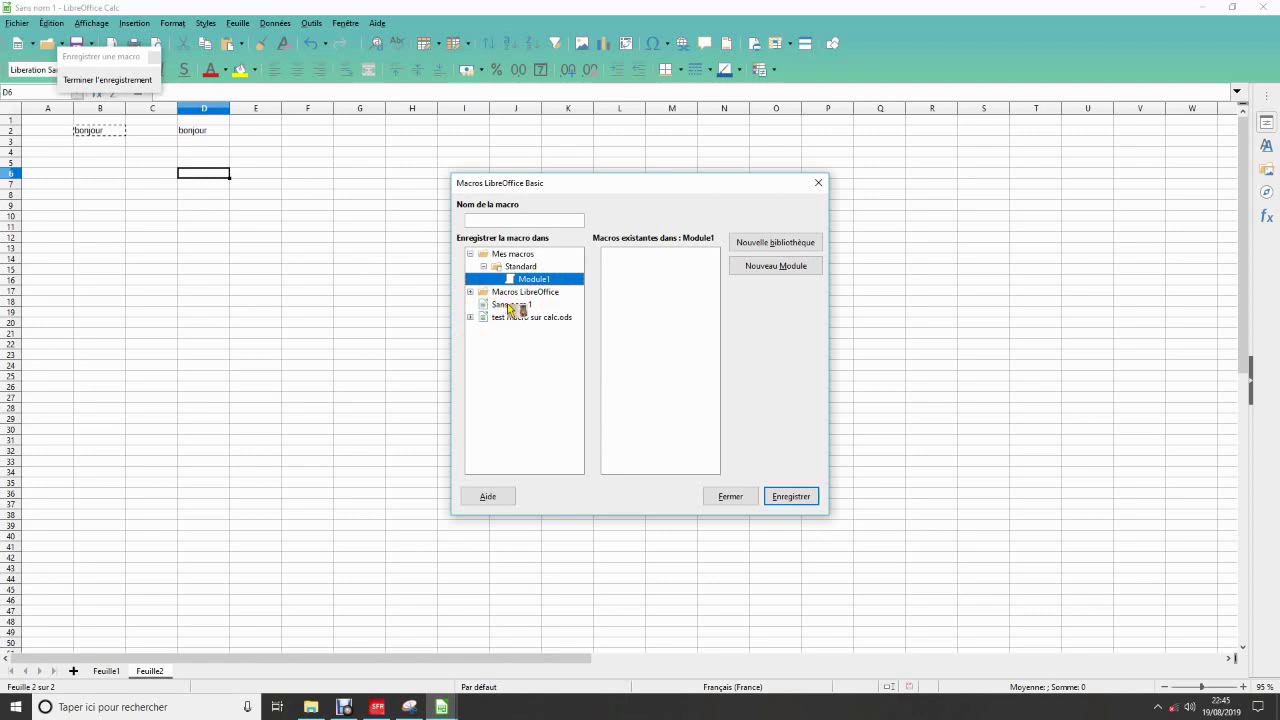
click(505, 306)
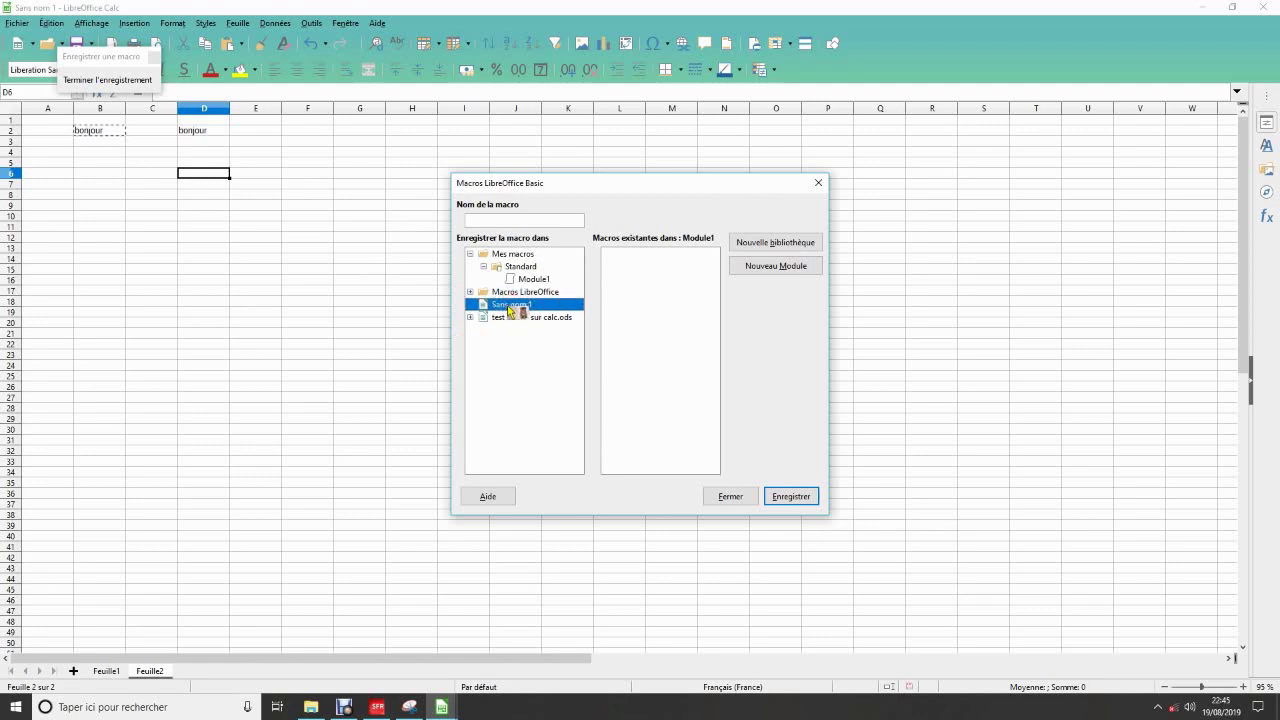
click(496, 342)
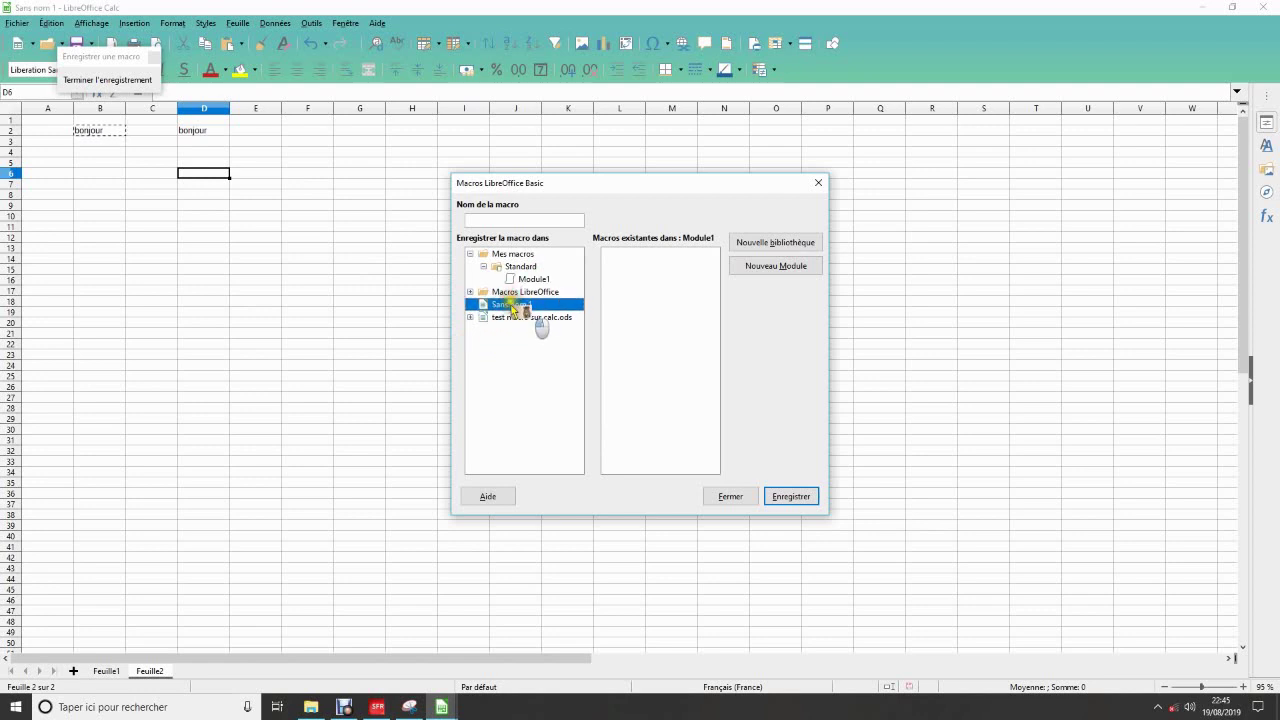
click(768, 266)
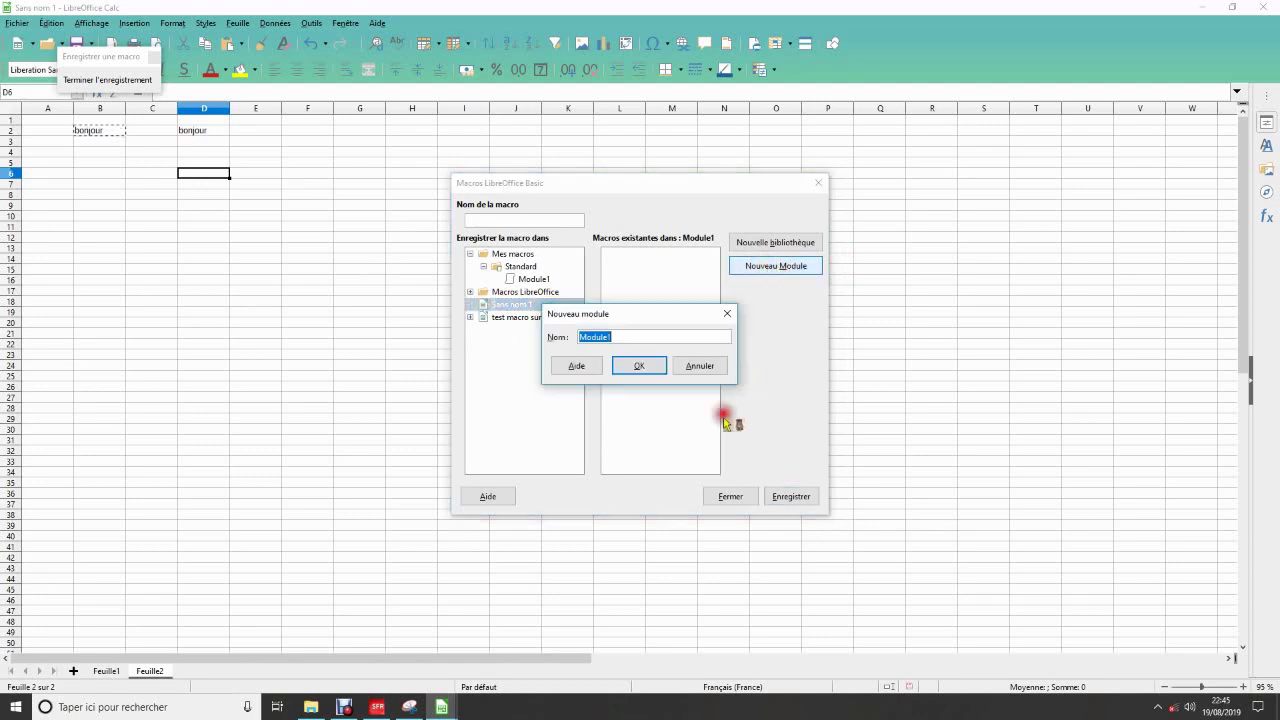
text(test)
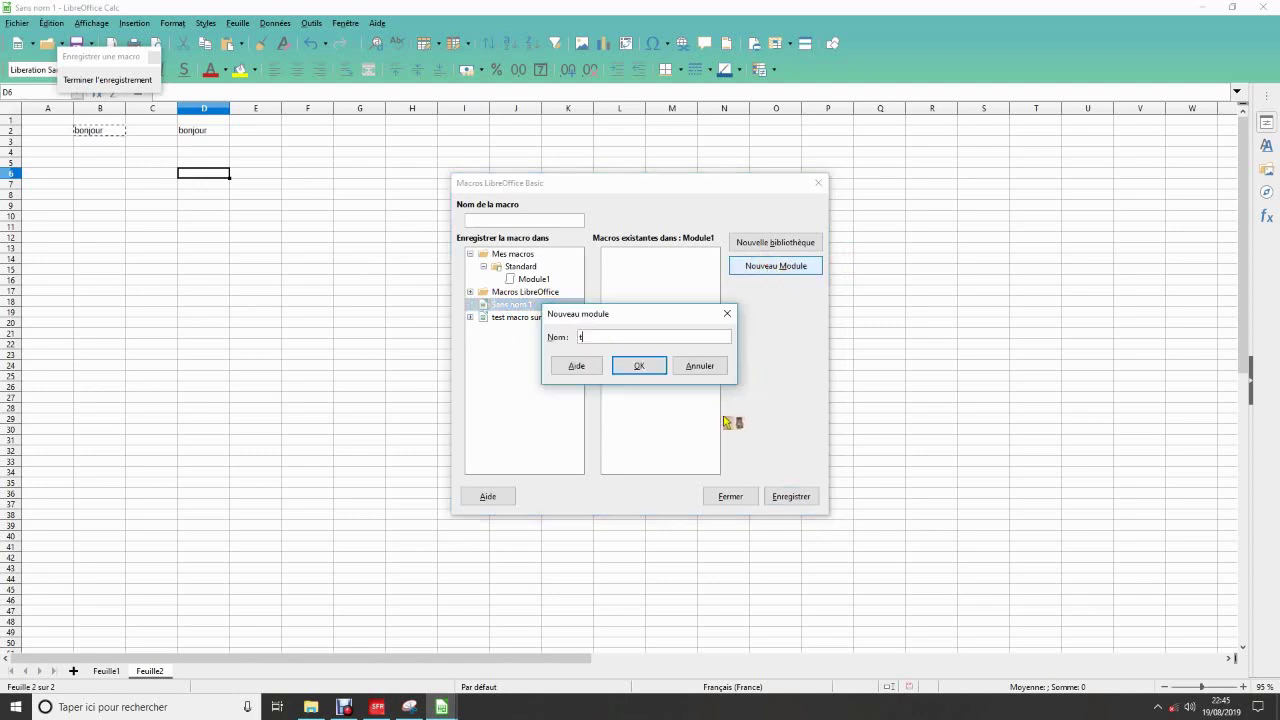
click(641, 366)
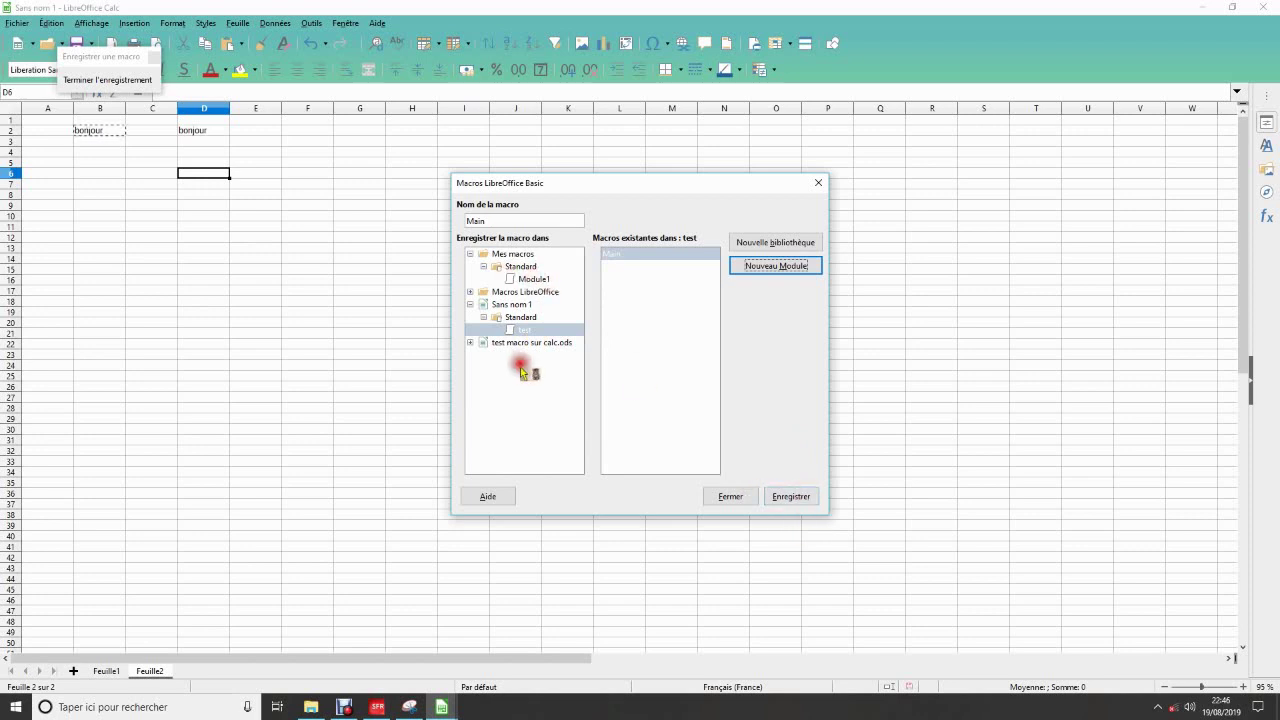
Save the recorded macro as Main in the test module, overwriting the existing Main
click(790, 498)
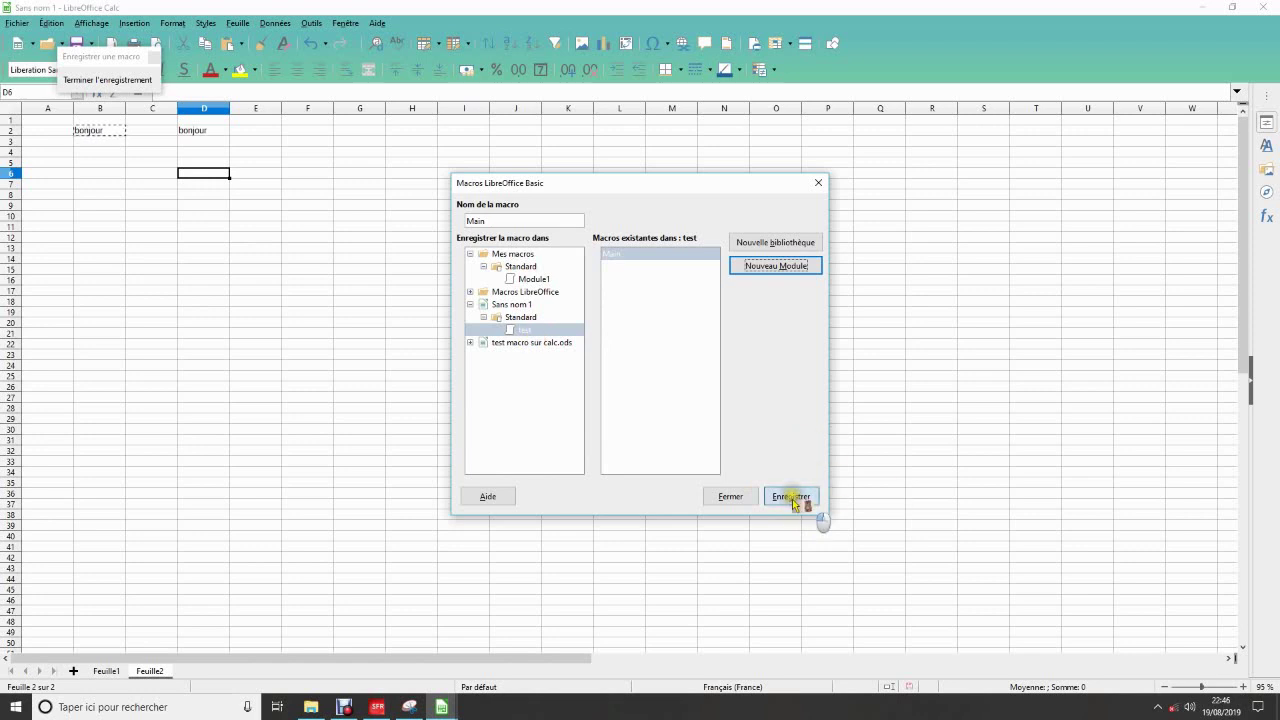
click(689, 356)
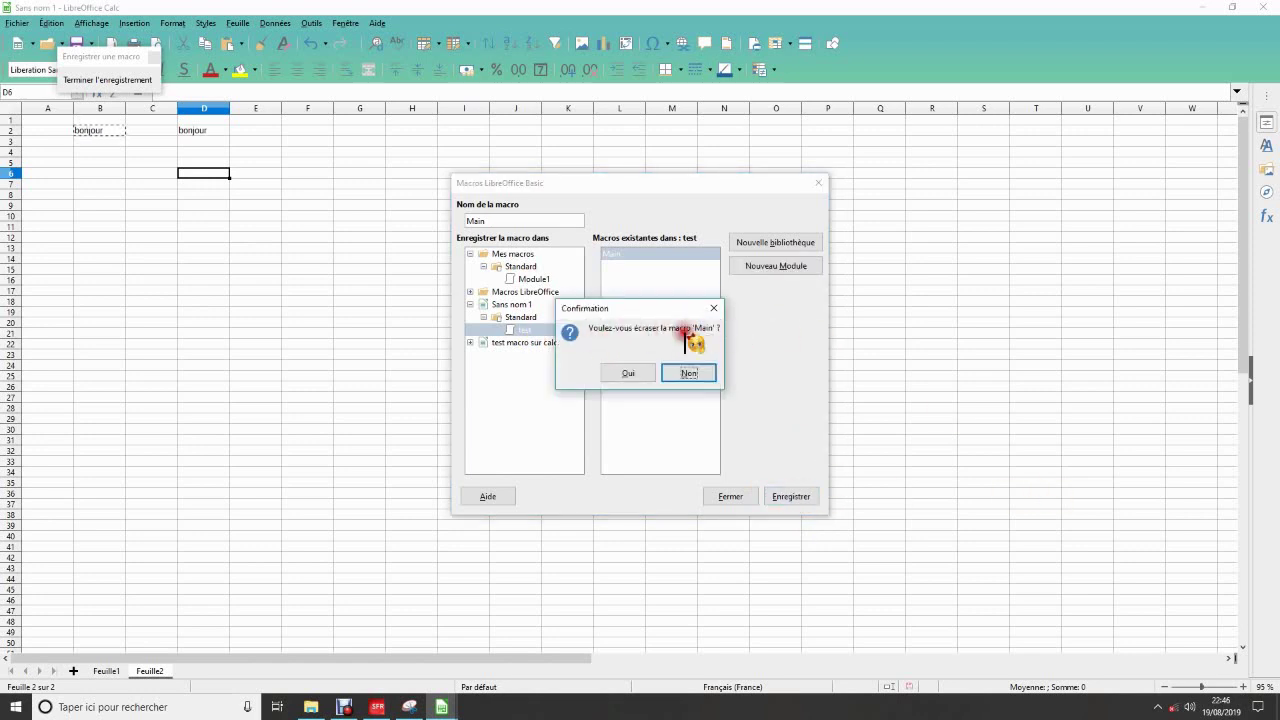
click(701, 334)
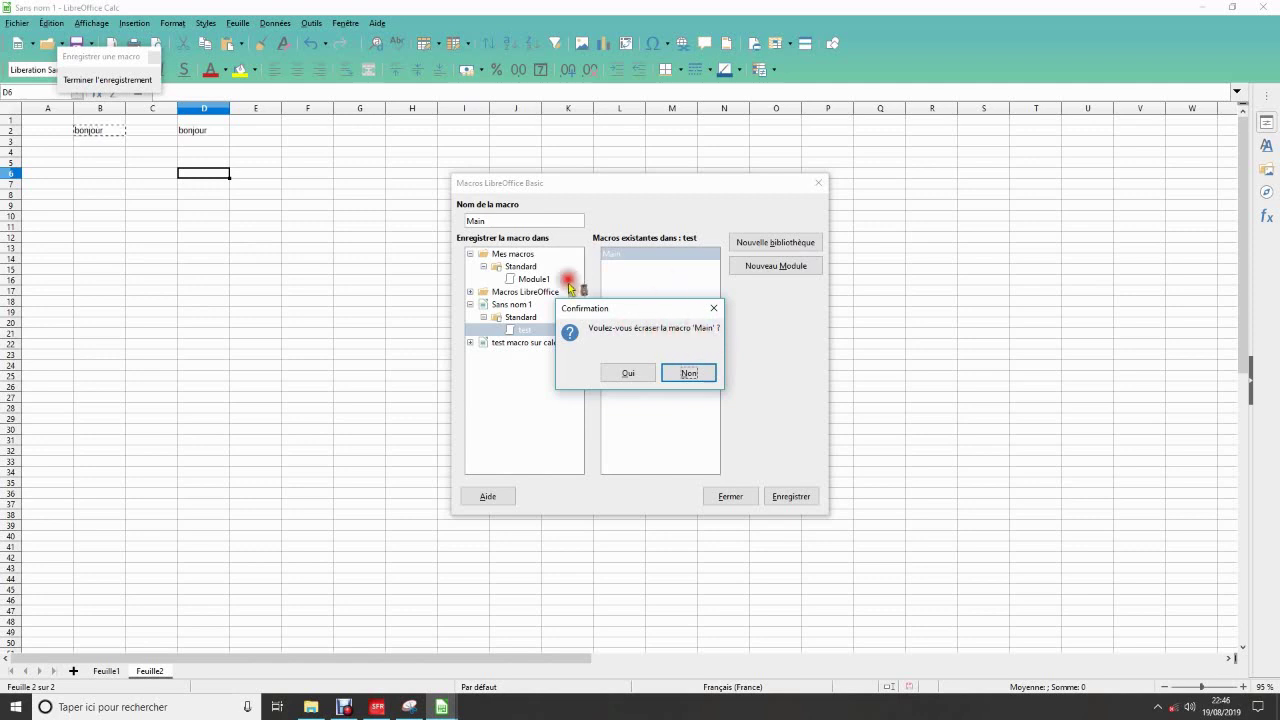
click(537, 279)
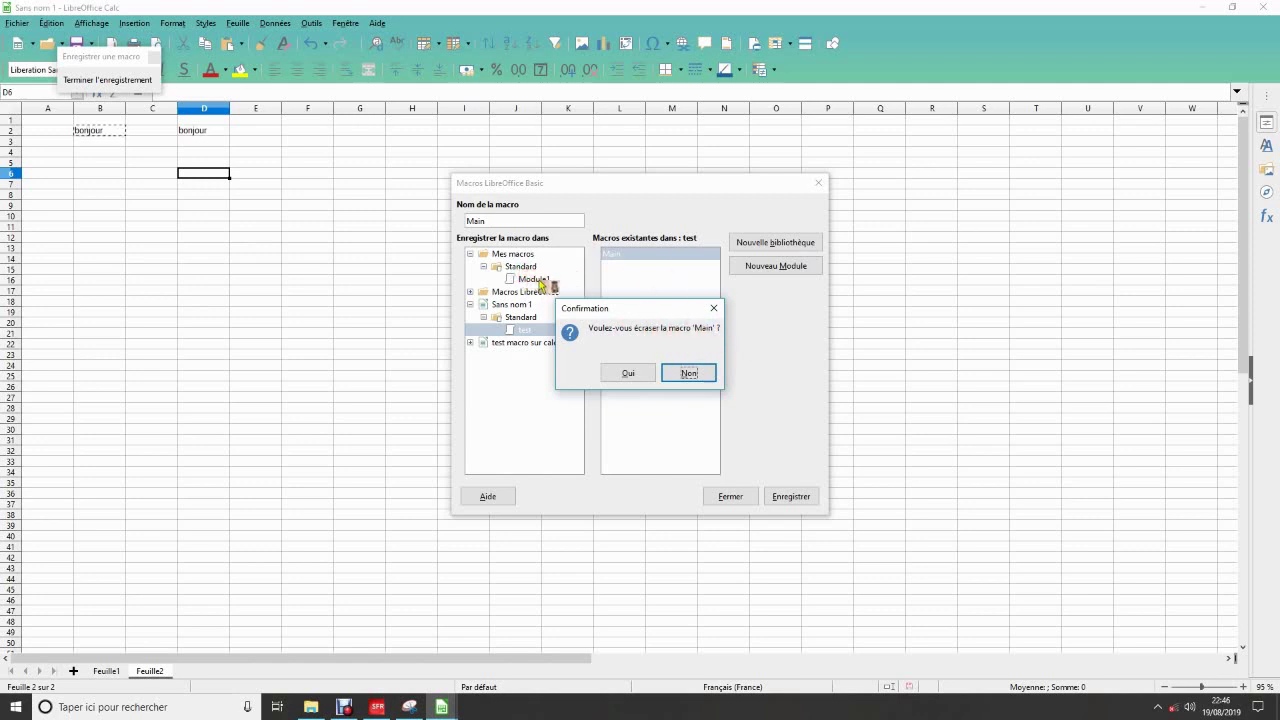
click(638, 376)
click(640, 376)
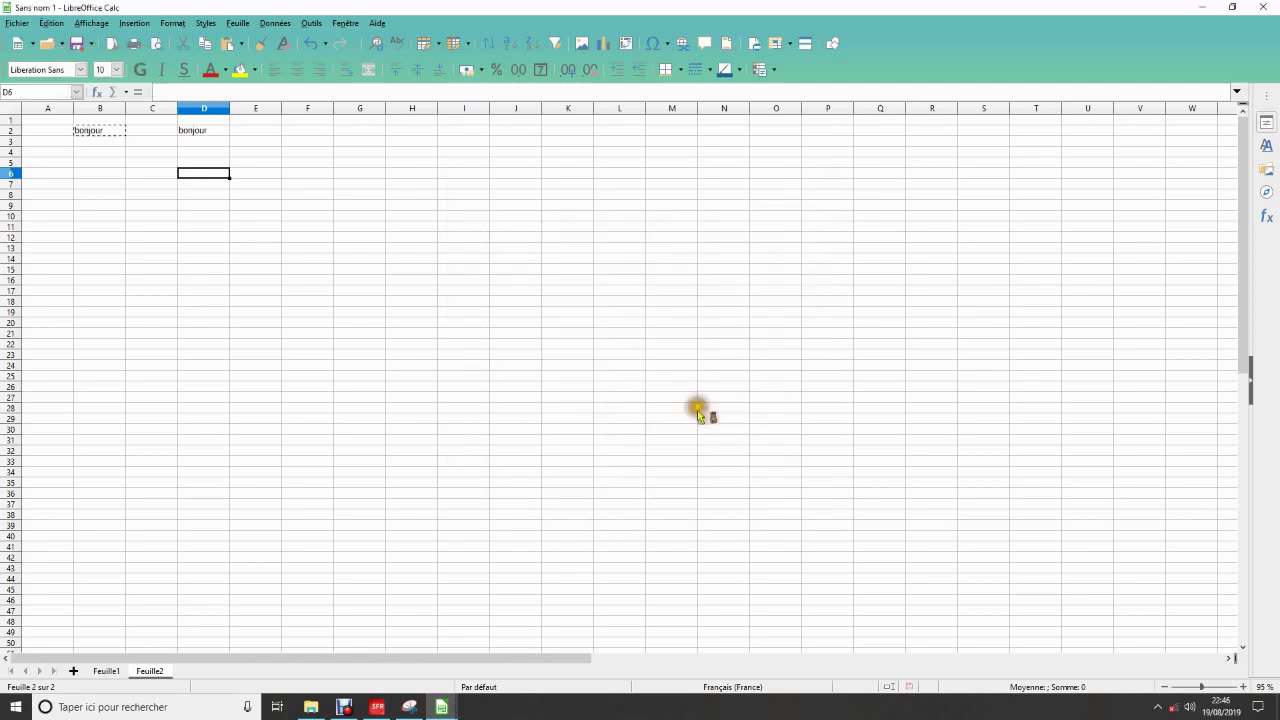
click(360, 270)
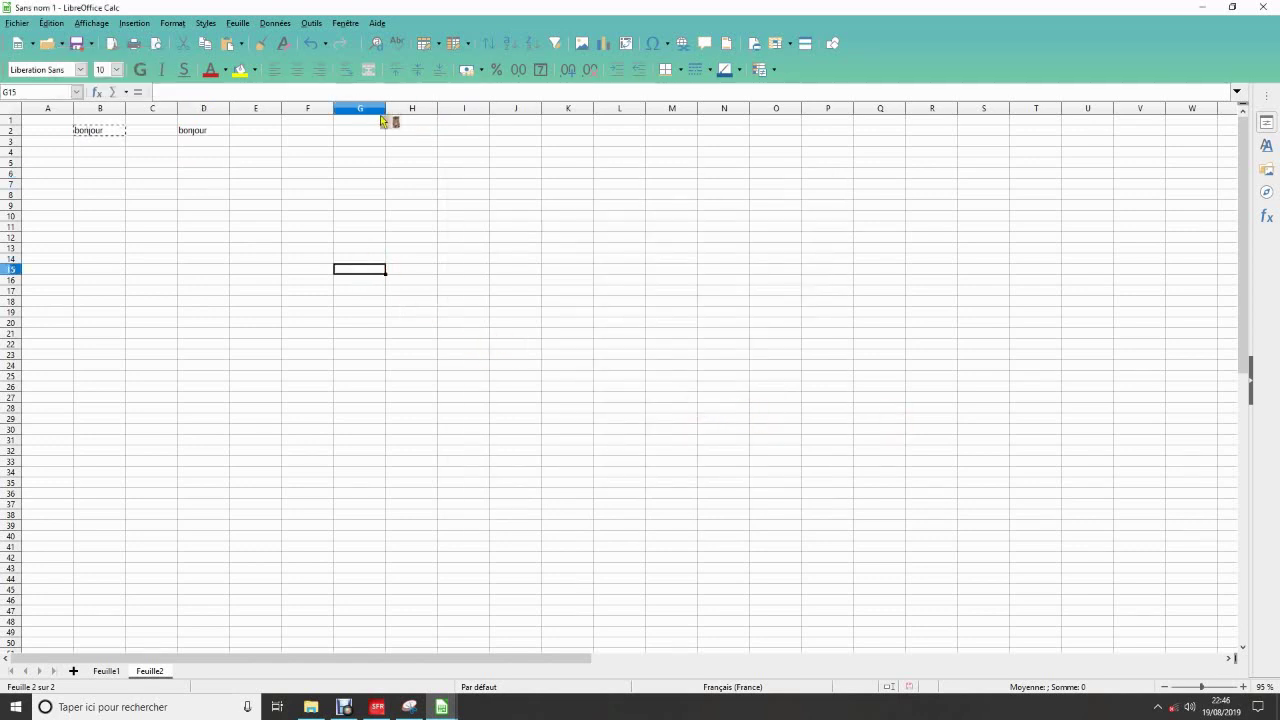
click(310, 23)
Open the Basic IDE and display the recorded Main macro in Sans nom 1 > Standard > test
click(310, 23)
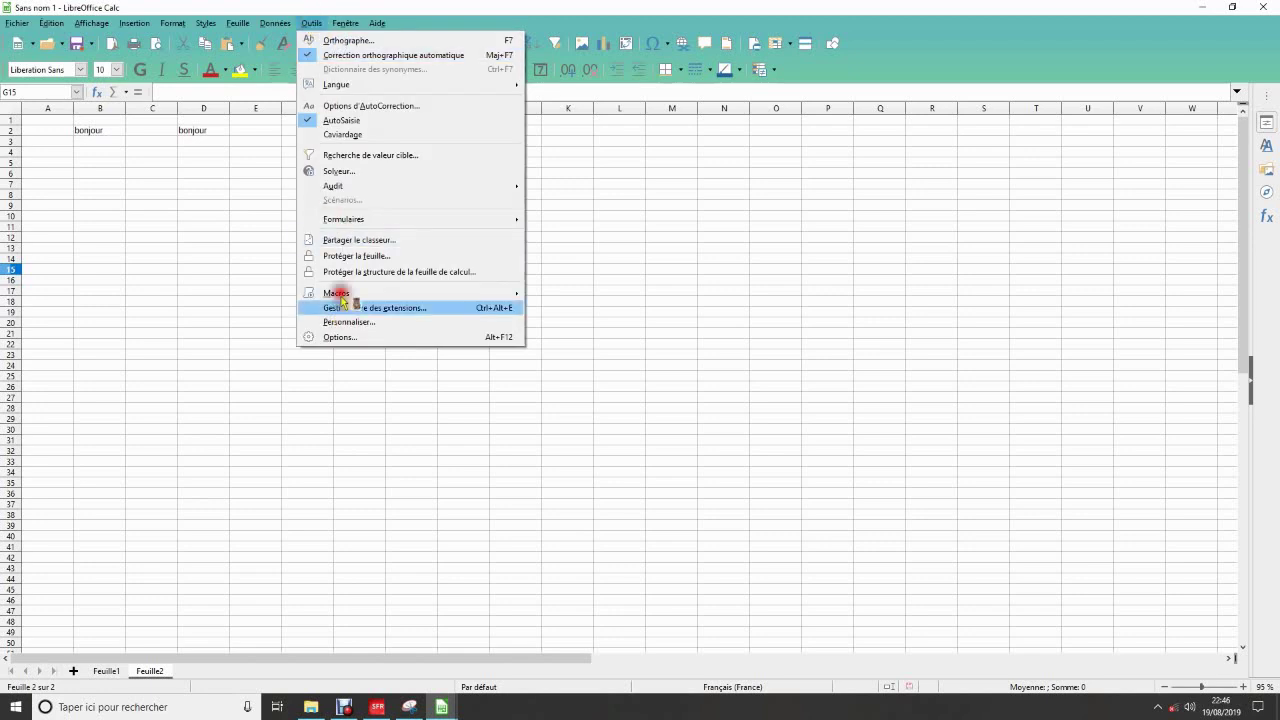
mouse_move(349, 297)
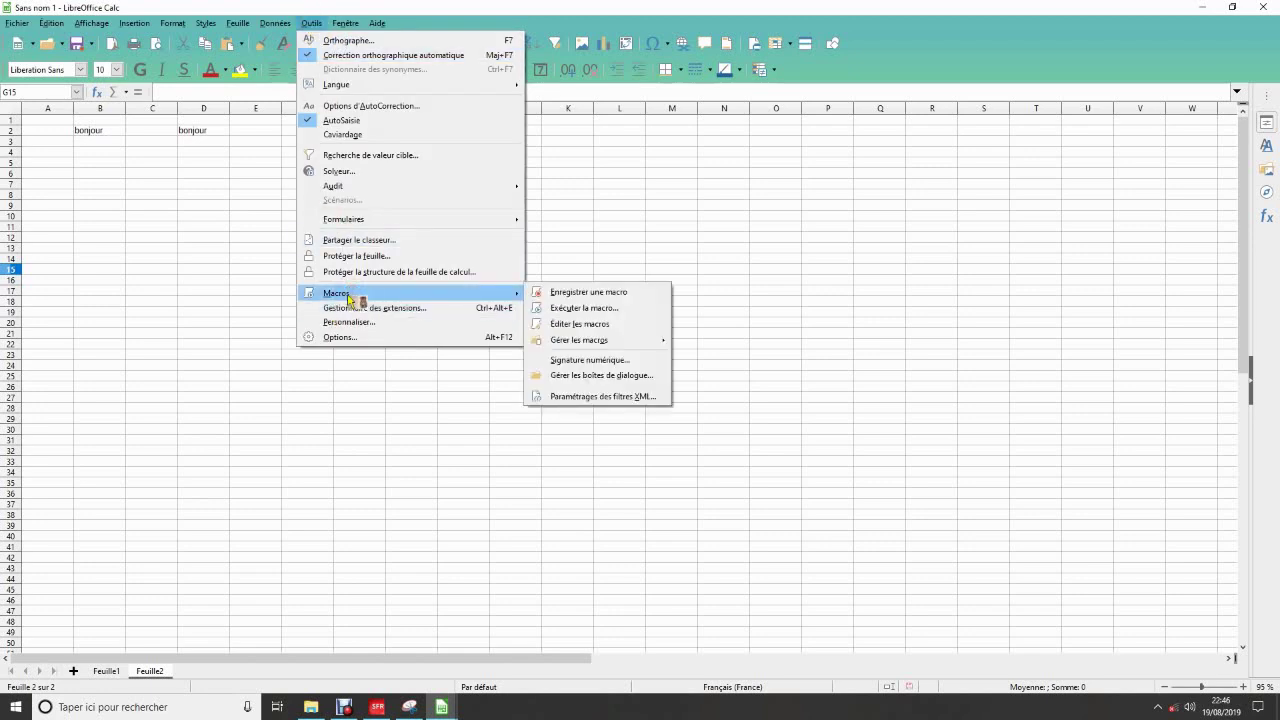
click(595, 325)
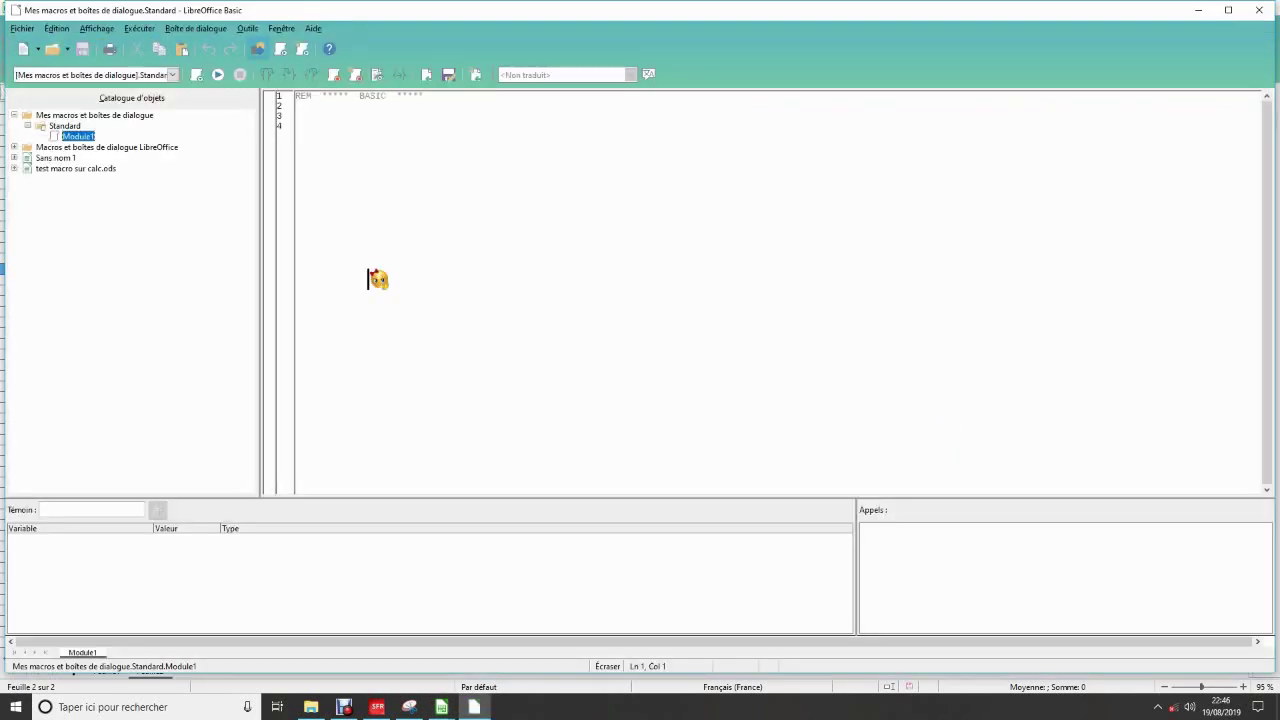
click(50, 159)
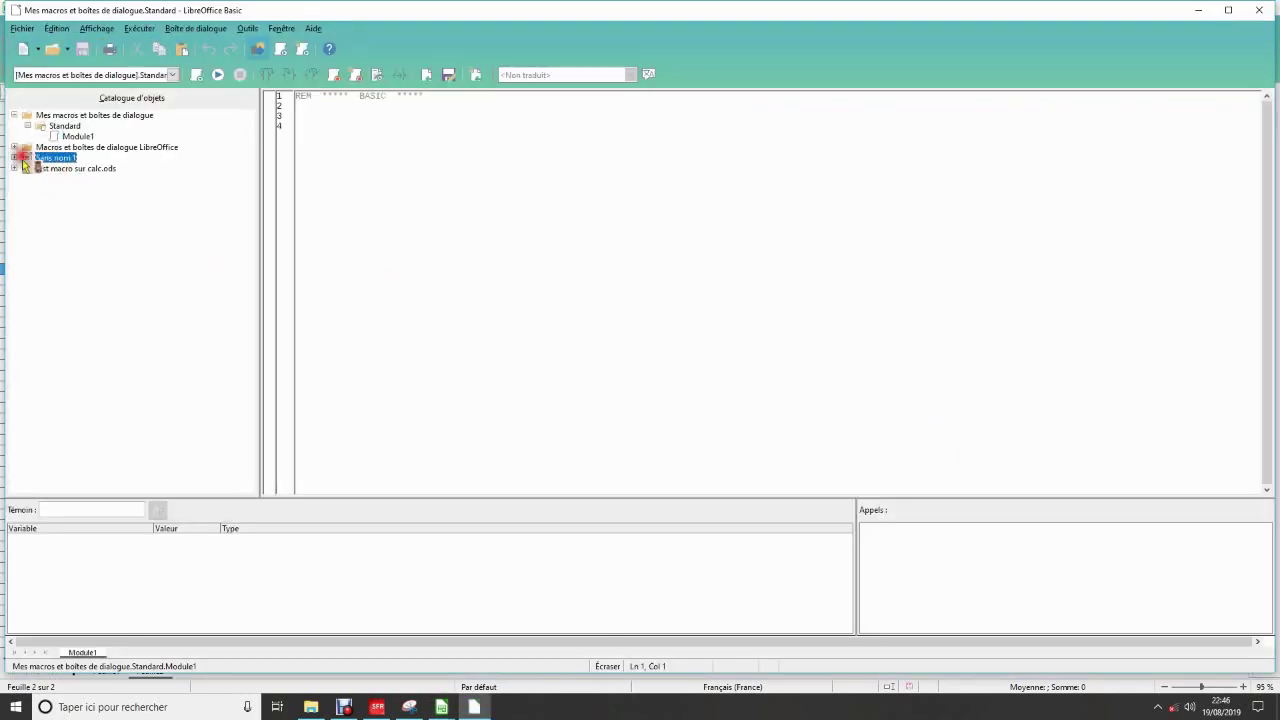
click(15, 158)
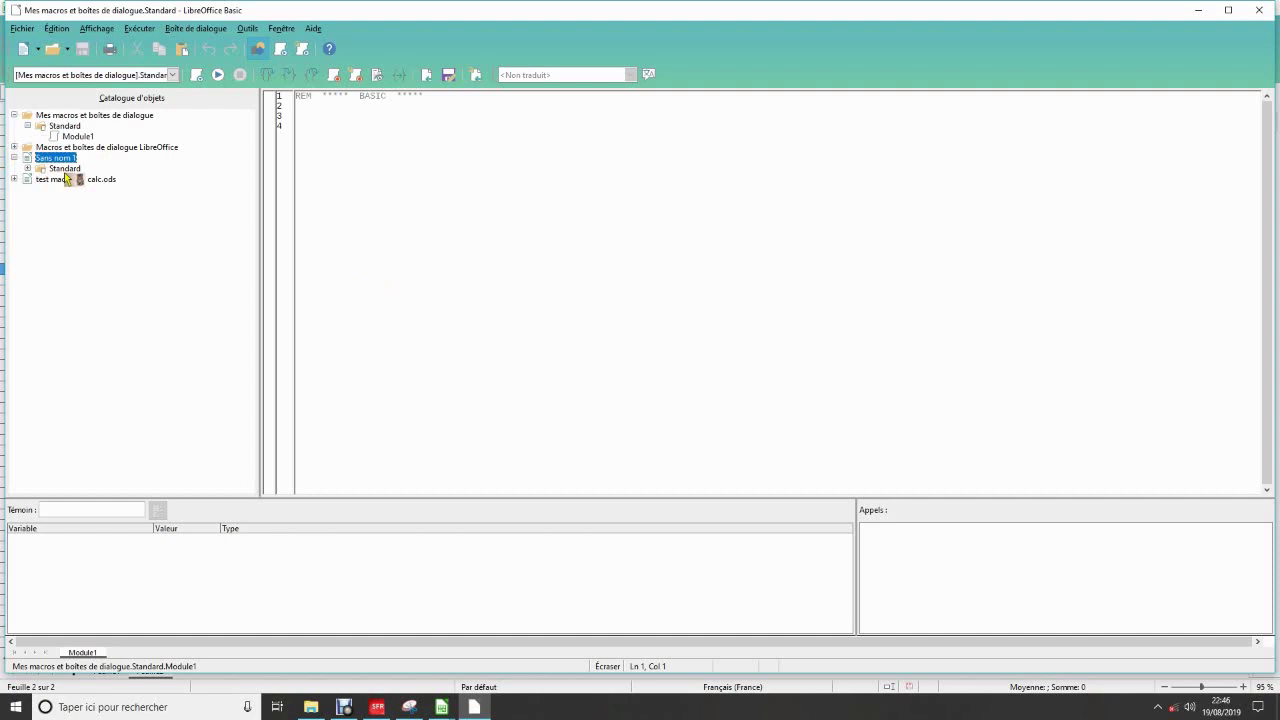
click(27, 168)
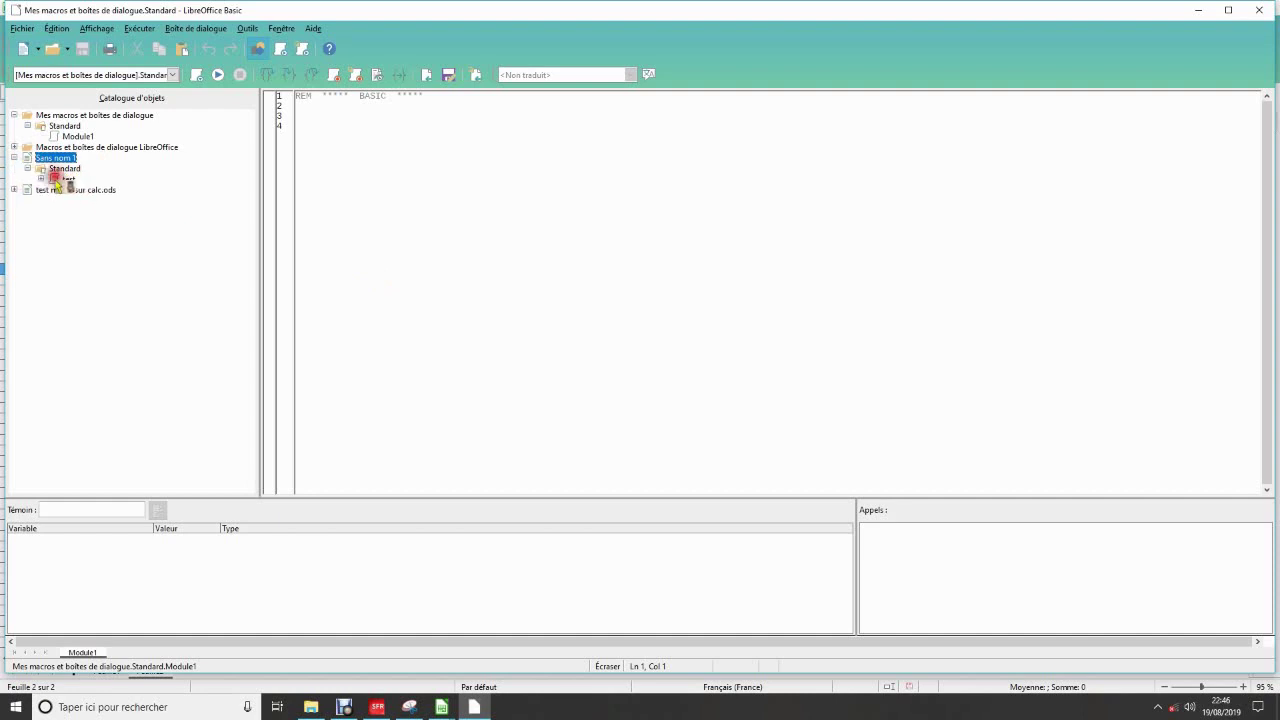
drag(57, 182, 65, 184)
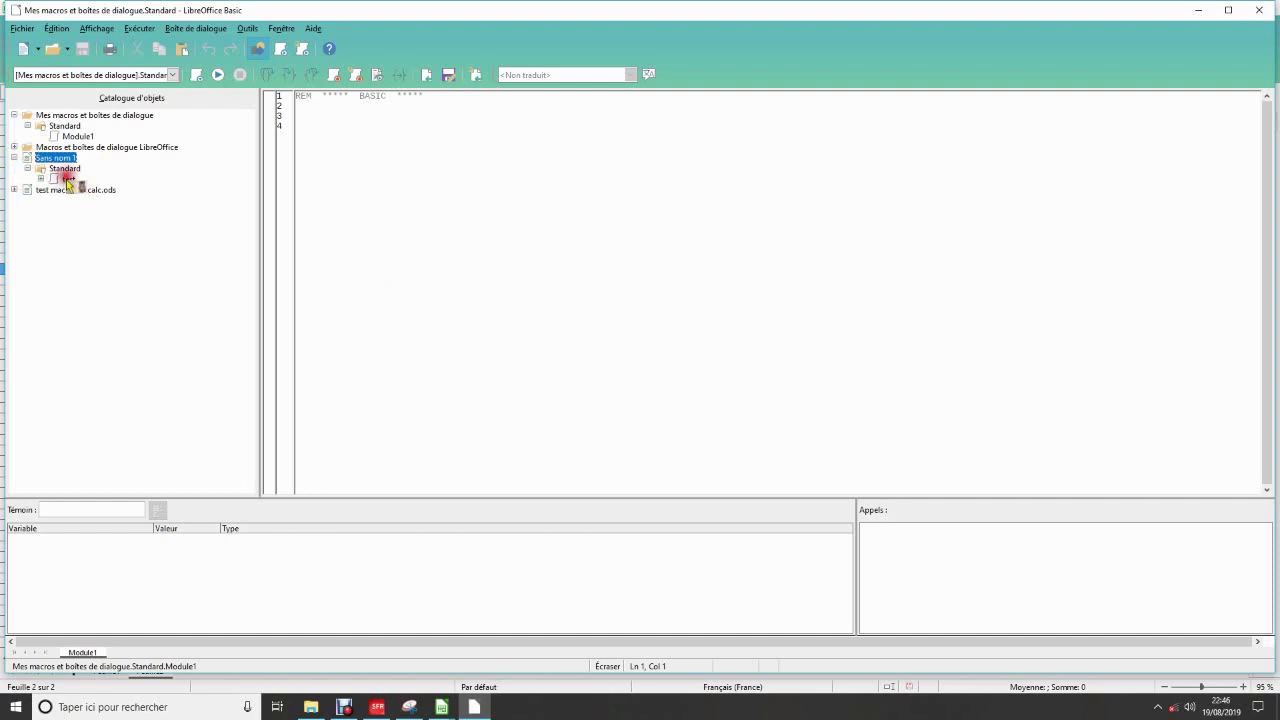
drag(65, 184, 88, 198)
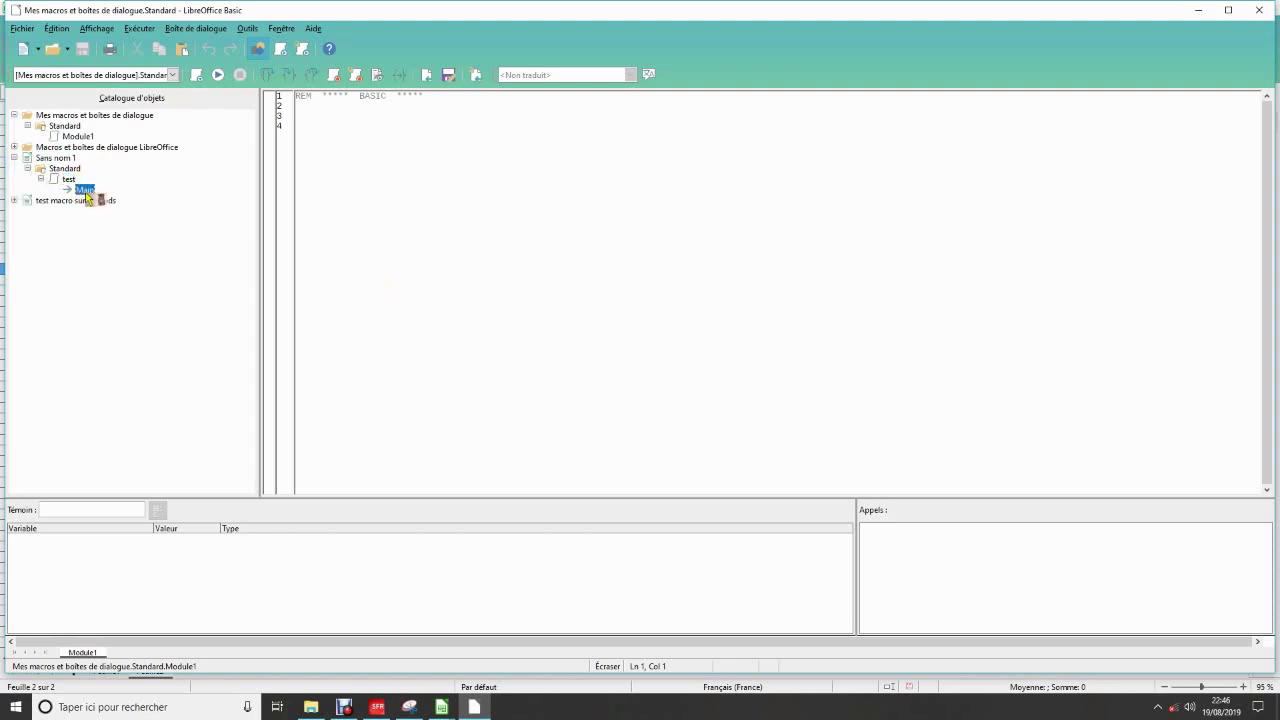
drag(88, 198, 89, 194)
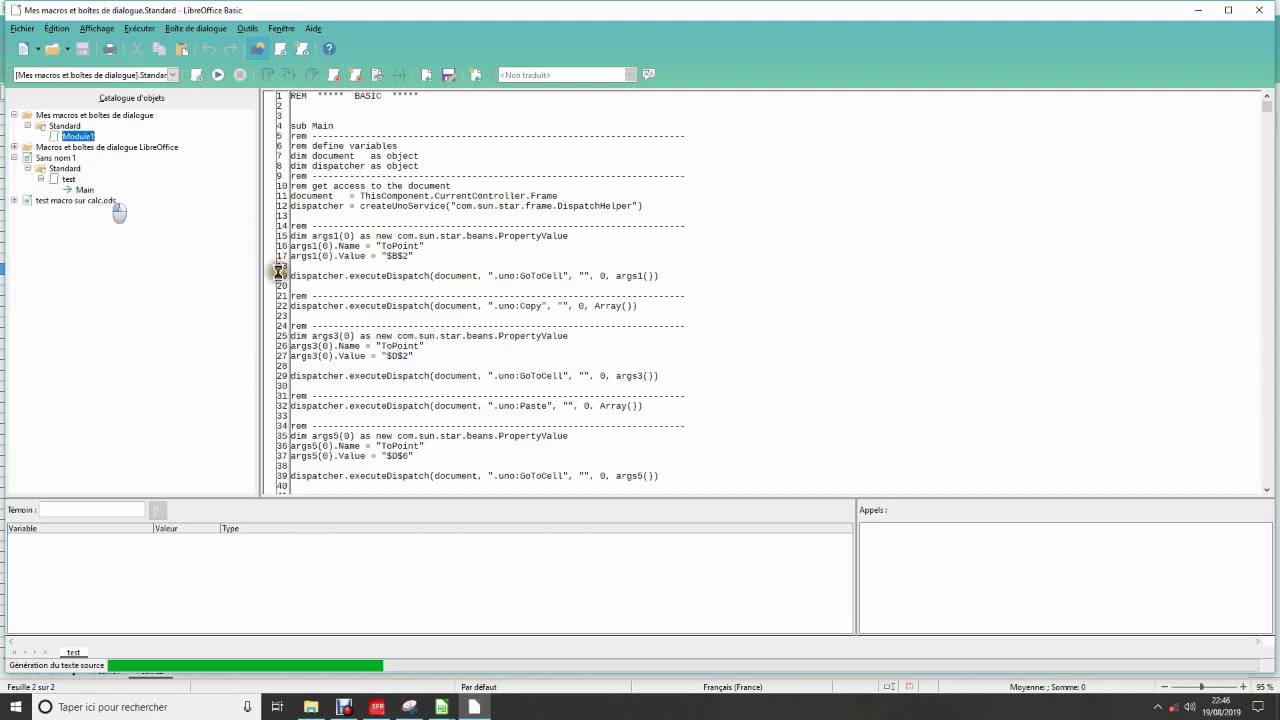
Rename the recorded macro from Main to lapin
click(341, 116)
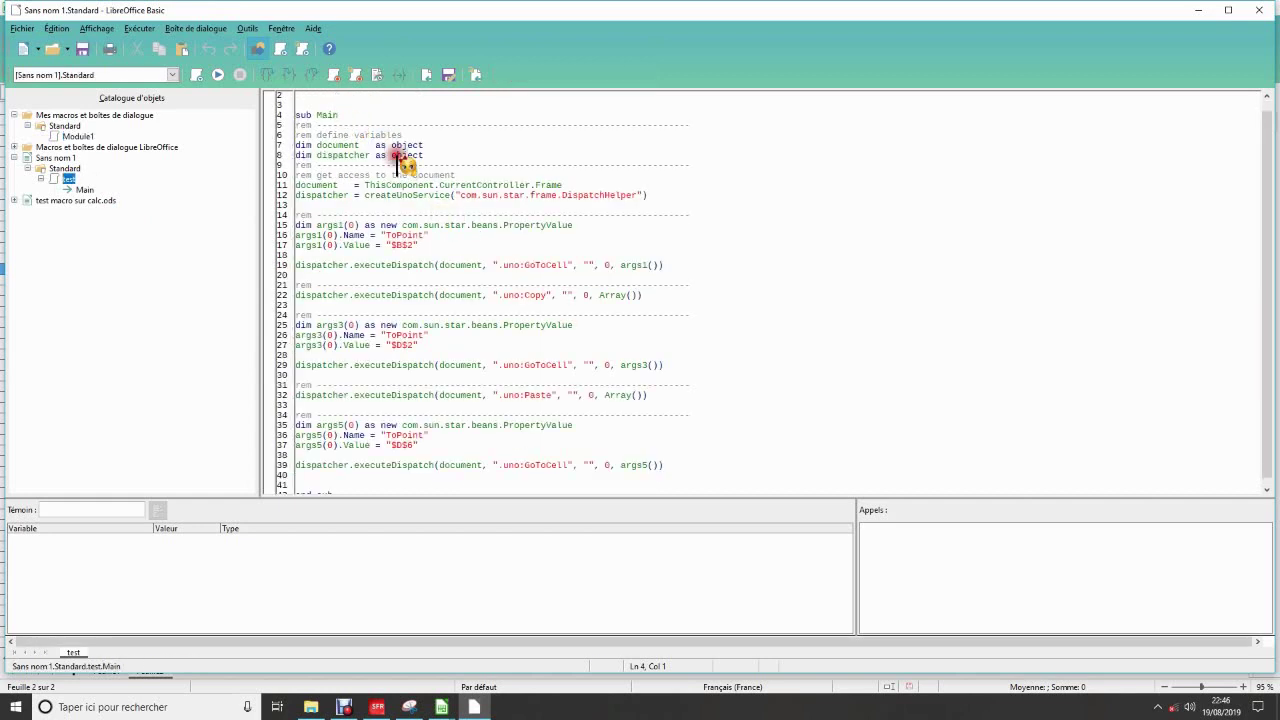
scroll(386, 206, up, 1)
scroll(422, 206, down, 1)
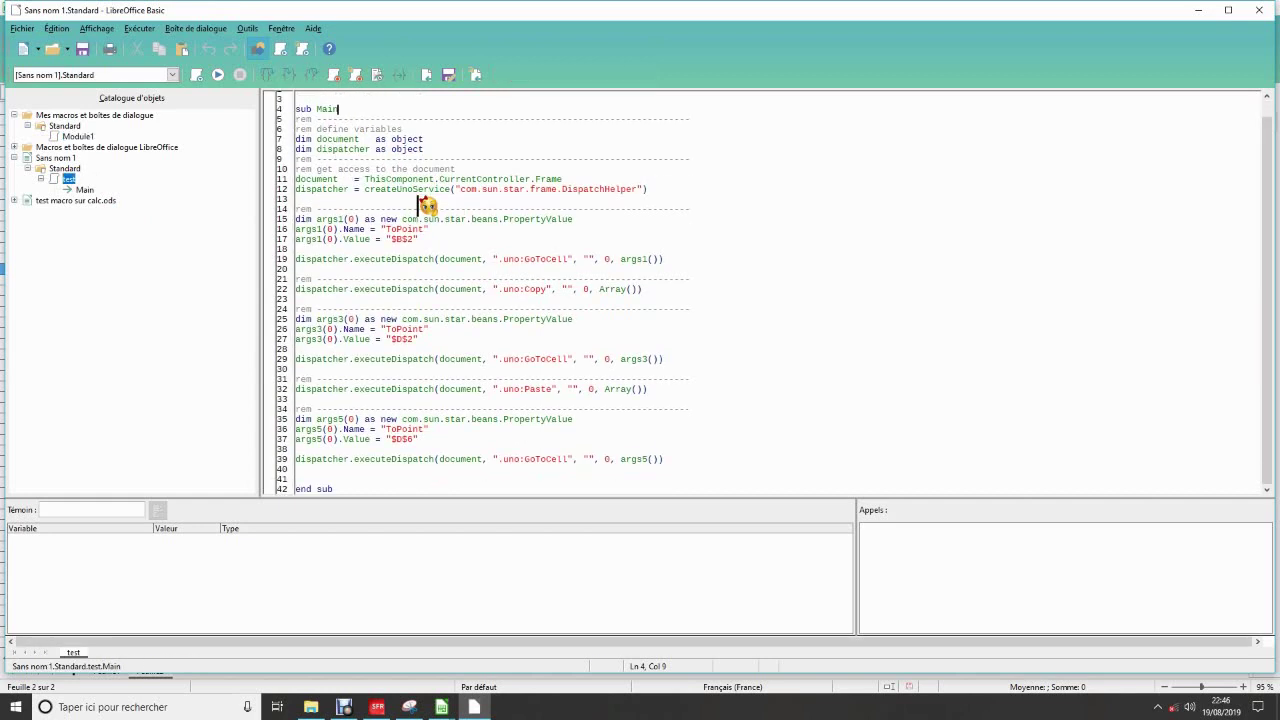
scroll(420, 205, up, 1)
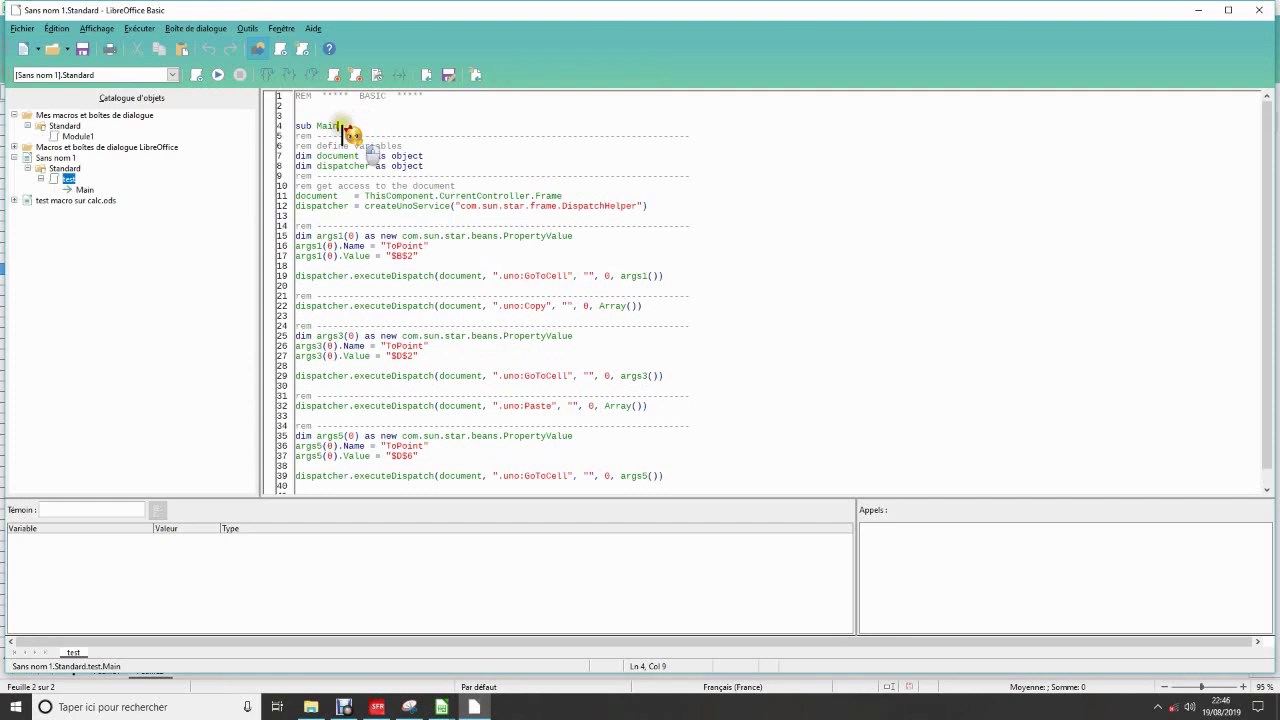
double_click(327, 126)
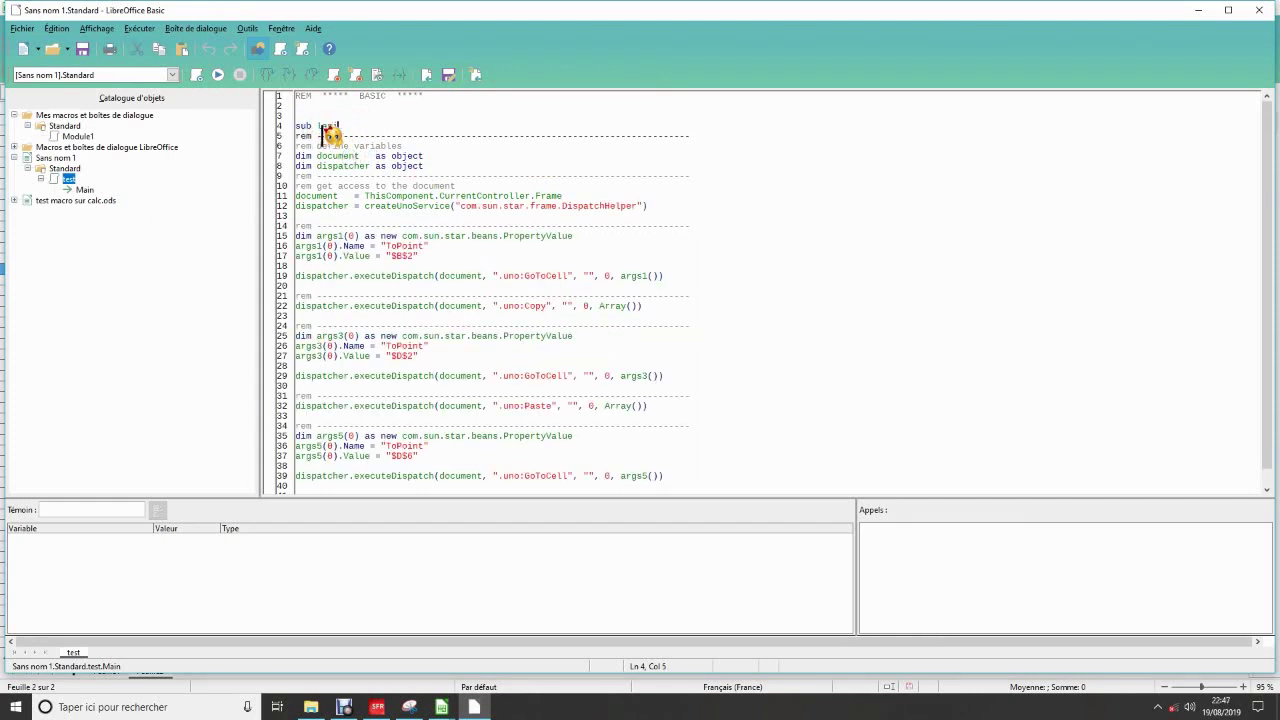
drag(430, 186, 428, 197)
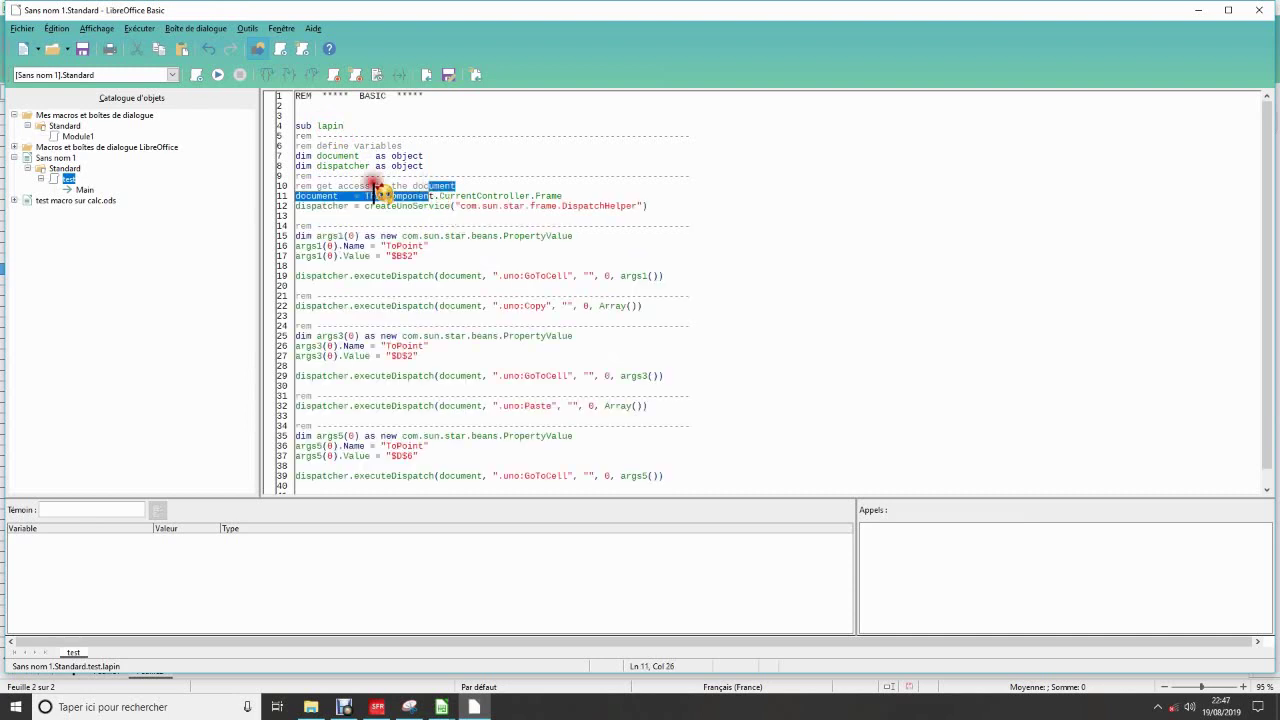
Refresh the Sans nom 1 tree to show lapin under test, then drag test toward test macro sur calc.ods
double_click(34, 160)
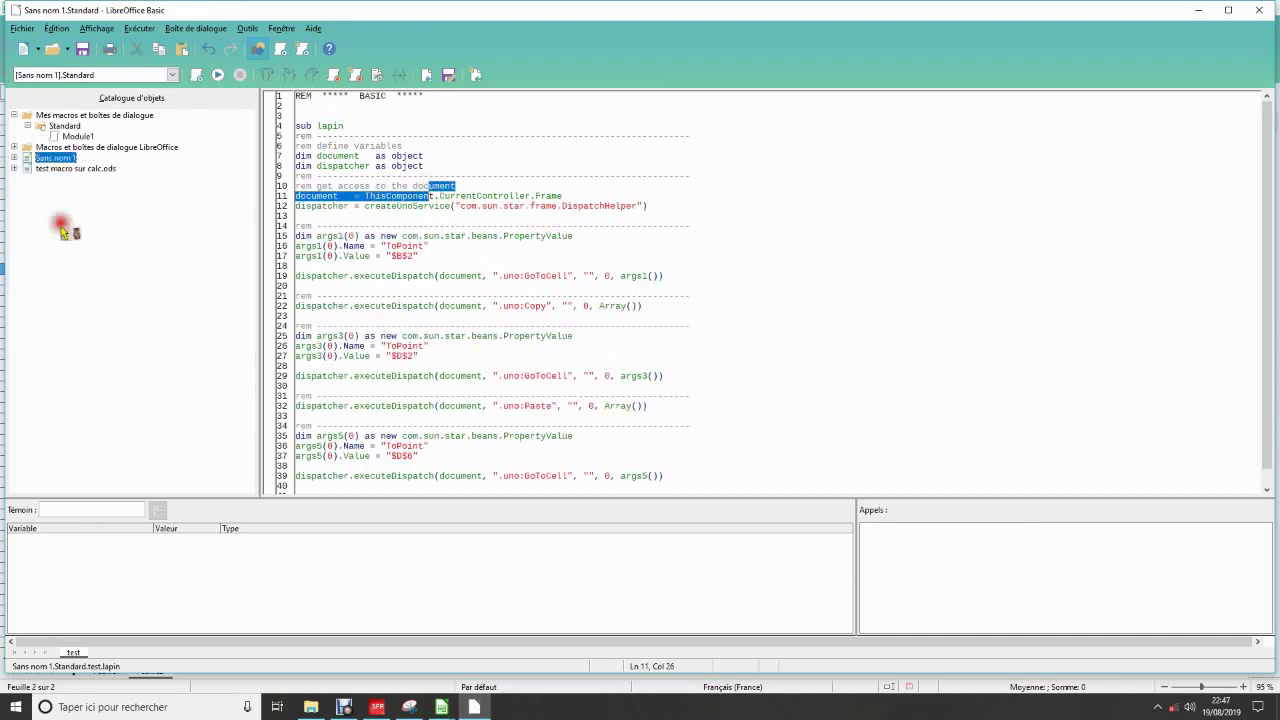
click(15, 158)
click(64, 168)
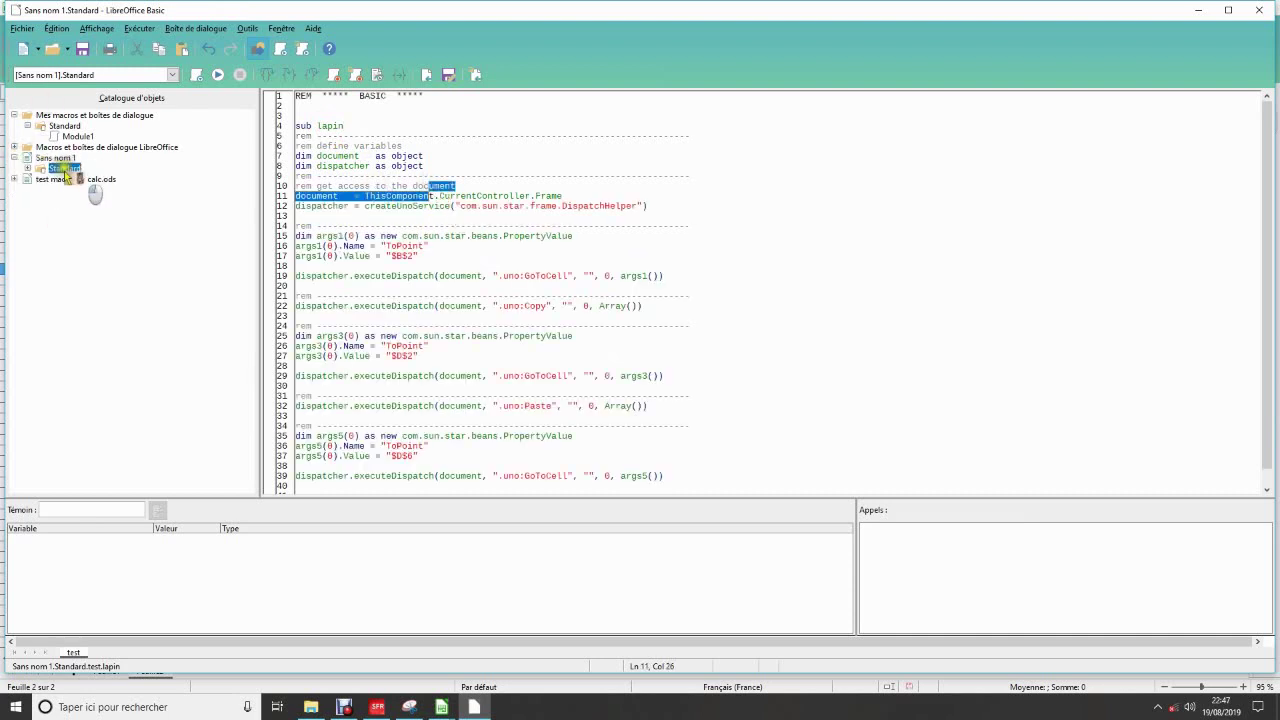
double_click(64, 169)
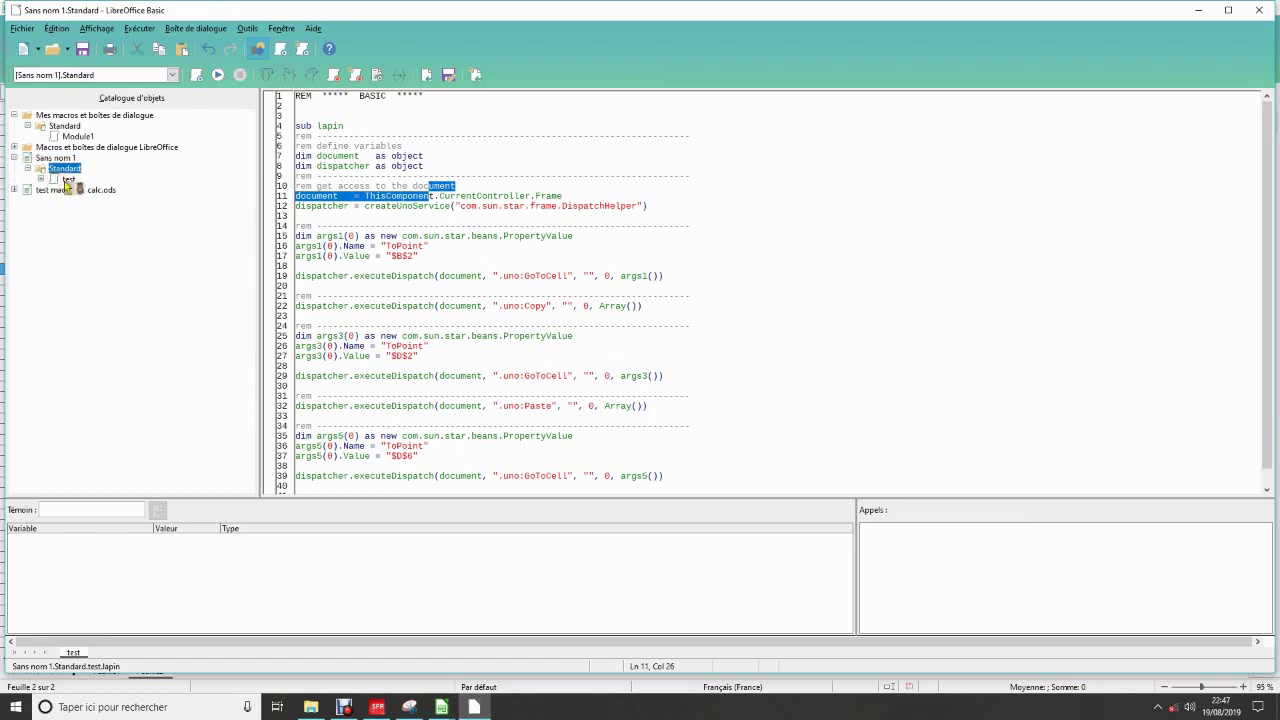
double_click(68, 179)
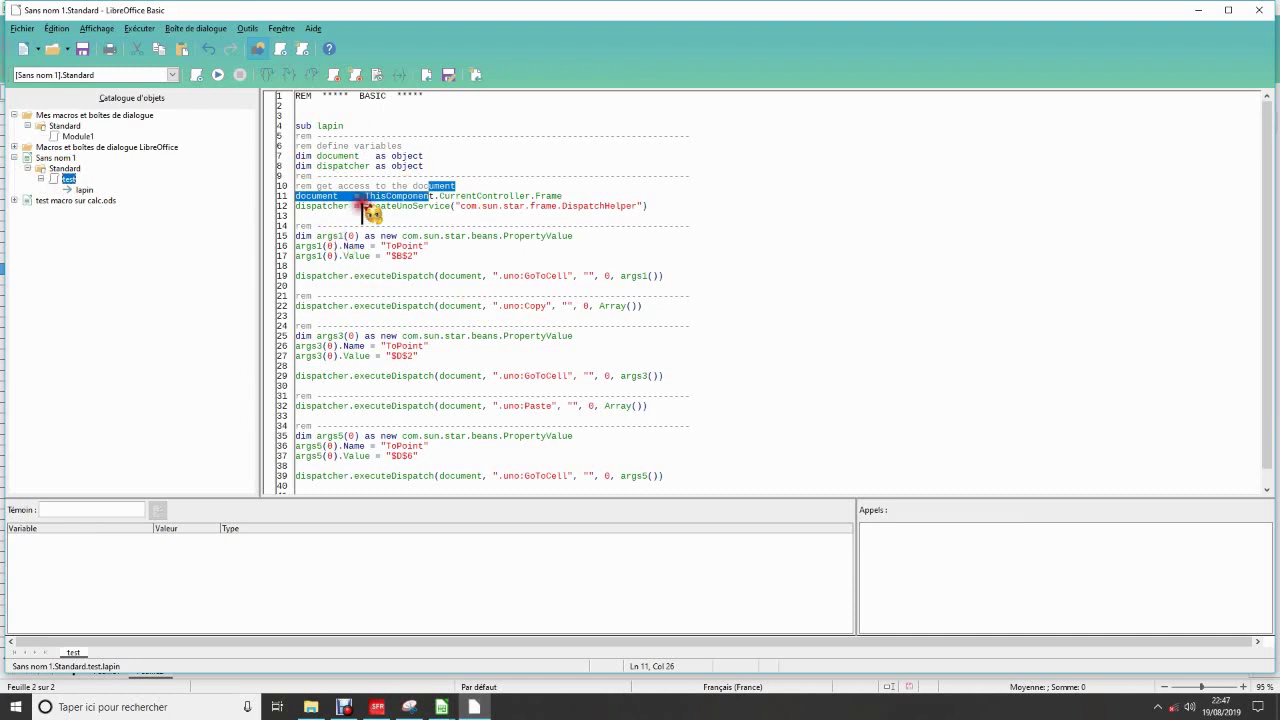
scroll(417, 331, down, 1)
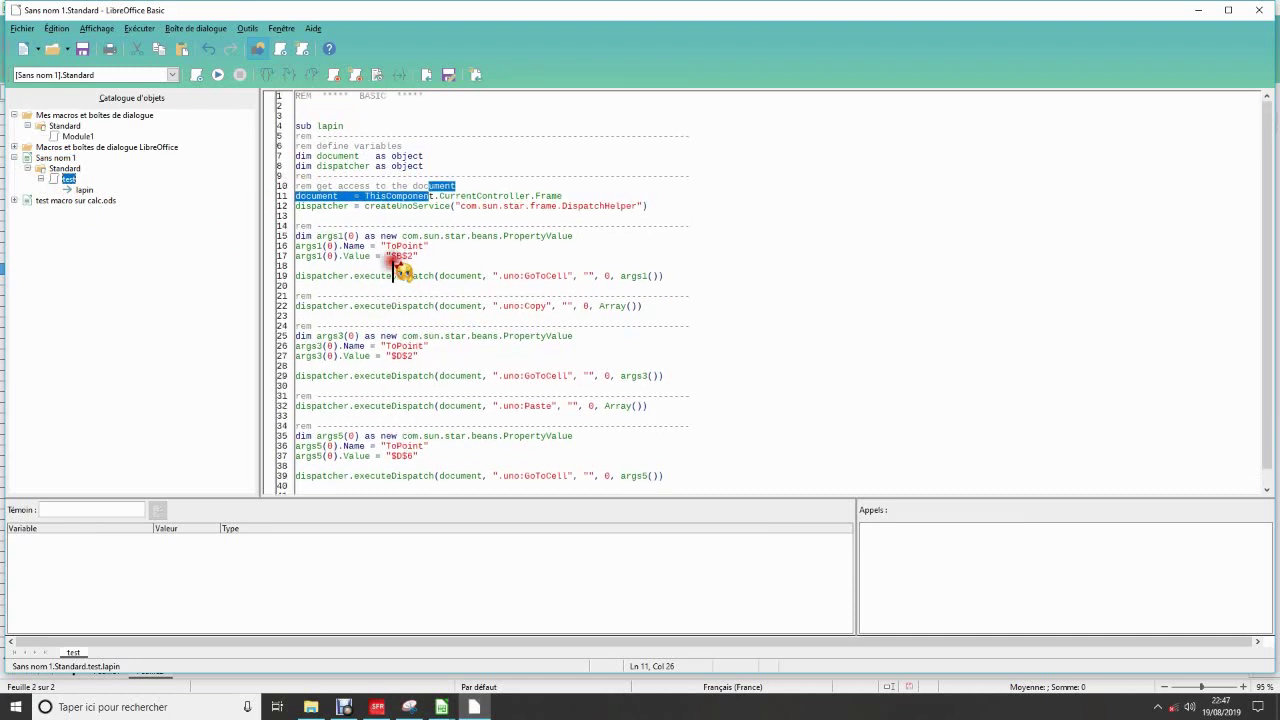
scroll(373, 340, down, 1)
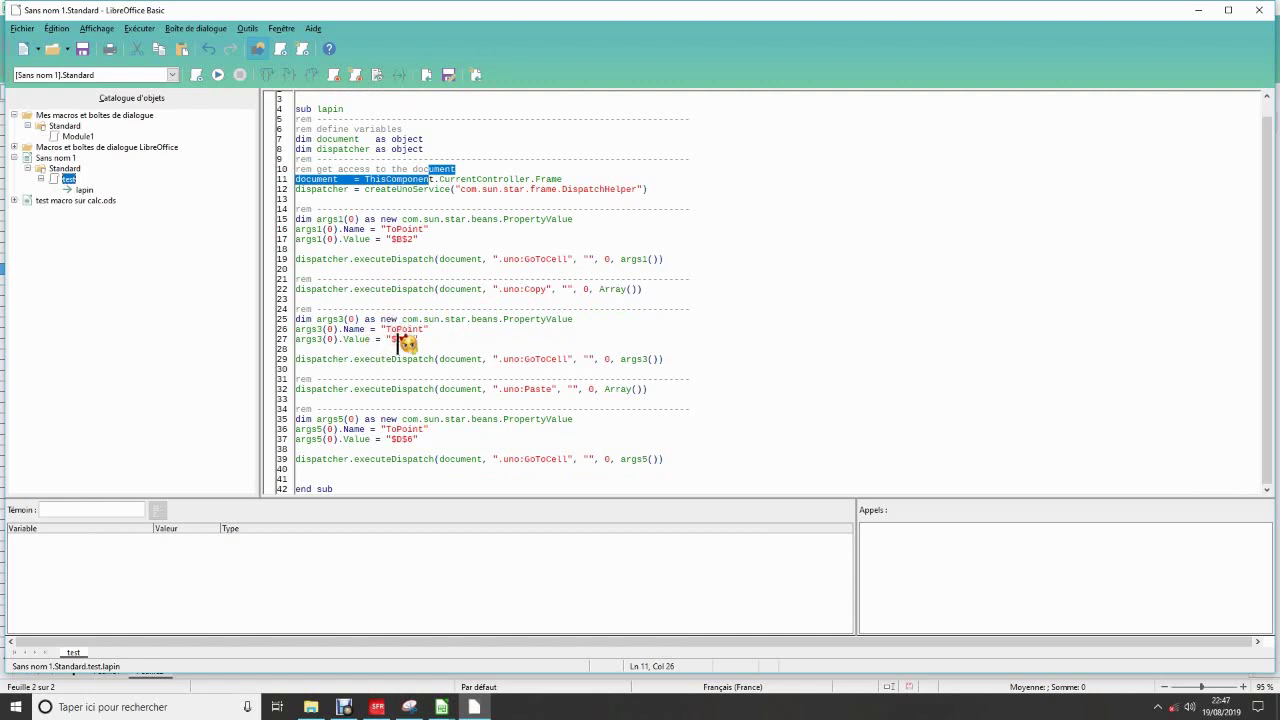
scroll(405, 343, up, 1)
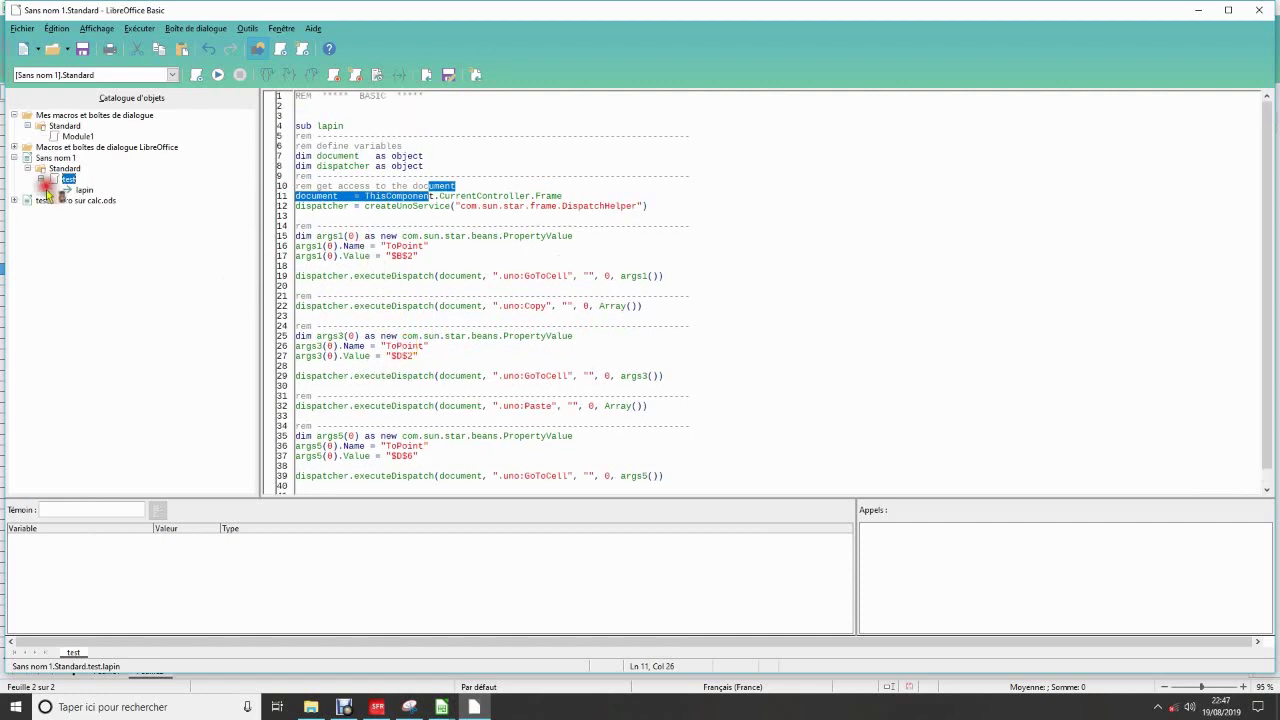
mouse_move(47, 193)
mouse_down()
mouse_move(137, 207)
mouse_move(530, 708)
mouse_move(95, 135)
mouse_move(197, 137)
mouse_move(408, 189)
mouse_move(476, 710)
mouse_move(586, 423)
mouse_move(428, 357)
mouse_move(380, 358)
mouse_move(531, 383)
mouse_move(491, 240)
mouse_move(424, 248)
mouse_move(417, 286)
mouse_move(337, 269)
mouse_move(320, 246)
mouse_move(335, 276)
mouse_move(316, 263)
mouse_move(328, 256)
mouse_up()
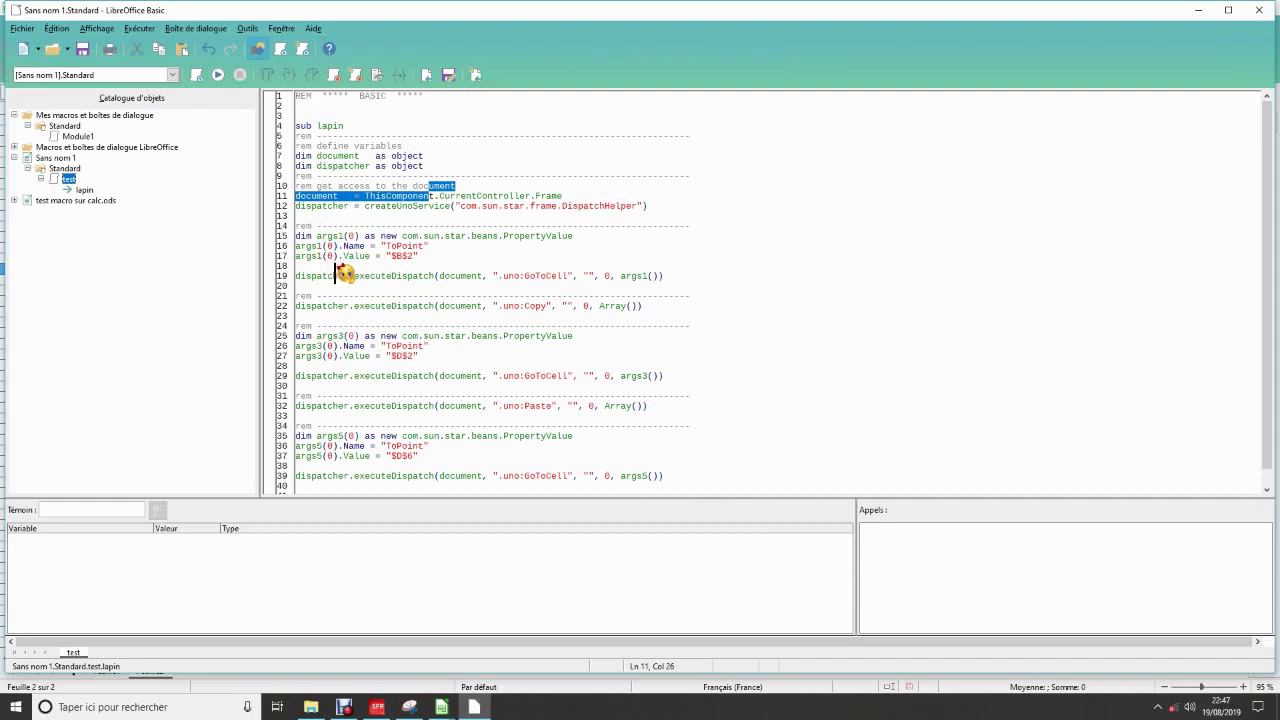
Bring the 'test macro sur calc.ods' workbook forward from the Calc window previews
drag(343, 272, 349, 272)
mouse_move(349, 272)
mouse_down()
mouse_move(421, 195)
mouse_move(402, 383)
mouse_move(433, 328)
mouse_up()
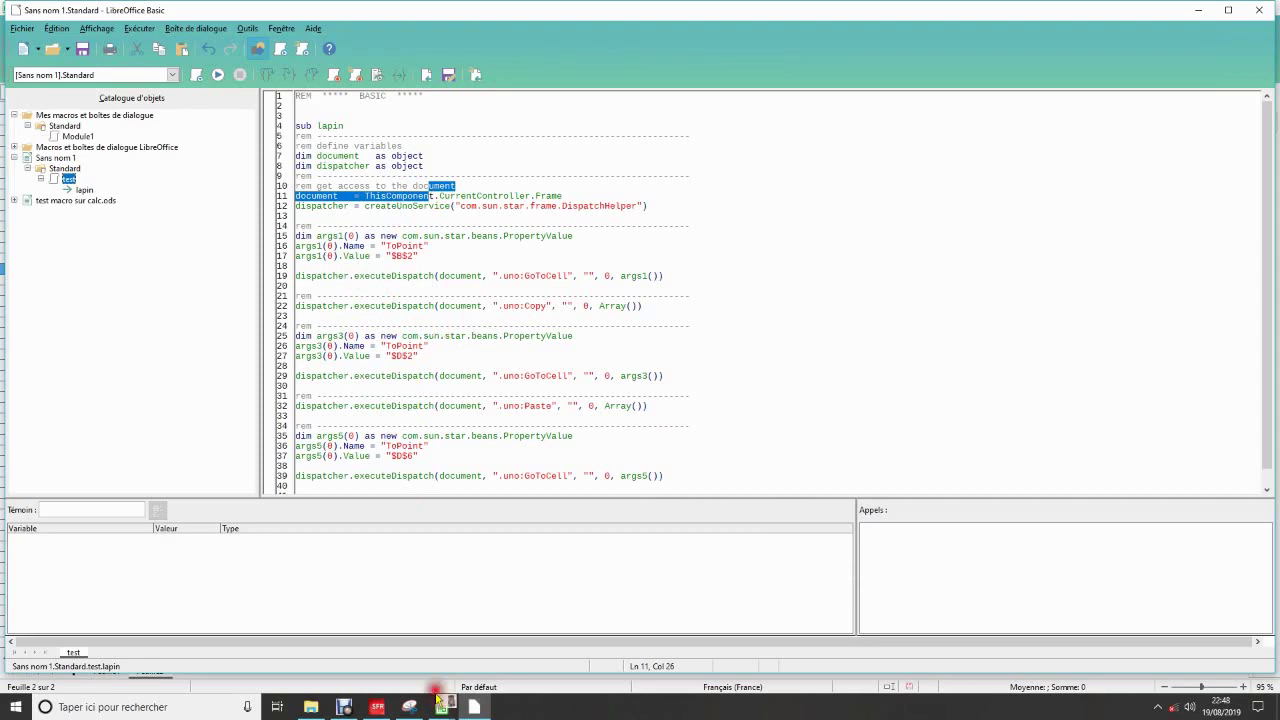
mouse_move(433, 325)
mouse_down()
mouse_move(437, 704)
mouse_move(1106, 537)
mouse_move(1155, 483)
mouse_up()
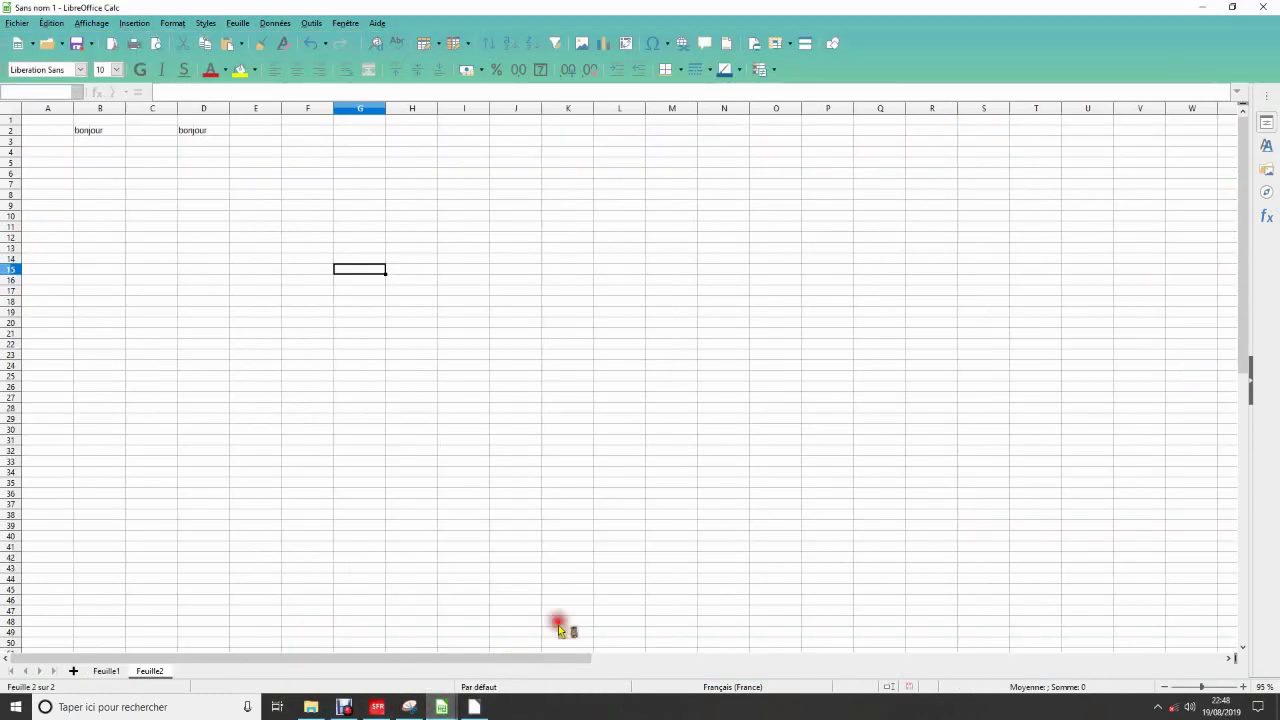
Switch to the Sans nom 1 window, with Feuille2 showing 'bonjour' in B2 and D2
mouse_move(447, 712)
mouse_down()
mouse_move(193, 189)
mouse_move(179, 132)
mouse_up()
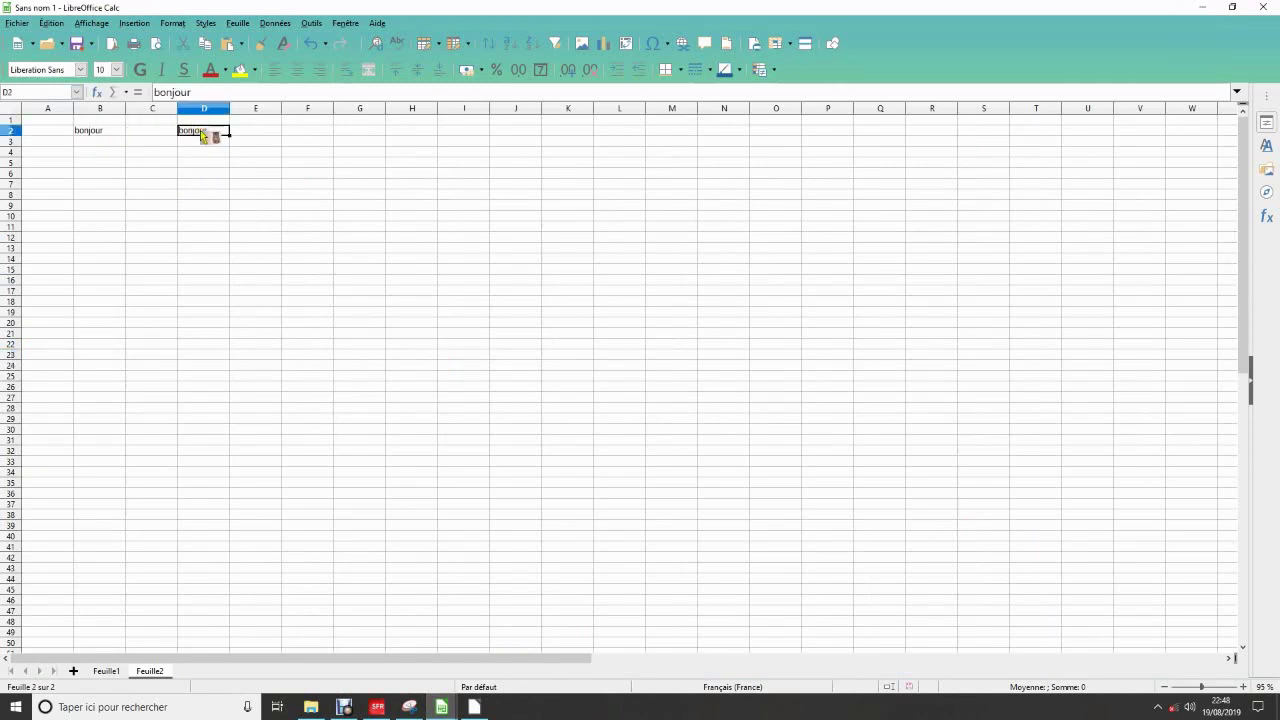
mouse_move(90, 138)
mouse_down()
mouse_move(205, 135)
mouse_move(196, 200)
mouse_up()
drag(196, 195, 470, 710)
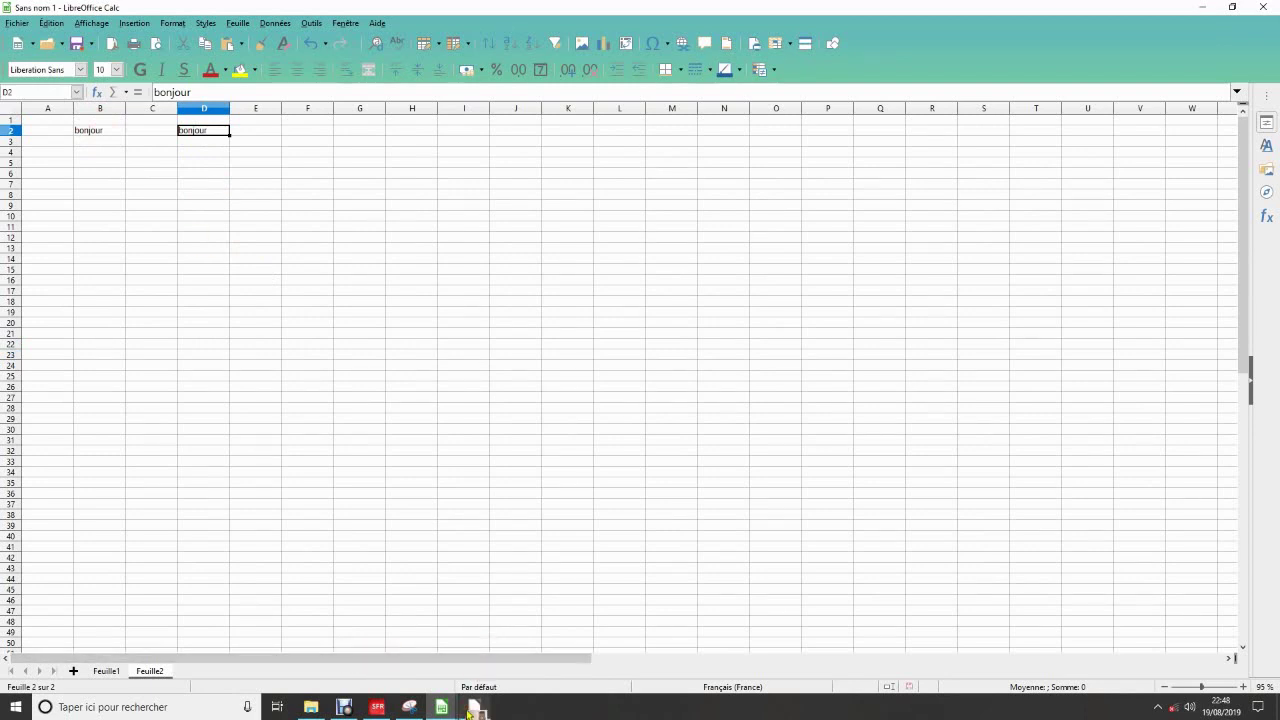
mouse_move(470, 710)
mouse_down()
mouse_move(441, 710)
mouse_move(464, 388)
mouse_up()
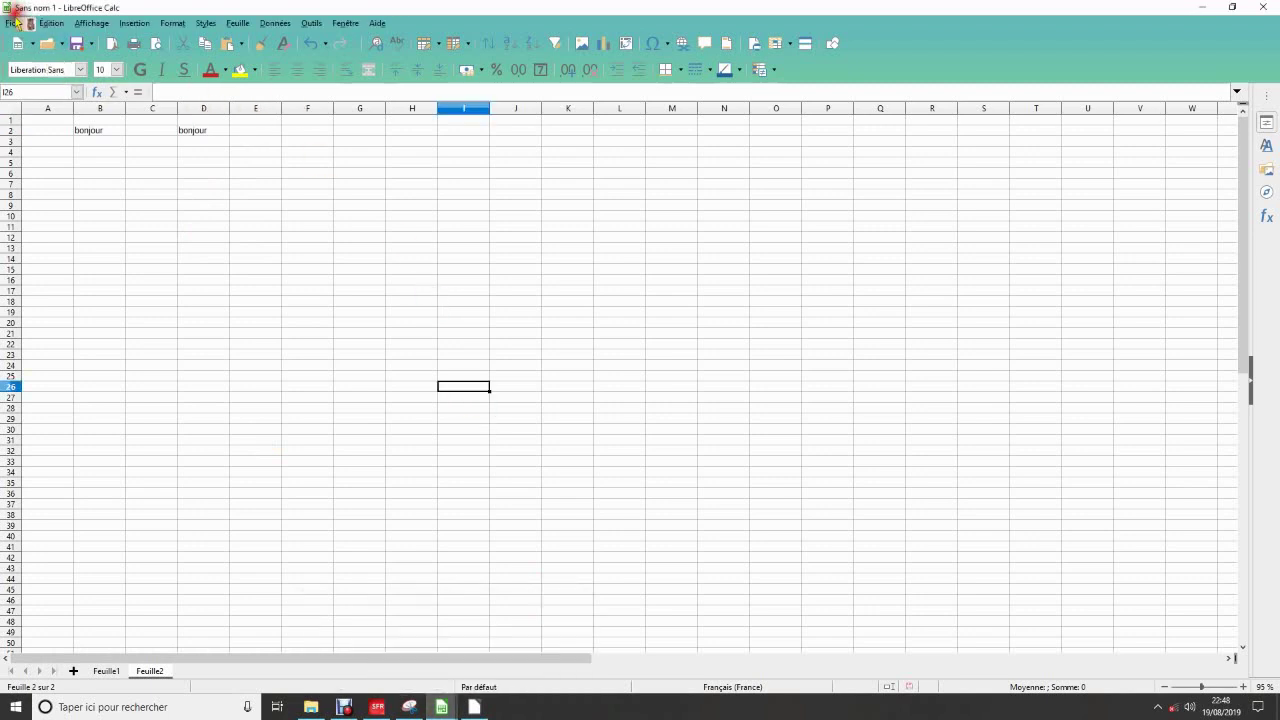
Set macro security to Faible under Options > Sécurité and keep the macro recorder enabled
click(312, 23)
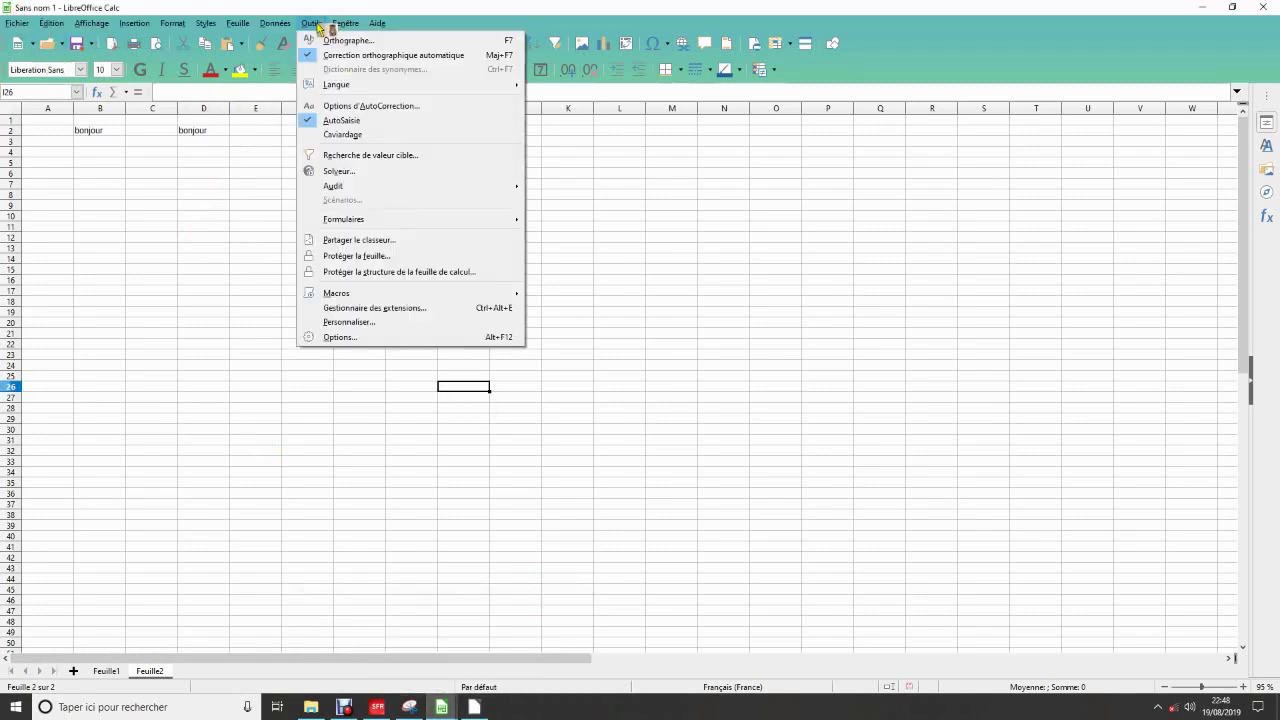
click(345, 340)
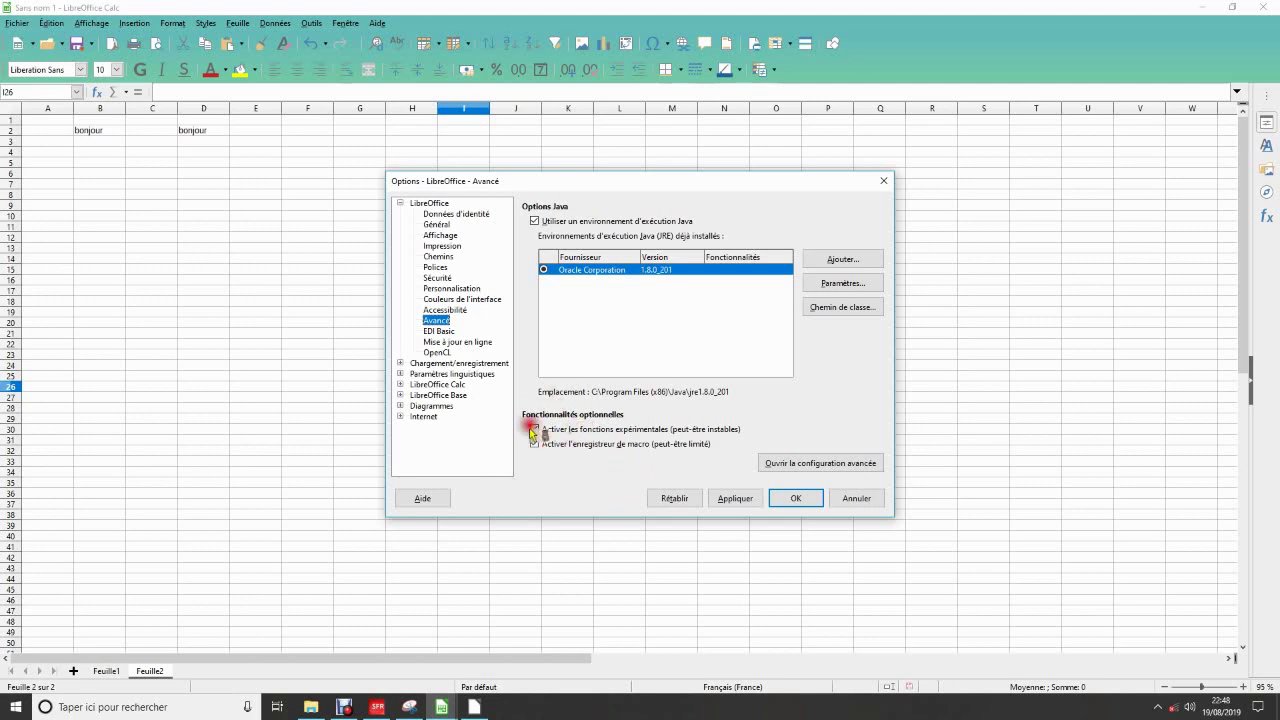
click(437, 278)
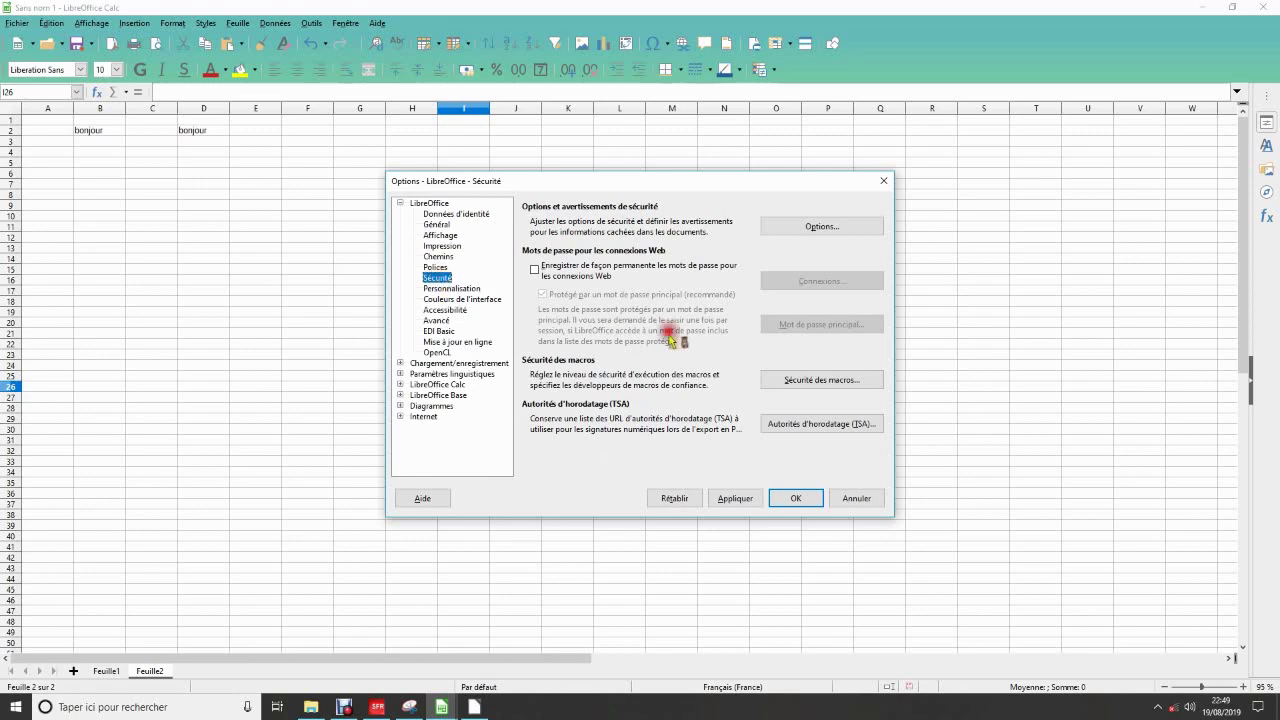
click(822, 385)
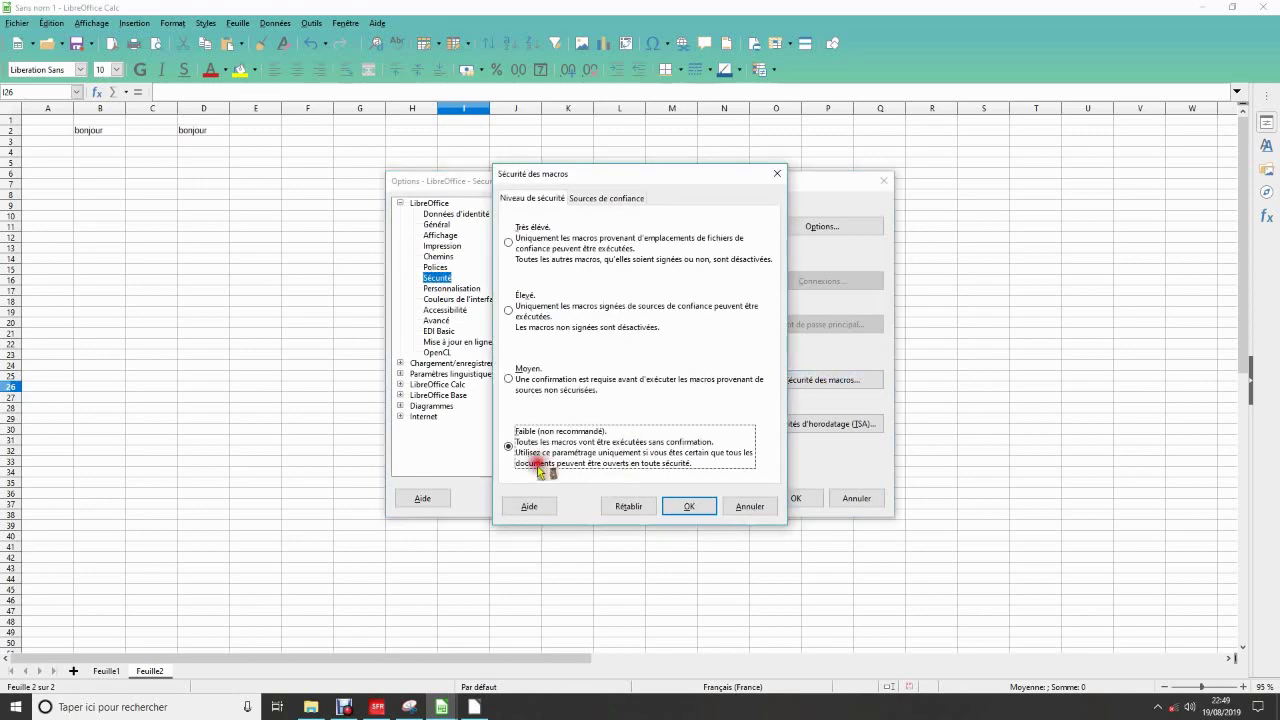
click(509, 444)
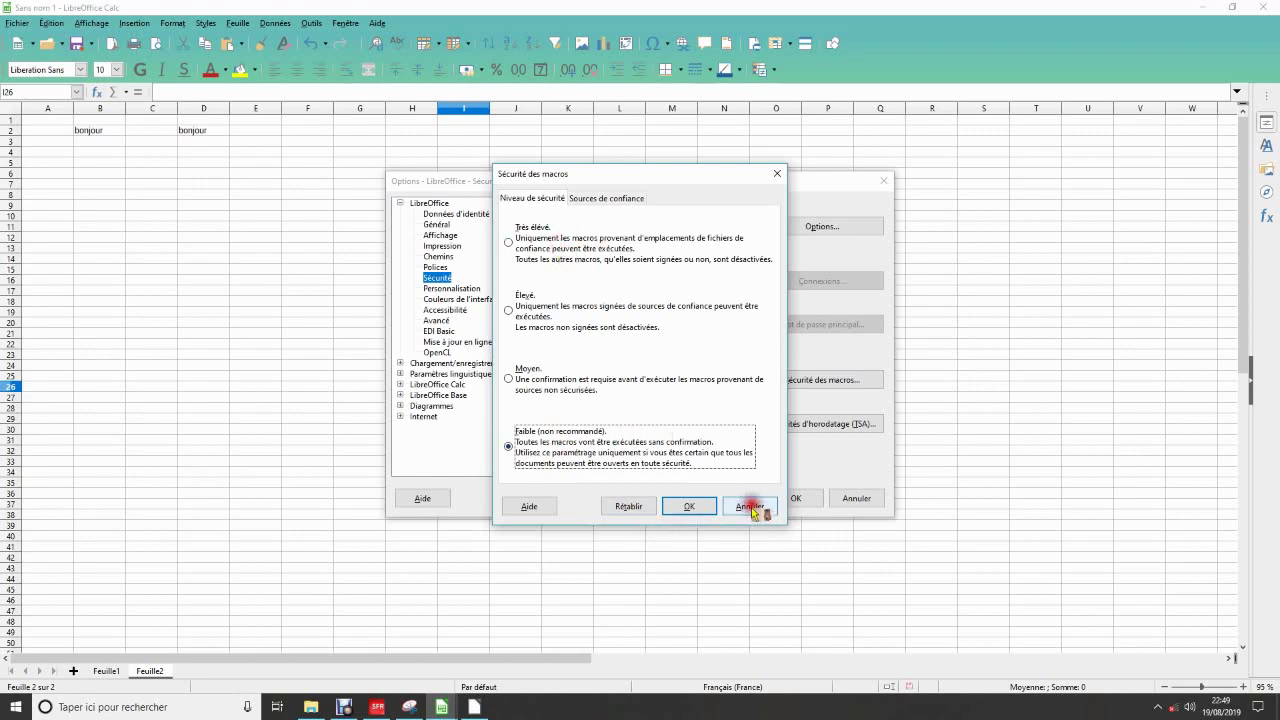
click(689, 506)
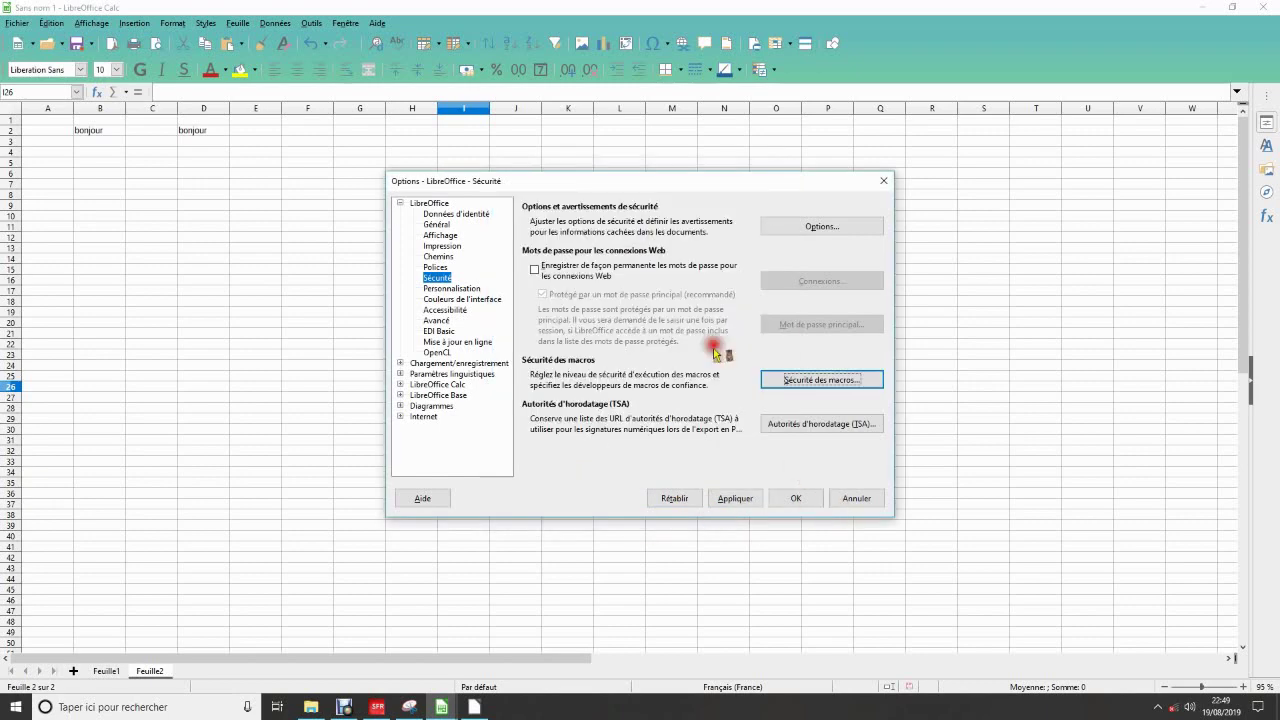
click(440, 320)
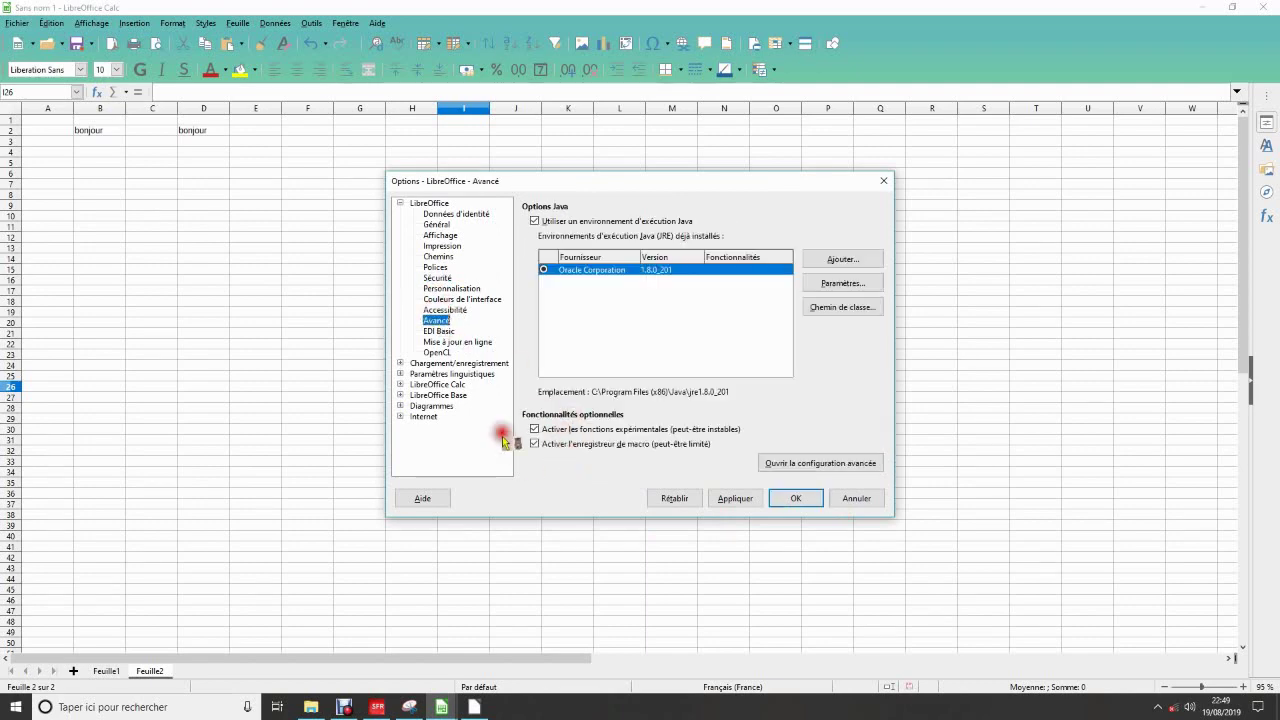
click(770, 490)
click(546, 279)
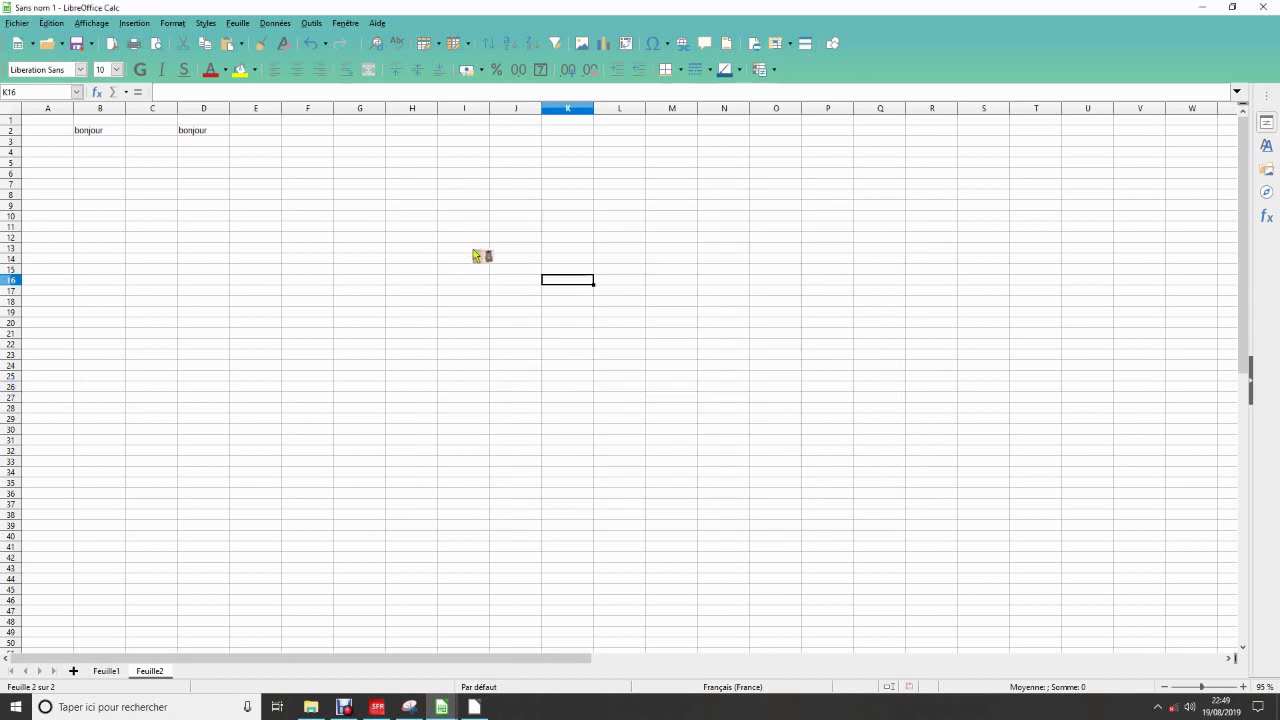
Copy the two VBA-support lines in W32:W33 of 'test macro sur calc.ods', then return to the Basic IDE
click(441, 712)
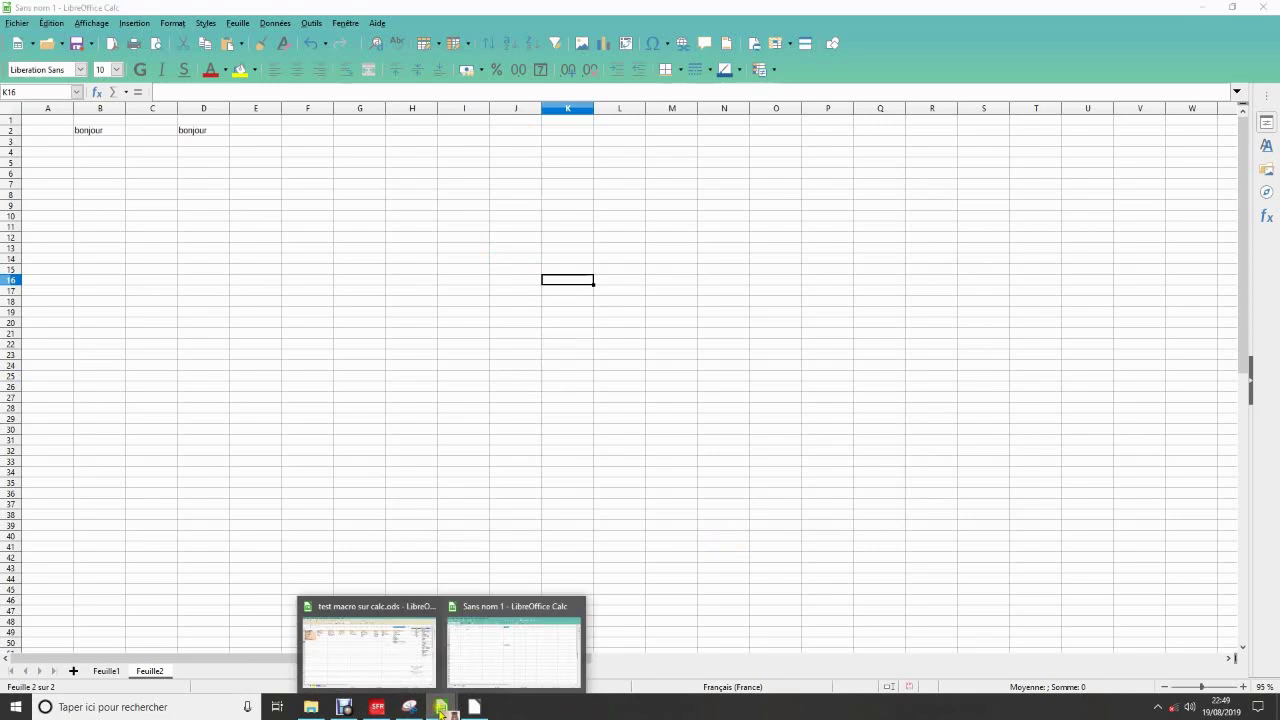
click(408, 675)
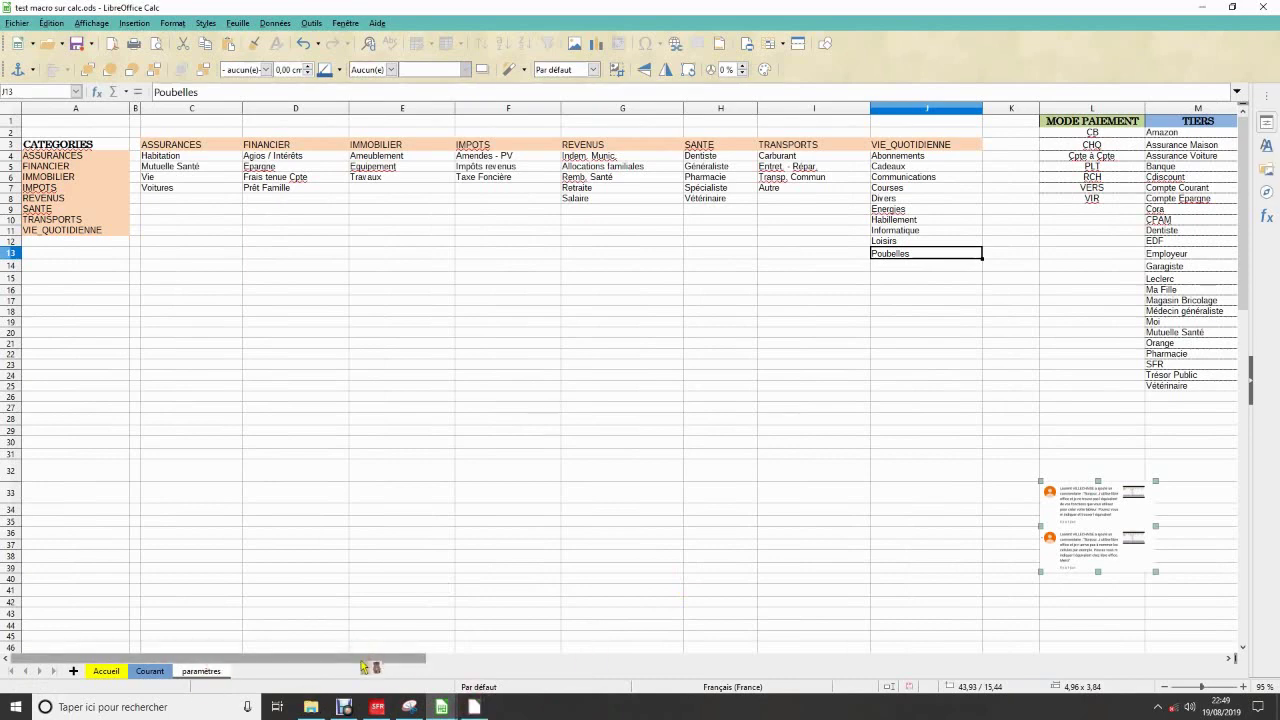
drag(366, 660, 808, 662)
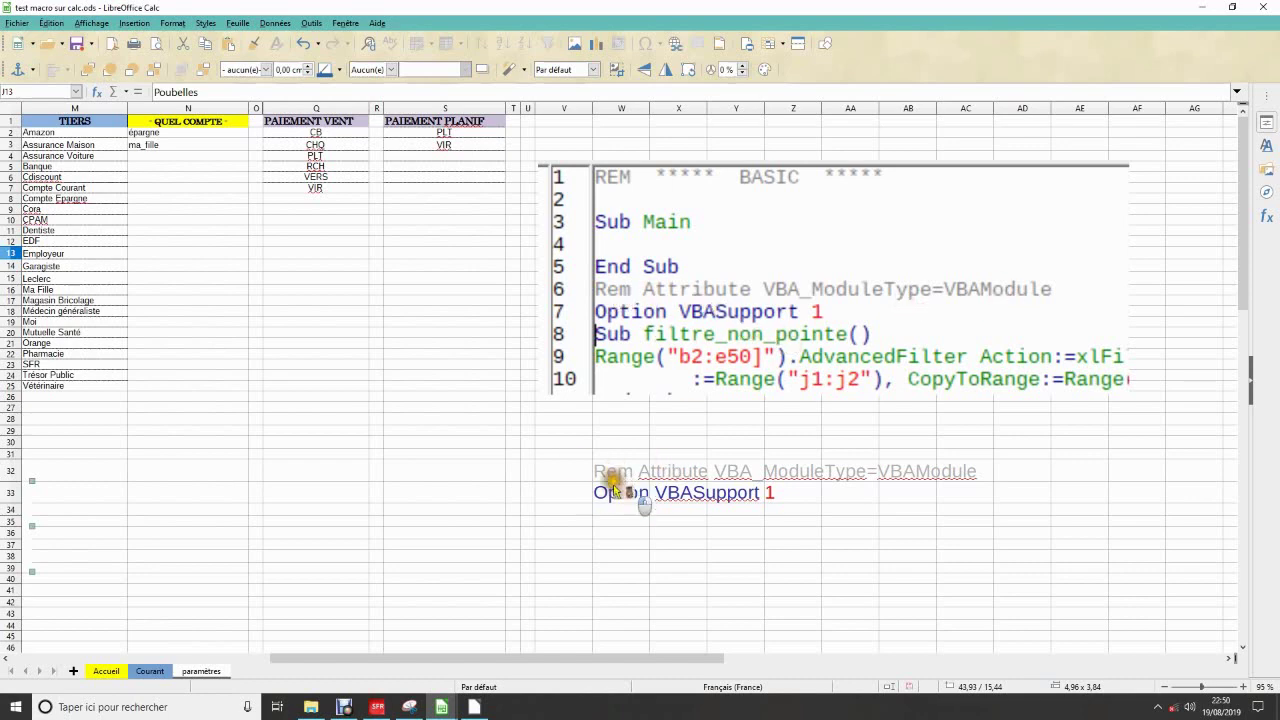
mouse_move(637, 503)
mouse_down()
mouse_move(622, 472)
mouse_move(646, 498)
mouse_up()
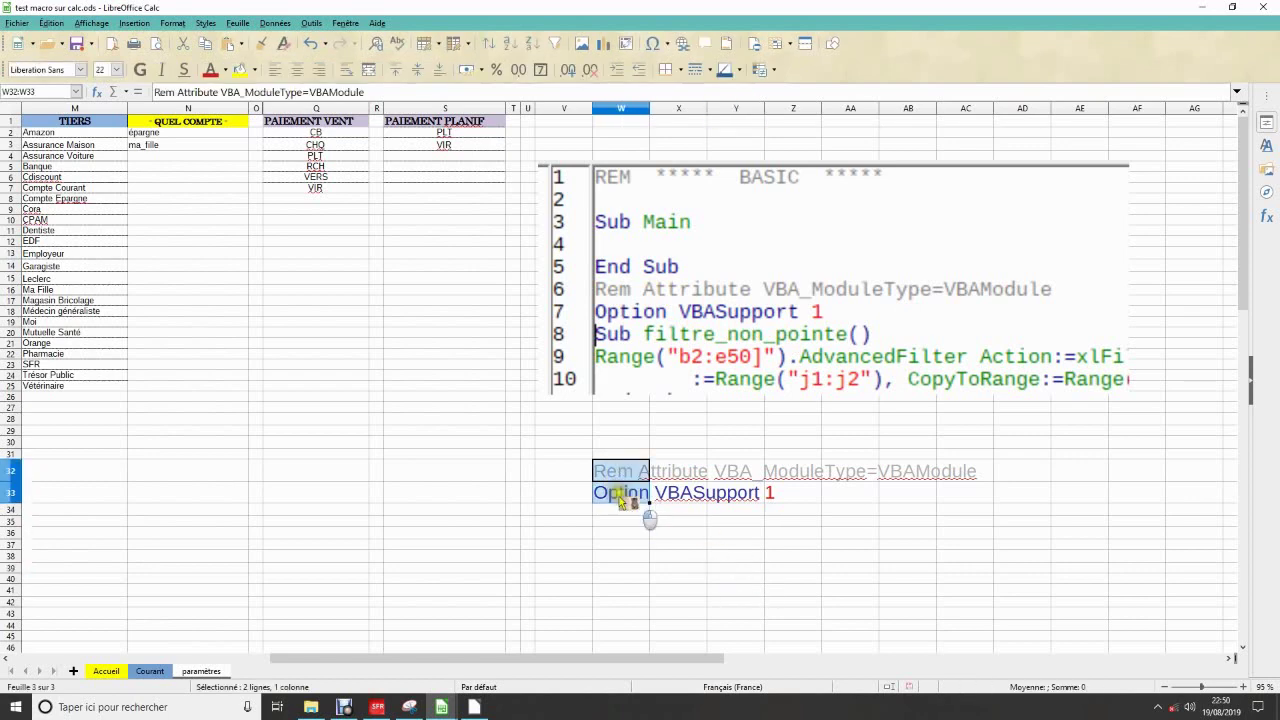
right_click(645, 488)
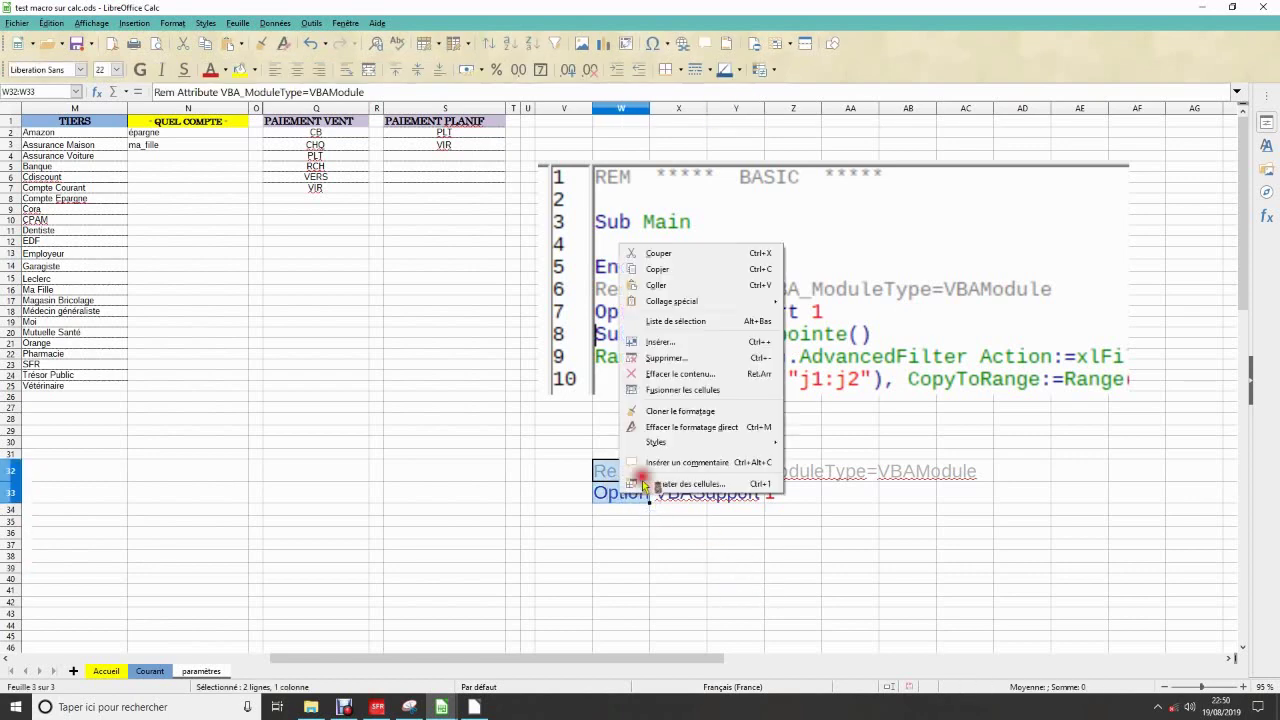
click(658, 270)
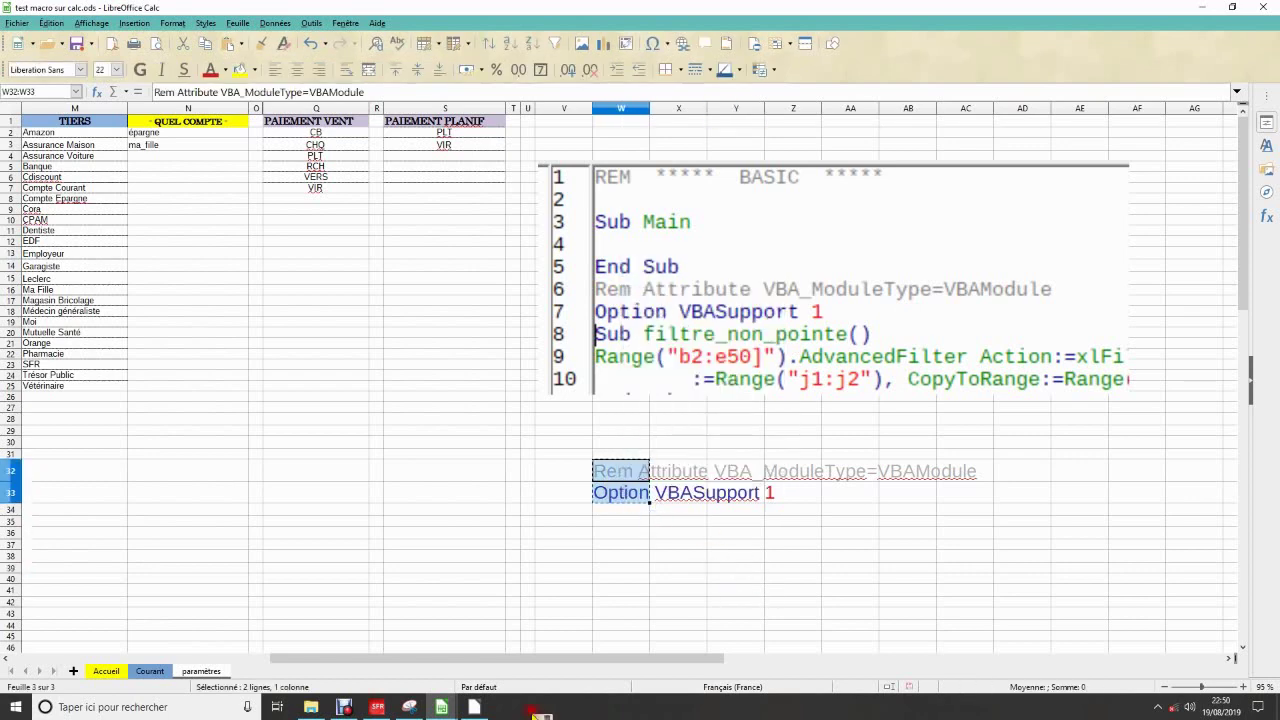
click(476, 710)
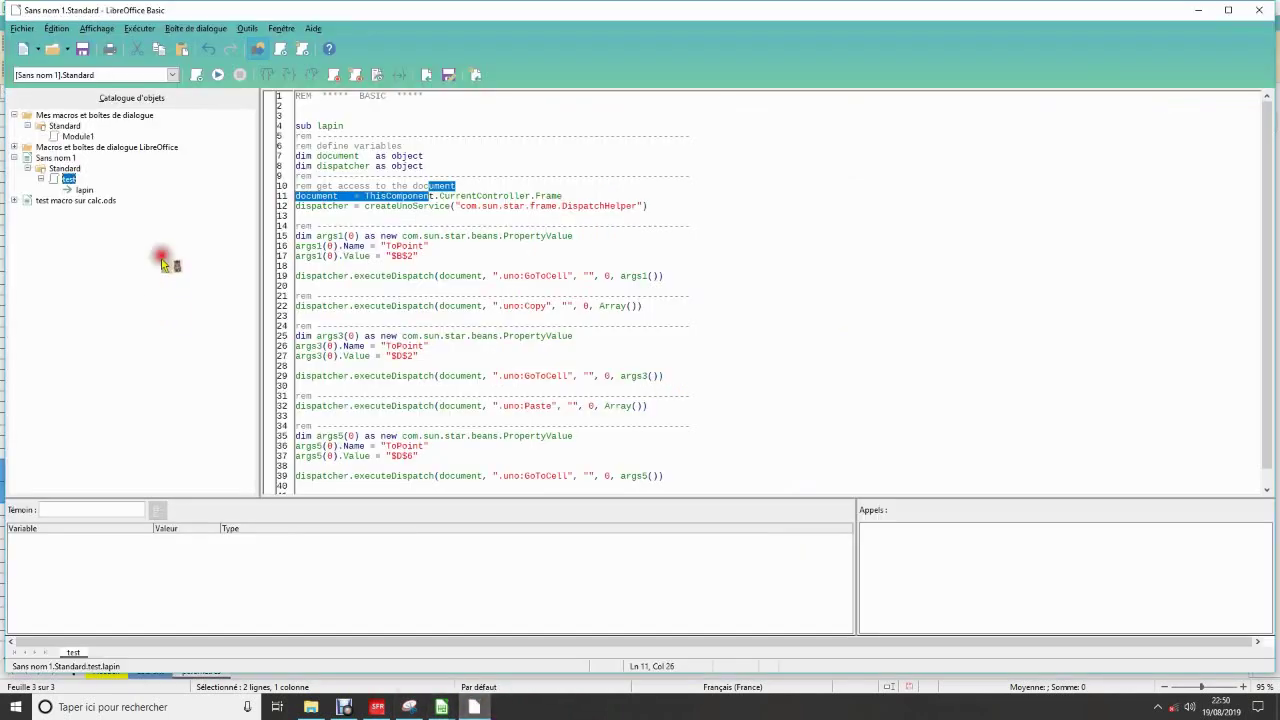
Paste the VBA-support lines below End Sub and declare a new 'sub poulet' beneath them
mouse_move(77, 181)
mouse_down()
mouse_move(56, 188)
mouse_move(357, 208)
mouse_move(425, 428)
mouse_move(334, 503)
mouse_move(364, 476)
mouse_up()
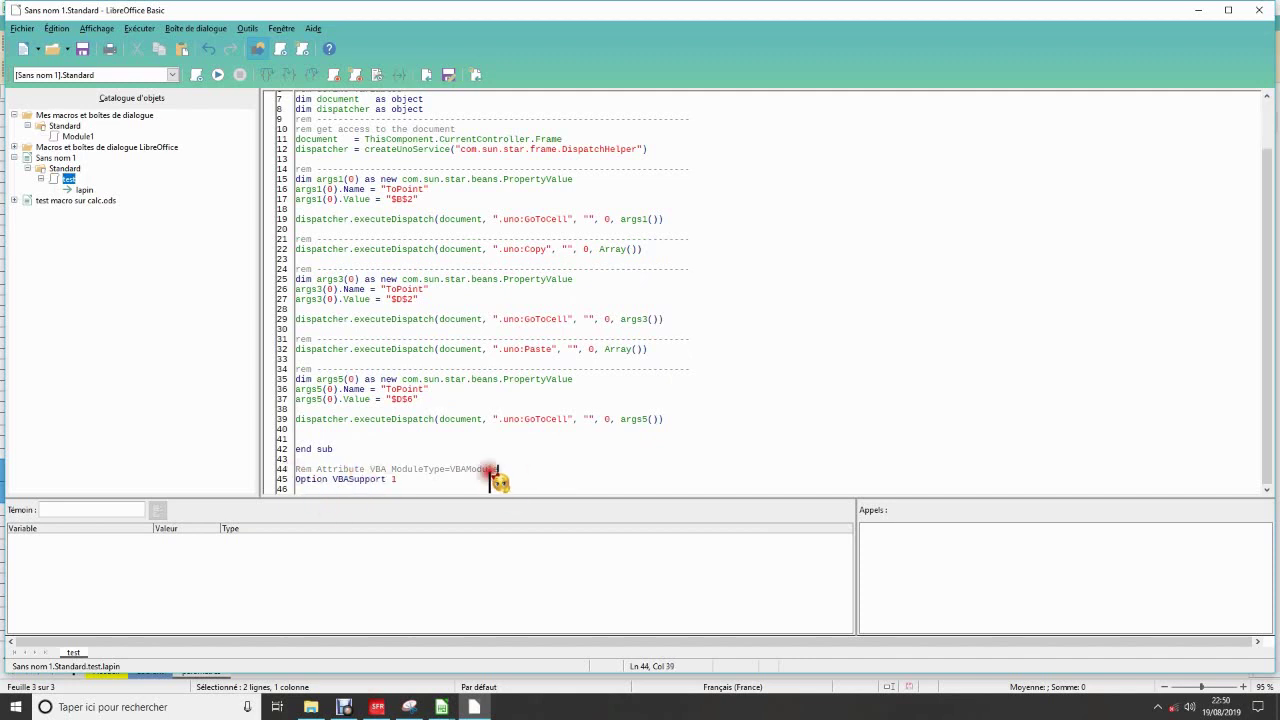
click(441, 487)
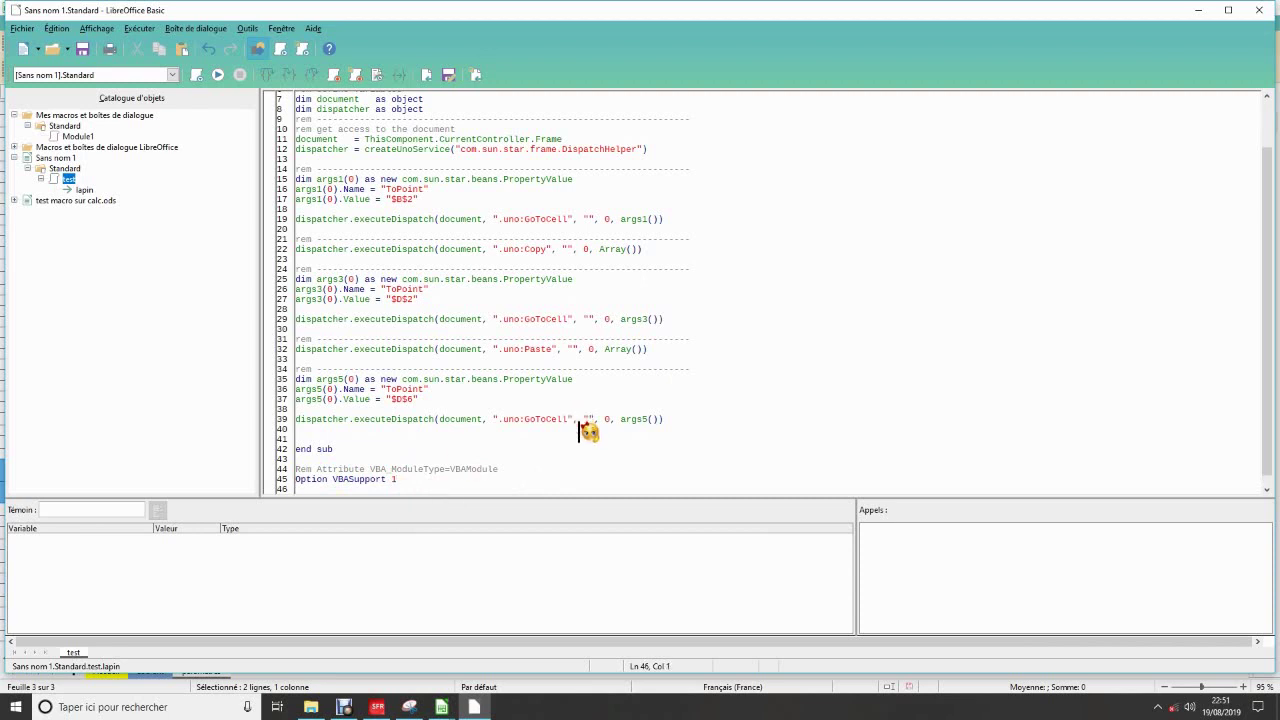
key(Return)
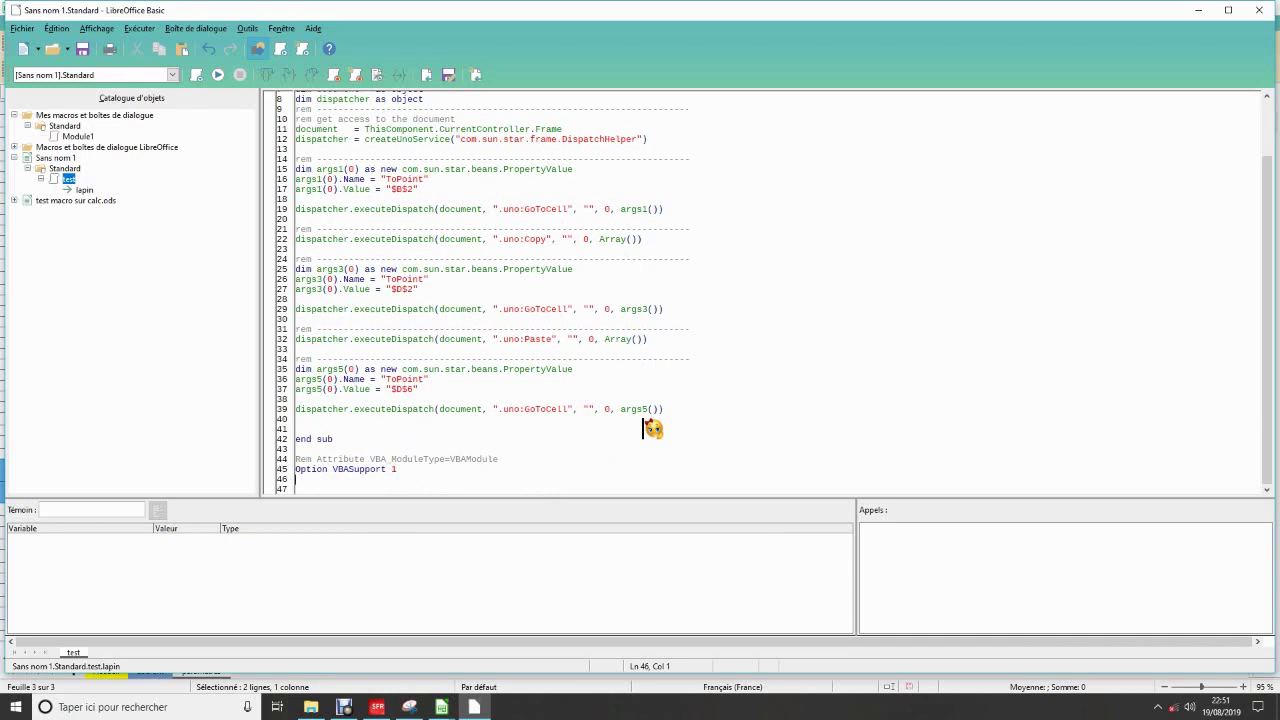
text(sub p)
text(oulet)
key(Return)
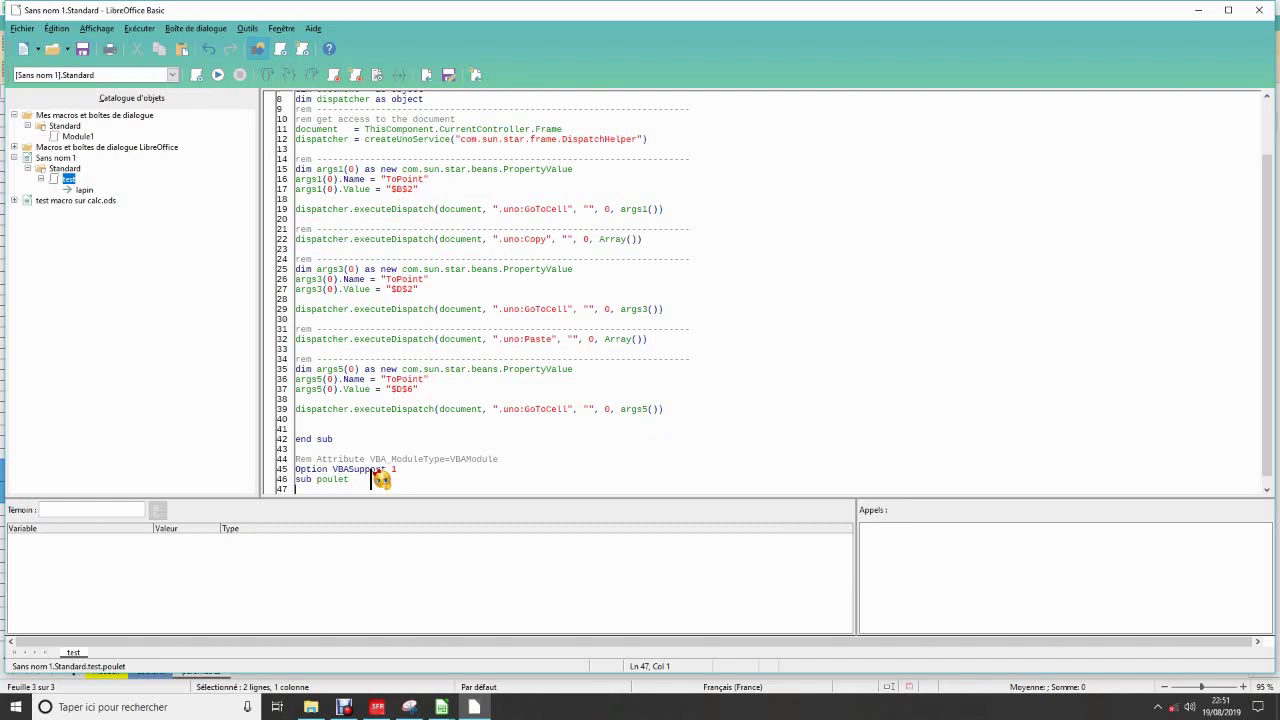
Complete the poulet sub with range("D2")=range("B2") and close it with end sub
text(range("D)
text(2)
text(a)
text(B)
text(")
key(Return)
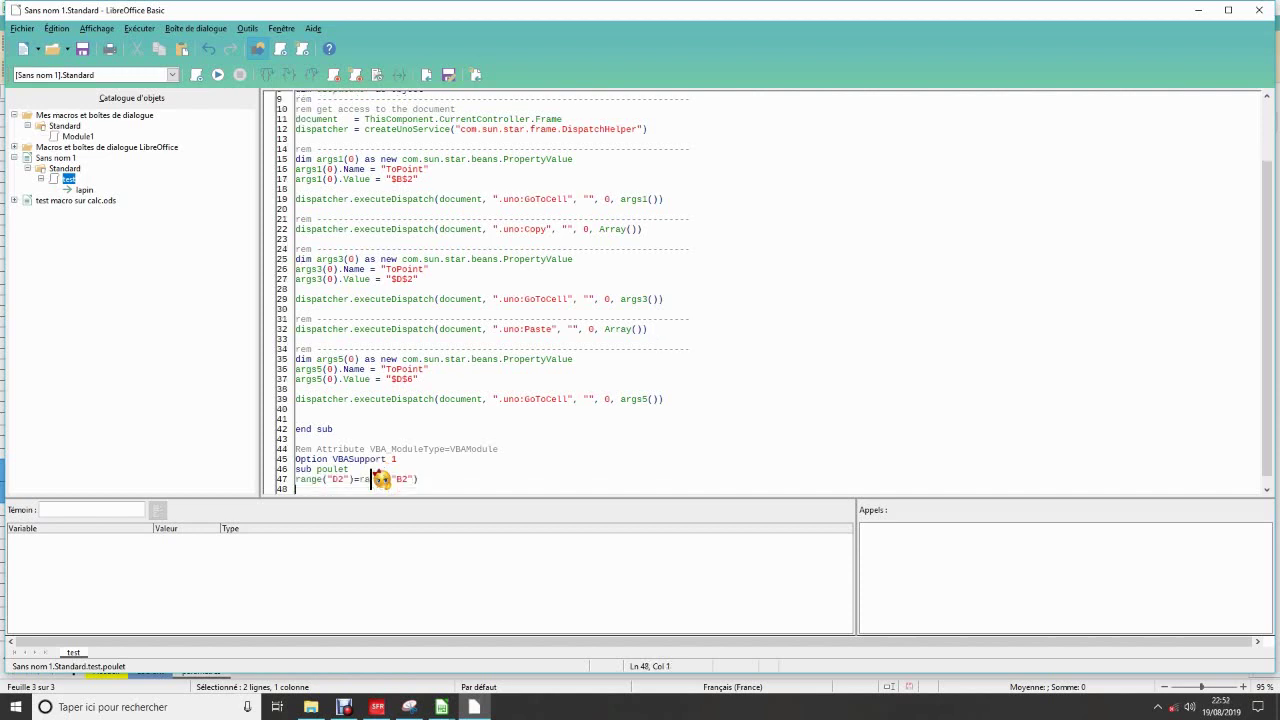
text(end sub)
key(Return)
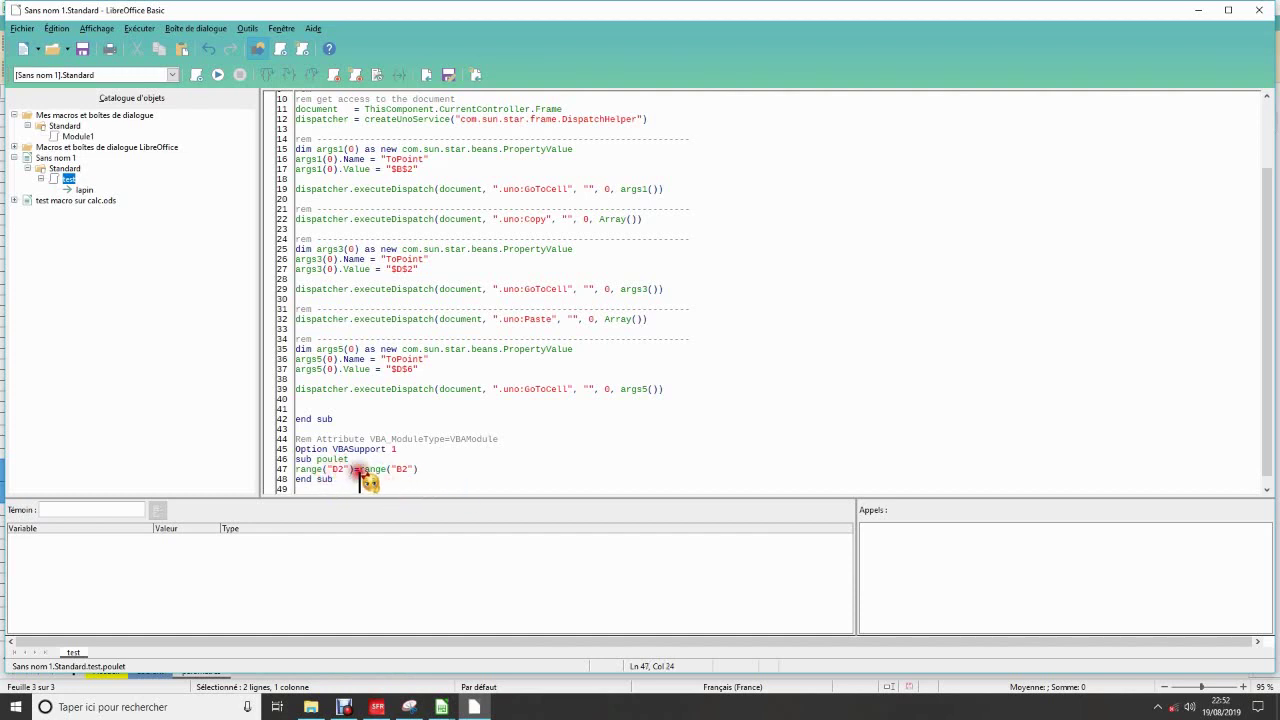
click(418, 469)
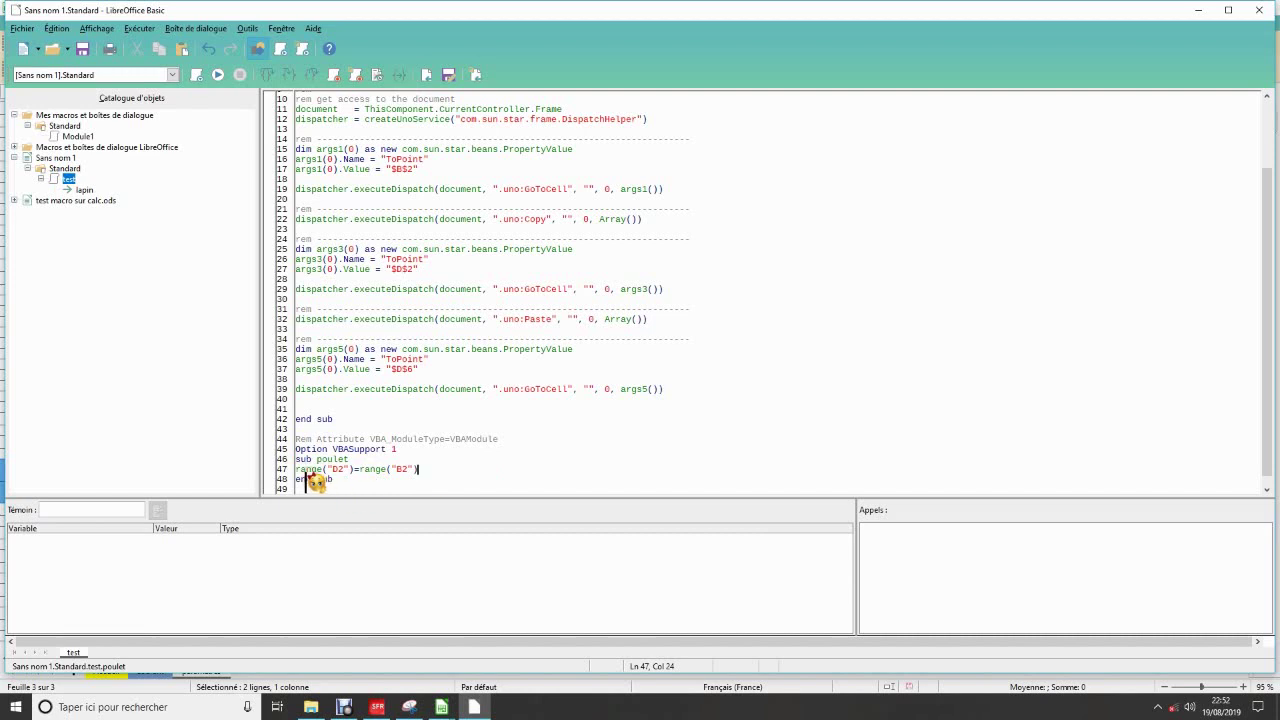
click(207, 244)
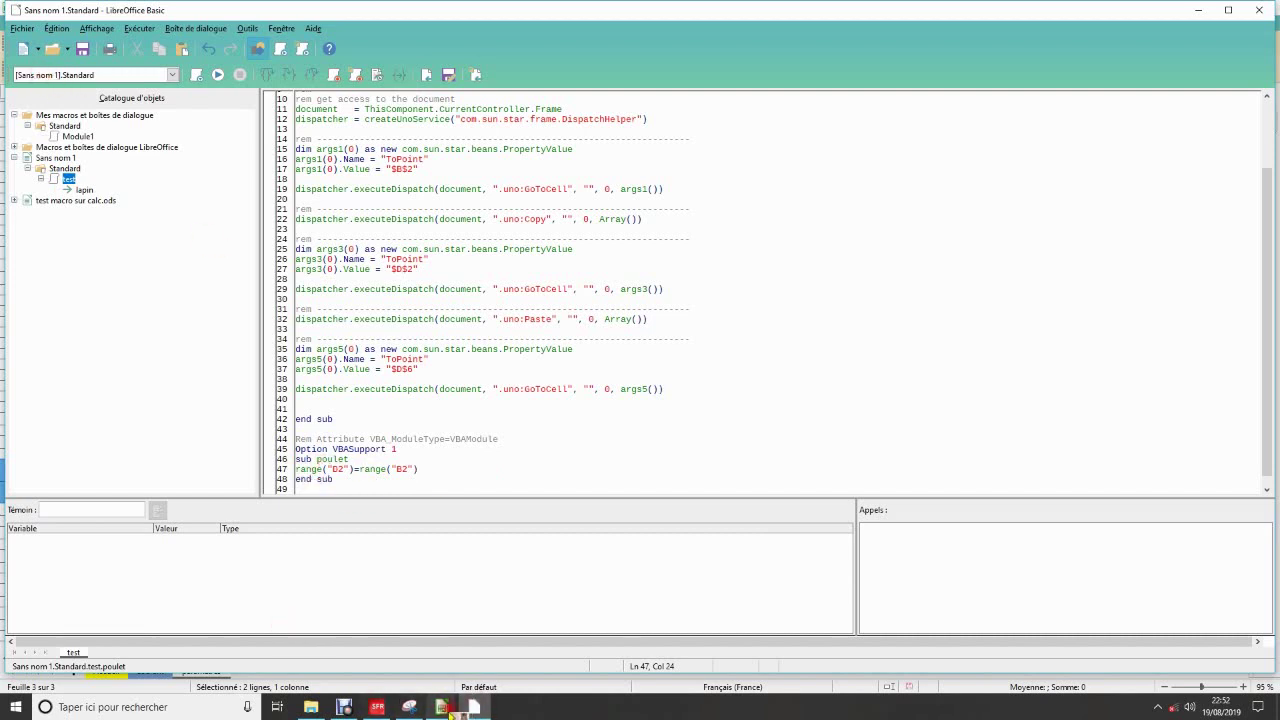
In the Sans nom 1 spreadsheet, replace bonjour in B2 with coucou
mouse_move(449, 712)
click(526, 645)
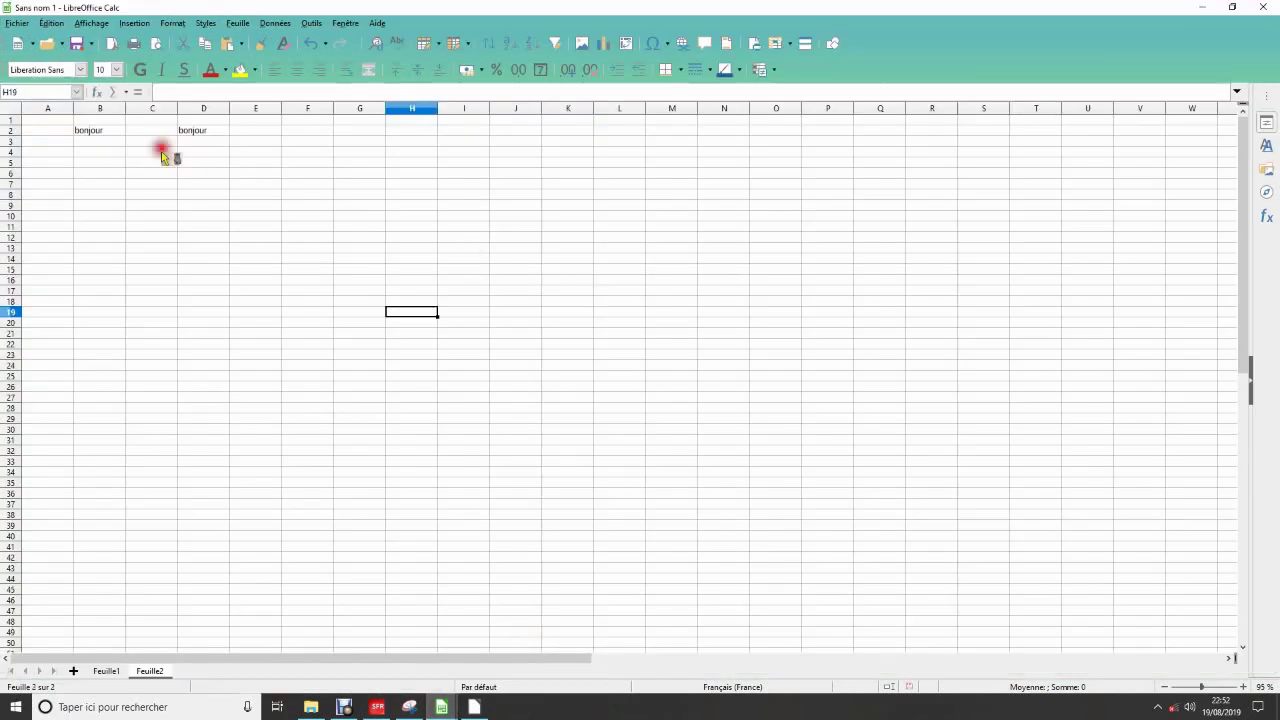
click(100, 130)
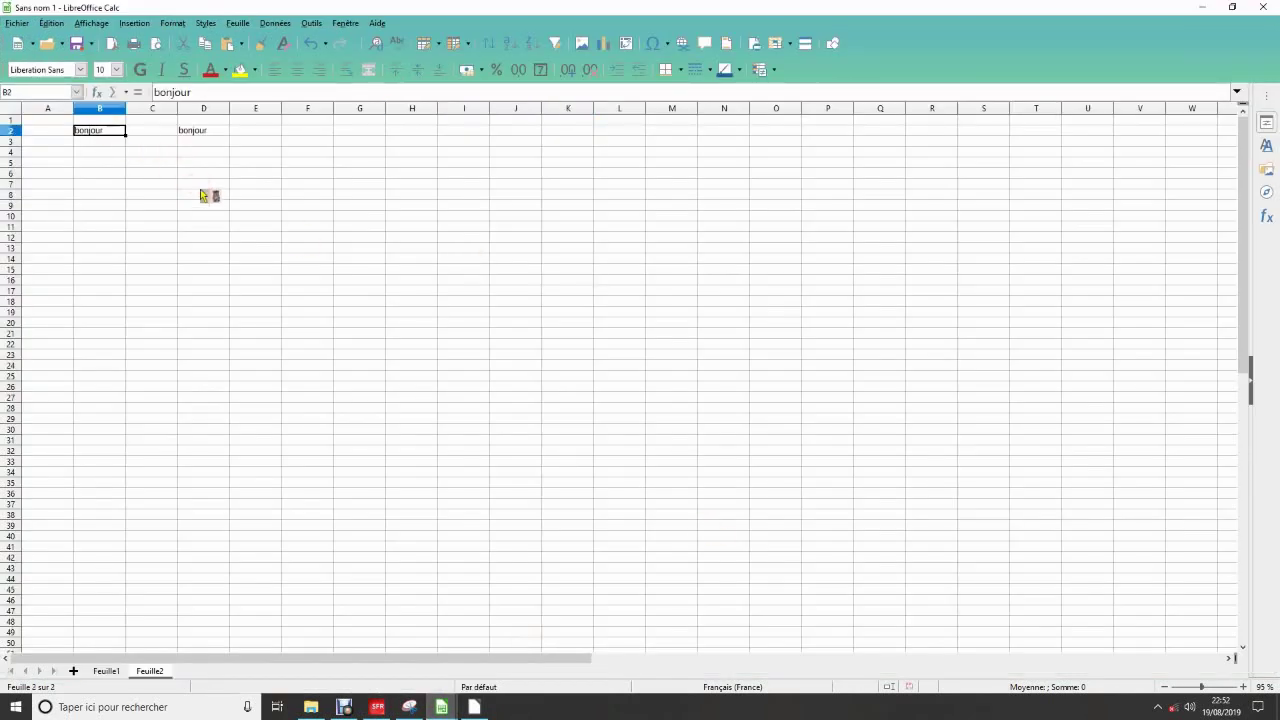
text(coucou)
click(210, 131)
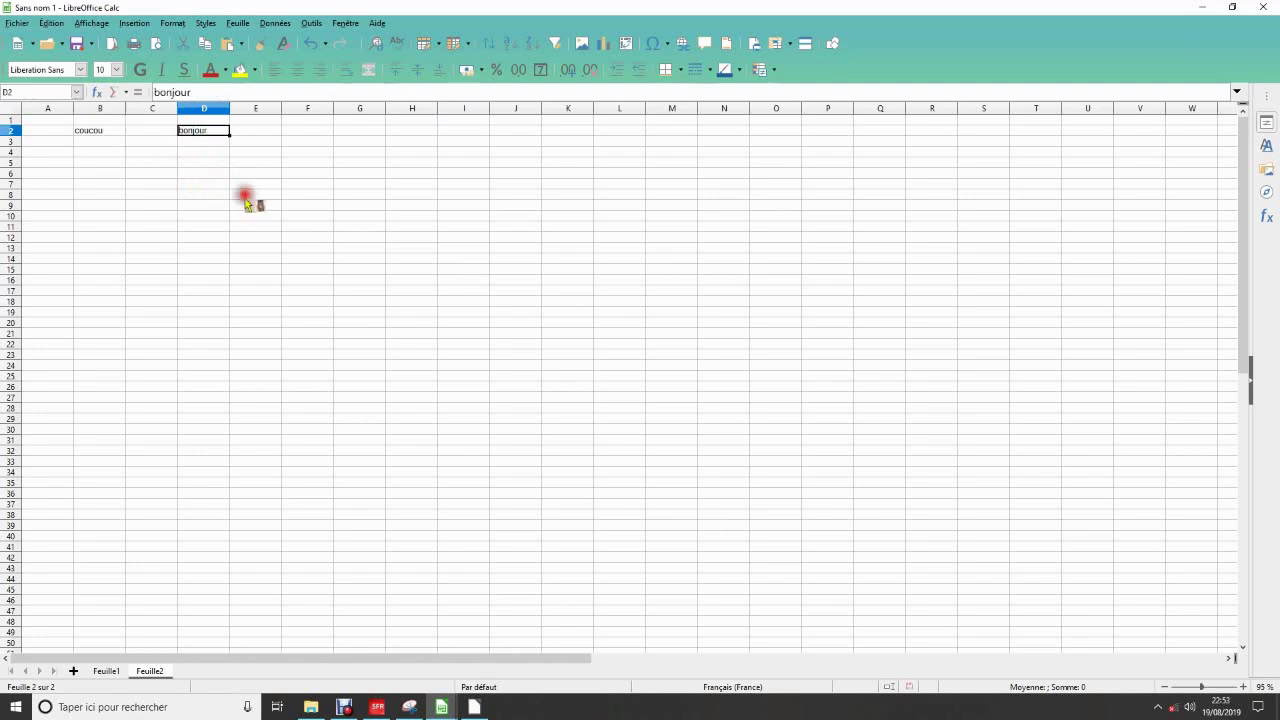
Open Outils > Macros > Exécuter la macro
click(312, 24)
mouse_move(334, 294)
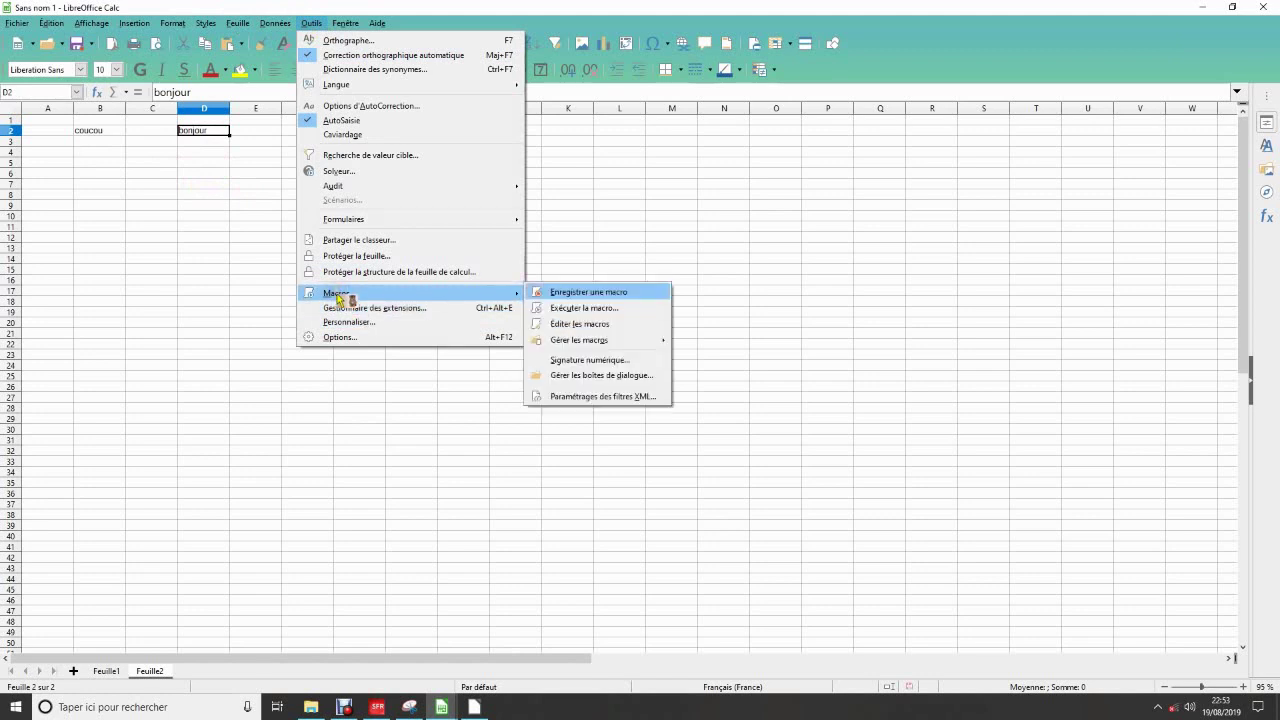
click(598, 308)
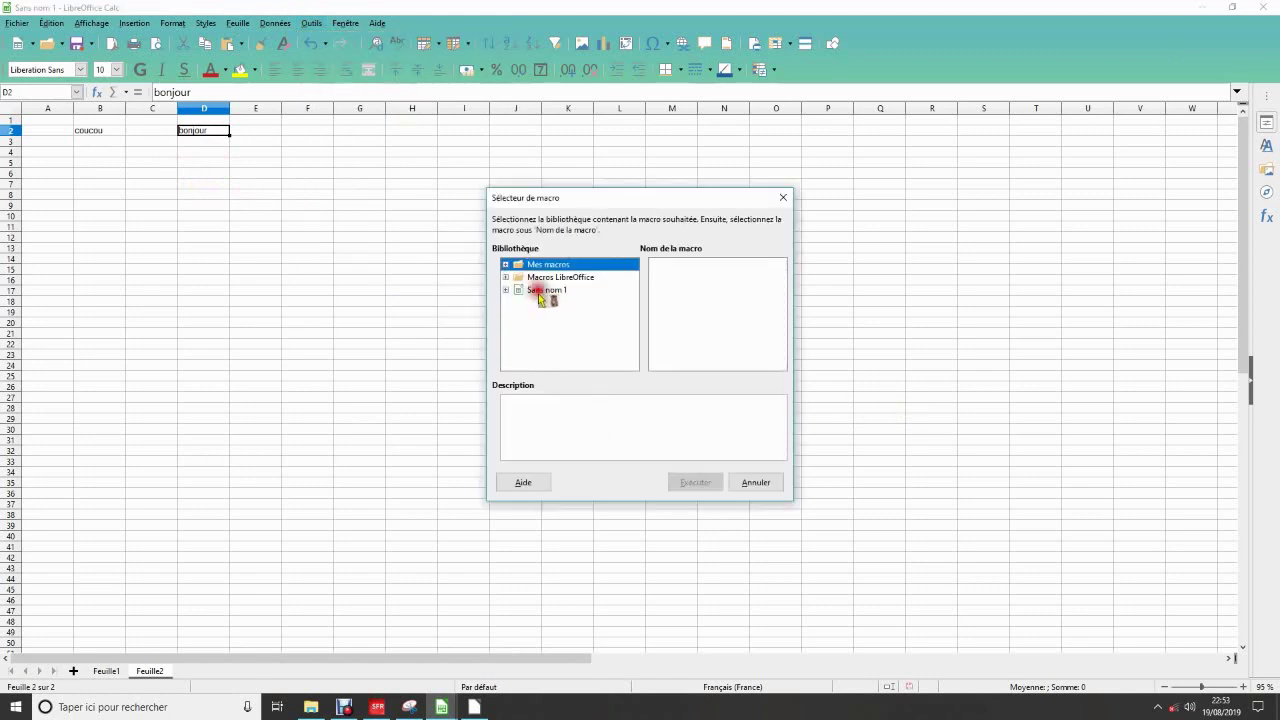
Run the poulet macro from Sans nom 1 > Standard > test
click(540, 292)
click(505, 290)
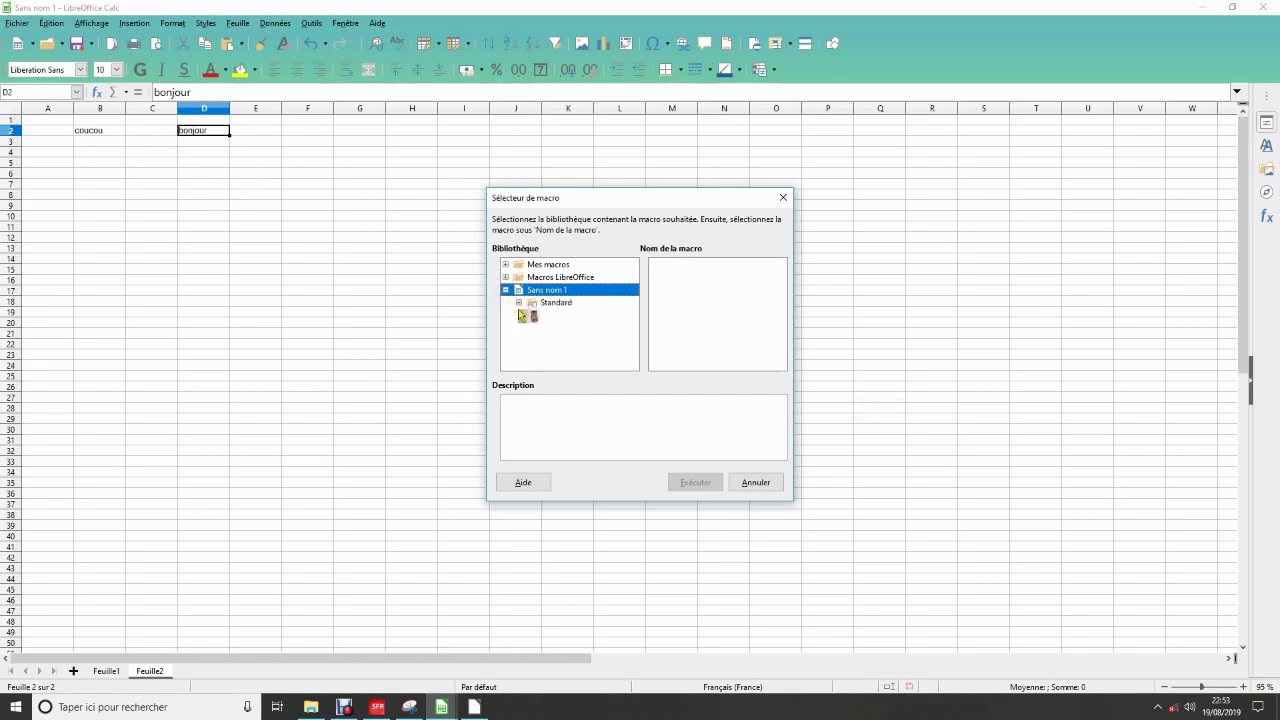
click(518, 302)
click(556, 316)
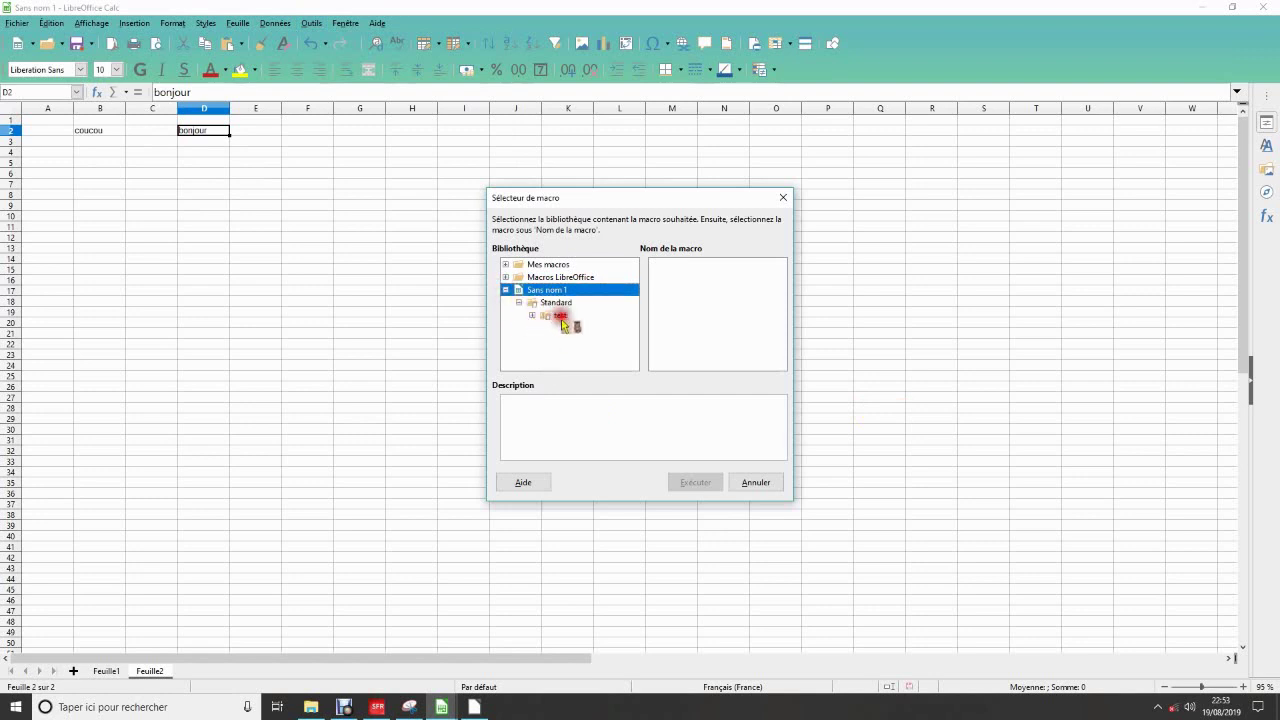
click(534, 316)
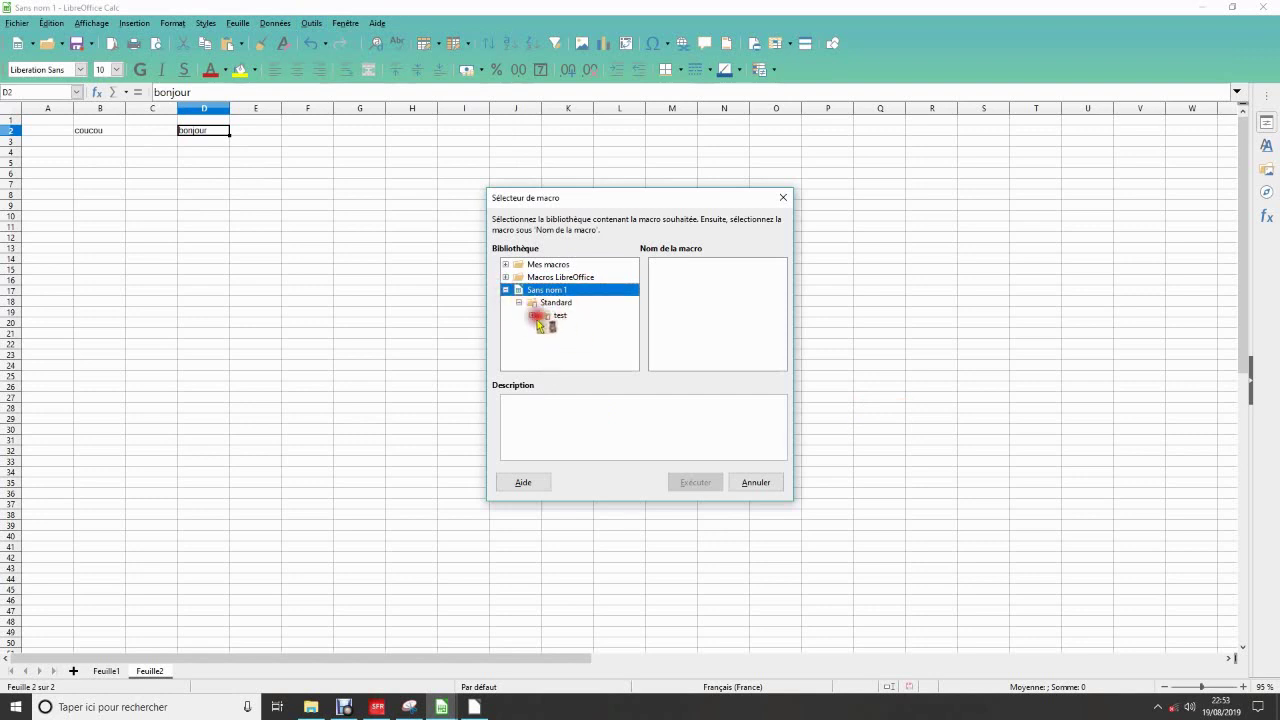
click(546, 318)
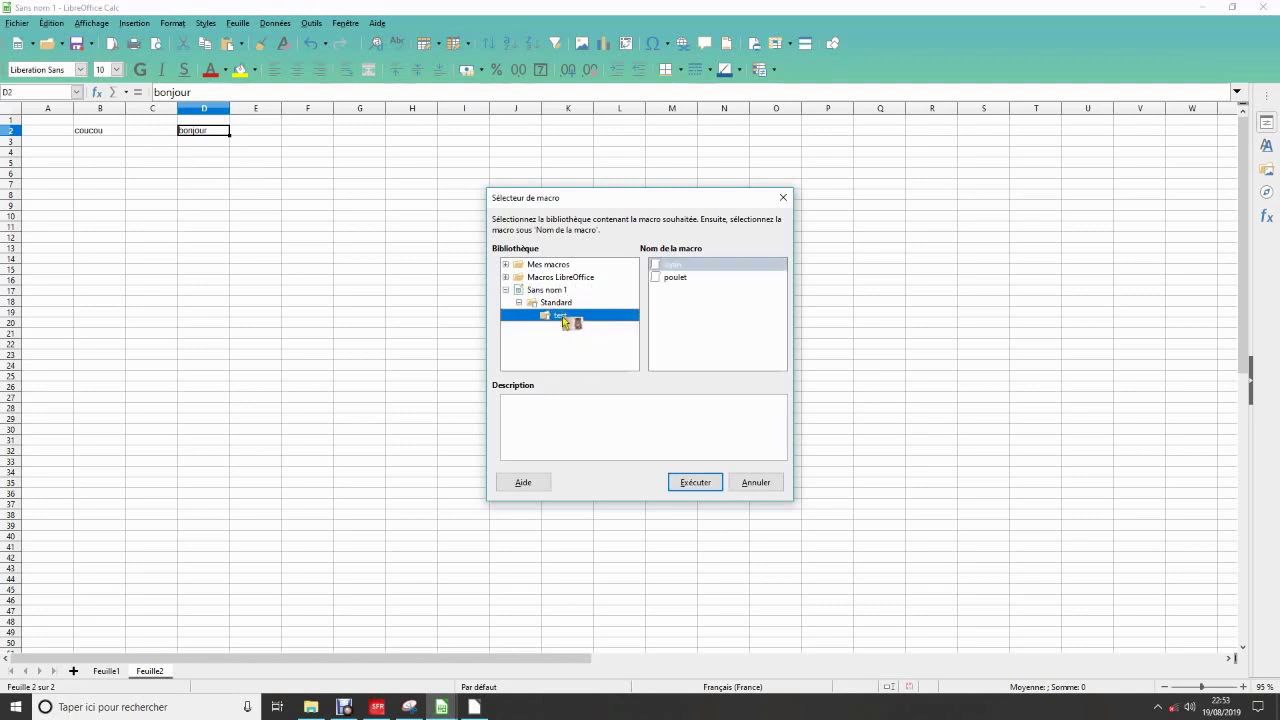
click(674, 278)
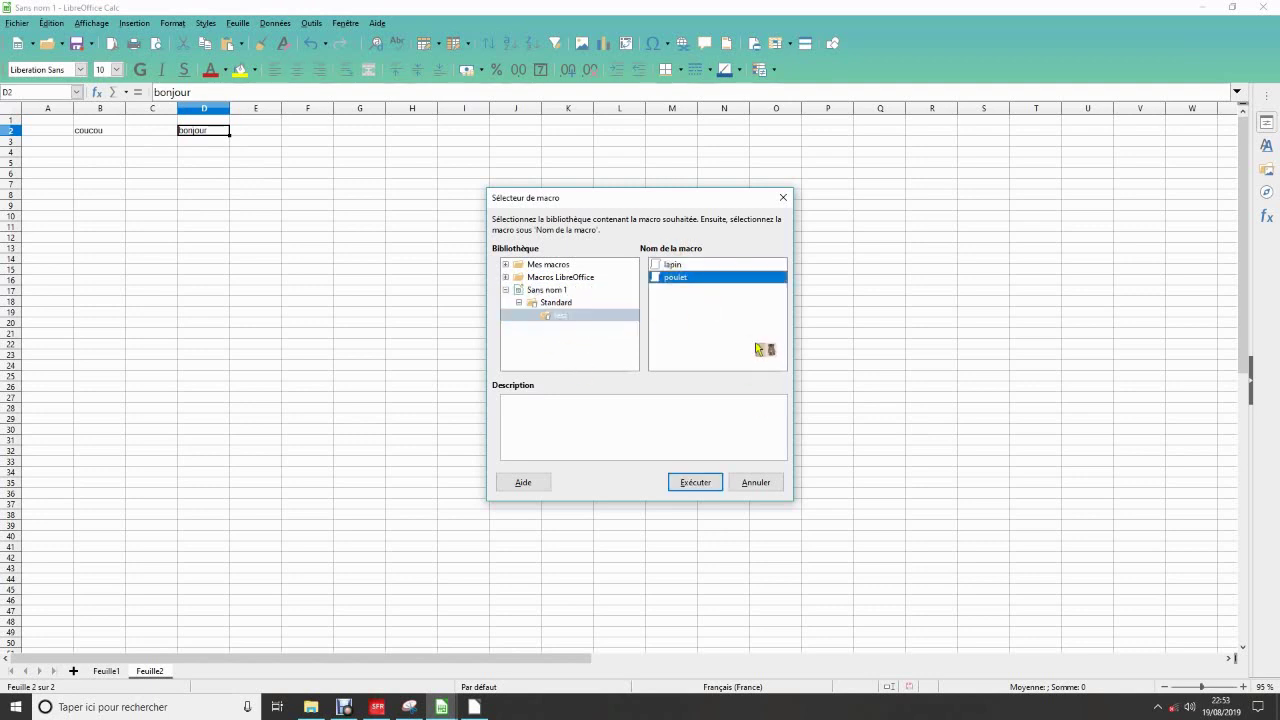
click(690, 475)
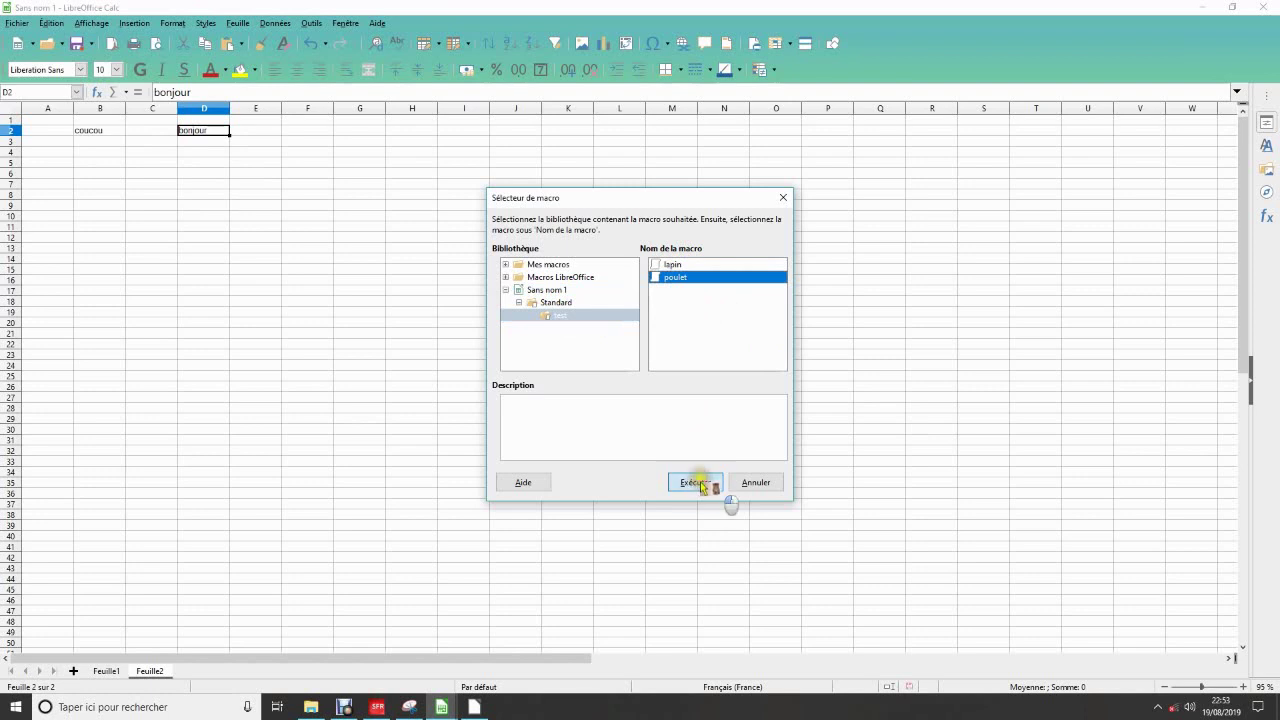
Check that B2 and D2 both read coucou, then select cell F5
click(89, 133)
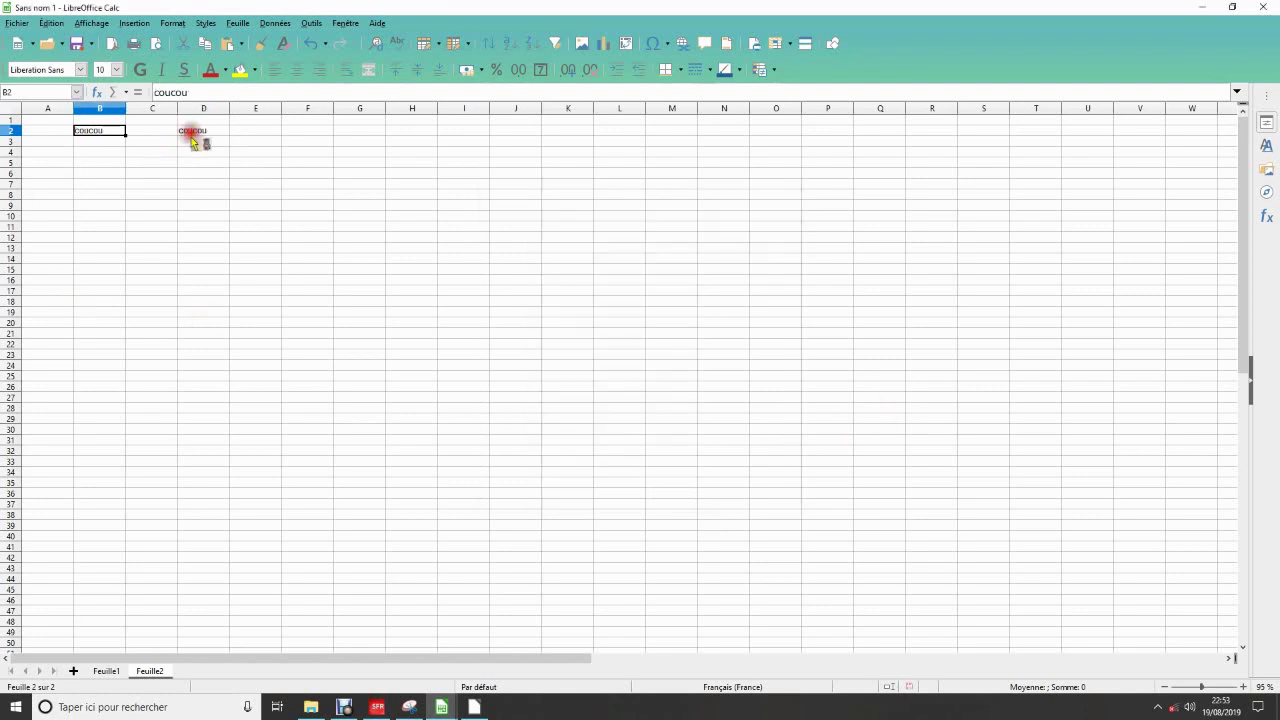
click(204, 135)
click(418, 182)
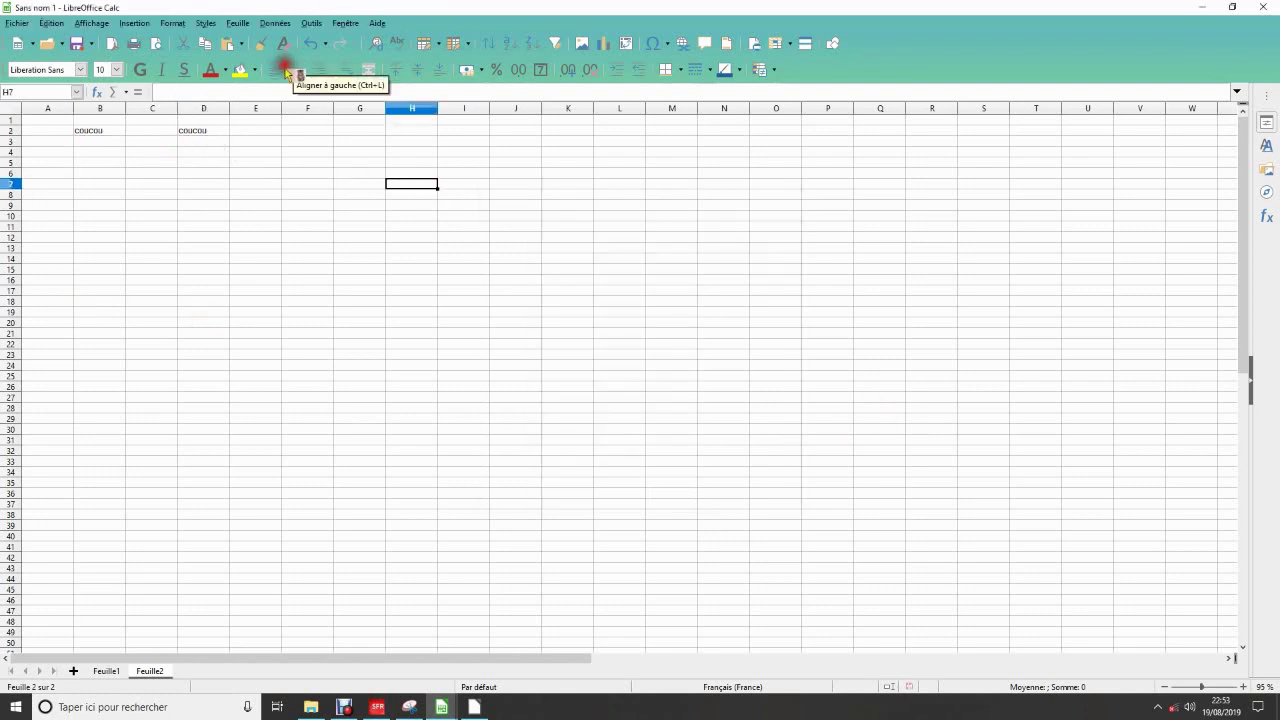
click(410, 238)
click(310, 164)
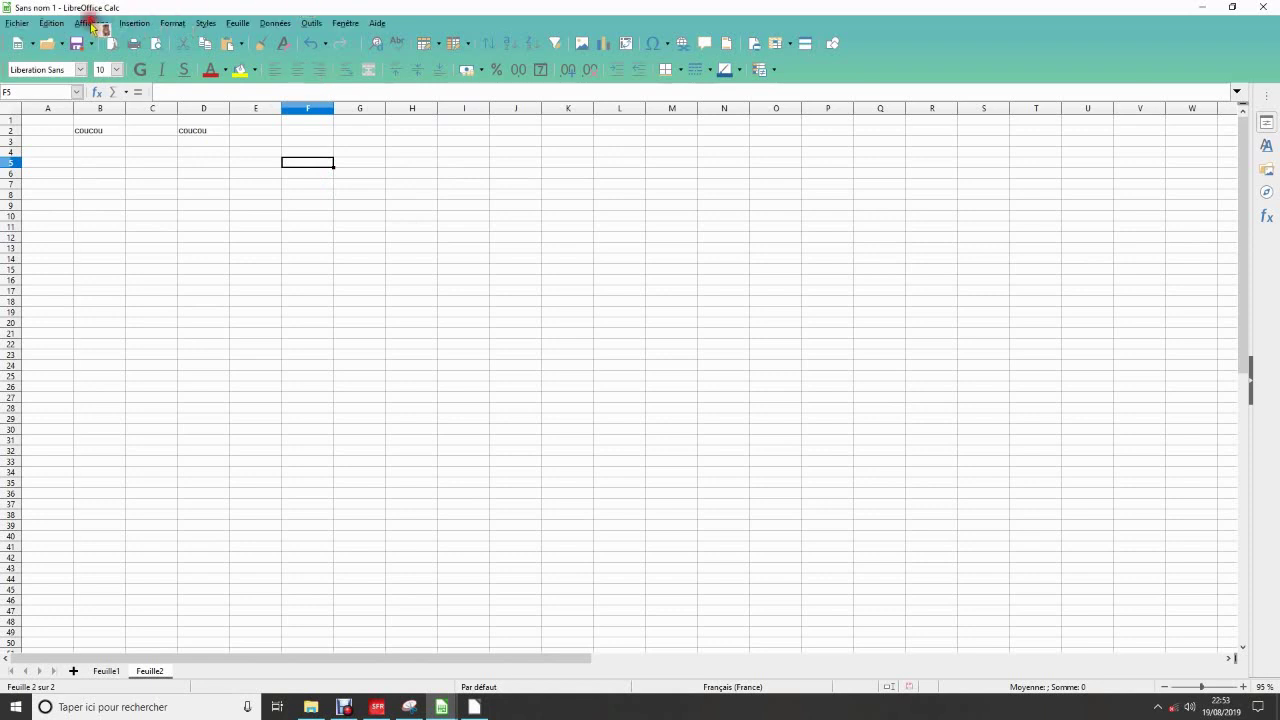
Insert the image bob.jpg onto Feuille2 at cell F5
click(130, 23)
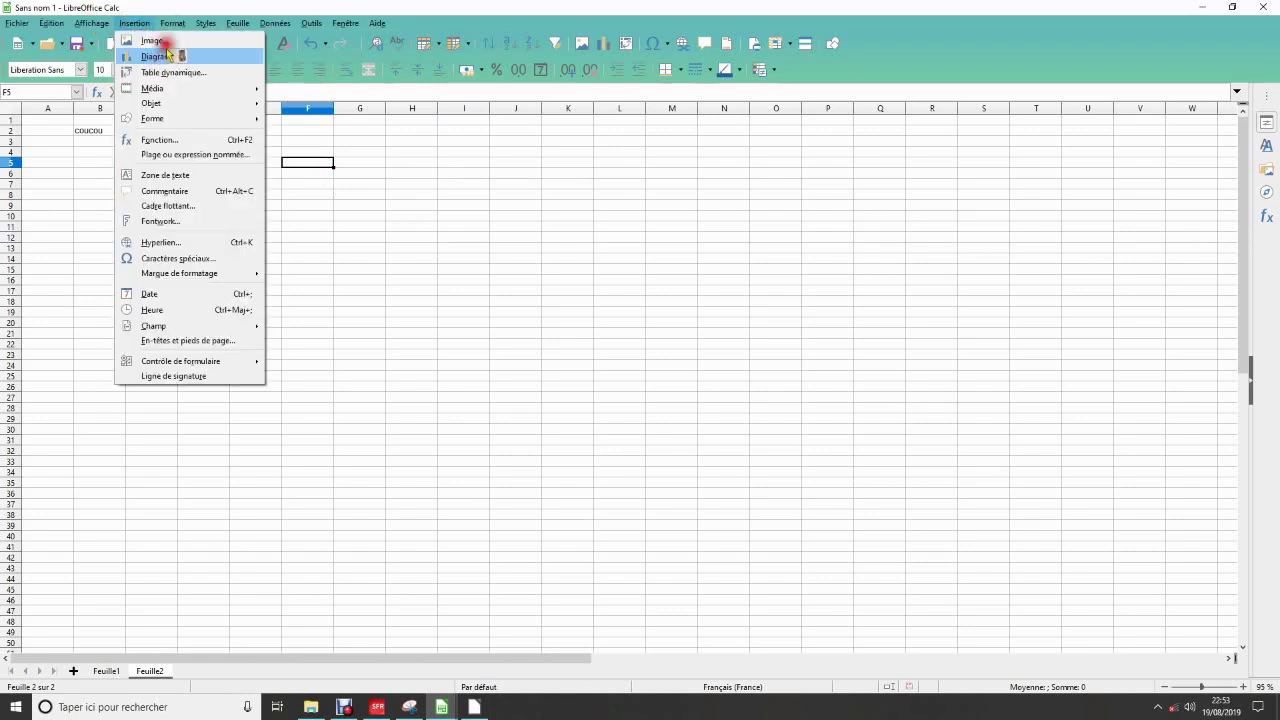
click(155, 40)
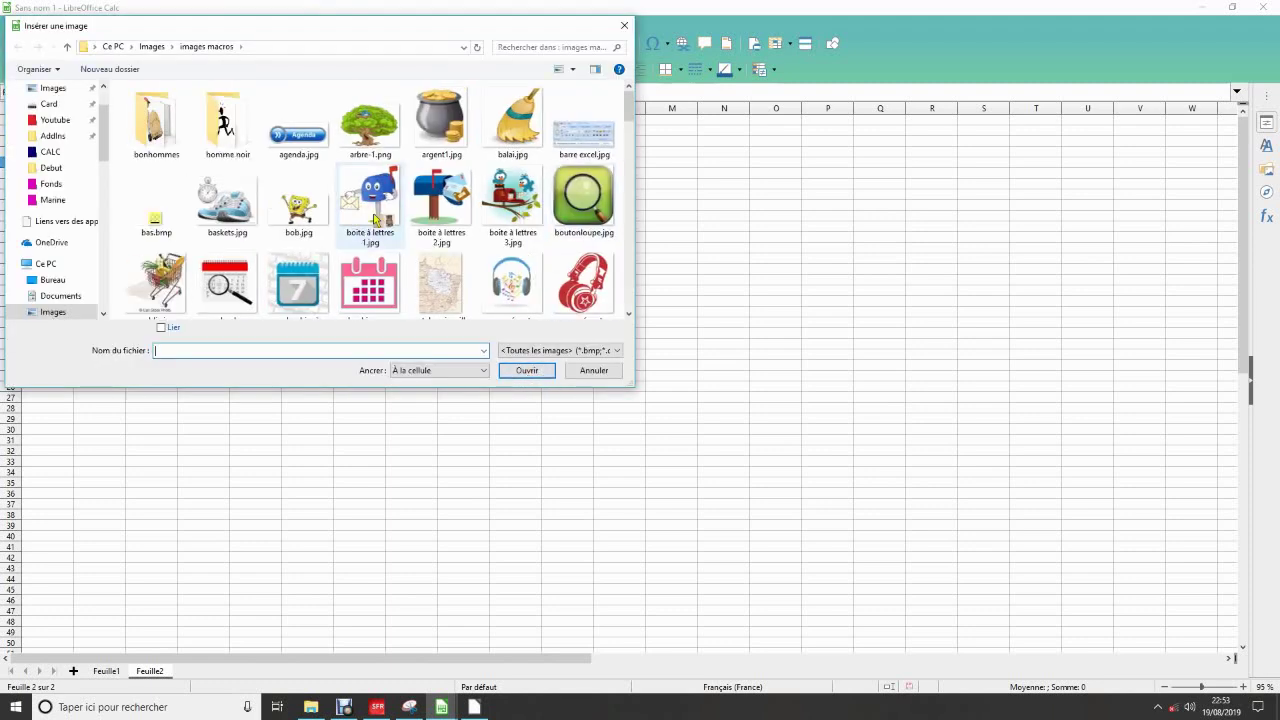
click(300, 208)
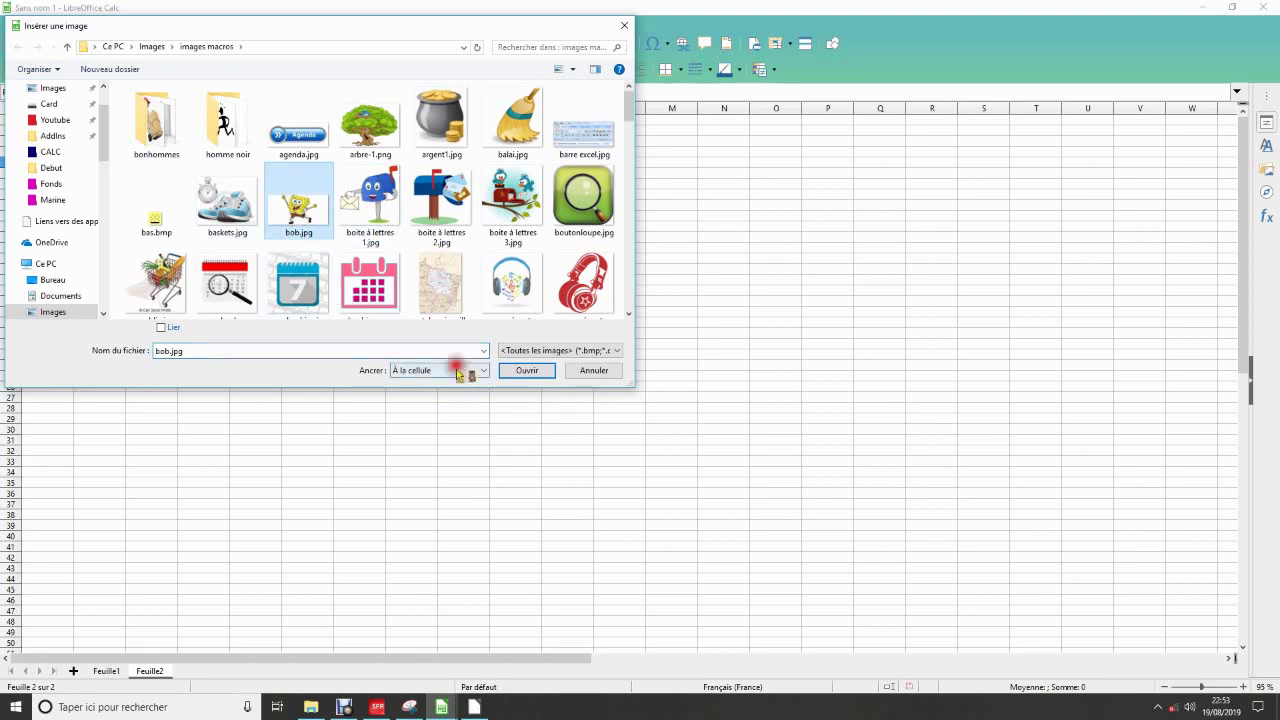
click(527, 370)
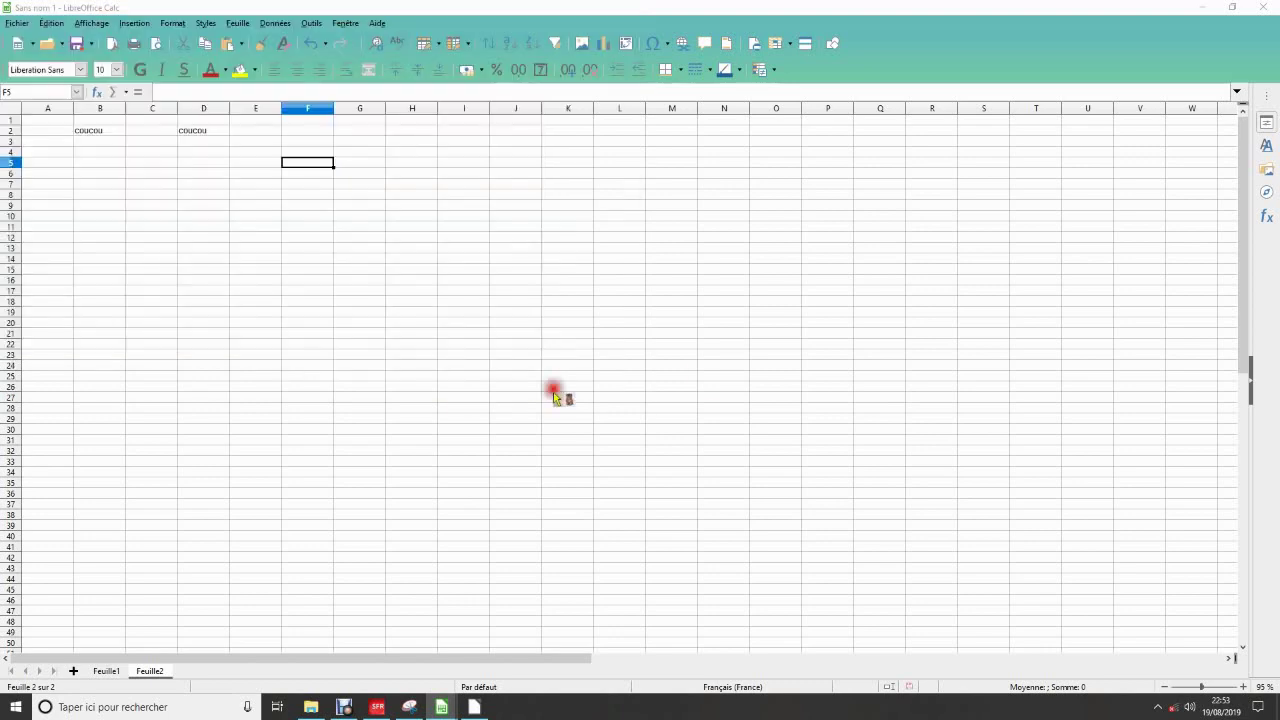
Resize the SpongeBob picture to about 3.37 × 1.63 cm near cell F3
click(463, 300)
click(478, 250)
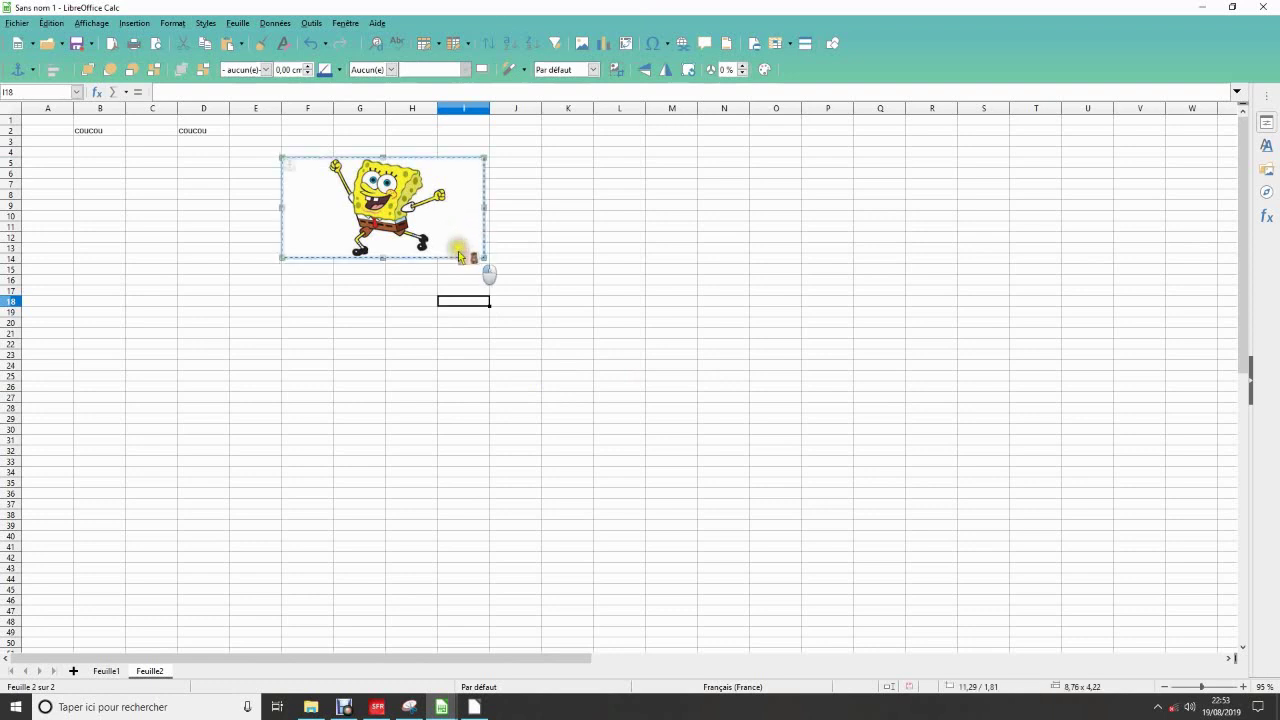
drag(484, 159, 490, 172)
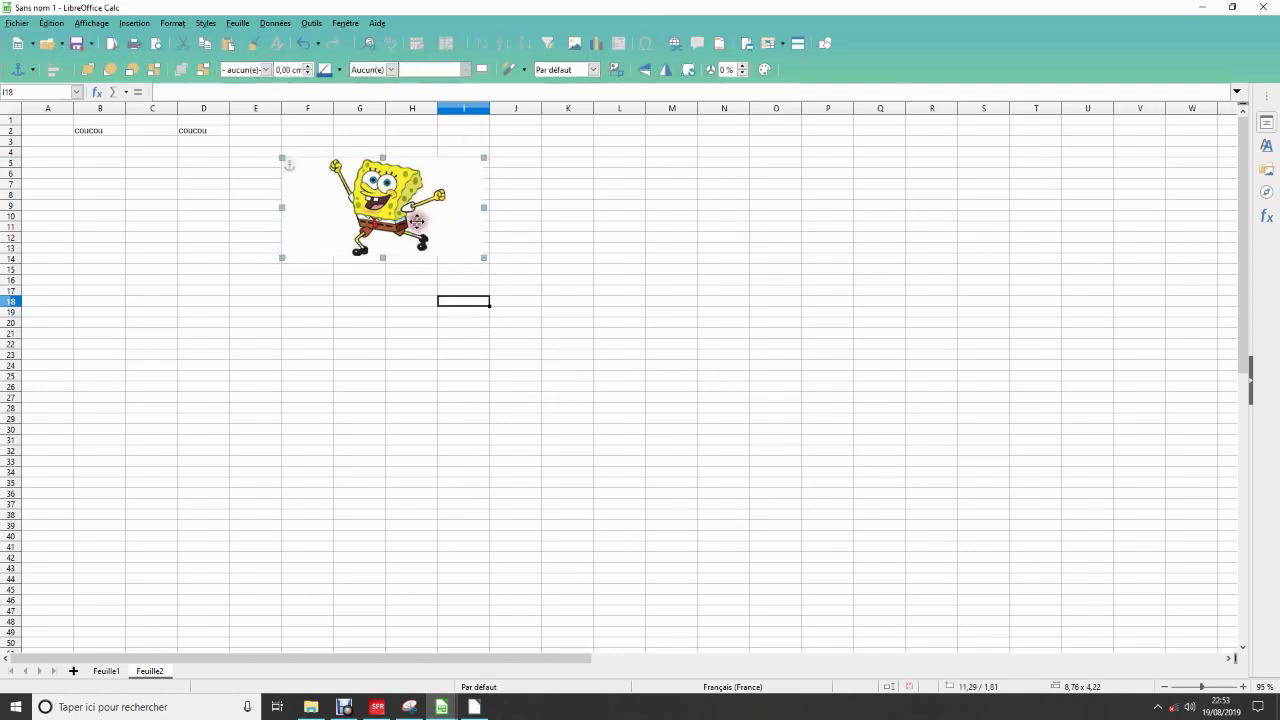
click(465, 199)
mouse_move(484, 157)
mouse_down()
mouse_move(378, 209)
mouse_move(337, 163)
mouse_up()
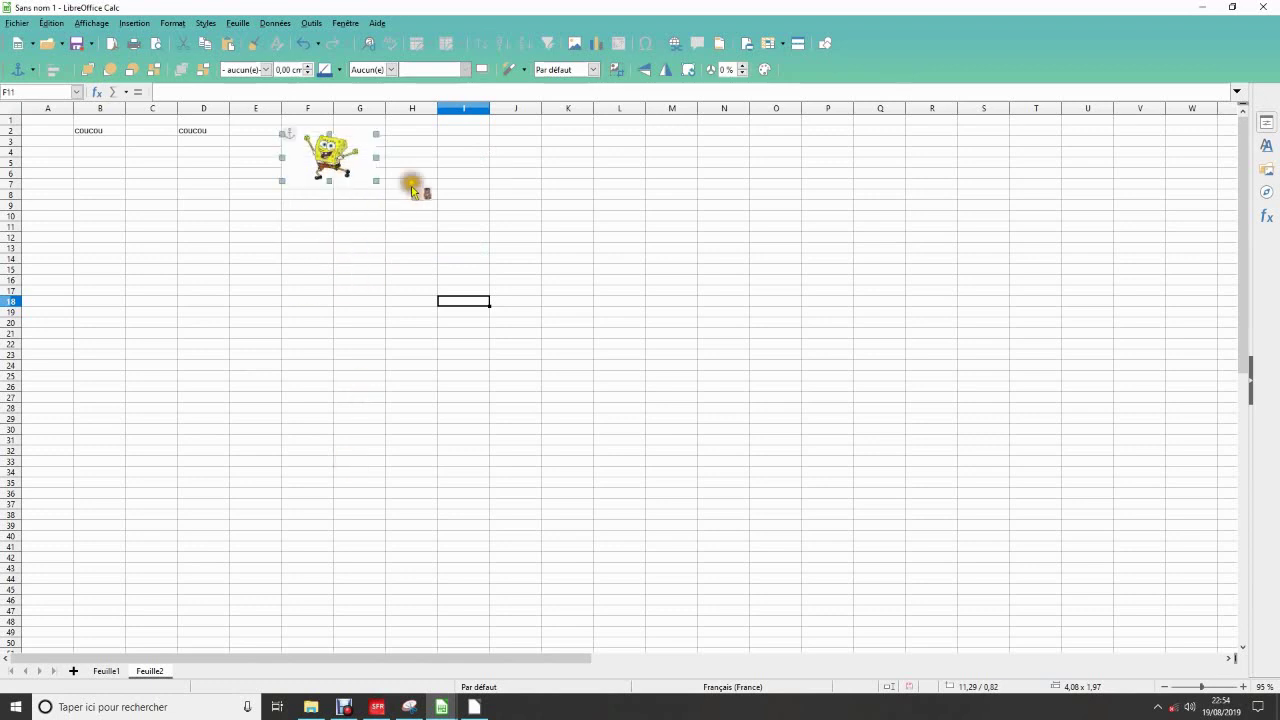
key(Escape)
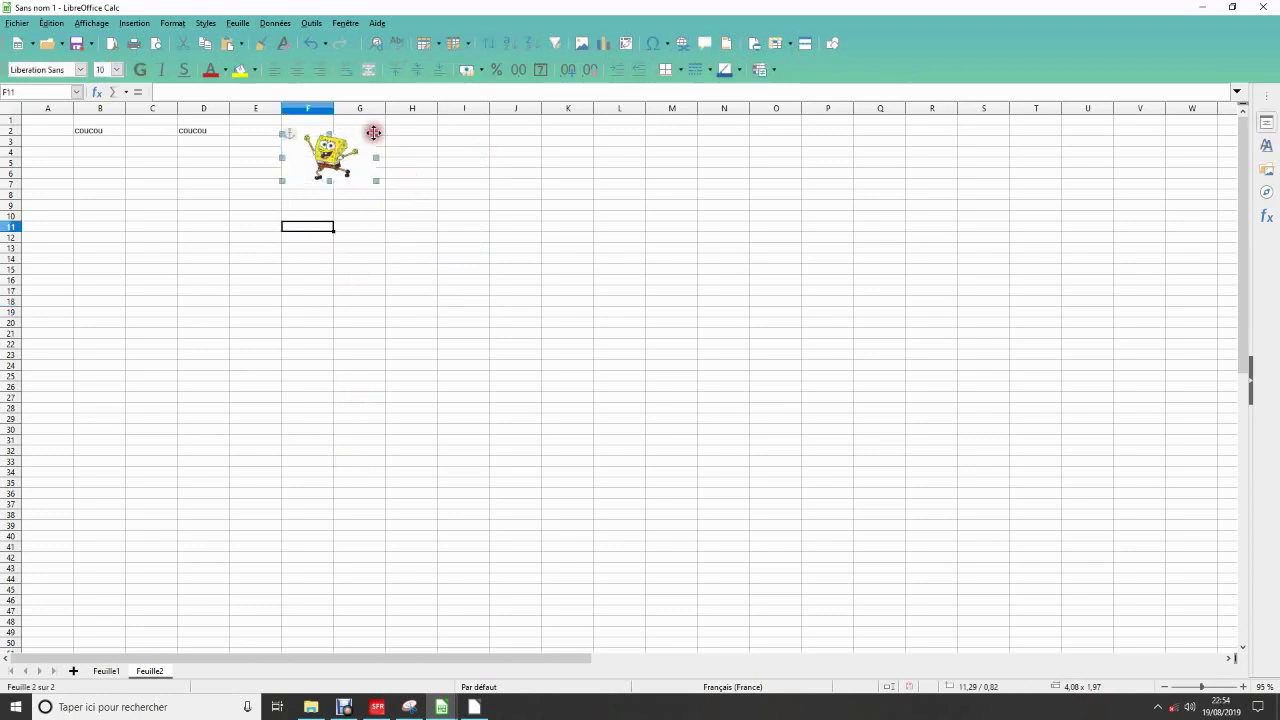
drag(373, 133, 364, 139)
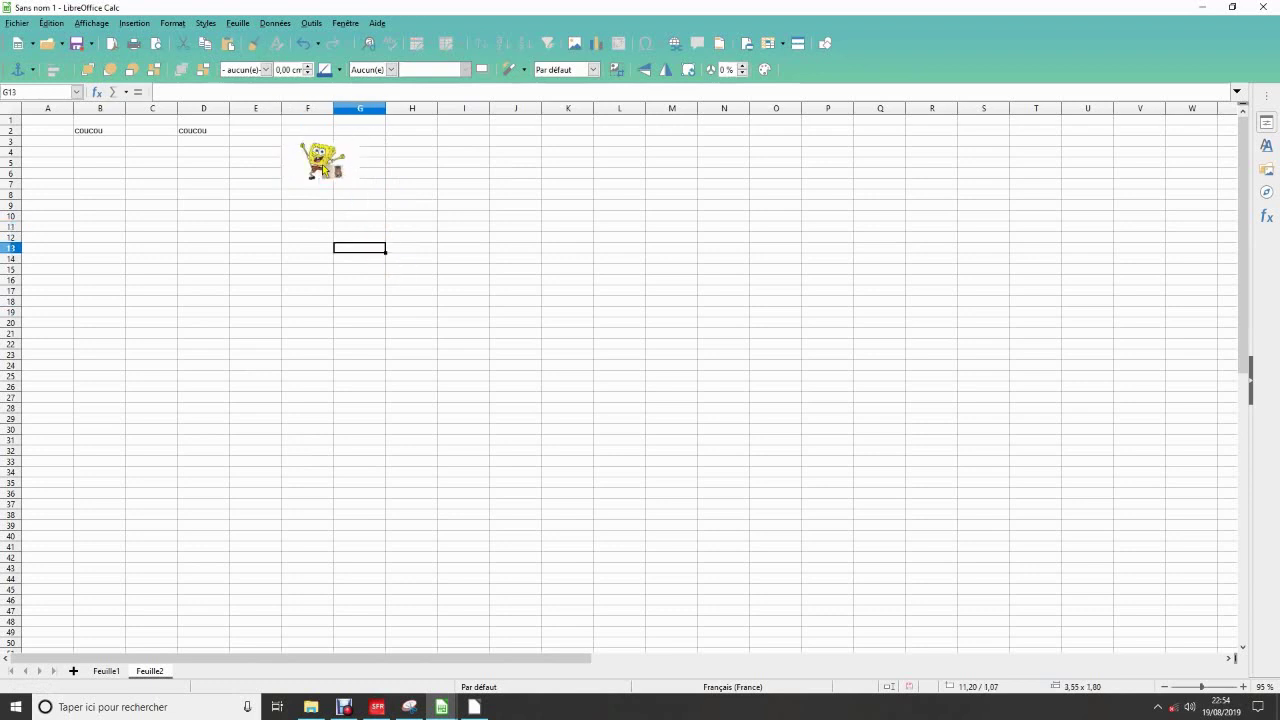
click(328, 161)
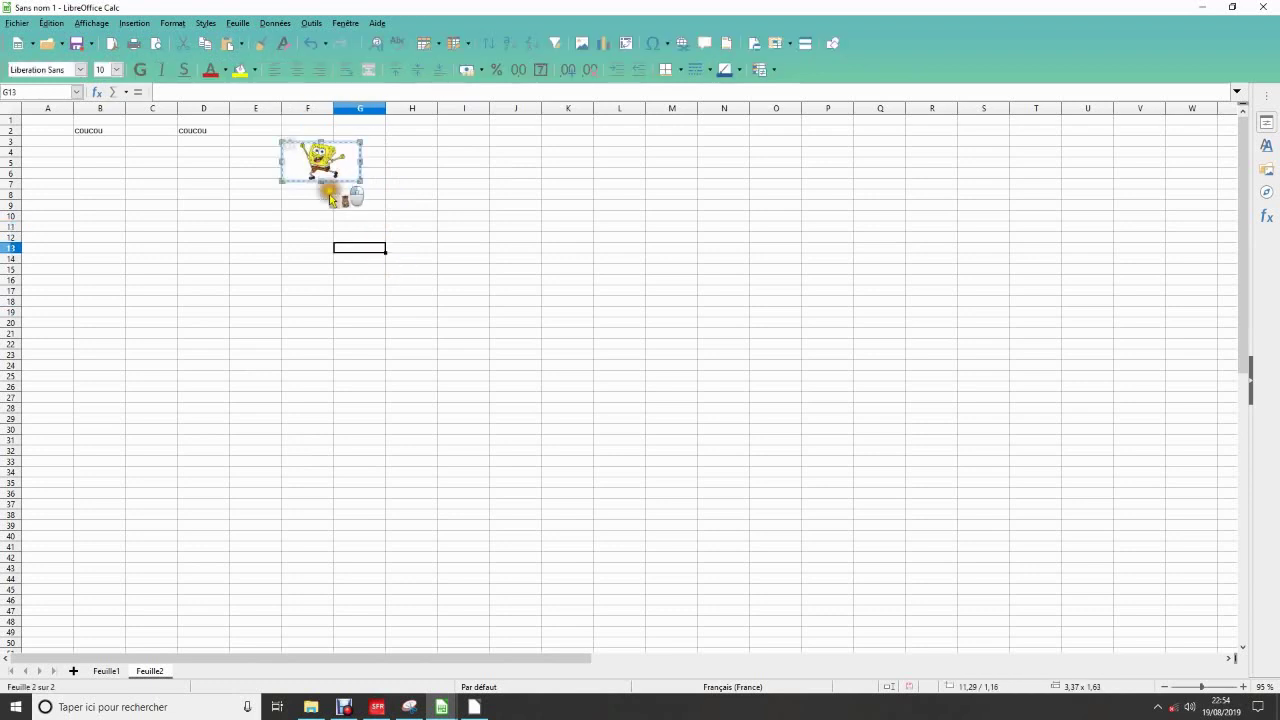
Open the picture's macro assignment dialog, browse to test > poulet, close it, and reselect the picture
right_click(330, 161)
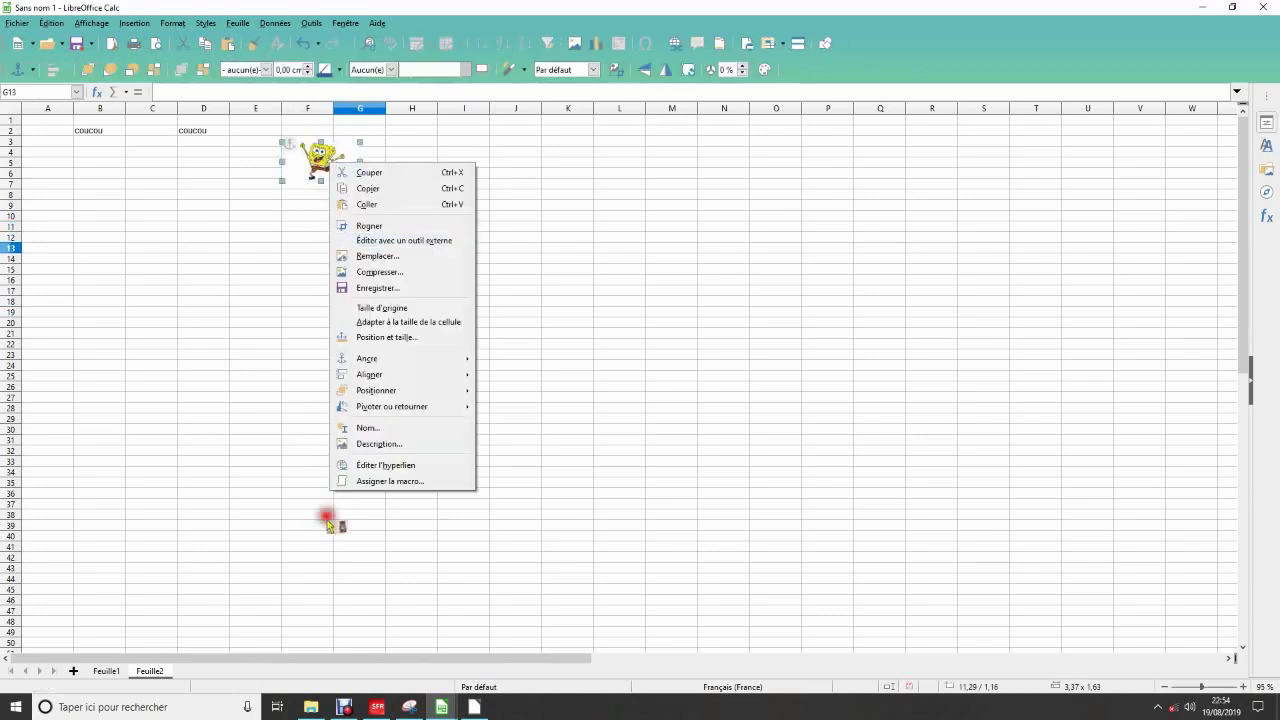
click(389, 484)
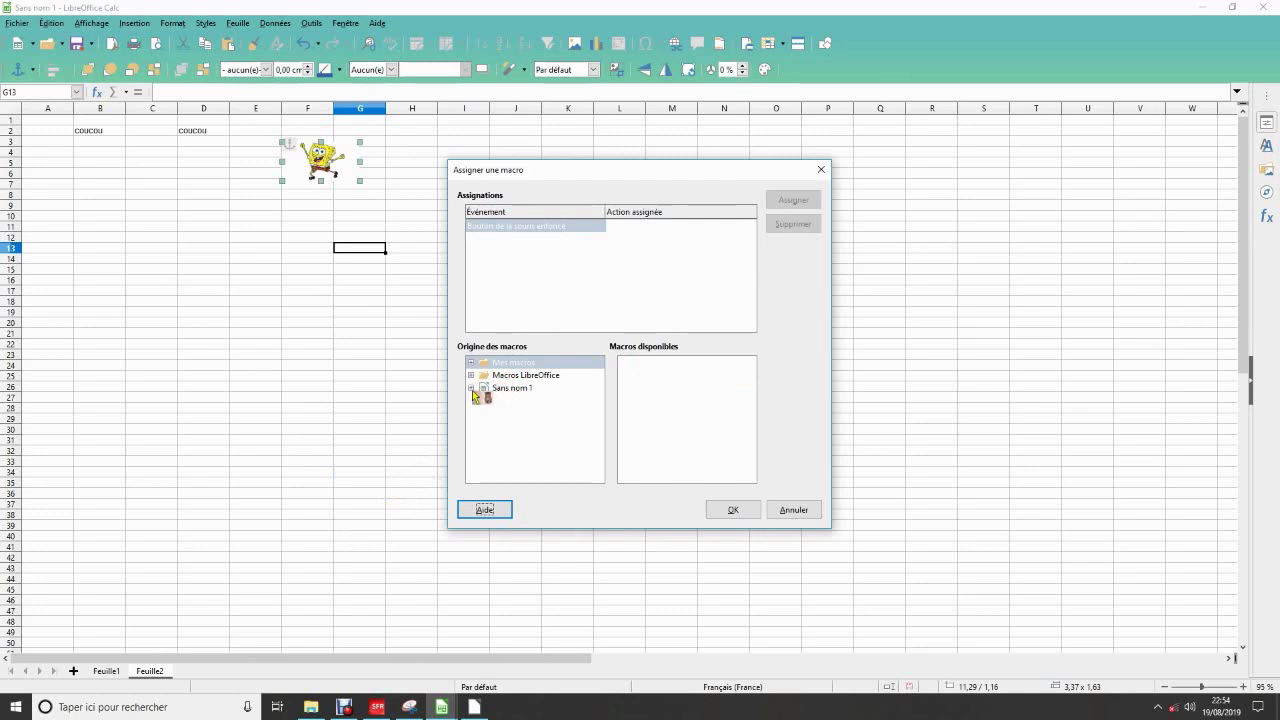
click(471, 388)
click(485, 401)
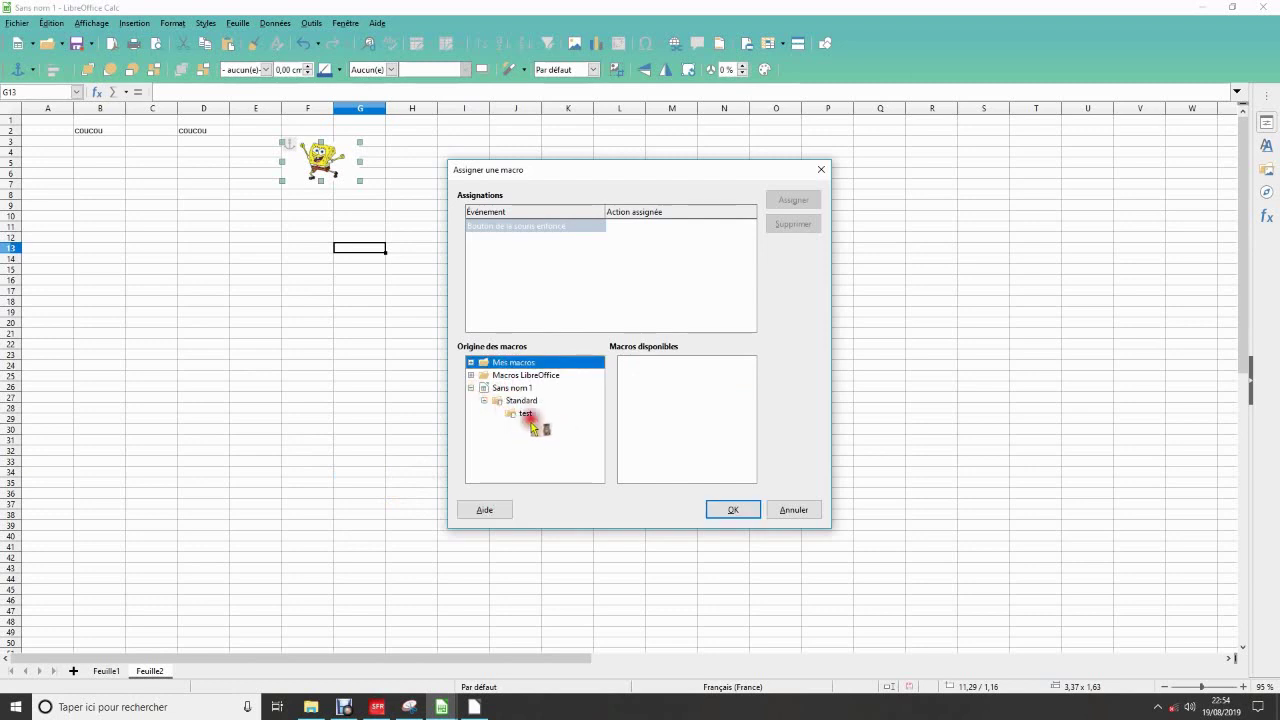
click(526, 413)
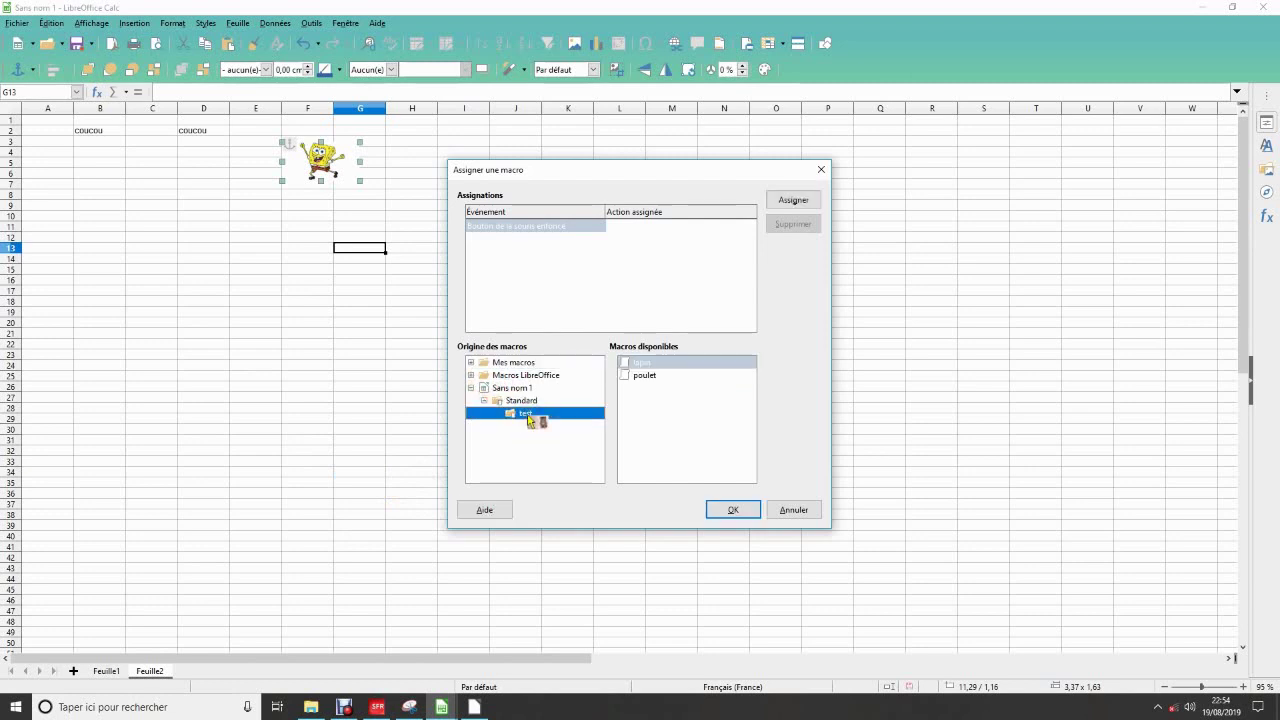
click(645, 375)
click(733, 510)
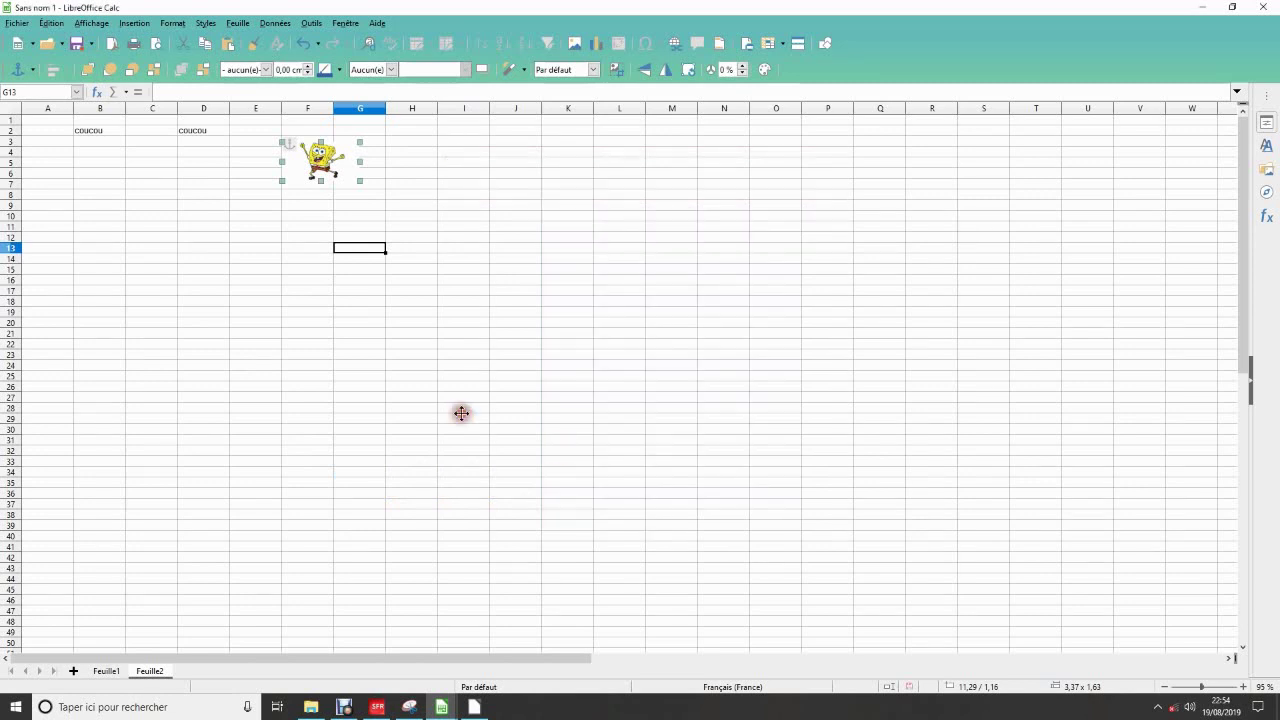
click(606, 413)
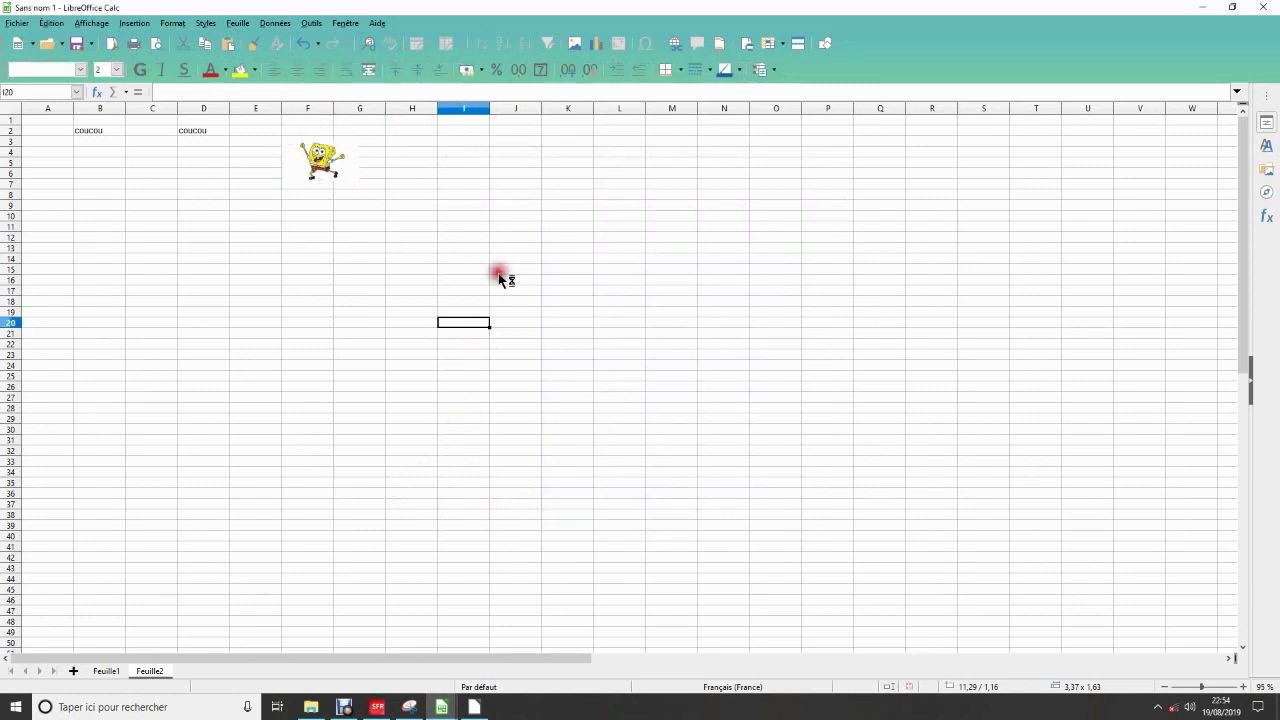
click(340, 166)
Assign the Sans nom 1 > Standard > test > poulet macro to the SpongeBob picture
right_click(340, 166)
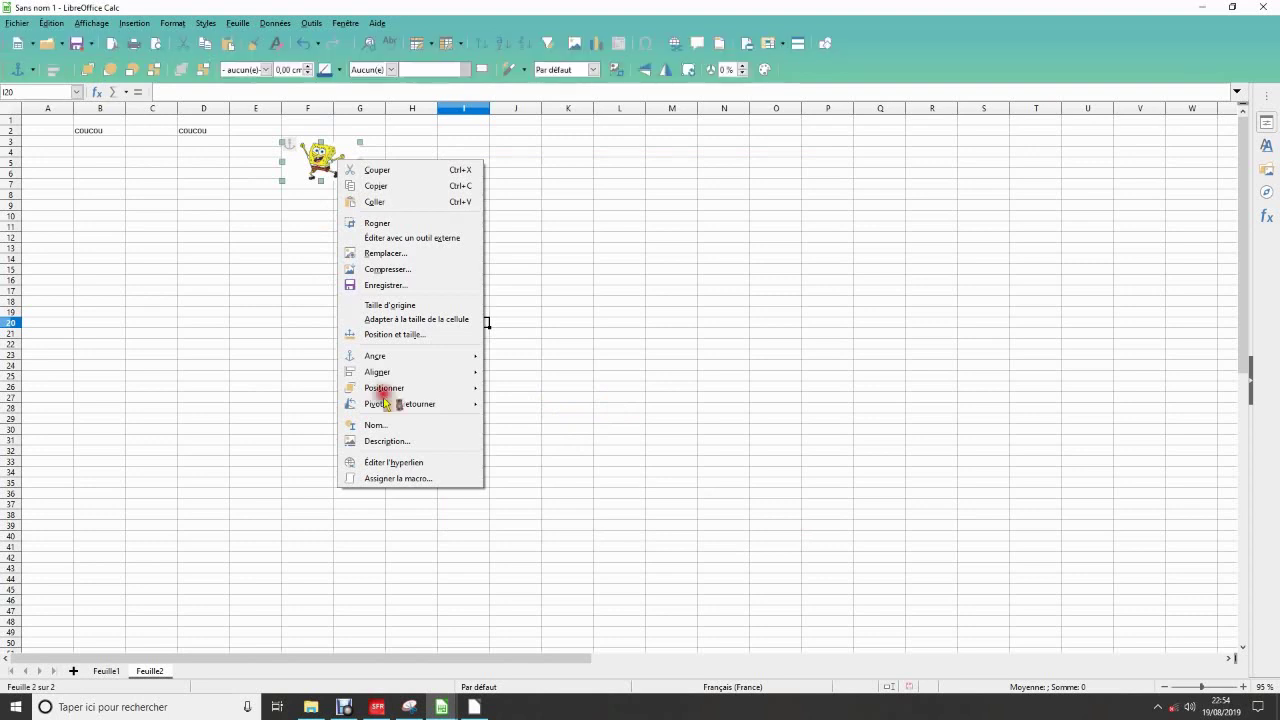
click(420, 485)
click(469, 388)
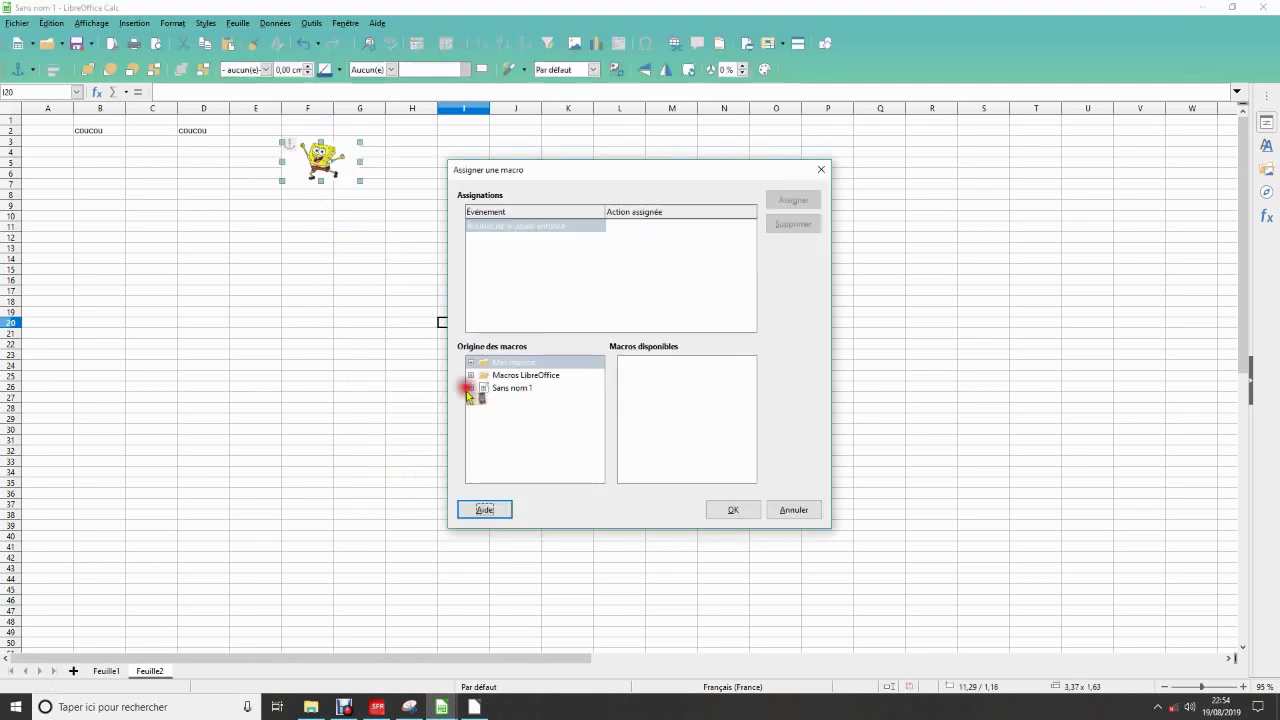
click(469, 388)
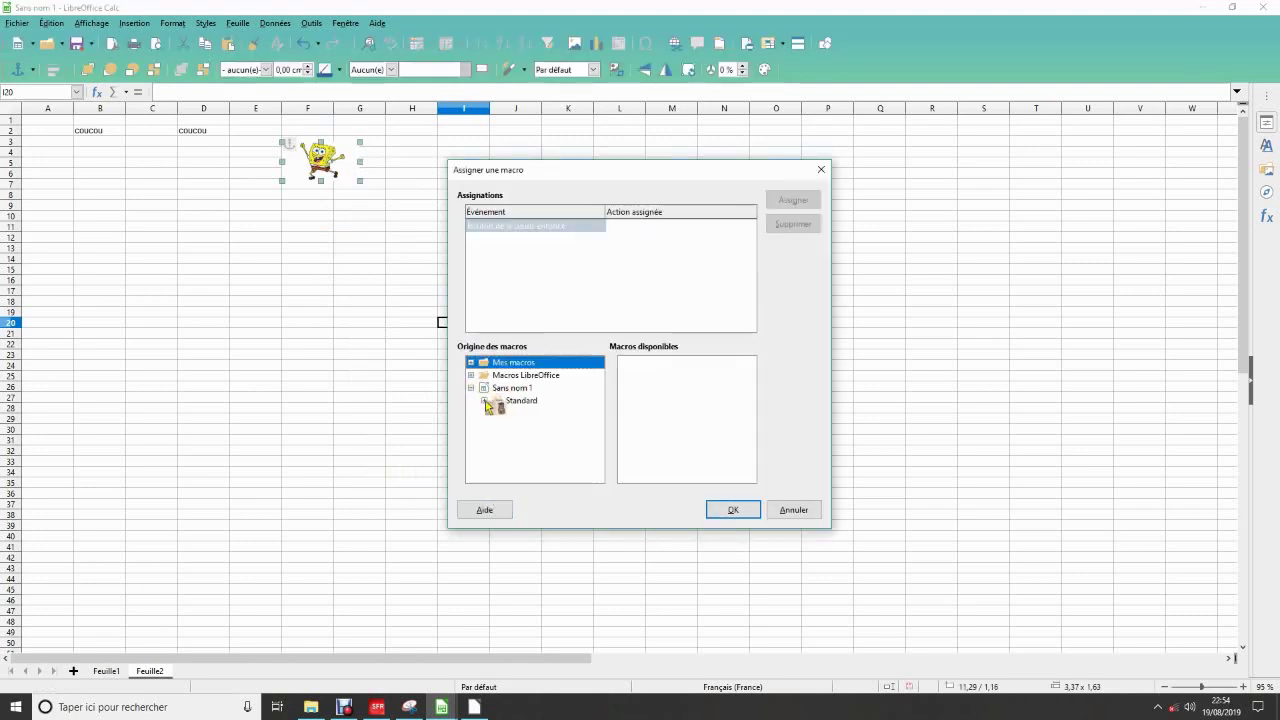
click(485, 401)
click(522, 413)
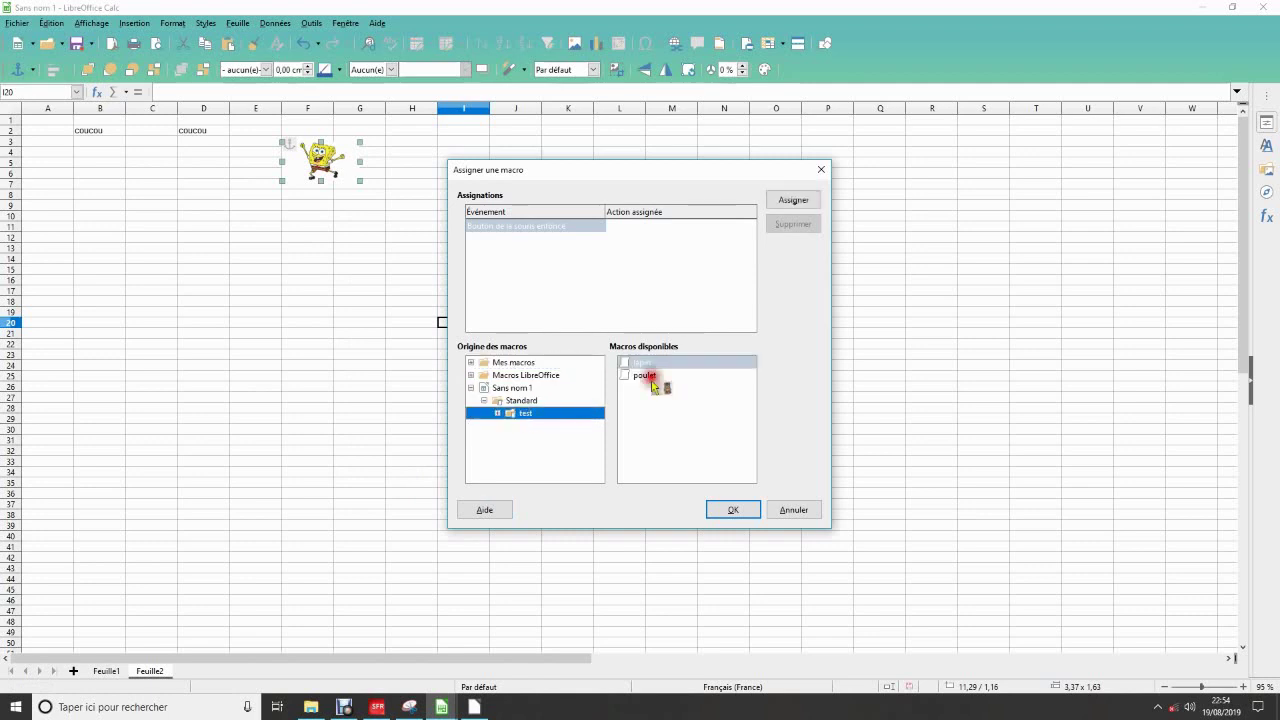
click(660, 375)
click(810, 200)
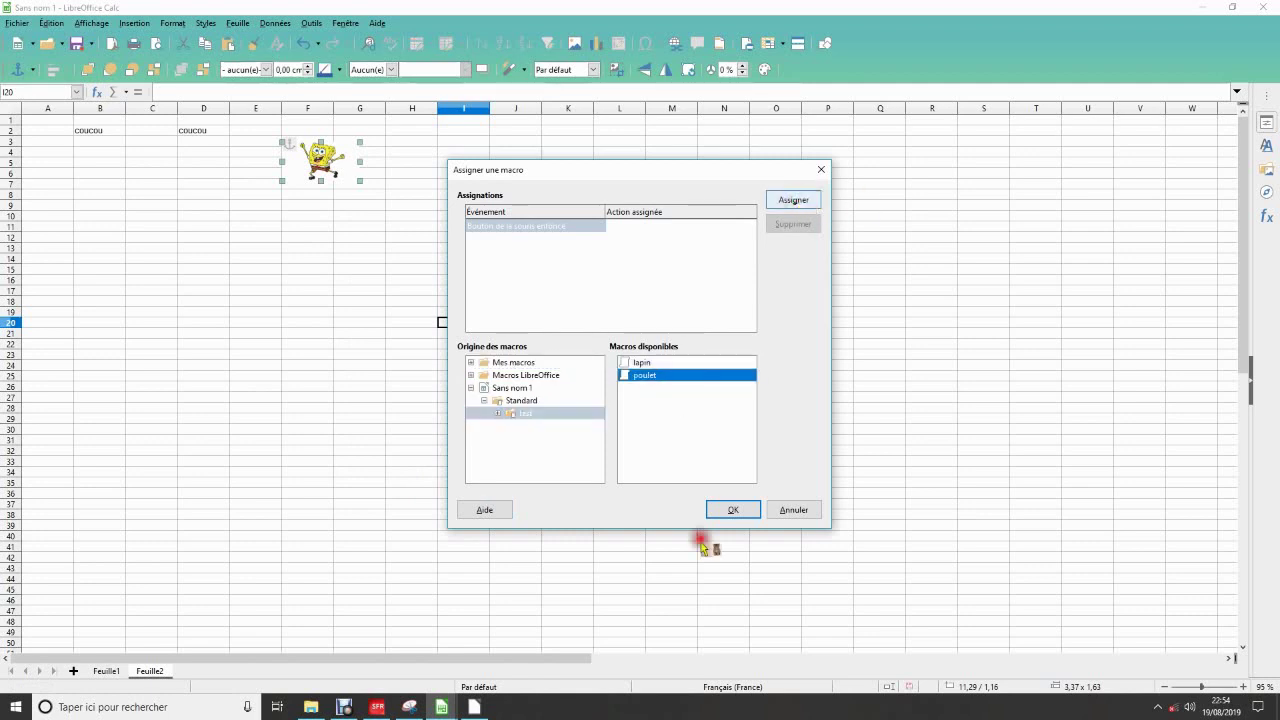
click(816, 201)
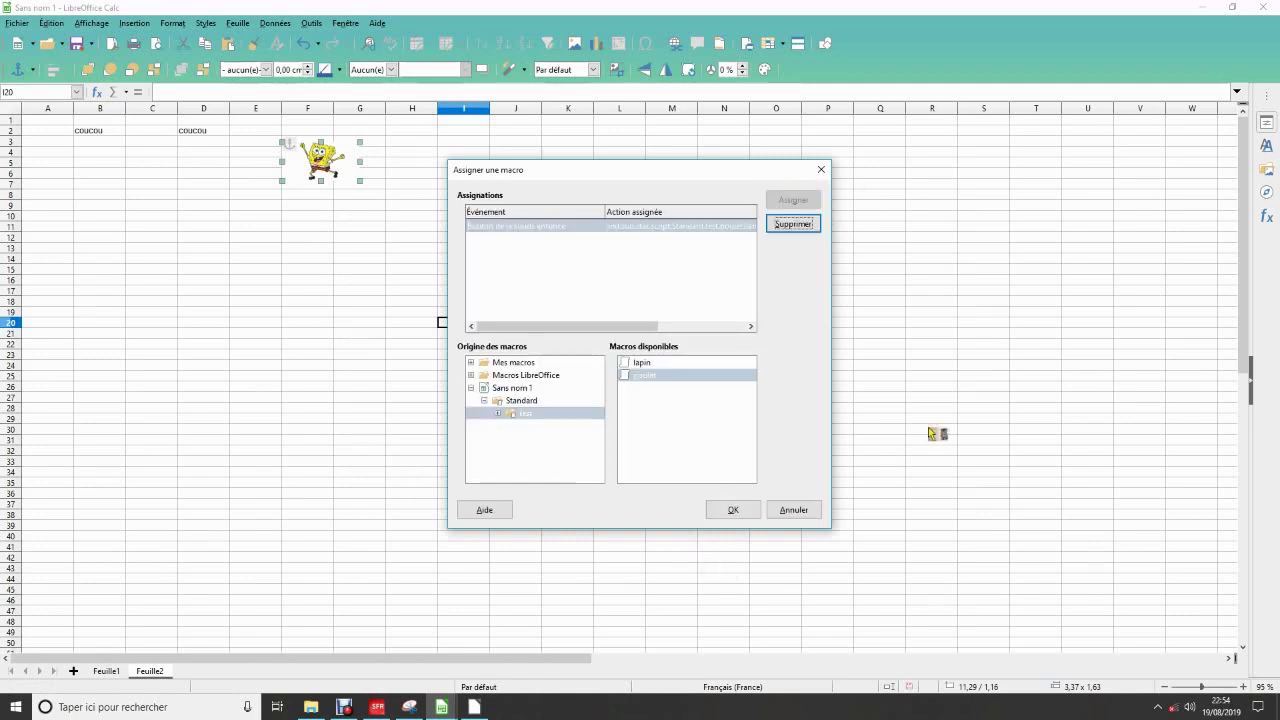
click(733, 511)
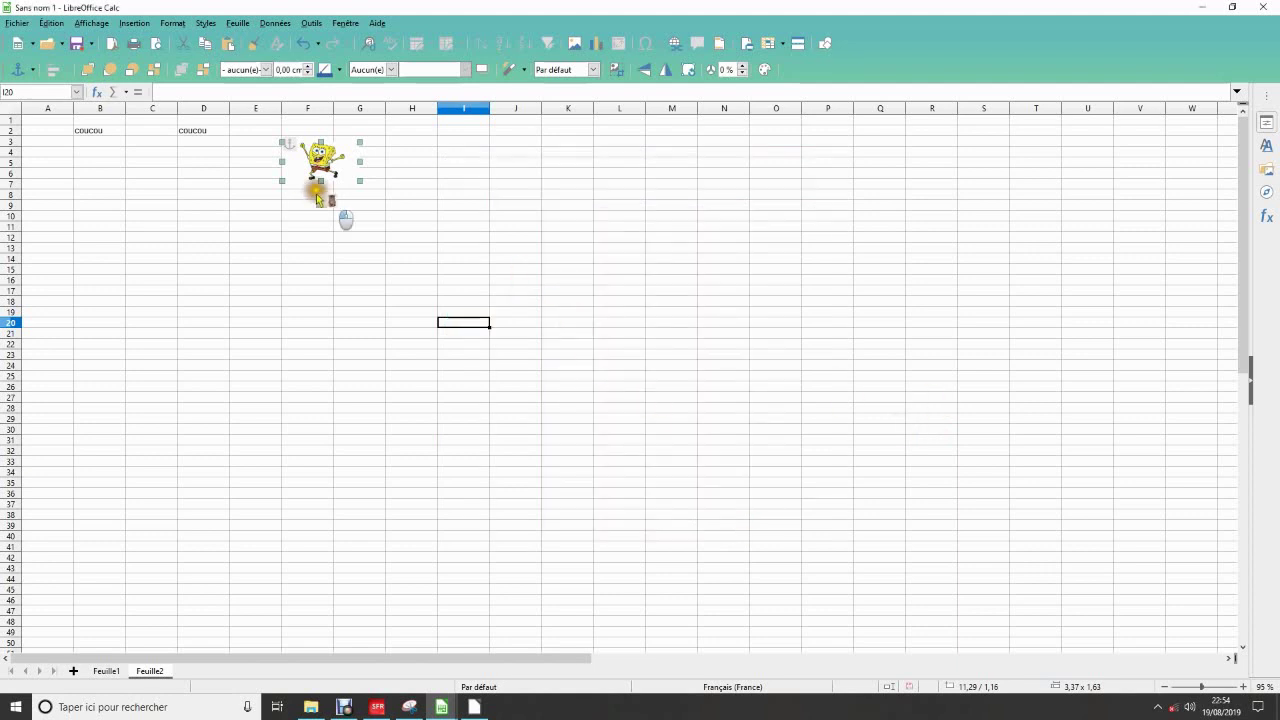
click(318, 153)
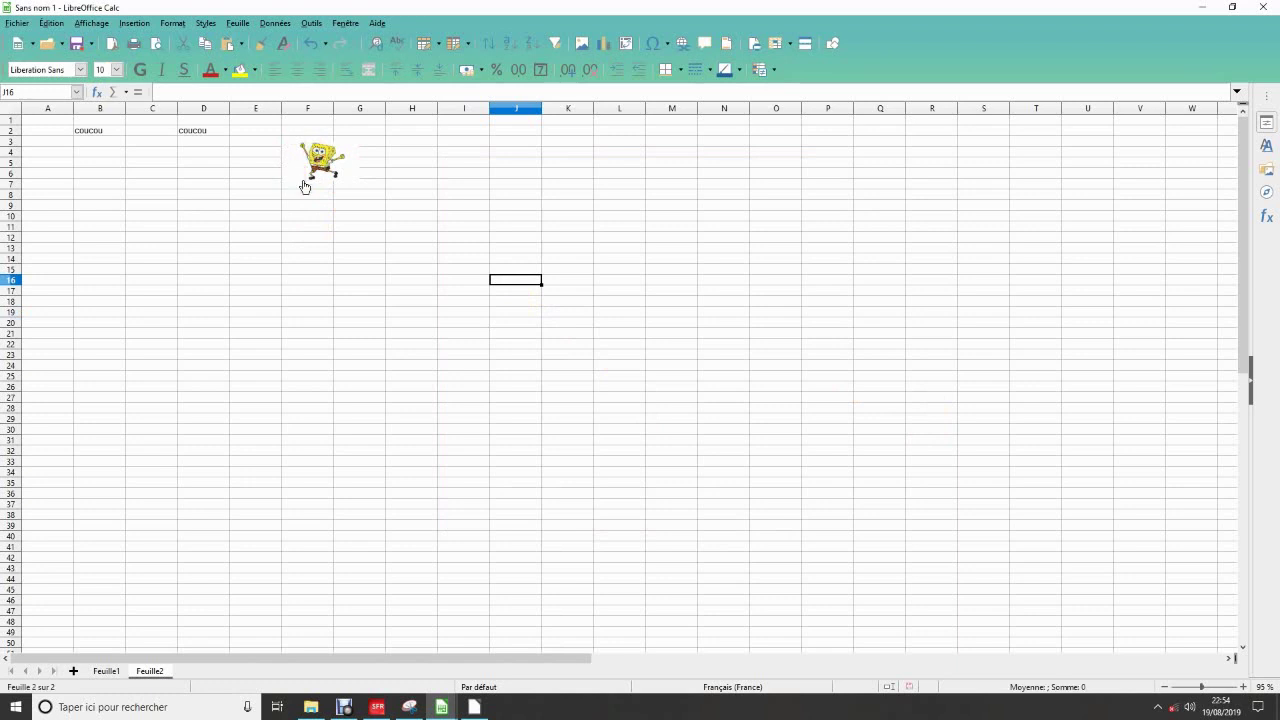
Enter 2 in B2, then click the SpongeBob picture to copy it into D2
click(100, 132)
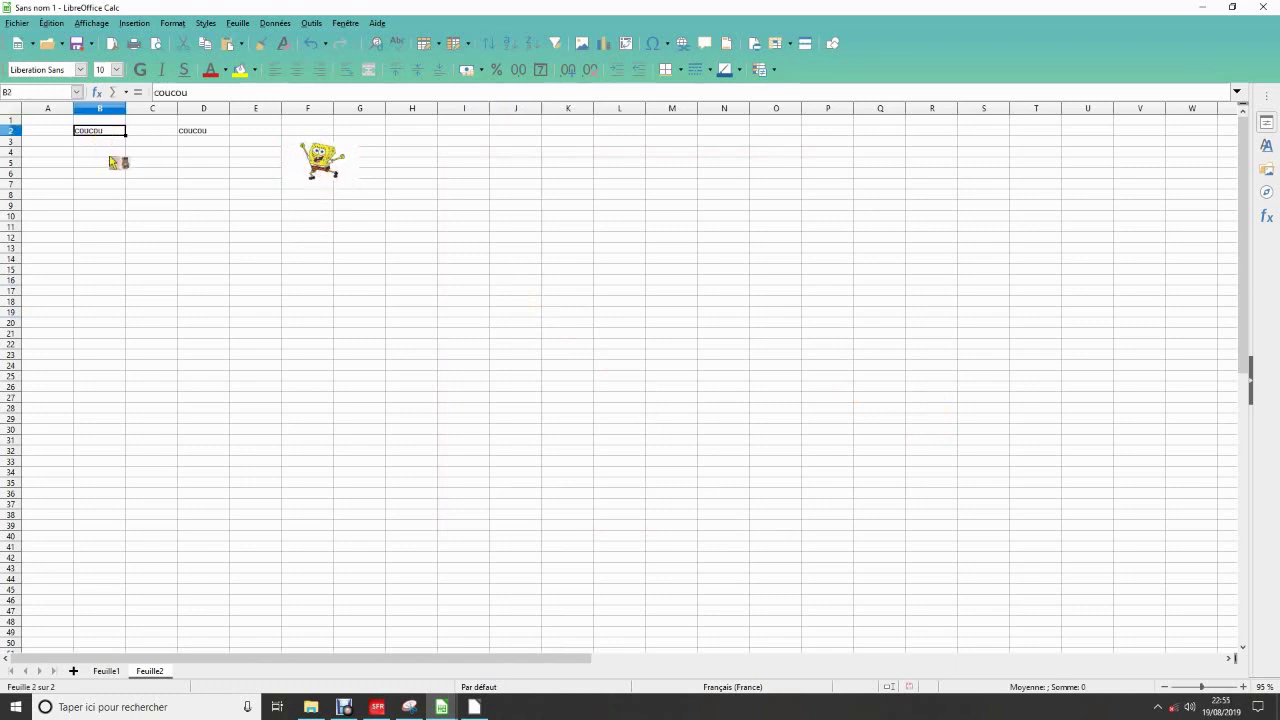
text(s)
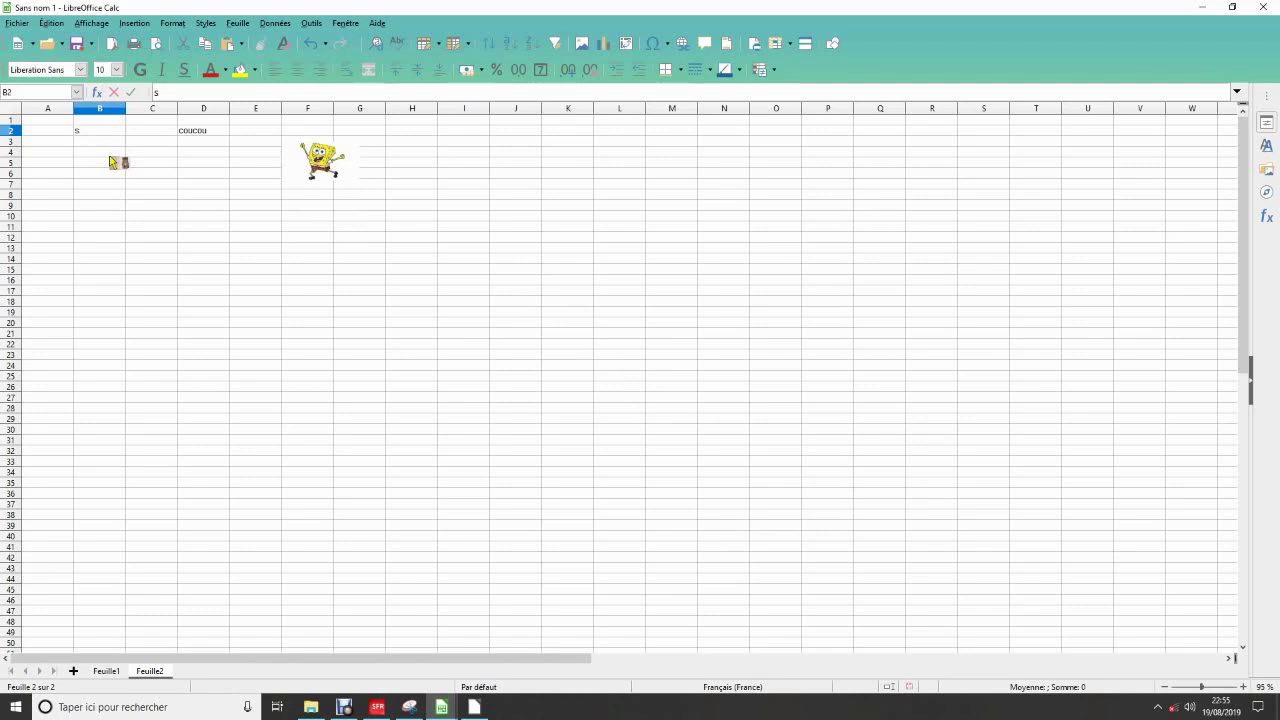
key(Return)
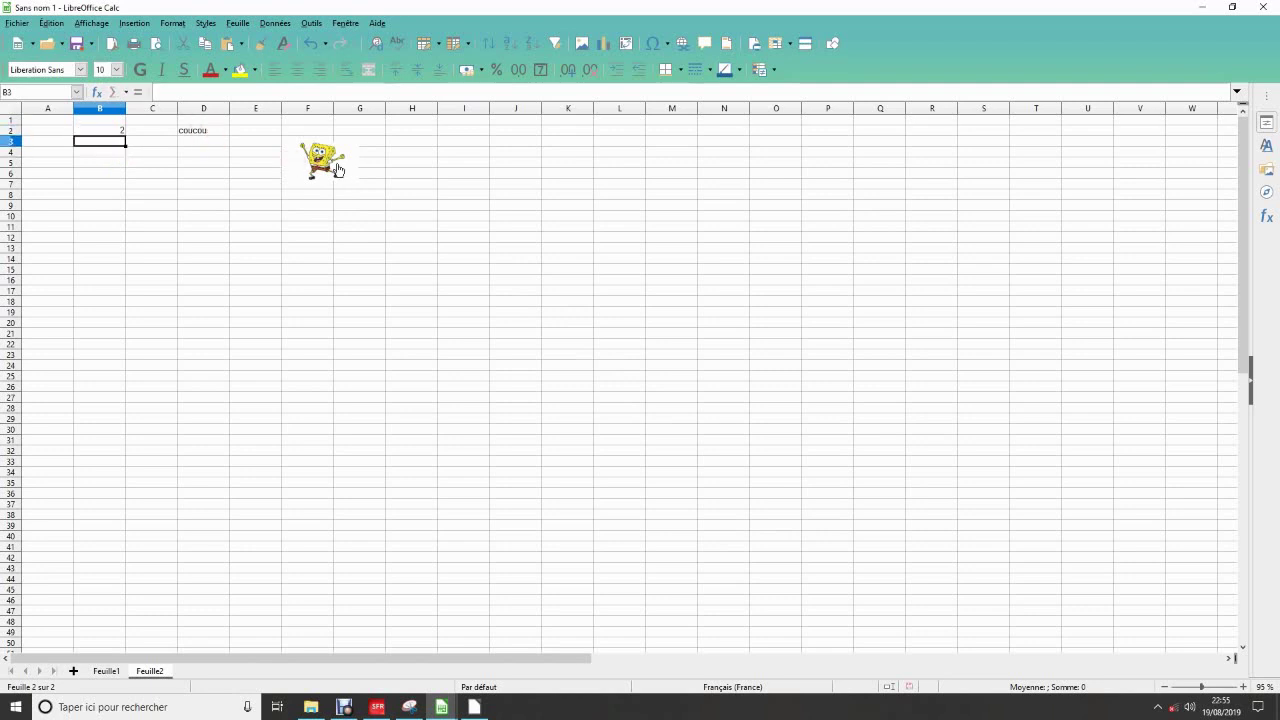
mouse_move(334, 163)
mouse_down()
mouse_move(224, 139)
mouse_move(367, 258)
mouse_up()
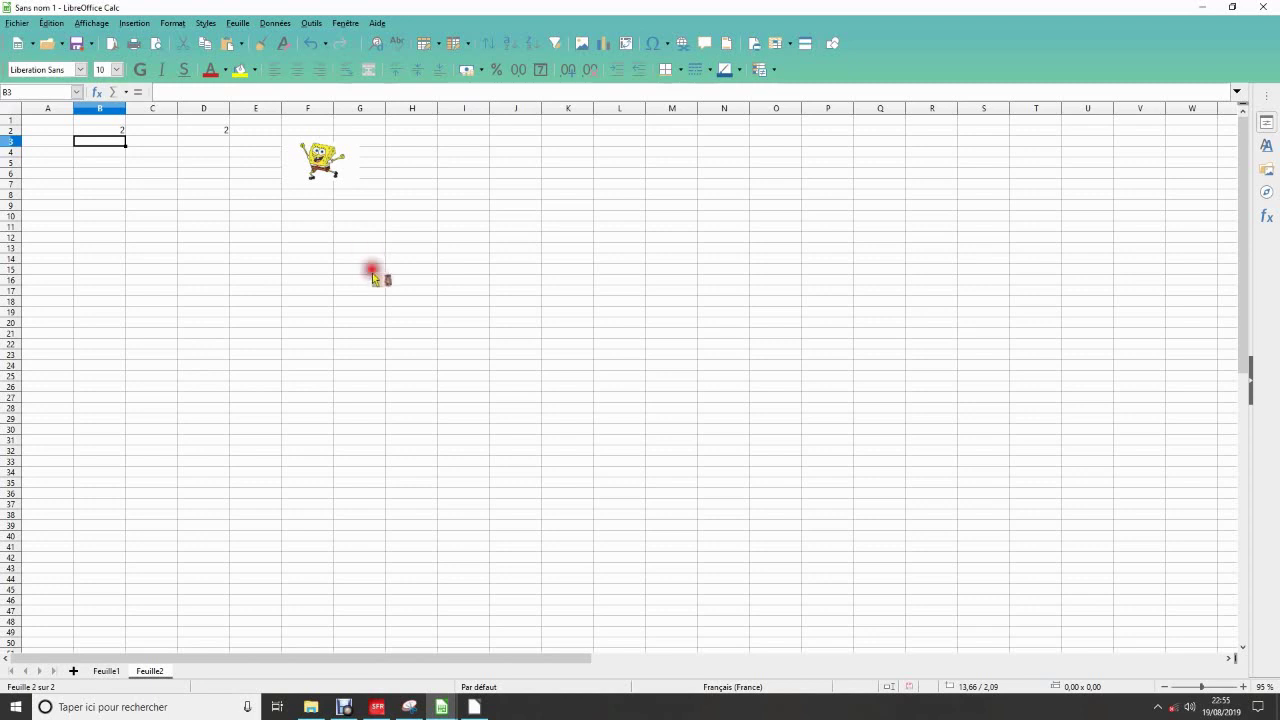
drag(366, 256, 481, 328)
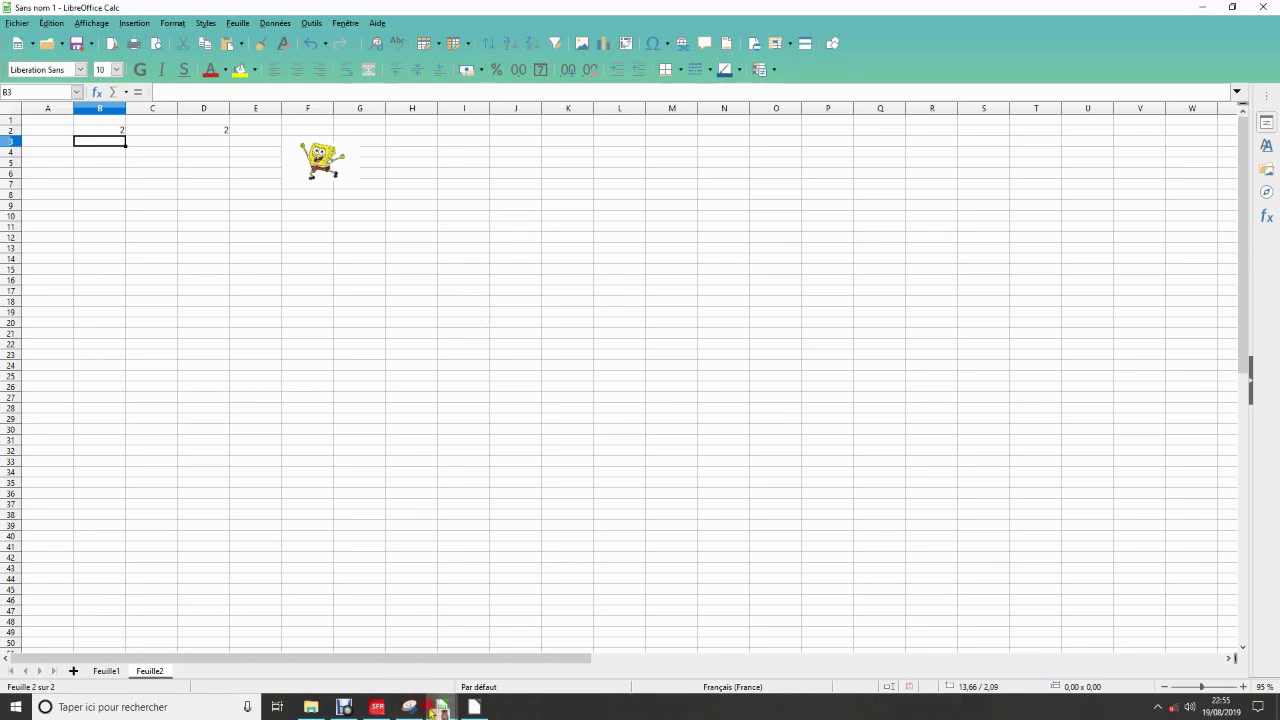
Bring the test macro sur calc.ods window forward and scroll its paramètres sheet left
mouse_move(431, 707)
click(370, 645)
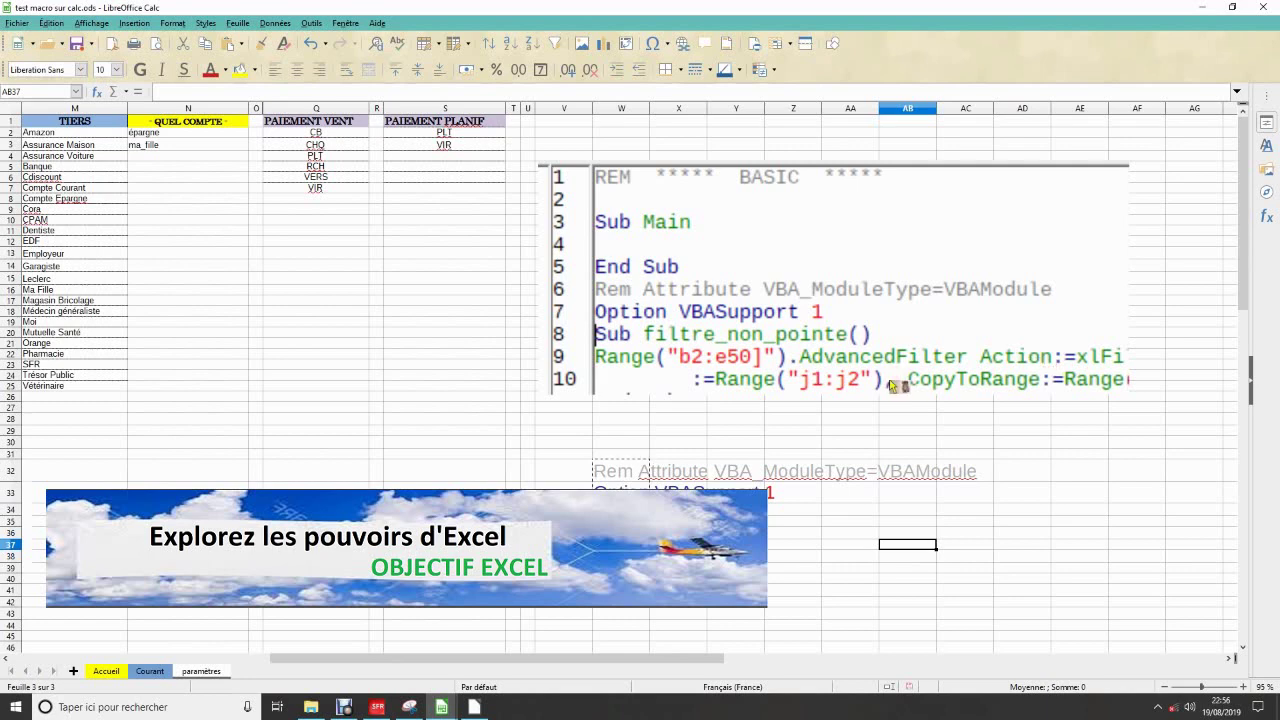
drag(455, 668, 333, 667)
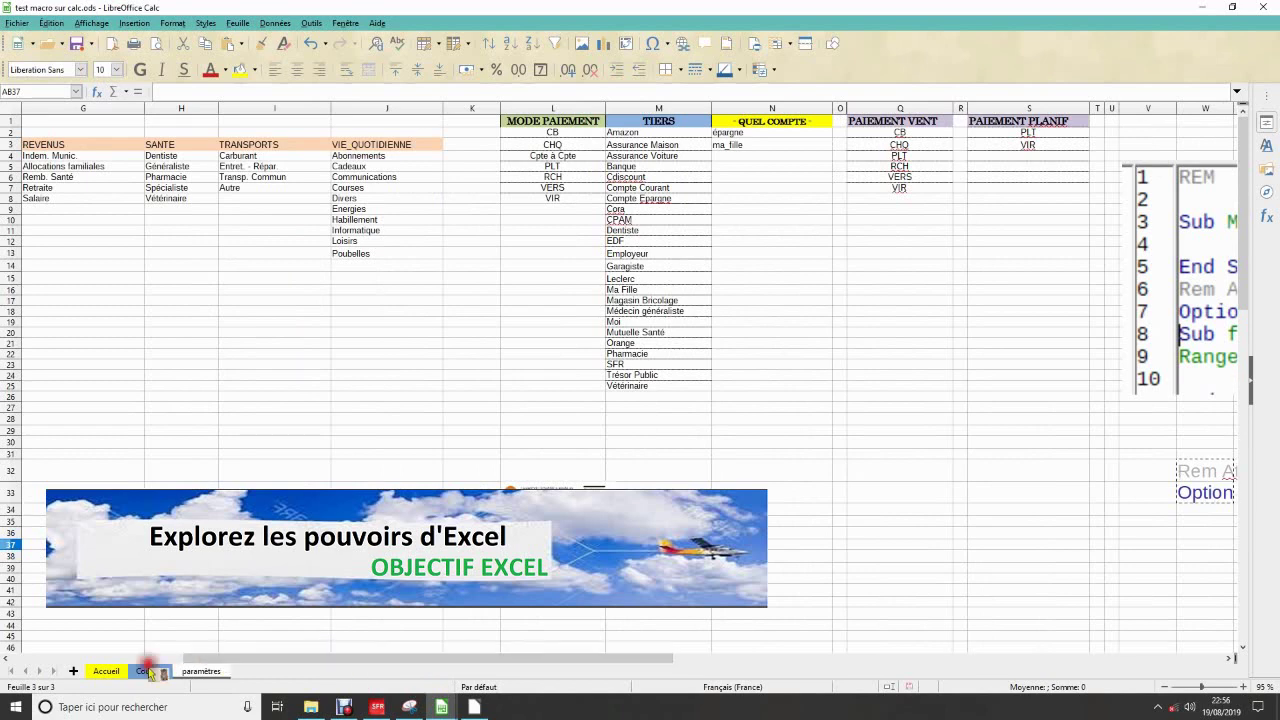
On the first sheet, correct the J5 header from BEBEFICIAIRES to BENEFICIAIRES
click(106, 671)
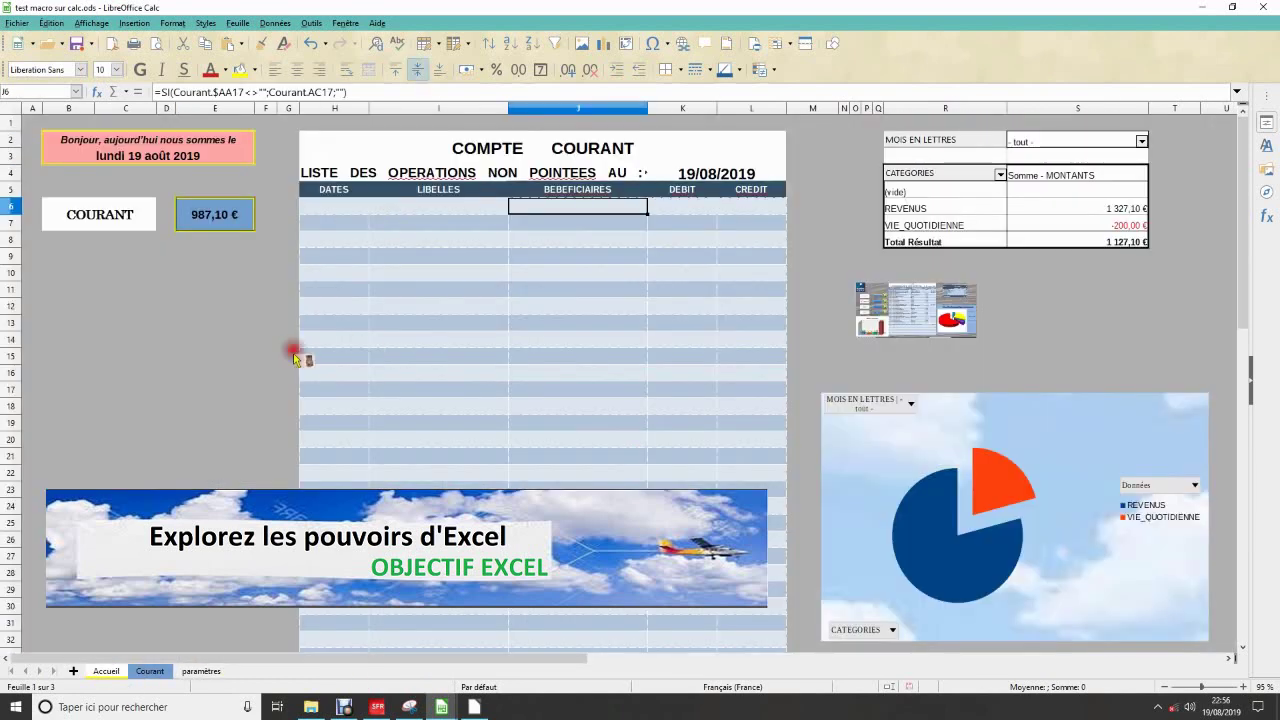
click(590, 192)
click(173, 93)
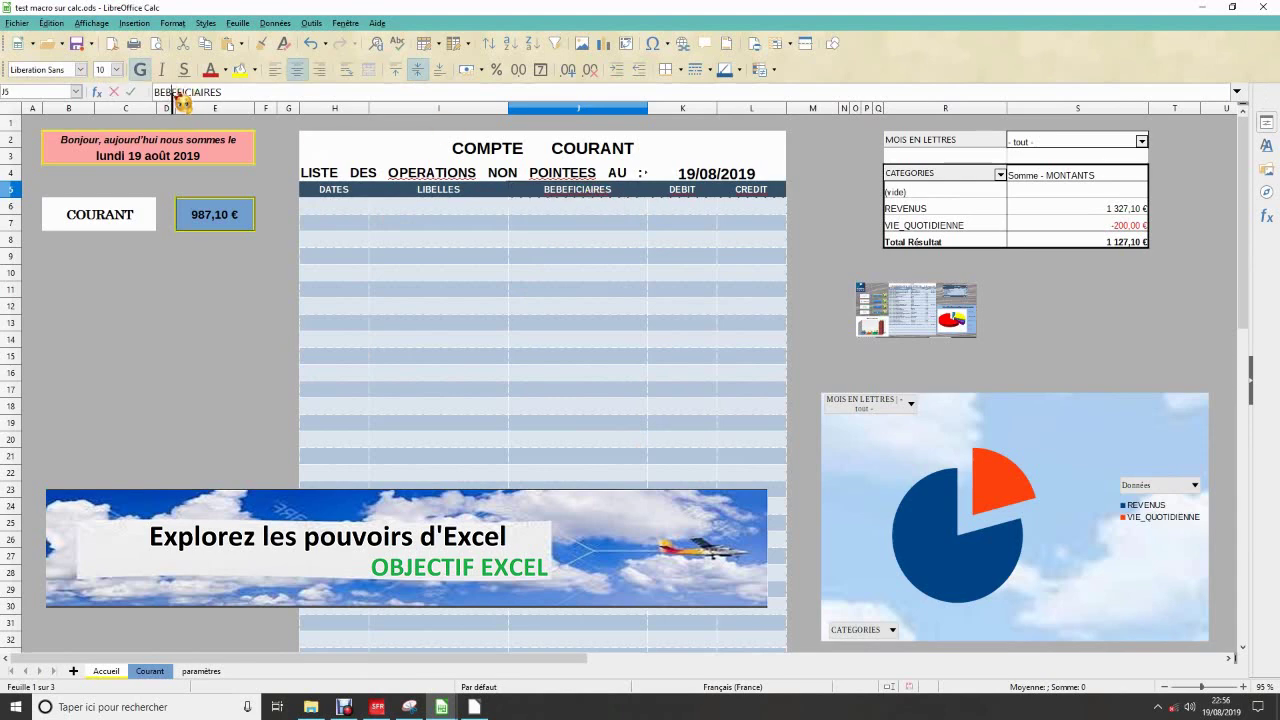
key(BackSpace)
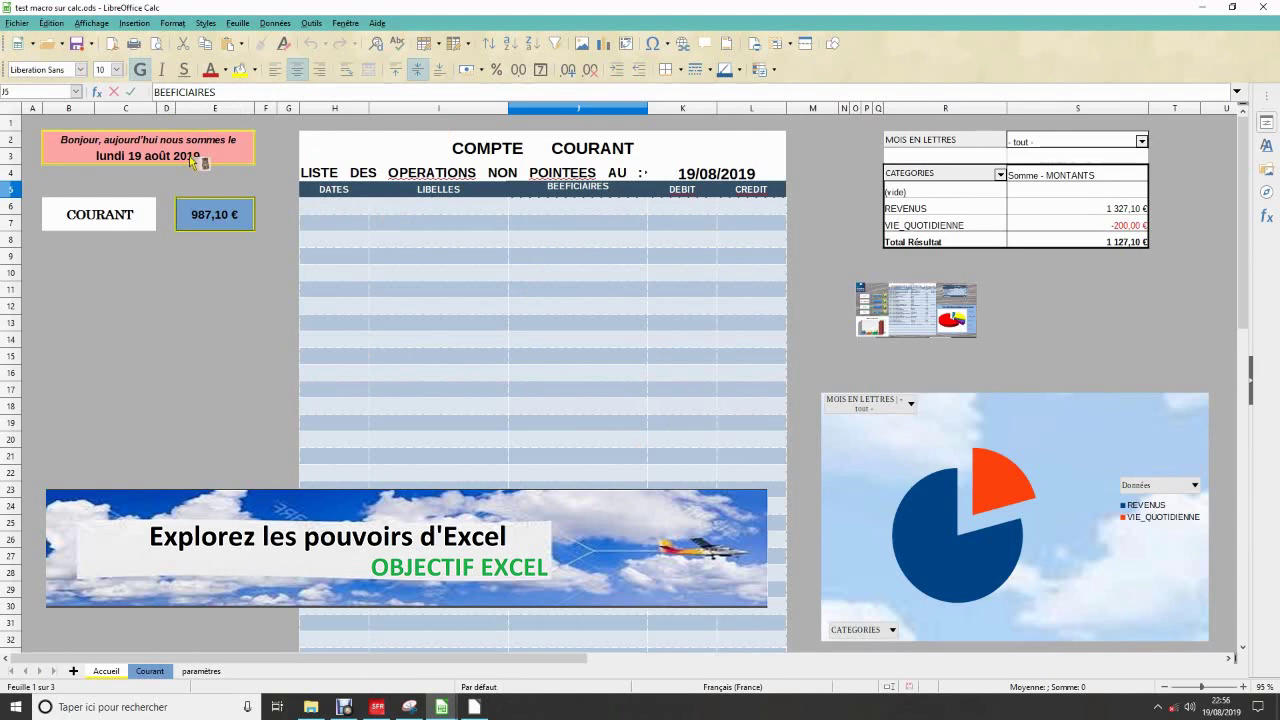
text(N)
key(Return)
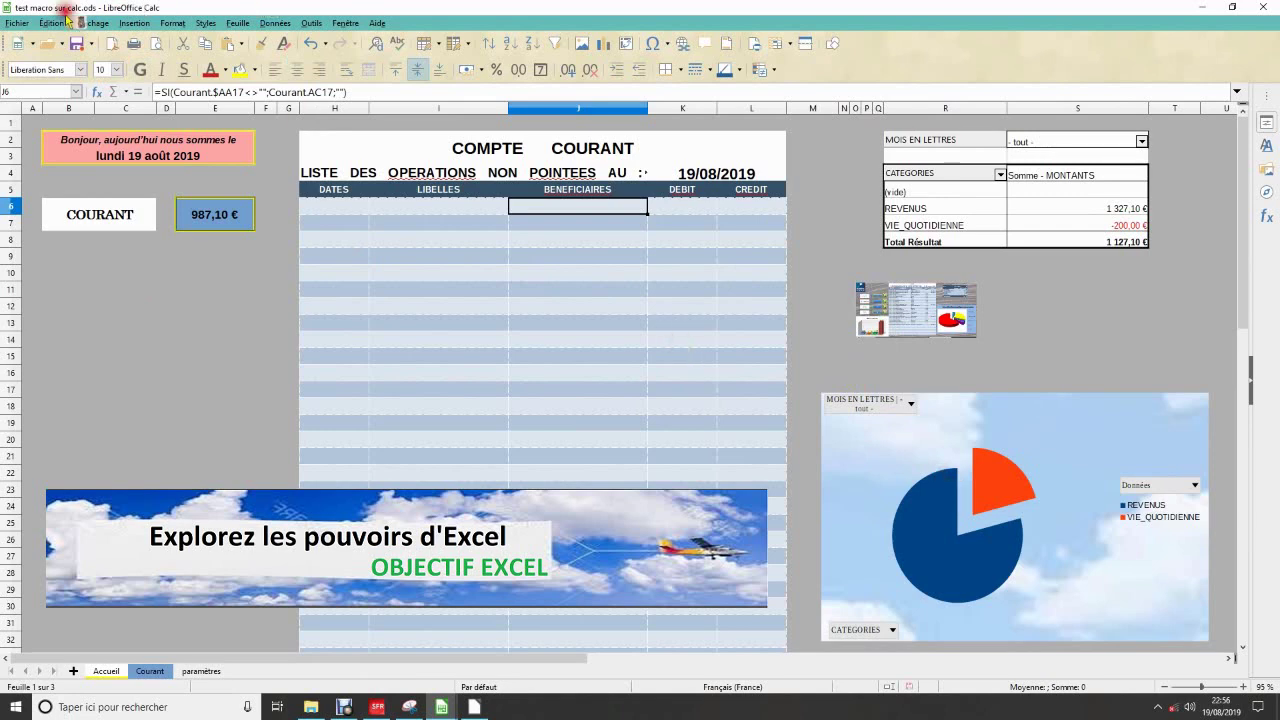
Move to the Courant sheet listing the account transactions
mouse_move(968, 558)
mouse_down()
mouse_move(973, 567)
mouse_move(287, 248)
mouse_up()
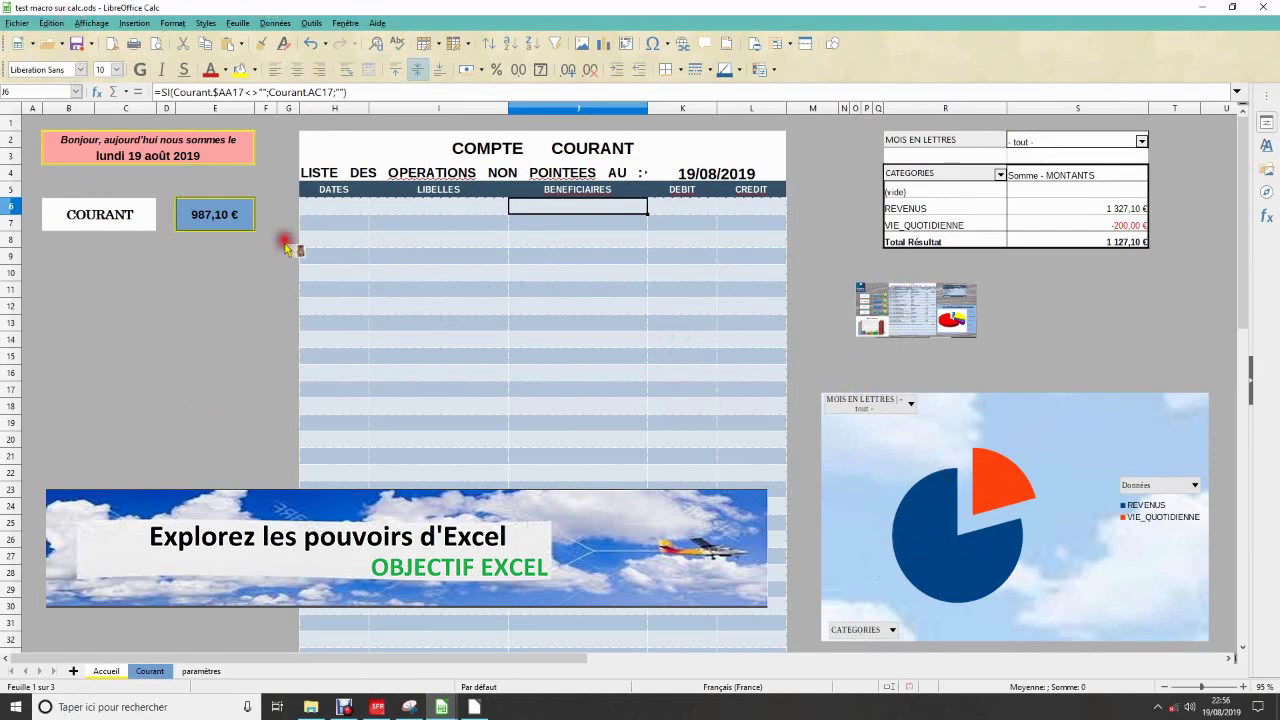
mouse_move(287, 248)
mouse_down()
mouse_move(597, 627)
mouse_move(973, 516)
mouse_up()
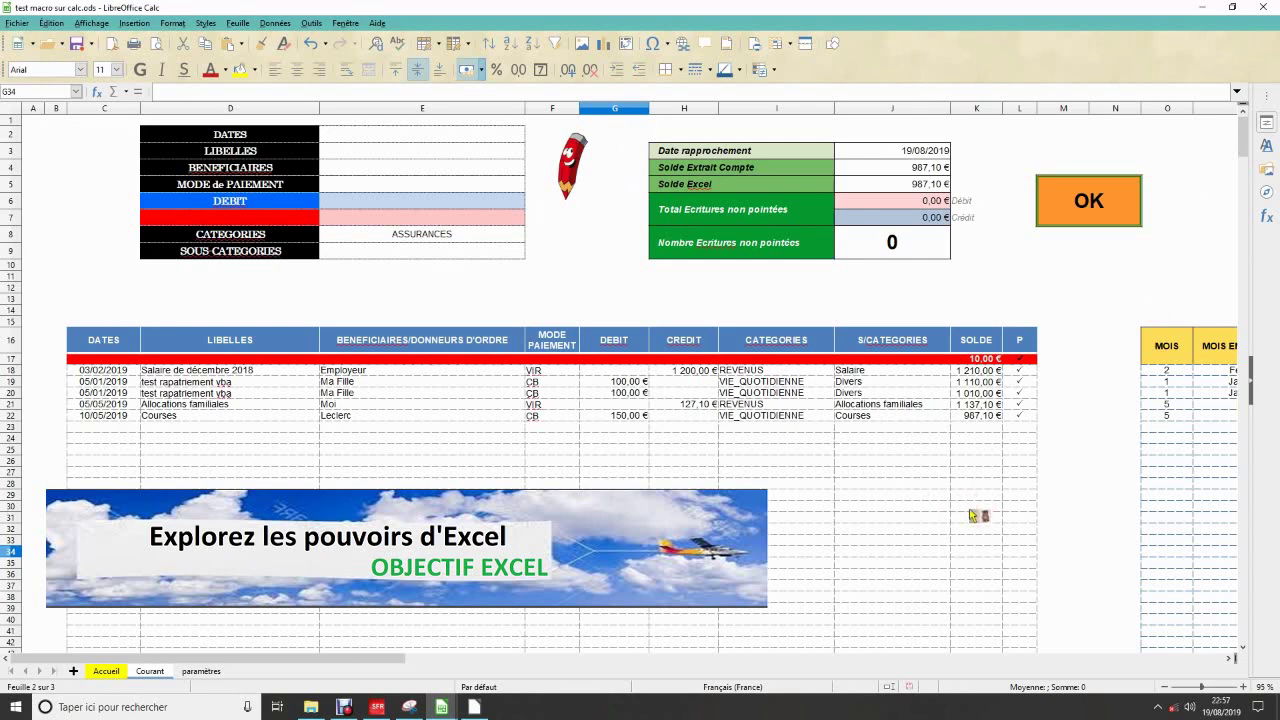
mouse_move(785, 502)
mouse_down()
mouse_move(950, 503)
mouse_move(968, 520)
mouse_move(959, 495)
mouse_up()
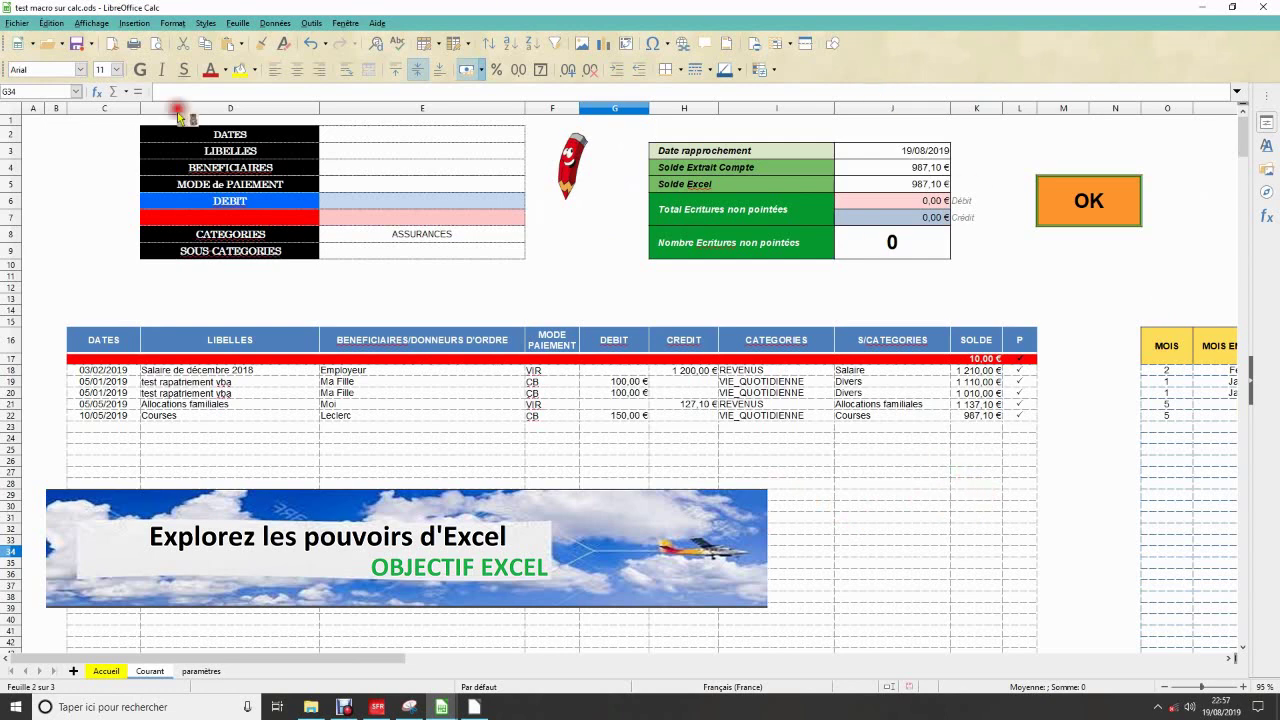